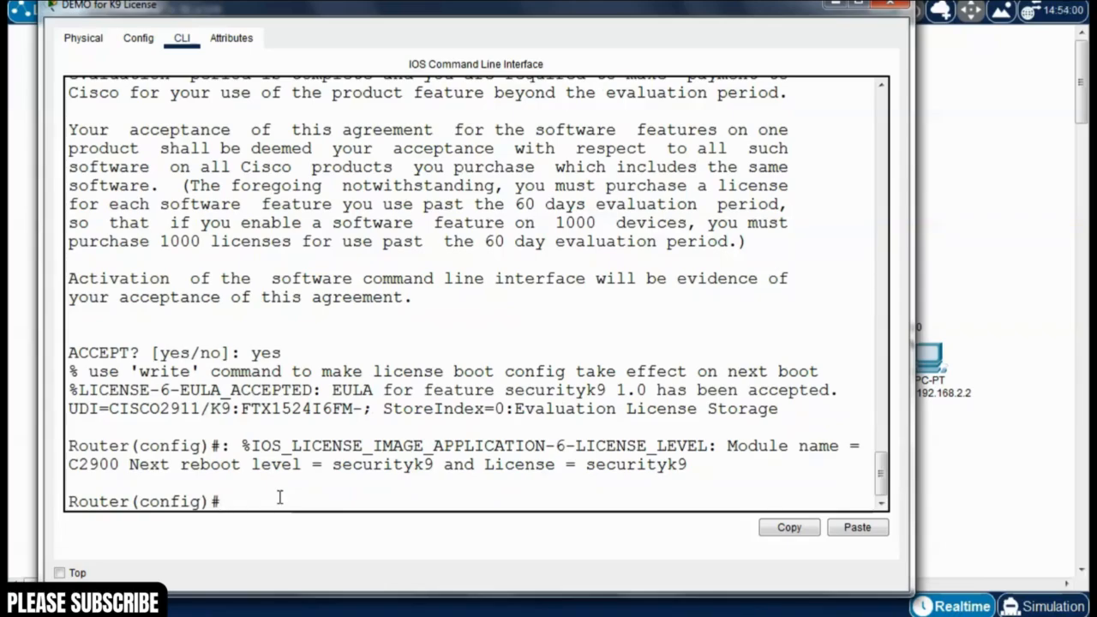
# - Exit configuration mode on the K9 license demo router, save the modified configuration and reload the router
pyautogui.hotkey('ctrl', 'z')
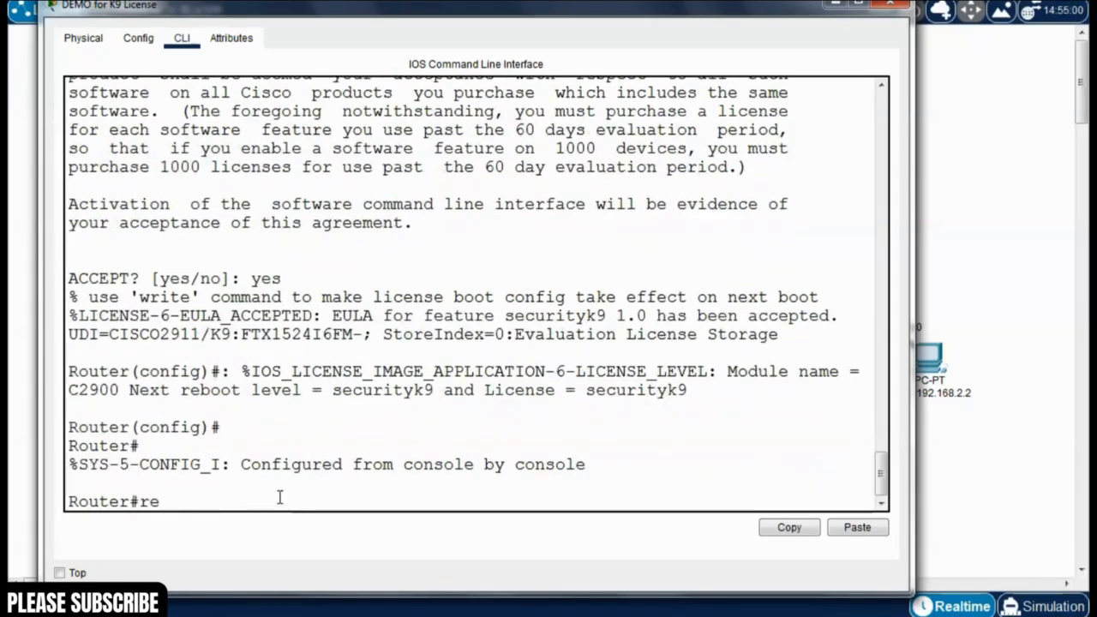
pyautogui.press('Return')
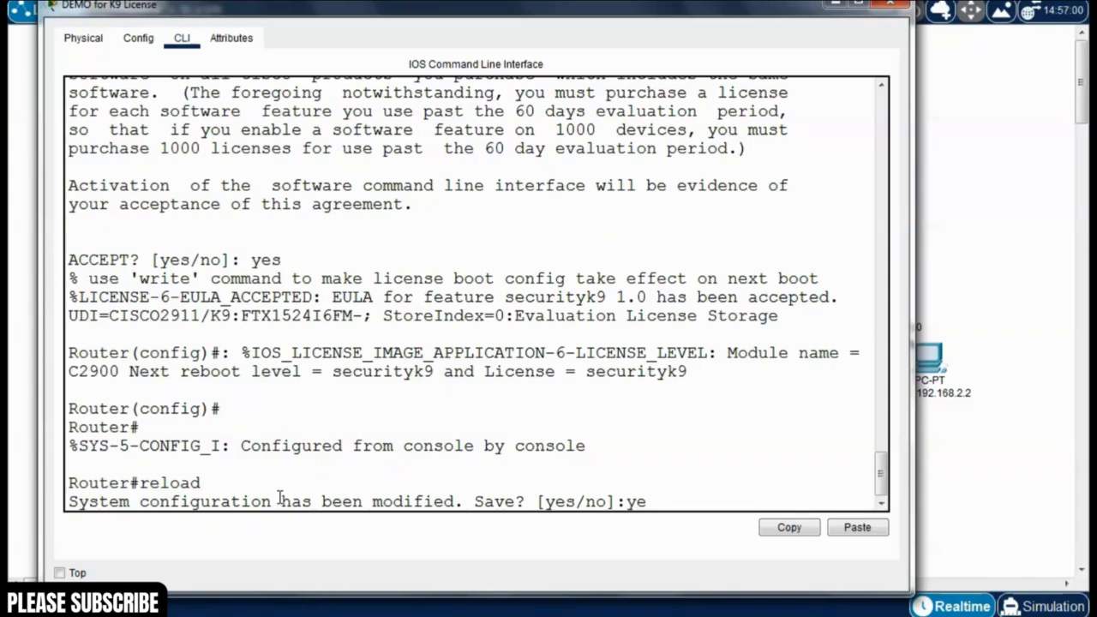
pyautogui.write('yes')
pyautogui.press('Return')
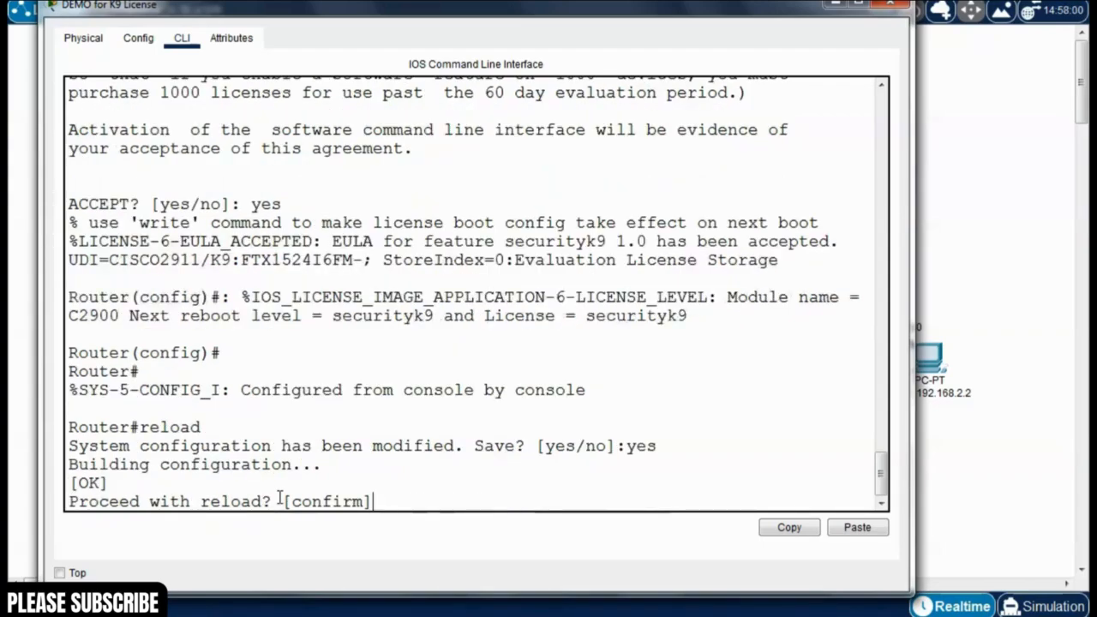
pyautogui.press('Return')
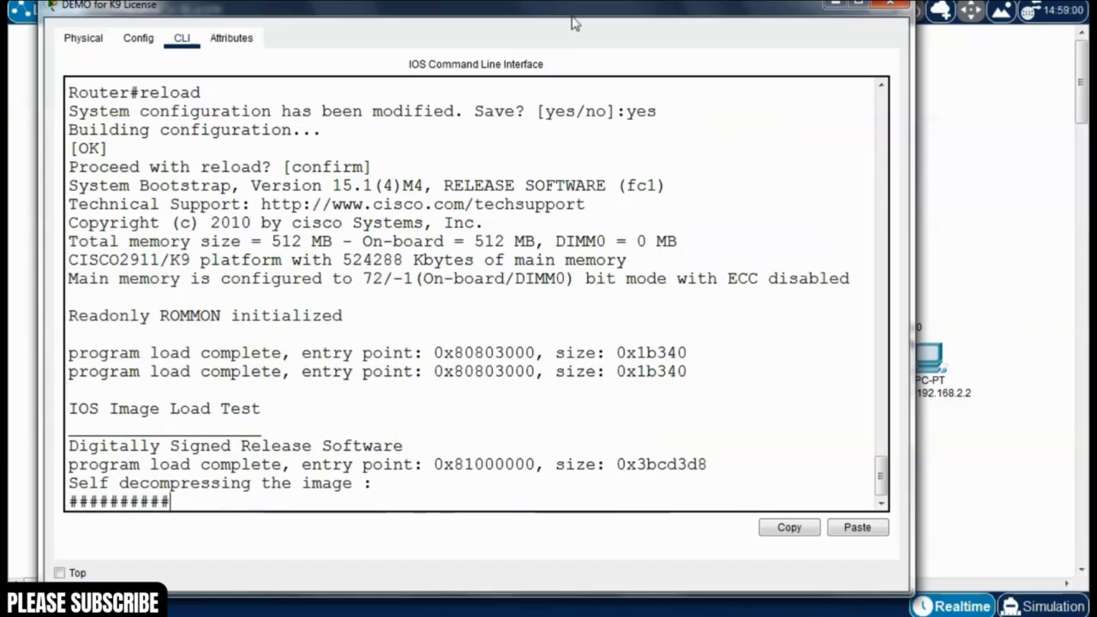
pyautogui.moveTo(574, 23); pyautogui.dragTo(605, 25)
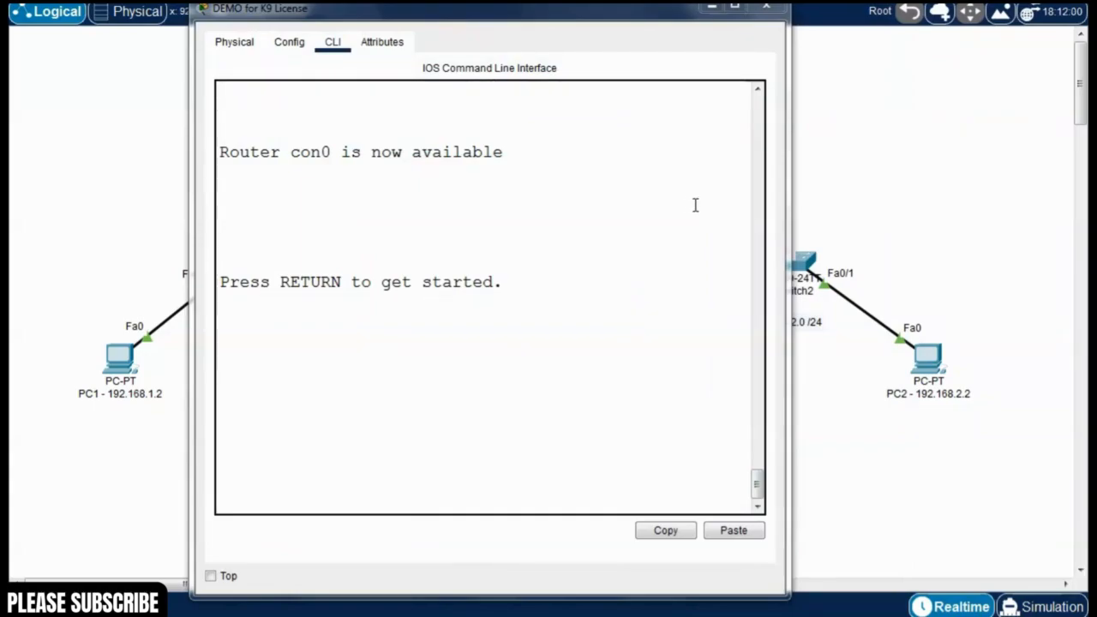
pyautogui.moveTo(553, 16); pyautogui.dragTo(566, 20)
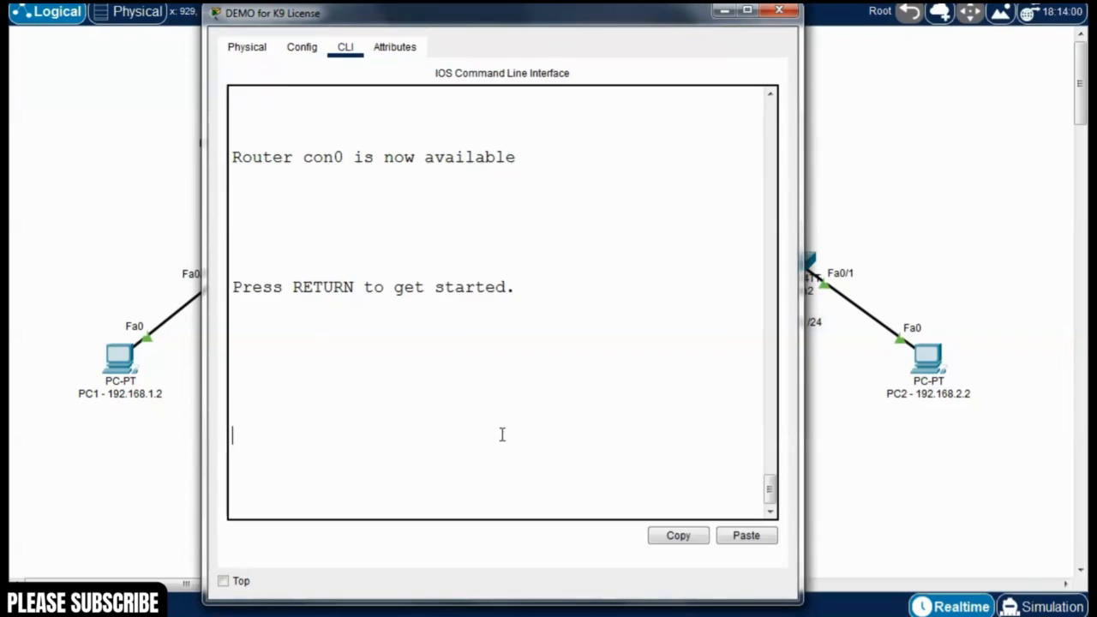
# - Enter privileged mode on the reloaded demo router and display its license details with show version
pyautogui.press('Return')
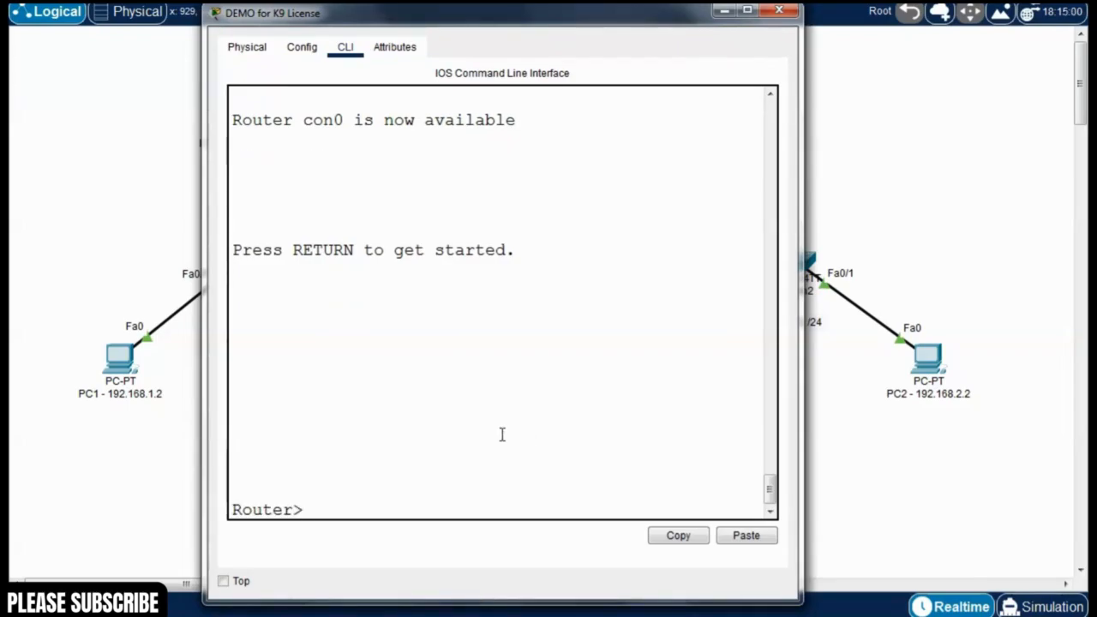
pyautogui.write('enable')
pyautogui.press('Return')
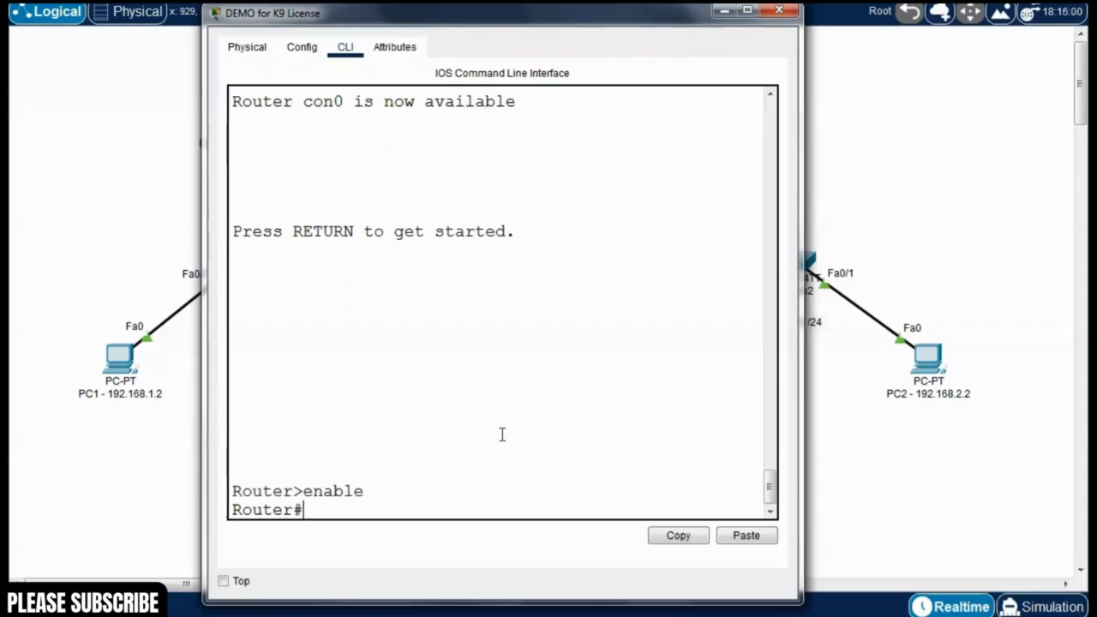
pyautogui.write('show version')
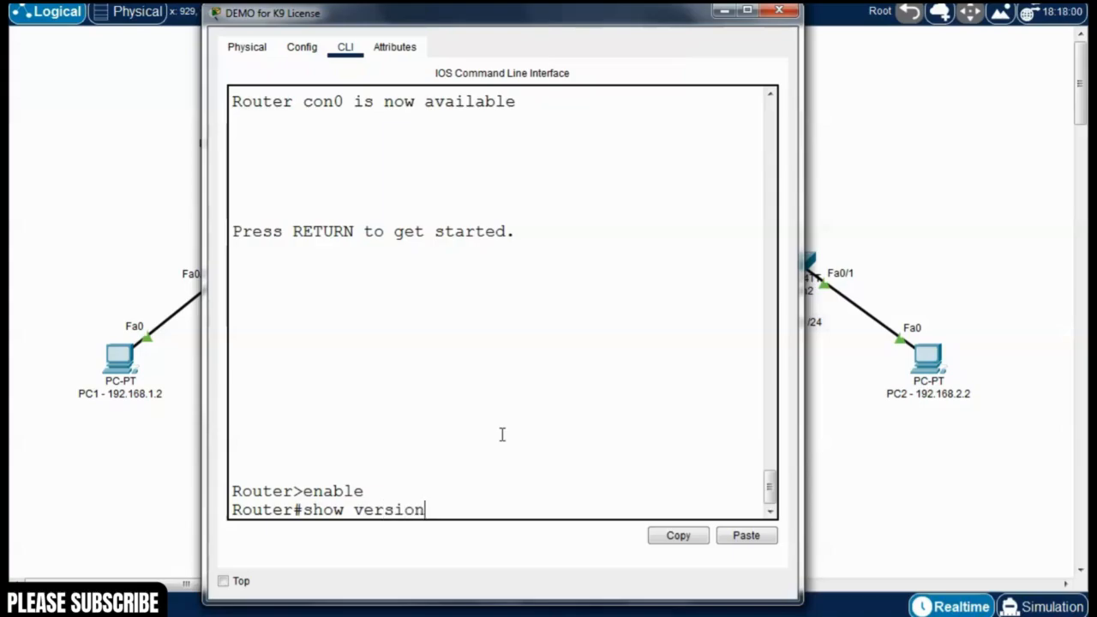
pyautogui.press('Return')
pyautogui.press('space')
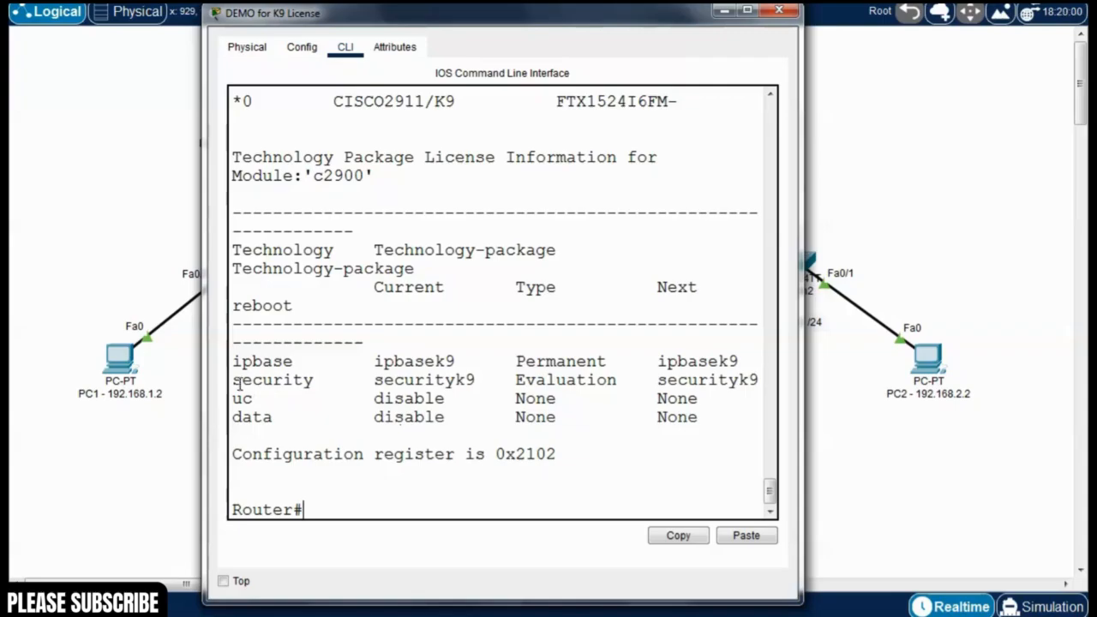
# - Examine the security row of the technology package license table, including its current, type and next-reboot entries, and close the router window
pyautogui.moveTo(232, 381); pyautogui.dragTo(703, 381)
pyautogui.click(344, 380)
pyautogui.click(507, 399)
pyautogui.click(648, 399)
pyautogui.moveTo(703, 381); pyautogui.dragTo(757, 380)
pyautogui.click(707, 409)
pyautogui.moveTo(375, 379); pyautogui.dragTo(759, 380)
pyautogui.click(498, 396)
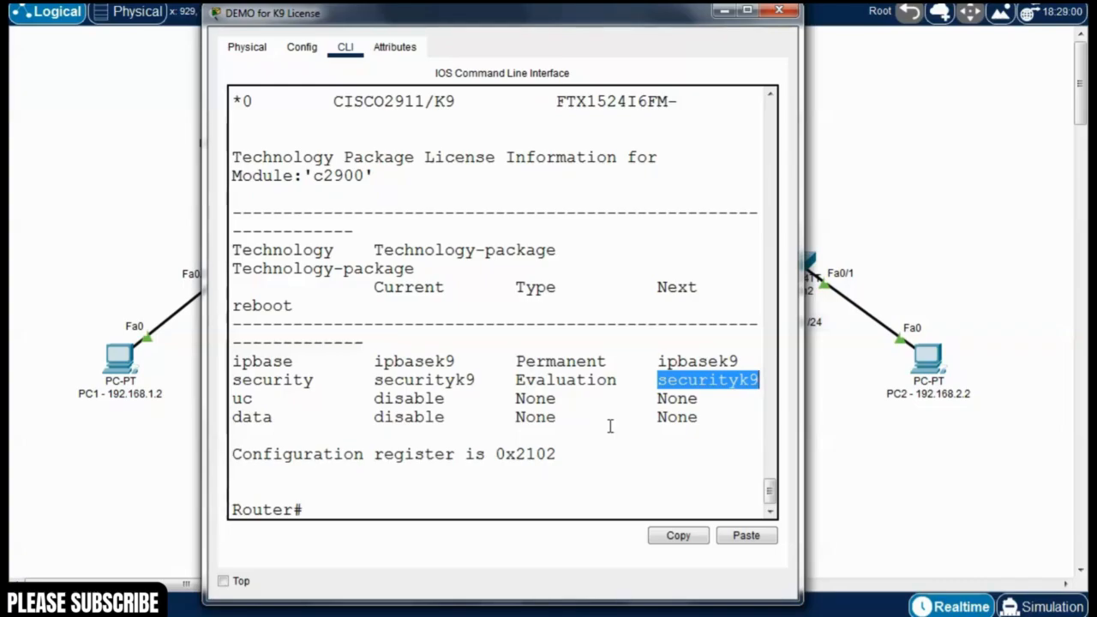
pyautogui.click(778, 11)
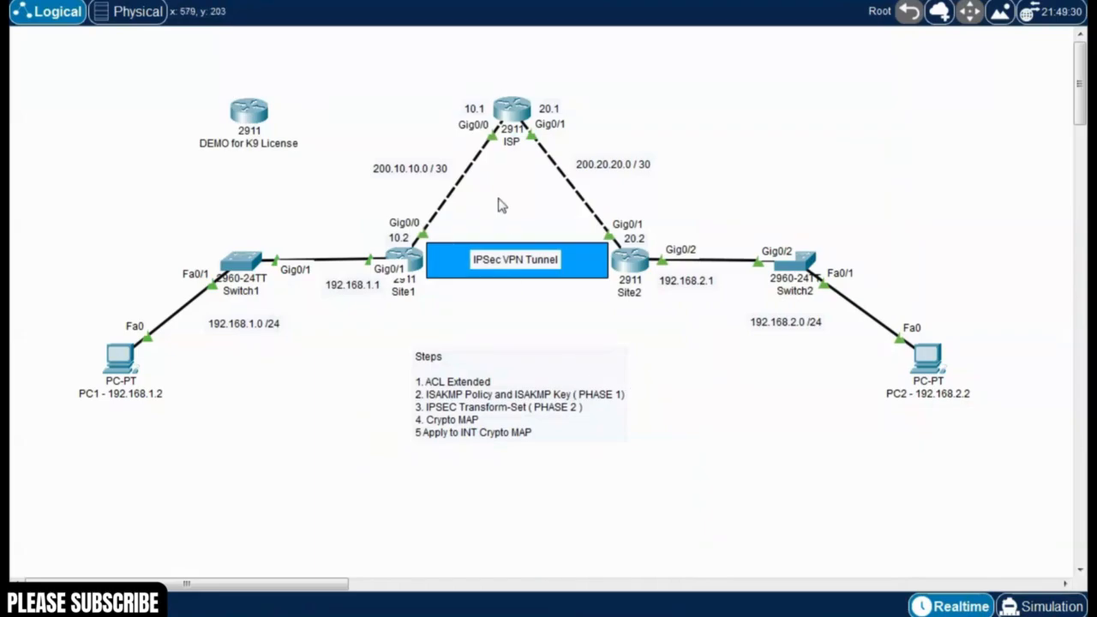
# - Open the Site1 router's command line and enter privileged mode with enable
pyautogui.moveTo(335, 206); pyautogui.dragTo(466, 341)
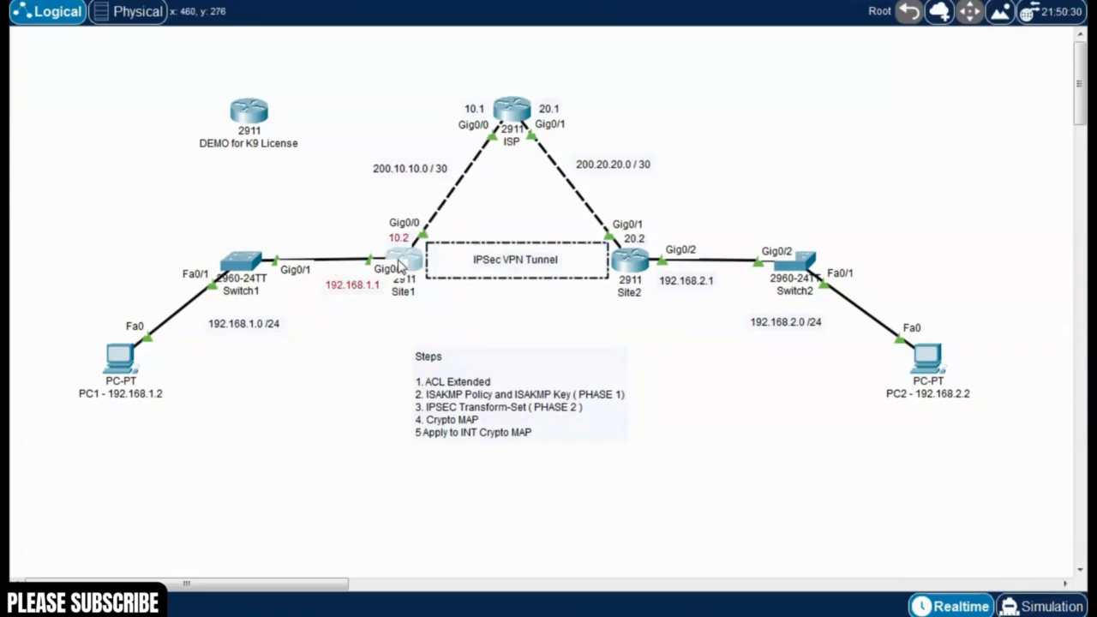
pyautogui.click(517, 198)
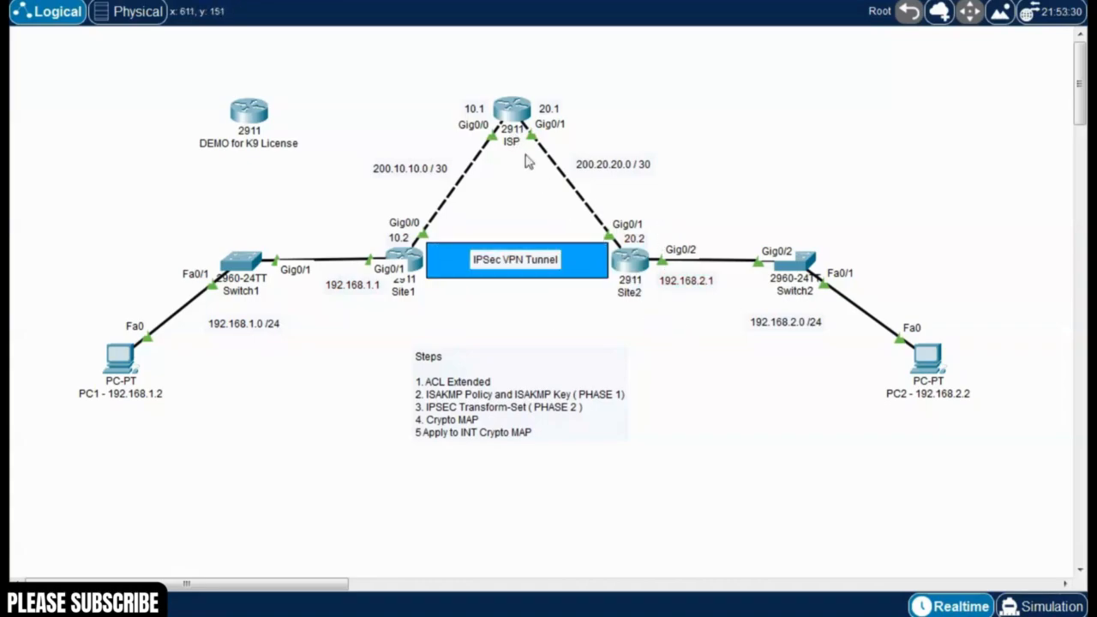
pyautogui.click(412, 261)
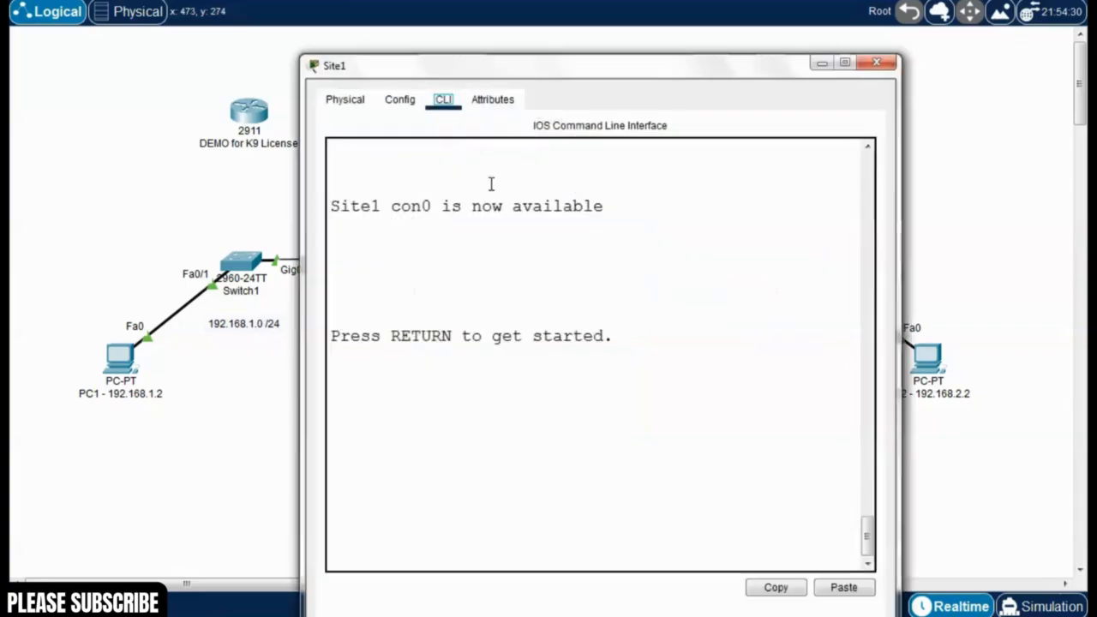
pyautogui.moveTo(582, 77); pyautogui.dragTo(542, 35)
pyautogui.click(495, 348)
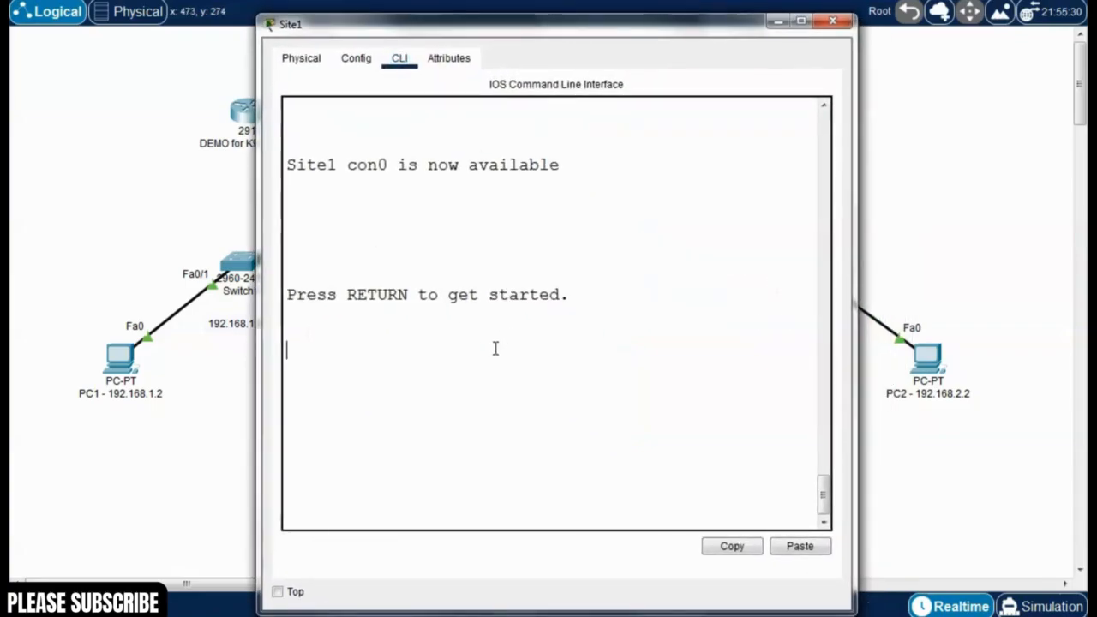
pyautogui.press('Return')
pyautogui.write('enable')
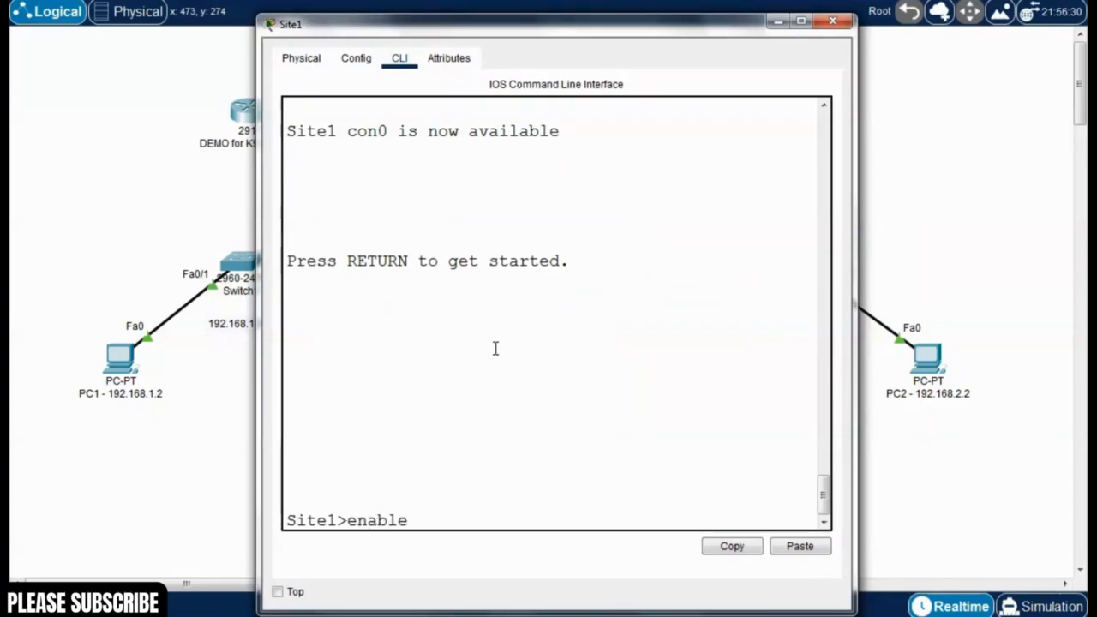
pyautogui.press('Return')
pyautogui.write('conf')
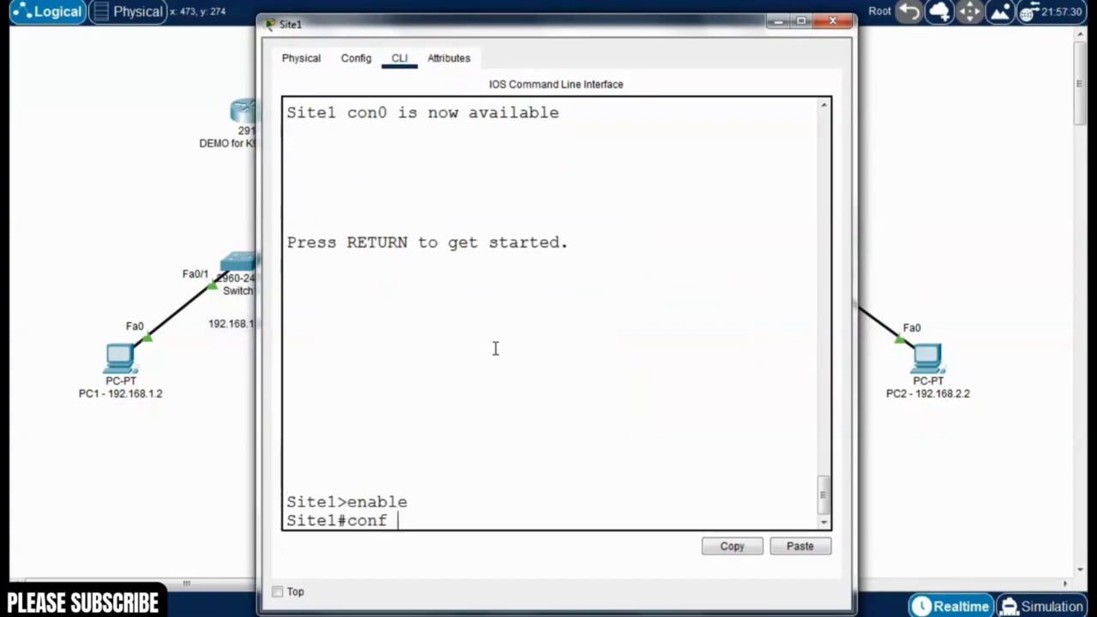
pyautogui.press('BackSpace')
pyautogui.press('BackSpace')
pyautogui.press('BackSpace')
pyautogui.press('BackSpace')
pyautogui.press('BackSpace')
# - Display Site1's running configuration with show run, examine its default route, and close the router window
pyautogui.write('show run')
pyautogui.press('Return')
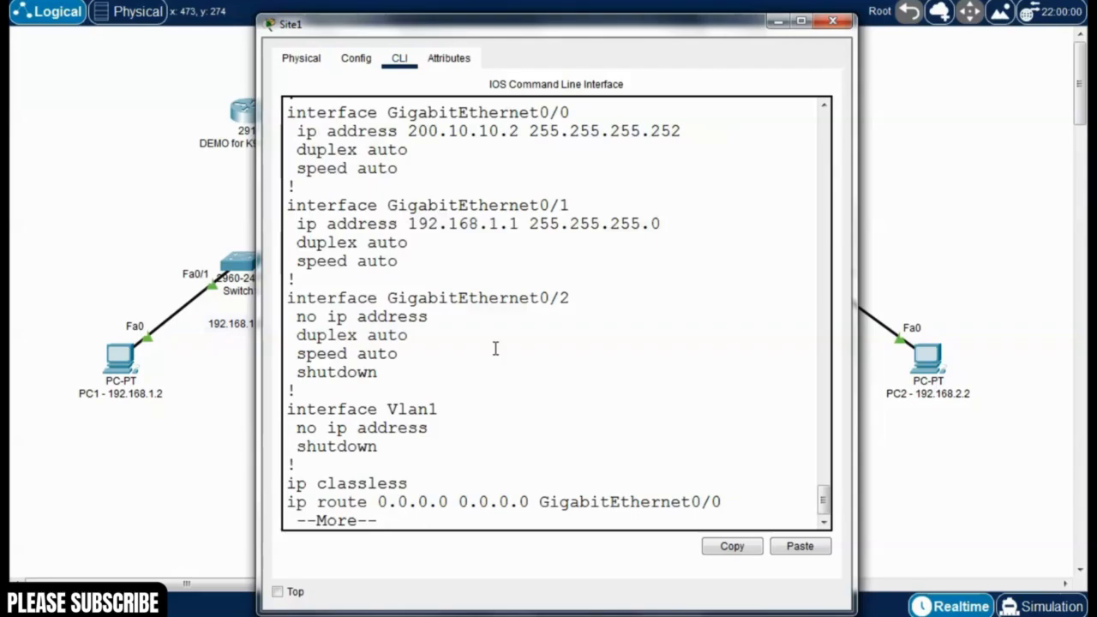
pyautogui.press('space')
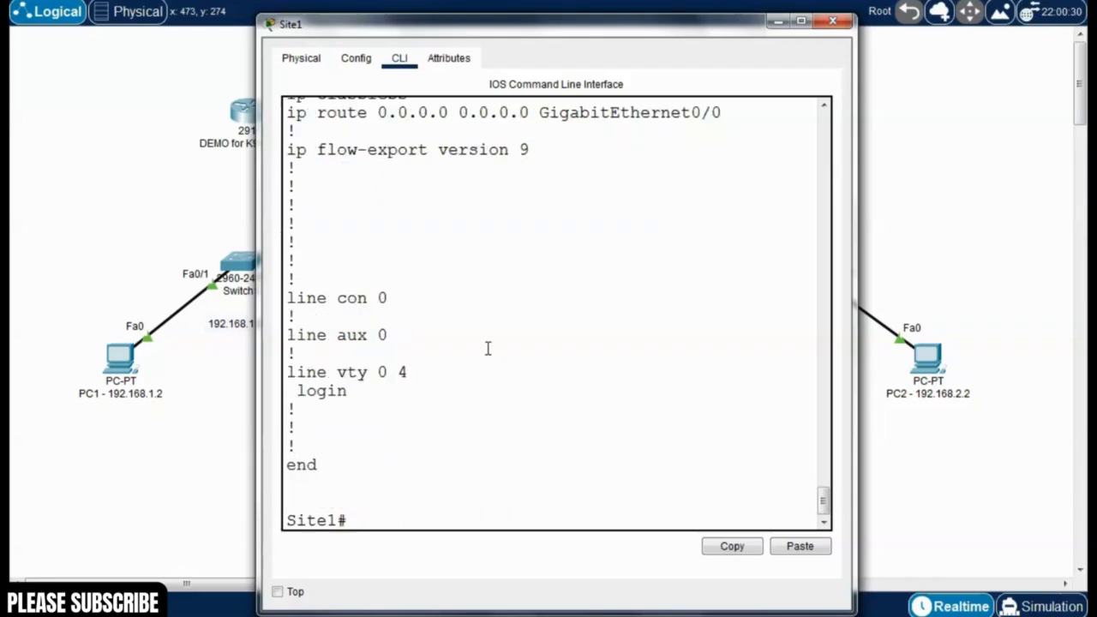
pyautogui.scroll(4, 487, 348)
pyautogui.moveTo(290, 315); pyautogui.dragTo(335, 316)
pyautogui.click(388, 316)
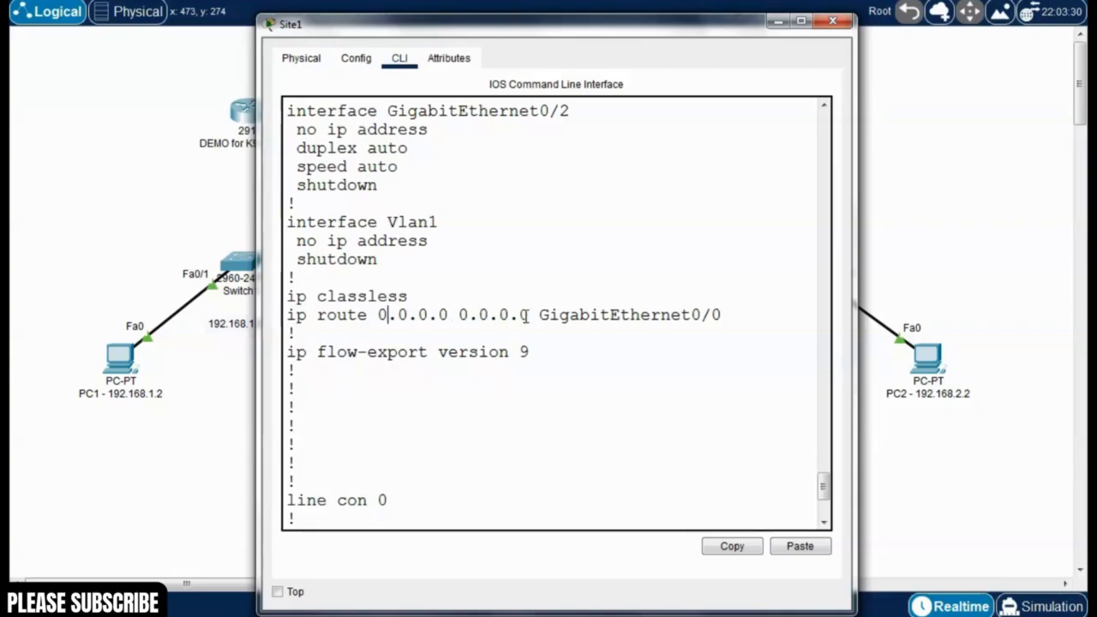
pyautogui.moveTo(685, 31); pyautogui.dragTo(672, 30)
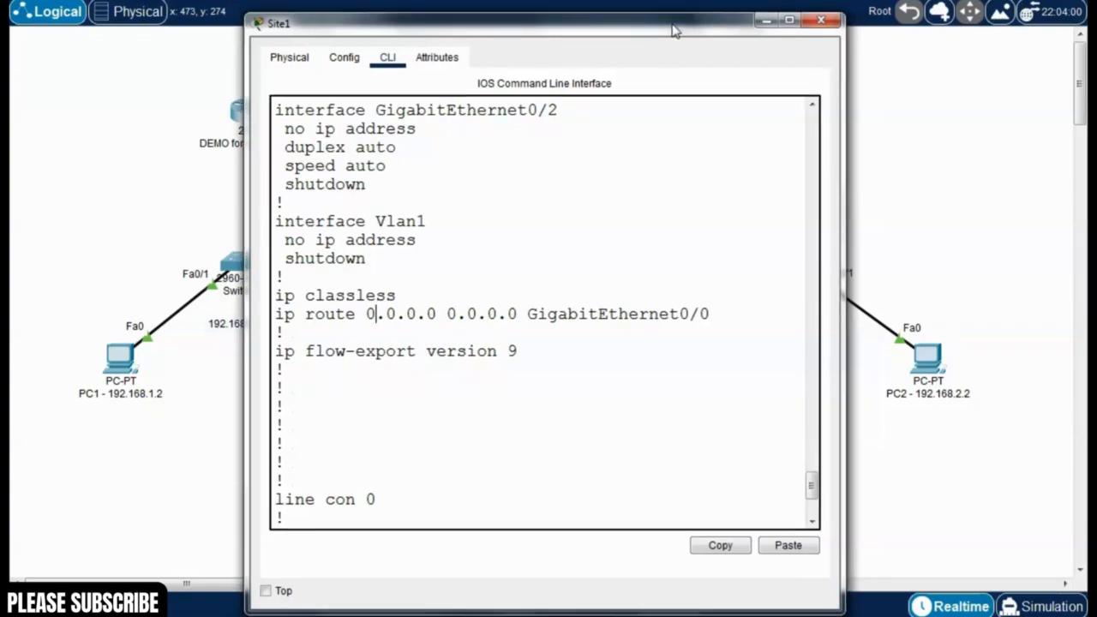
pyautogui.click(820, 19)
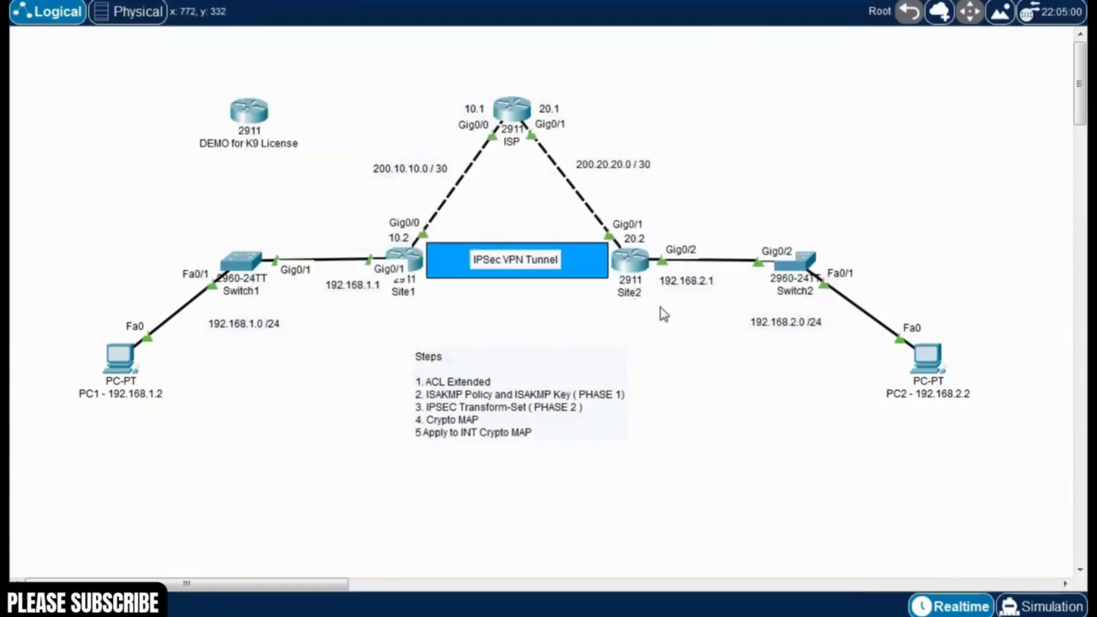
# - Examine the topology's ISP router, the Site1 and Site2 networks on either side, and the links joining them
pyautogui.moveTo(662, 314); pyautogui.dragTo(553, 207)
pyautogui.click(706, 187)
pyautogui.moveTo(409, 69); pyautogui.dragTo(602, 163)
pyautogui.moveTo(645, 189); pyautogui.dragTo(986, 466)
pyautogui.click(830, 456)
pyautogui.moveTo(62, 185); pyautogui.dragTo(399, 489)
pyautogui.click(486, 239)
pyautogui.moveTo(430, 59); pyautogui.dragTo(576, 178)
pyautogui.click(524, 181)
pyautogui.moveTo(52, 222); pyautogui.dragTo(399, 514)
pyautogui.click(757, 505)
pyautogui.moveTo(653, 188); pyautogui.dragTo(1018, 496)
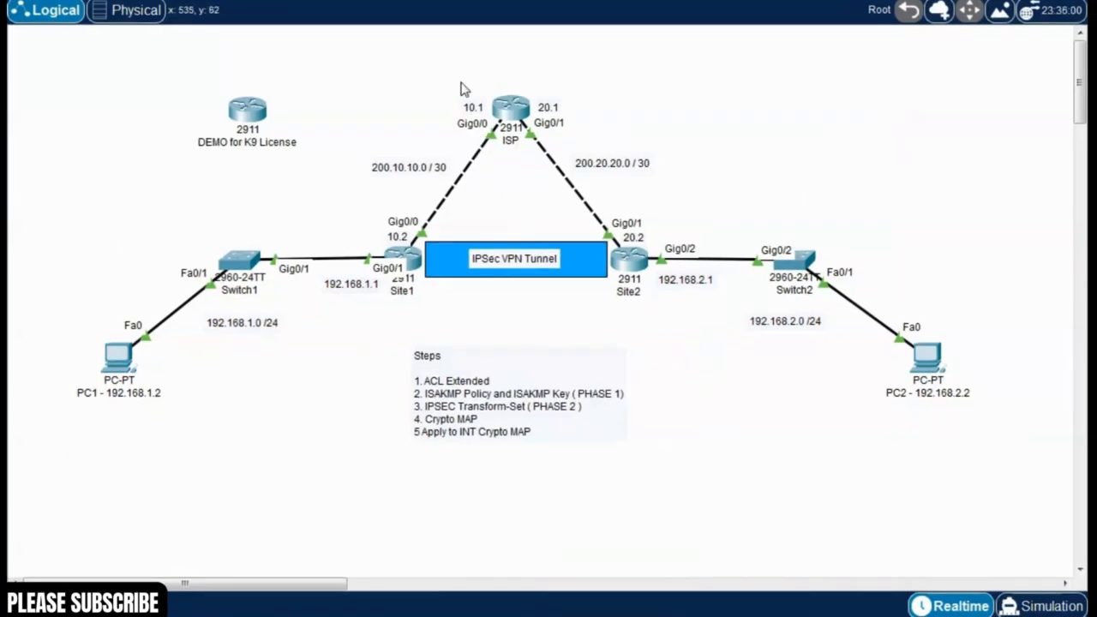
pyautogui.moveTo(452, 66); pyautogui.dragTo(564, 173)
pyautogui.moveTo(349, 147); pyautogui.dragTo(672, 184)
pyautogui.click(567, 207)
# - Open the ISP router's command line, enter privileged mode and display the routing table with show ip route
pyautogui.click(508, 114)
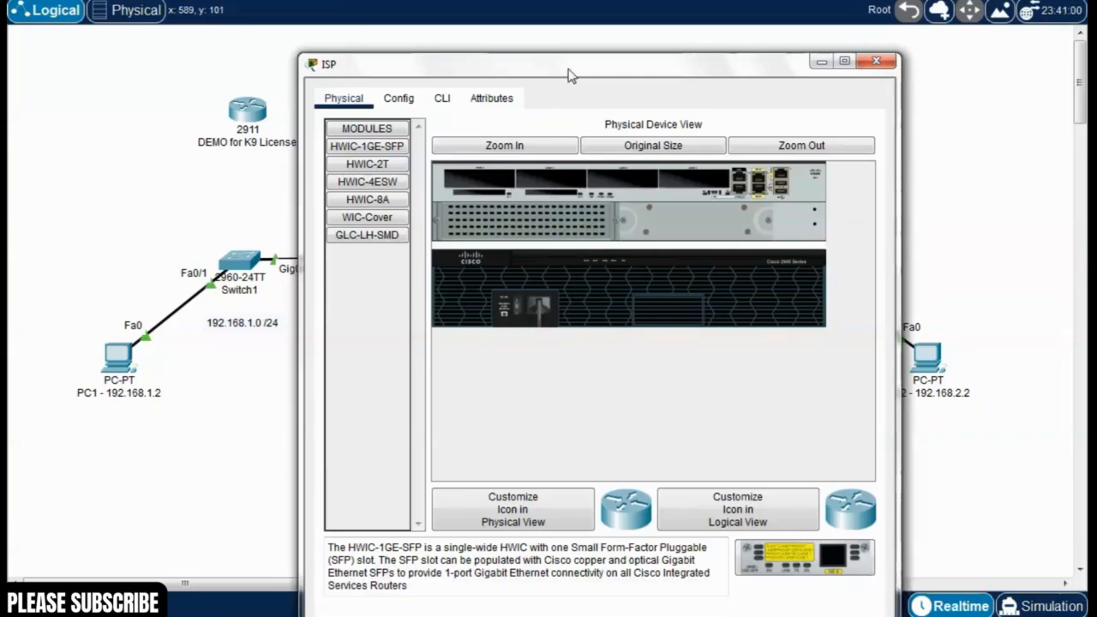
pyautogui.moveTo(570, 76); pyautogui.dragTo(539, 58)
pyautogui.click(410, 79)
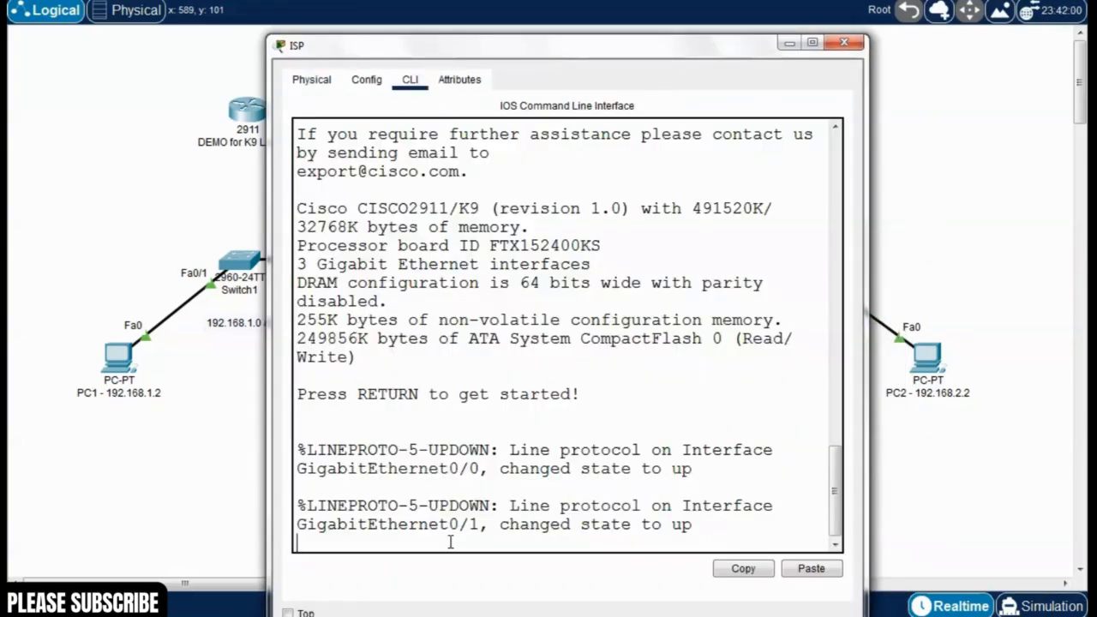
pyautogui.press('Return')
pyautogui.write('enable')
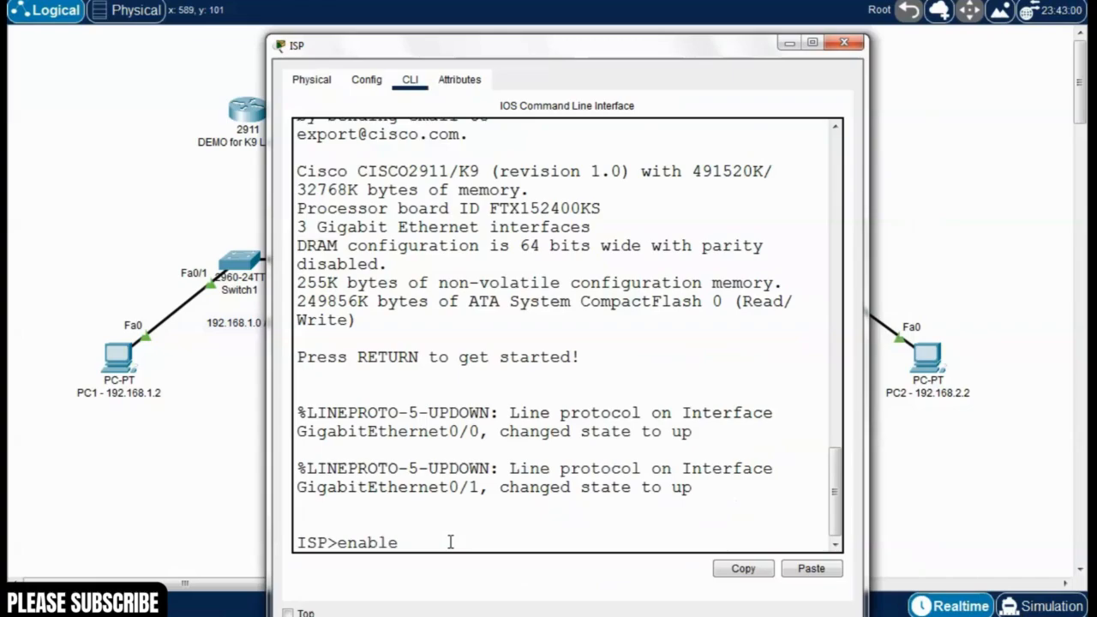
pyautogui.press('Return')
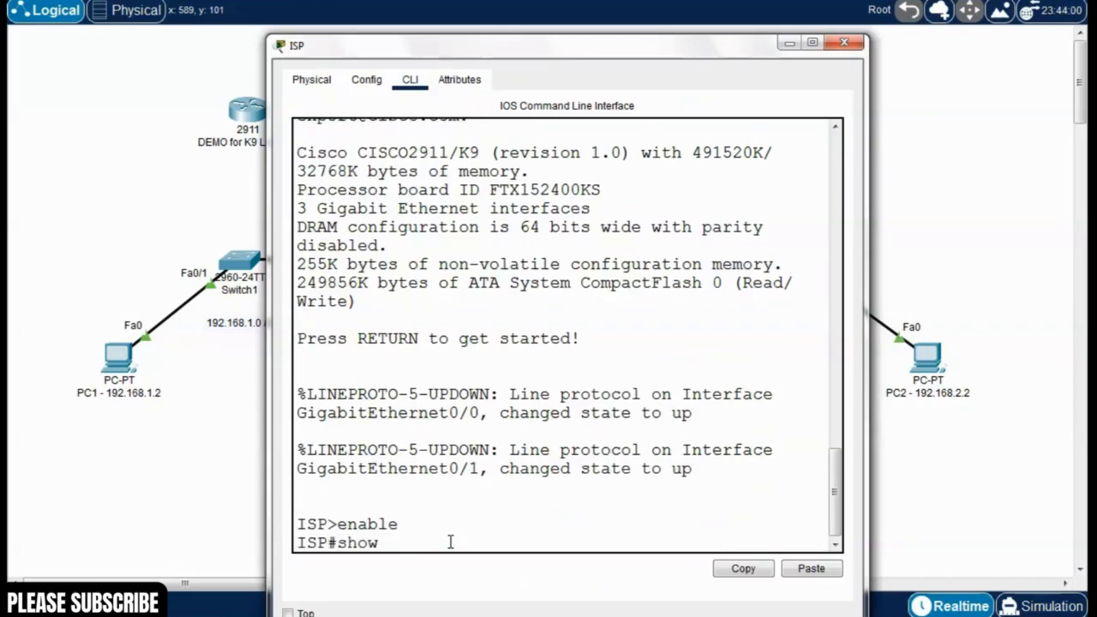
pyautogui.write('show ip route')
pyautogui.press('Return')
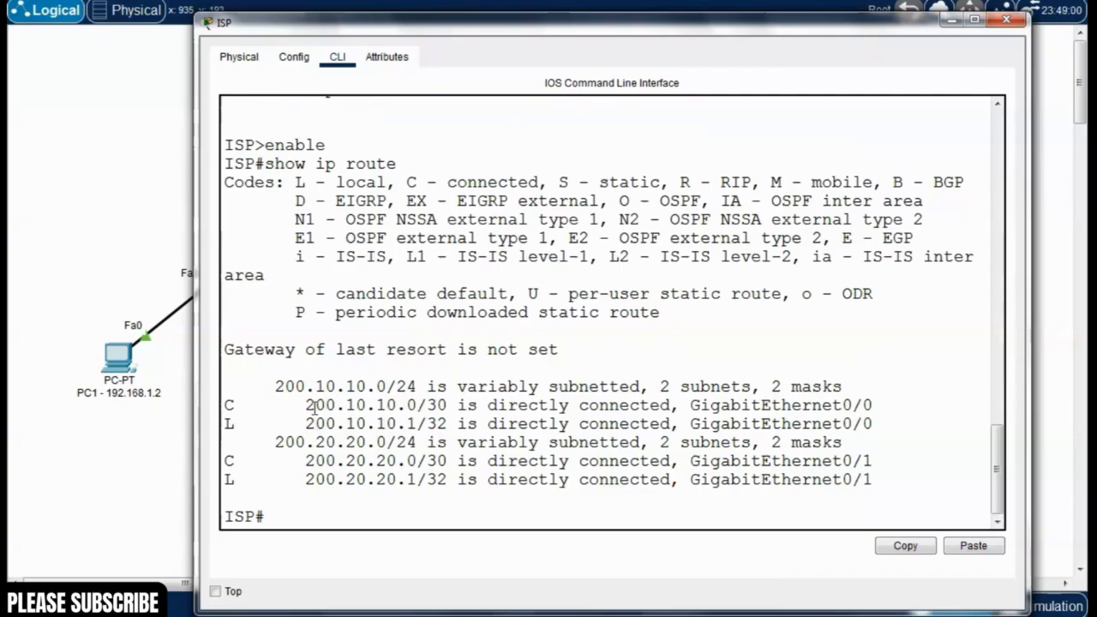
# - Examine the directly connected networks in the ISP router's routing table and close its window
pyautogui.moveTo(306, 404); pyautogui.dragTo(451, 408)
pyautogui.click(441, 487)
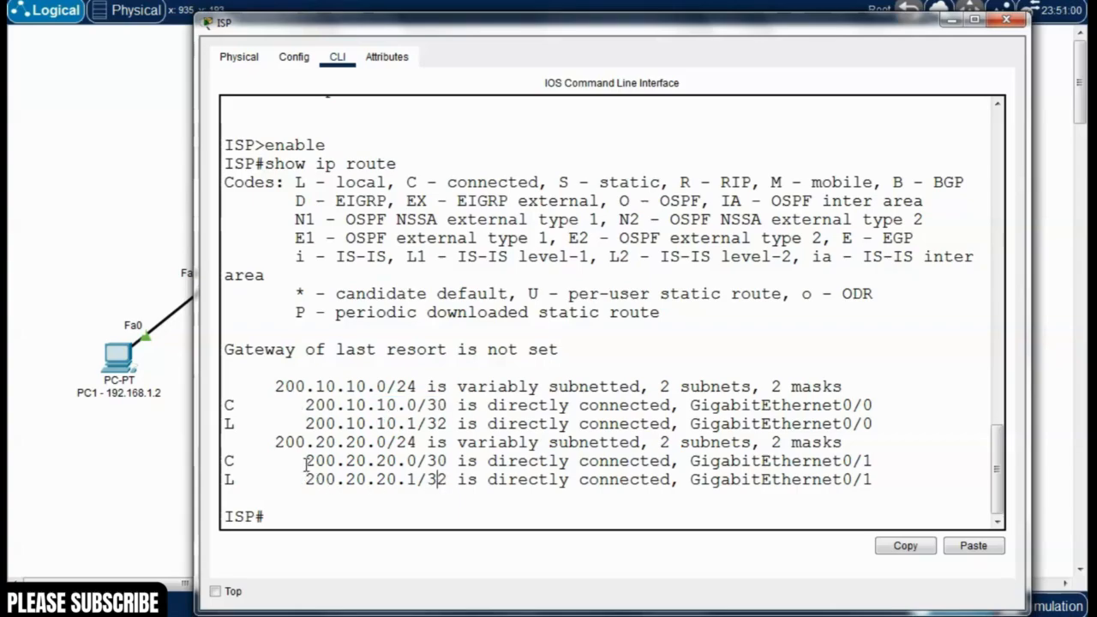
pyautogui.moveTo(306, 463); pyautogui.dragTo(455, 461)
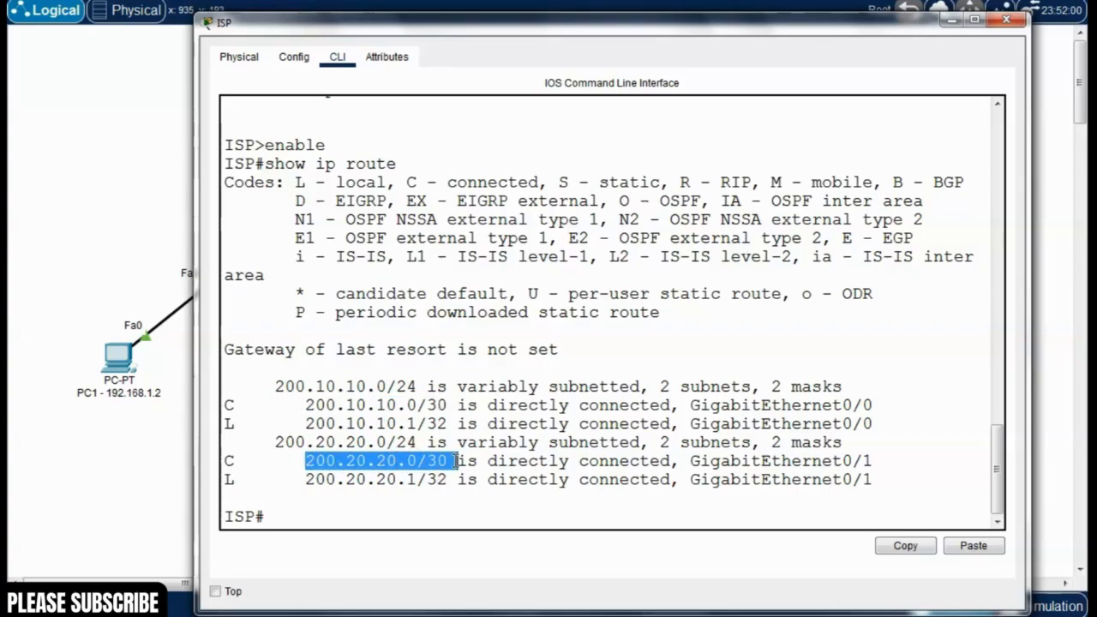
pyautogui.click(456, 486)
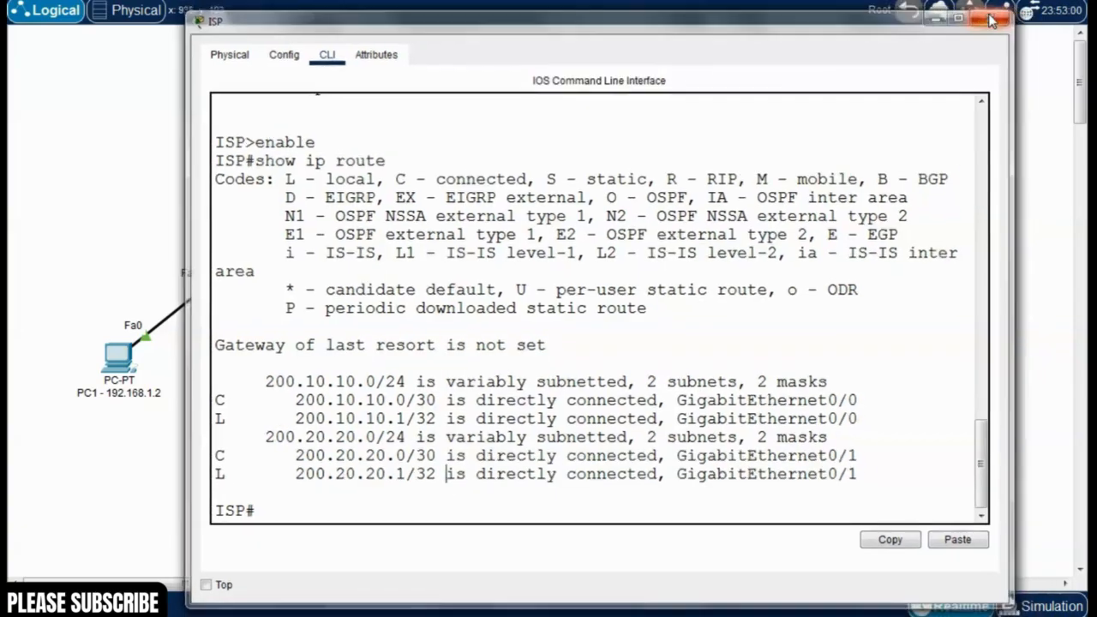
pyautogui.click(989, 19)
# - Reopen the Site1 router's command line and display its routing table with show ip route
pyautogui.click(416, 257)
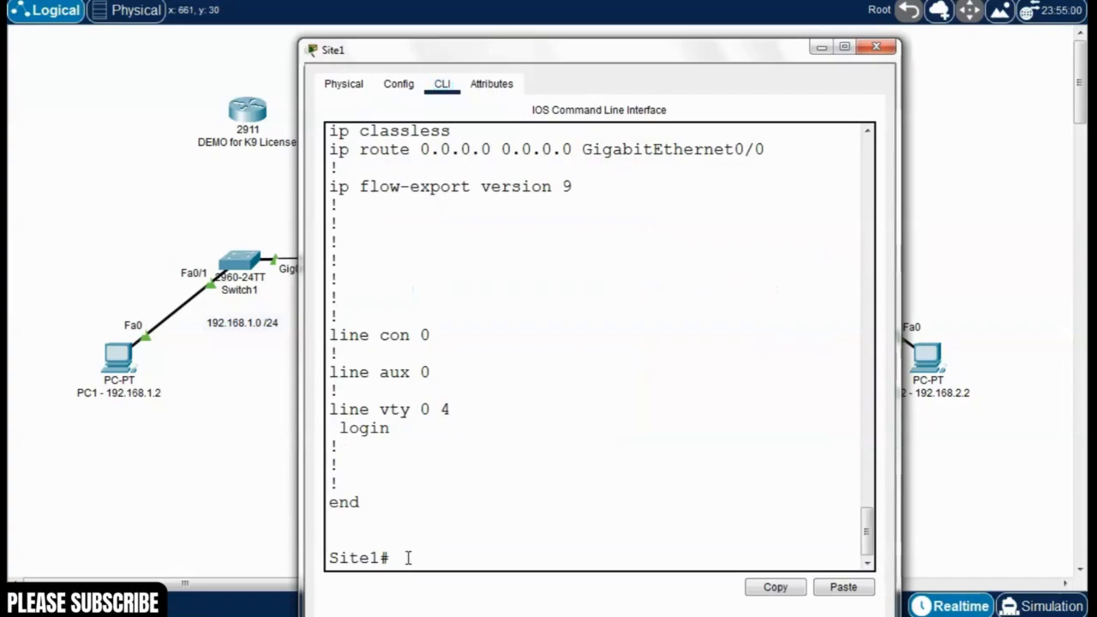
pyautogui.write('show ip ')
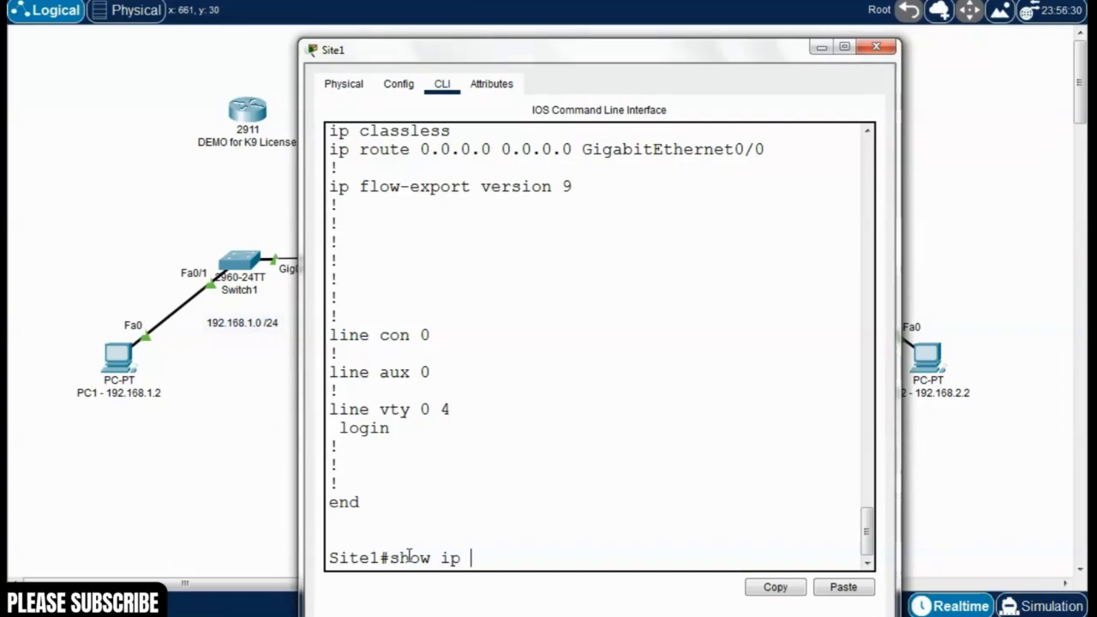
pyautogui.write('route')
pyautogui.press('Return')
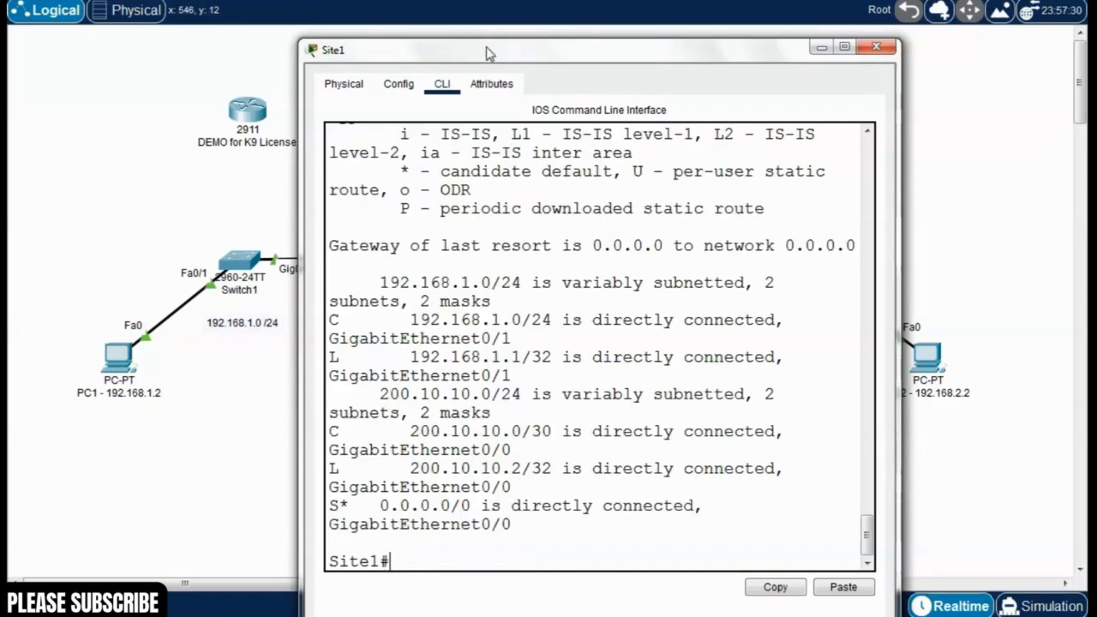
# - Examine the connected networks and default route in Site1's routing table against the topology's link addresses, and close the router's window
pyautogui.moveTo(486, 46); pyautogui.dragTo(347, 1)
pyautogui.moveTo(762, 195); pyautogui.dragTo(1049, 228)
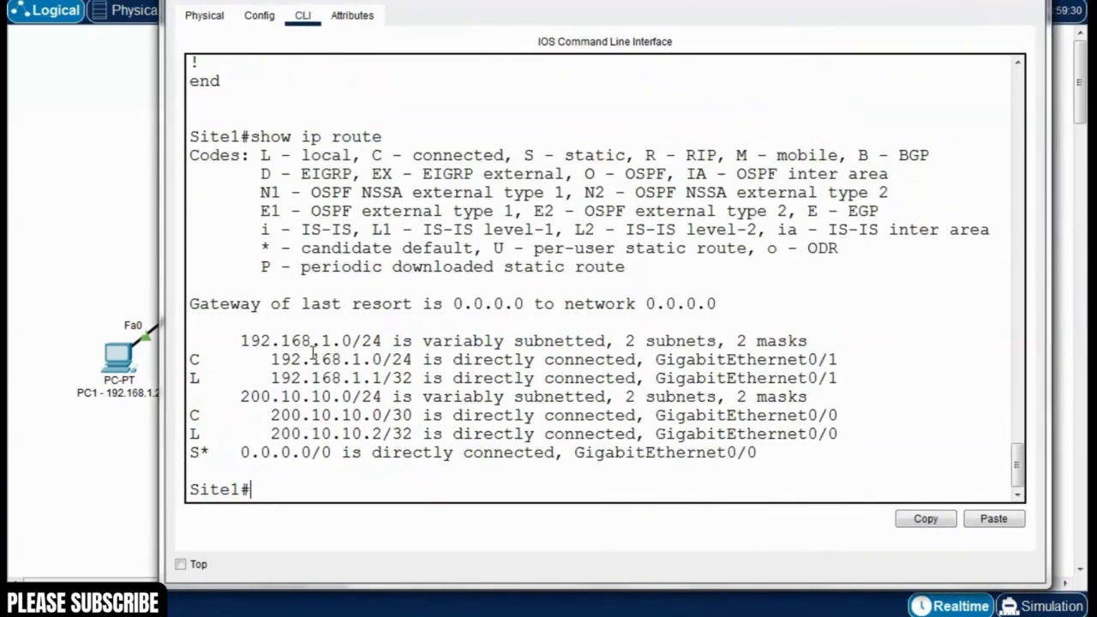
pyautogui.moveTo(326, 341); pyautogui.dragTo(361, 342)
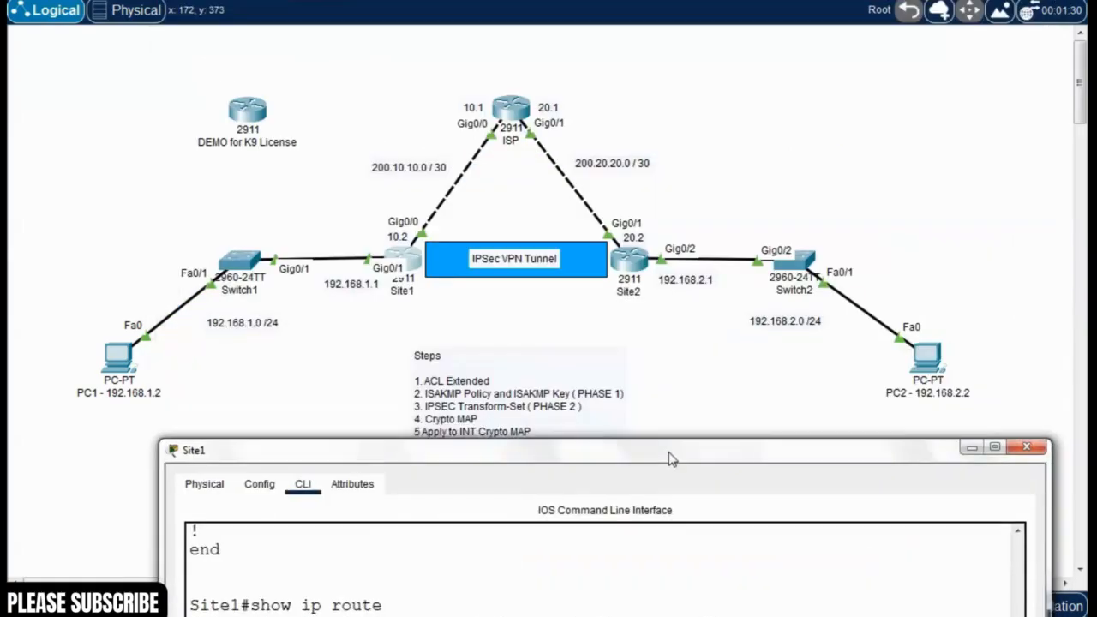
pyautogui.moveTo(580, 465); pyautogui.dragTo(528, 54)
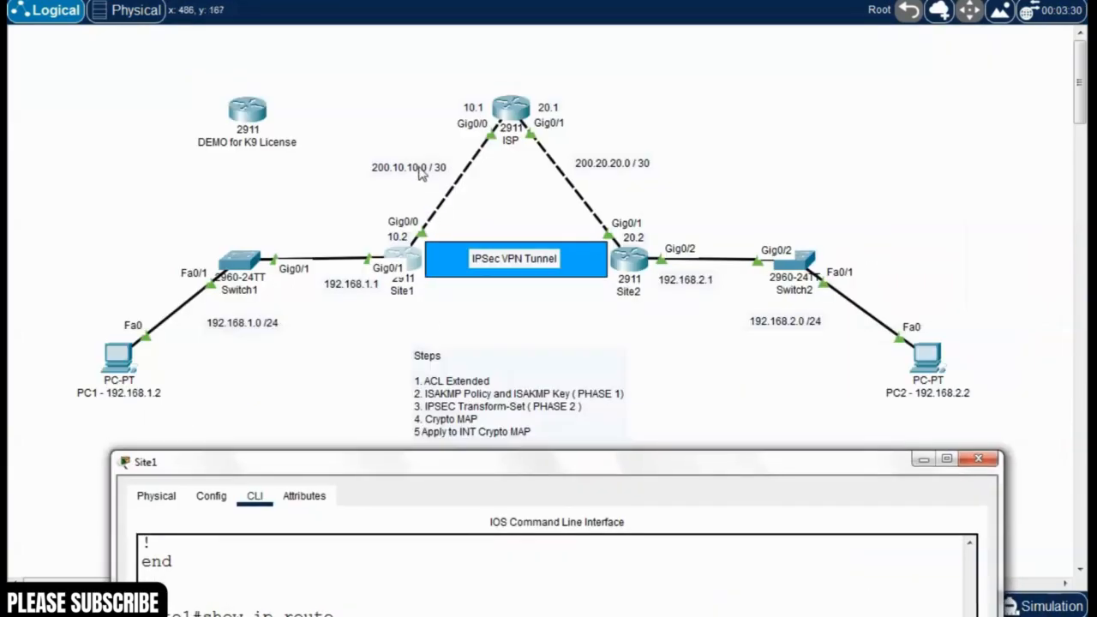
pyautogui.moveTo(611, 470); pyautogui.dragTo(593, 83)
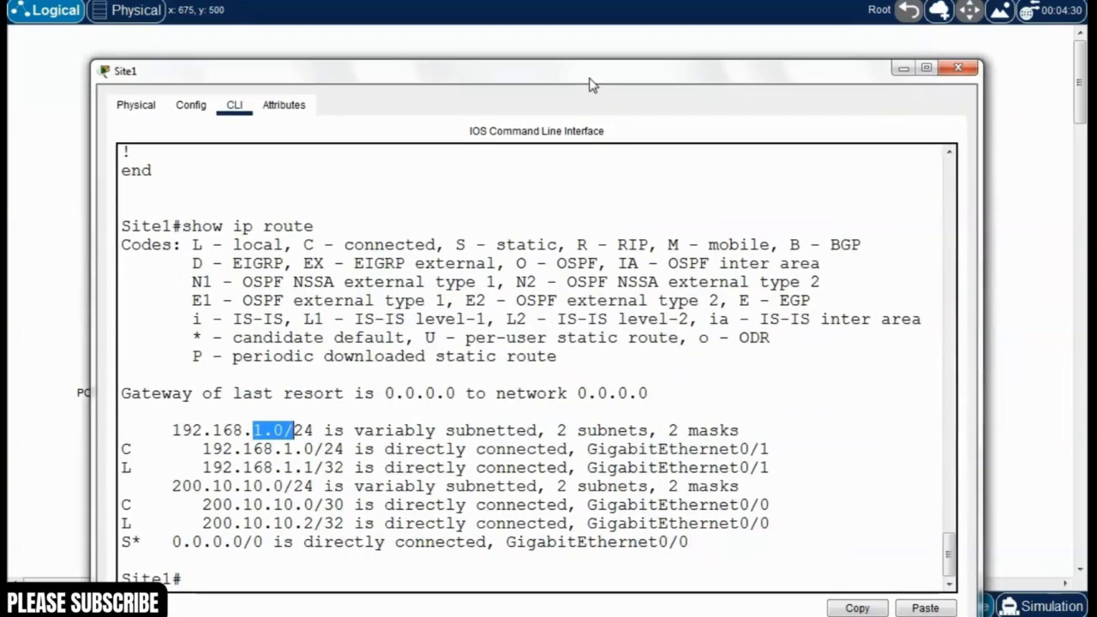
pyautogui.moveTo(169, 490); pyautogui.dragTo(306, 489)
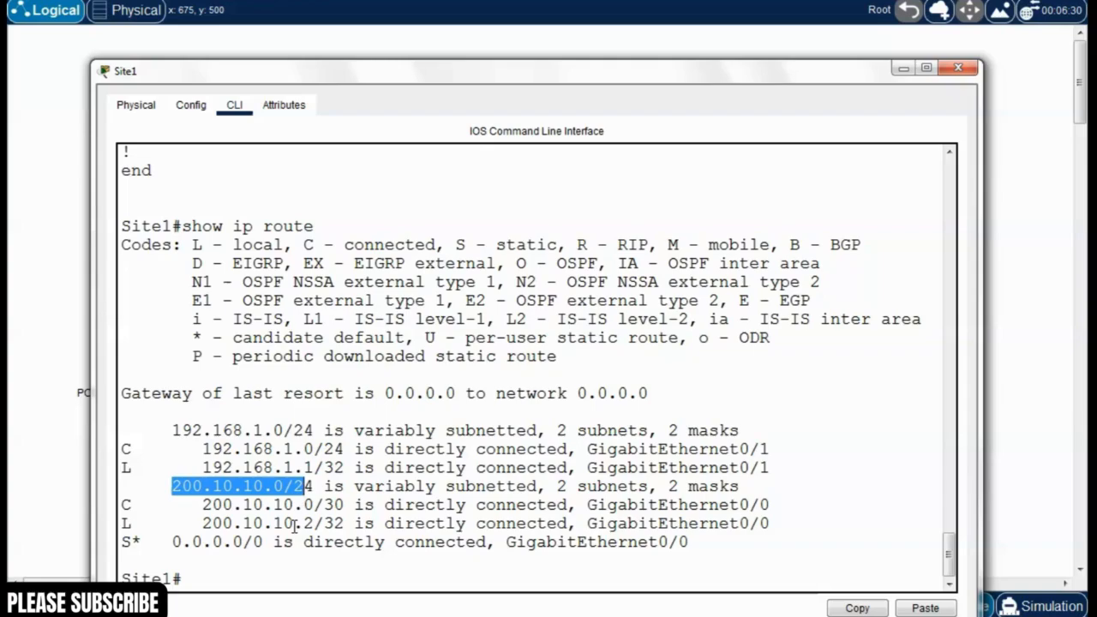
pyautogui.moveTo(202, 505); pyautogui.dragTo(347, 492)
pyautogui.moveTo(642, 79); pyautogui.dragTo(656, 444)
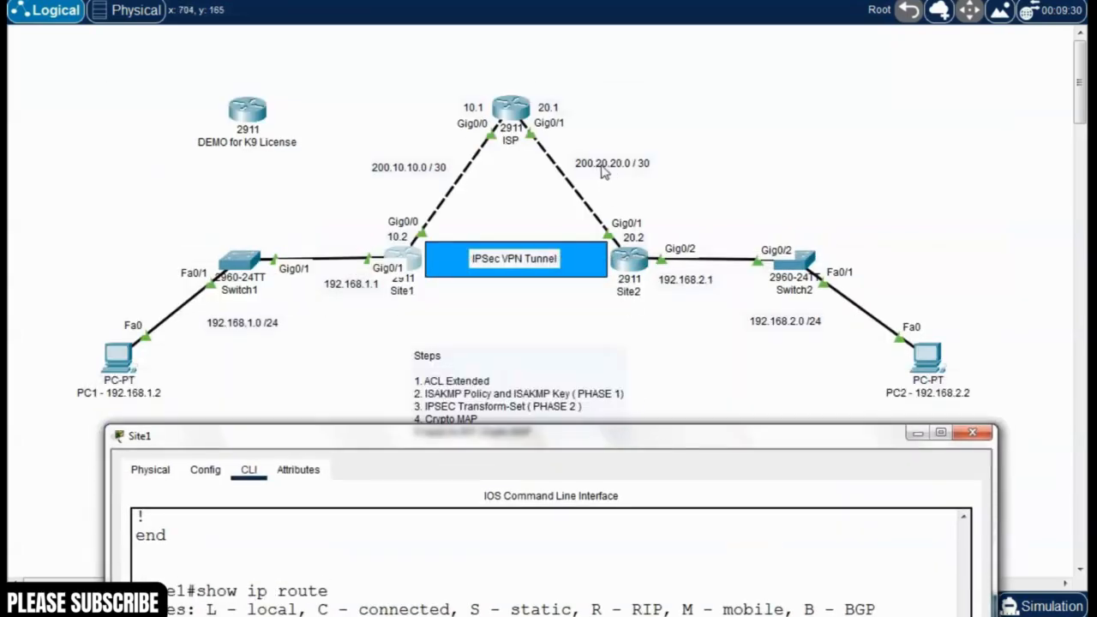
pyautogui.moveTo(671, 447); pyautogui.dragTo(649, 58)
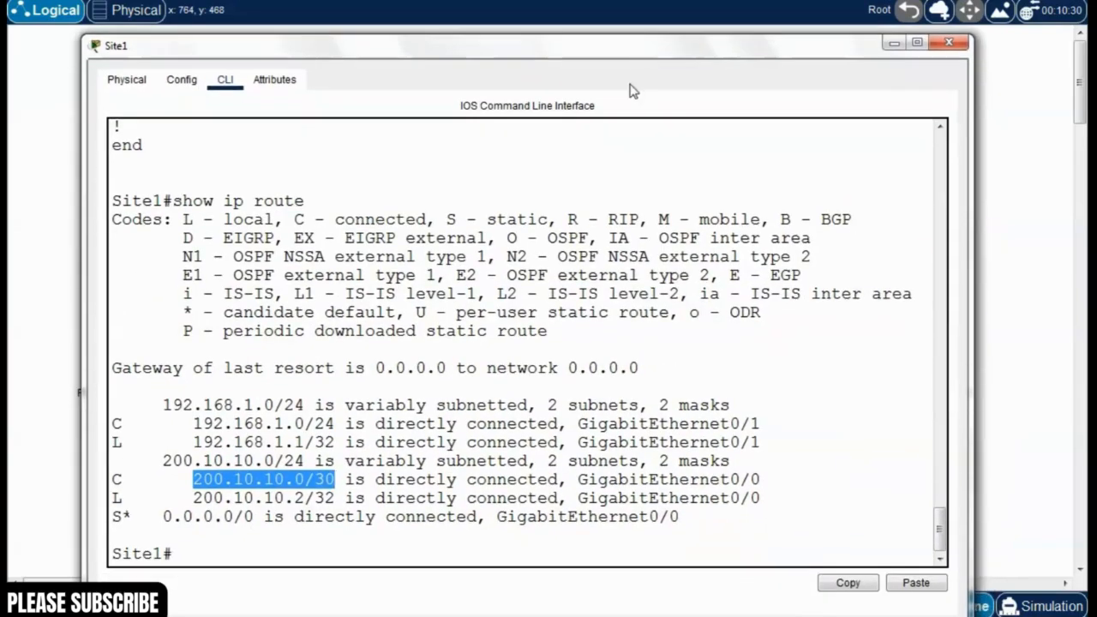
pyautogui.click(336, 493)
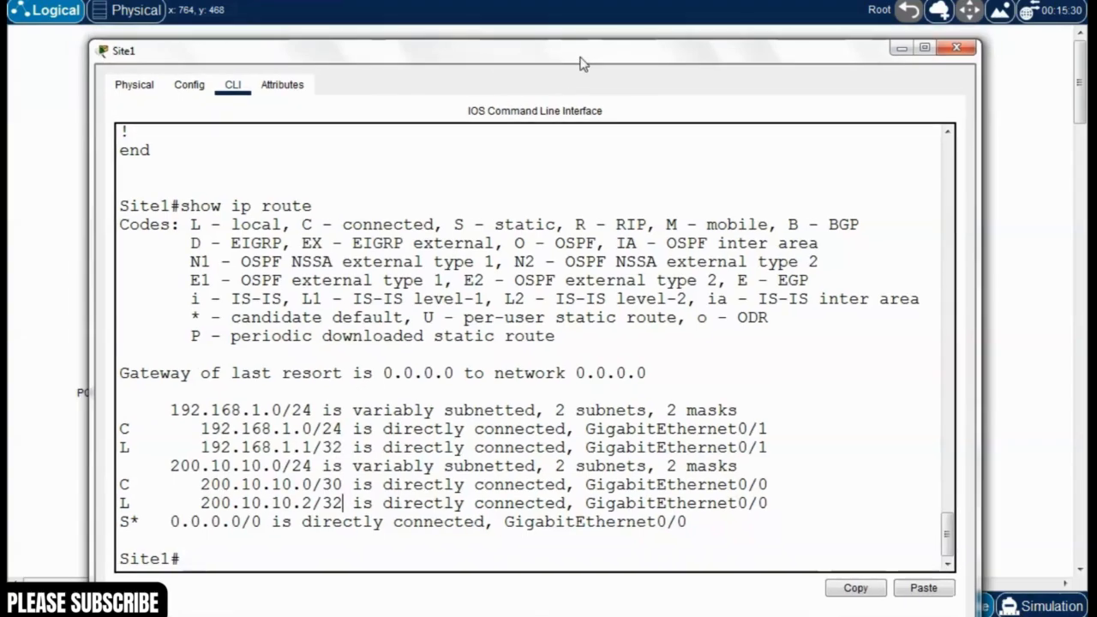
pyautogui.click(948, 42)
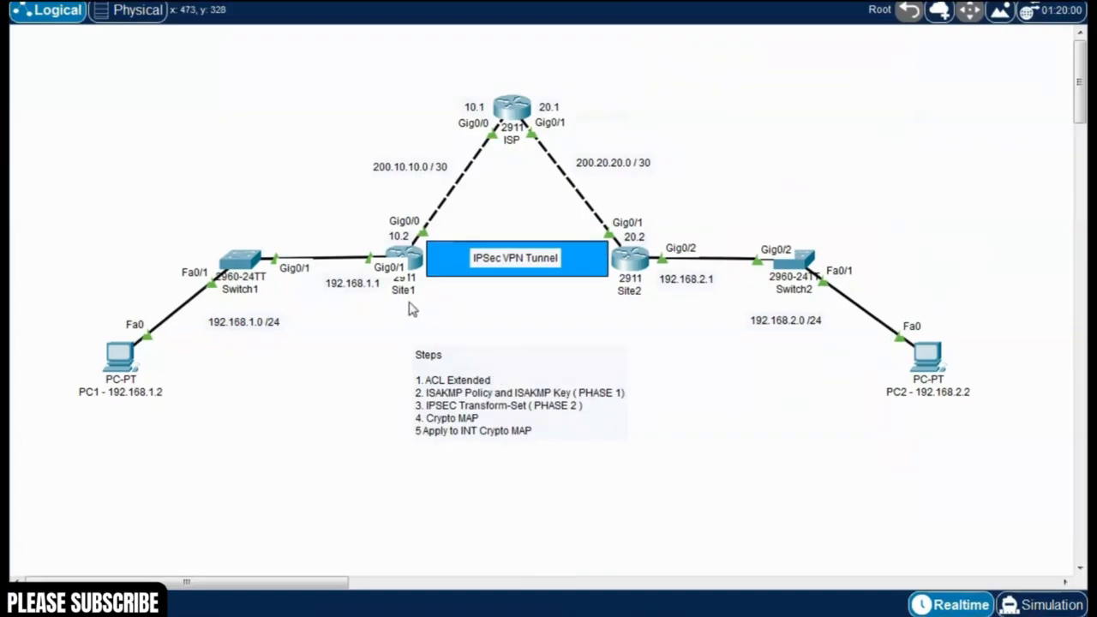
# - Open the Site1 router's window and place it beside the IPSEC.txt notes in Notepad
pyautogui.moveTo(432, 337); pyautogui.dragTo(374, 261)
pyautogui.doubleClick(409, 259)
pyautogui.moveTo(615, 87); pyautogui.dragTo(340, 8)
pyautogui.hotkey('alt', 'Tab')
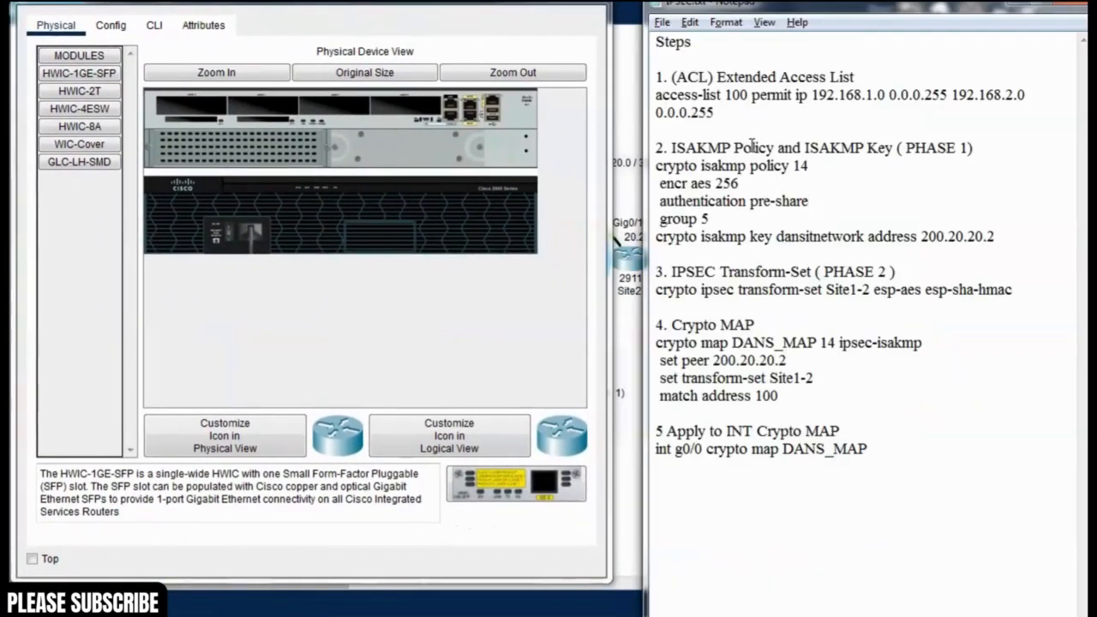
pyautogui.click(809, 200)
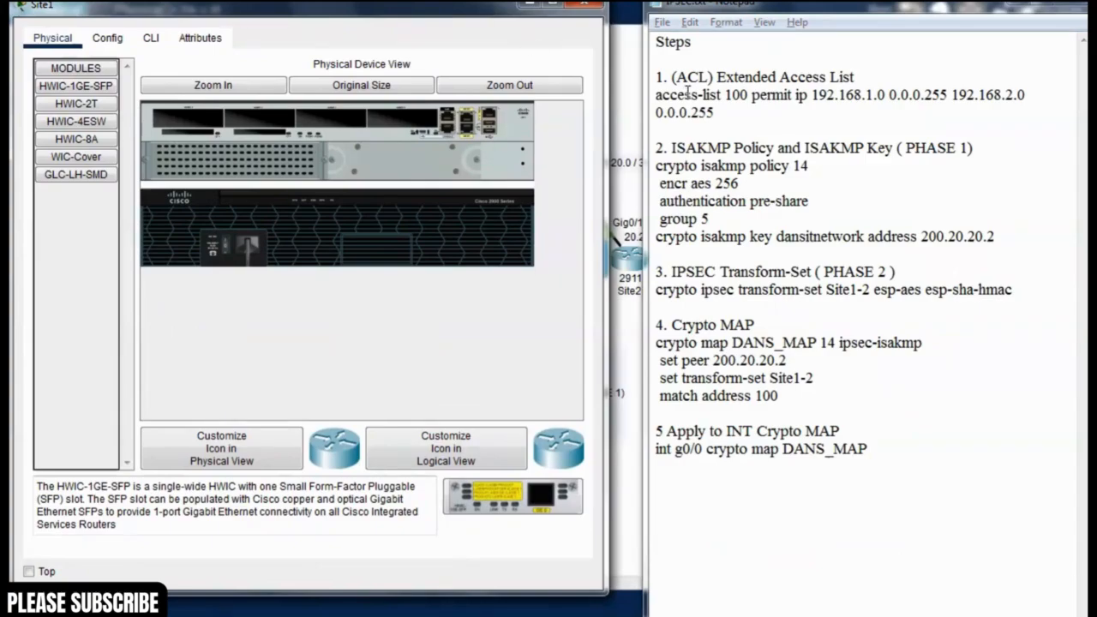
pyautogui.click(718, 48)
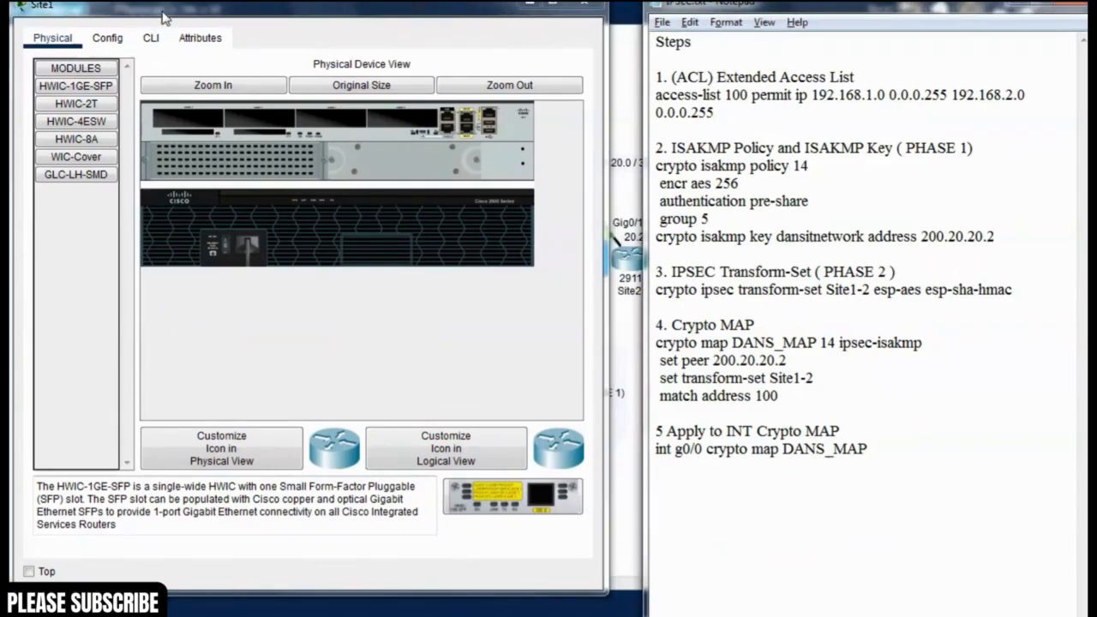
# - Open Site1's command line and enter global configuration mode with enable and conf t
pyautogui.click(151, 38)
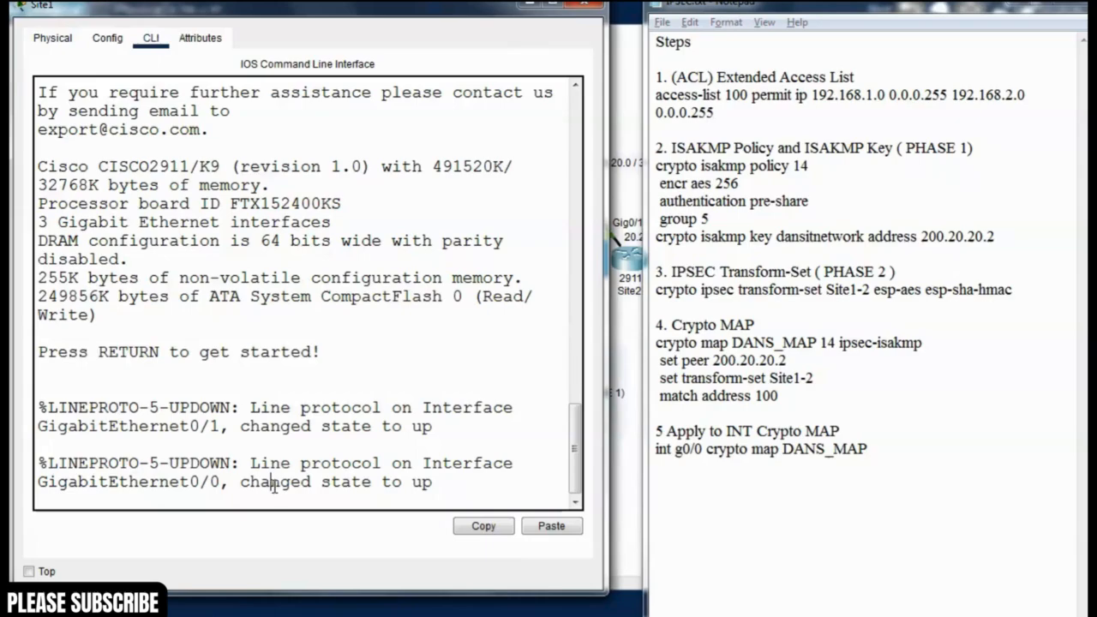
pyautogui.press('Return')
pyautogui.write('ena')
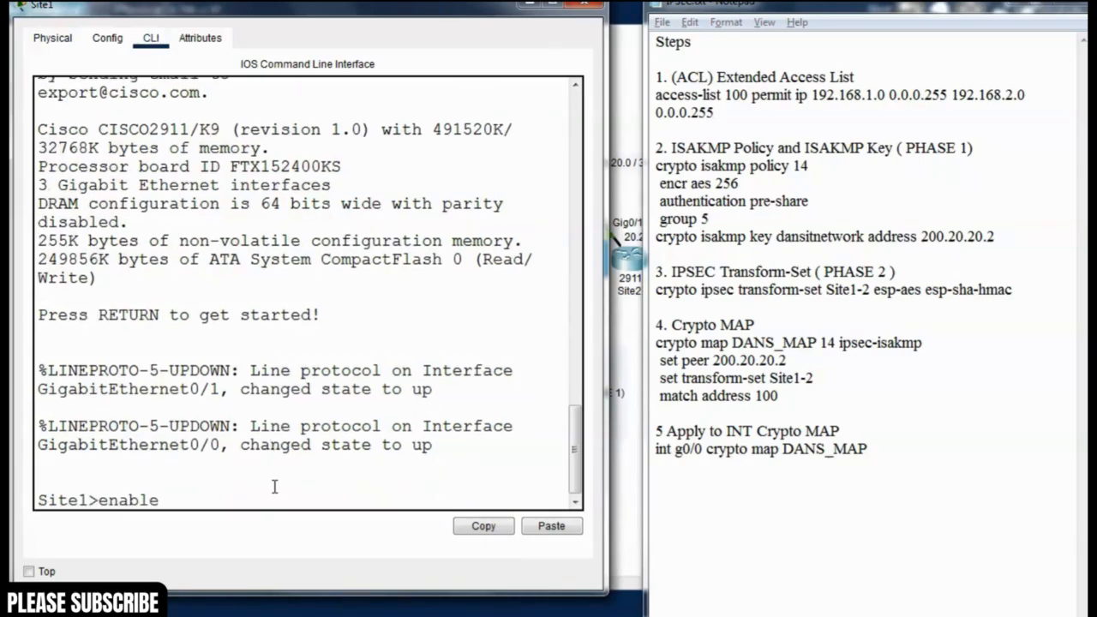
pyautogui.write('ble')
pyautogui.press('Return')
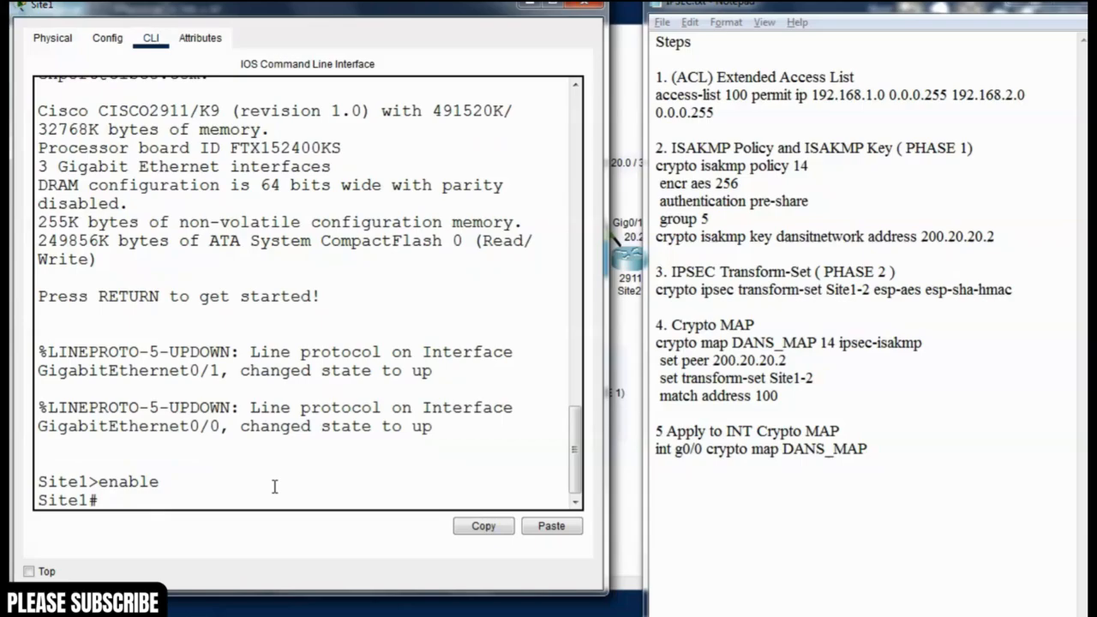
pyautogui.write('conf t')
pyautogui.press('Return')
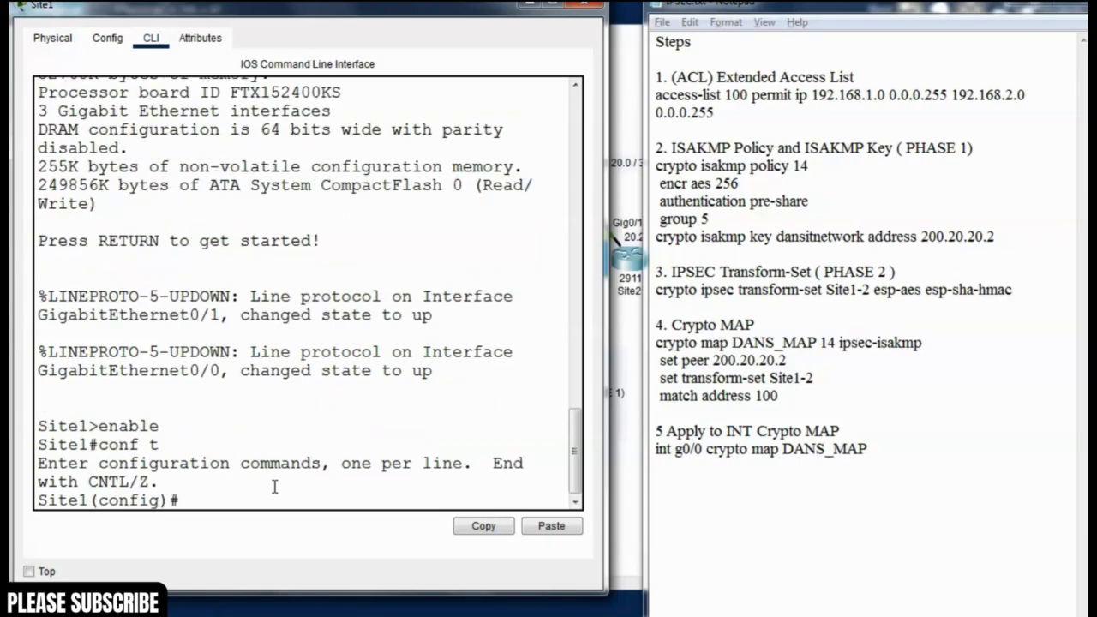
# - Examine the extended access list command in the notes and match its source and destination networks to the two LANs in the topology
pyautogui.click(724, 112)
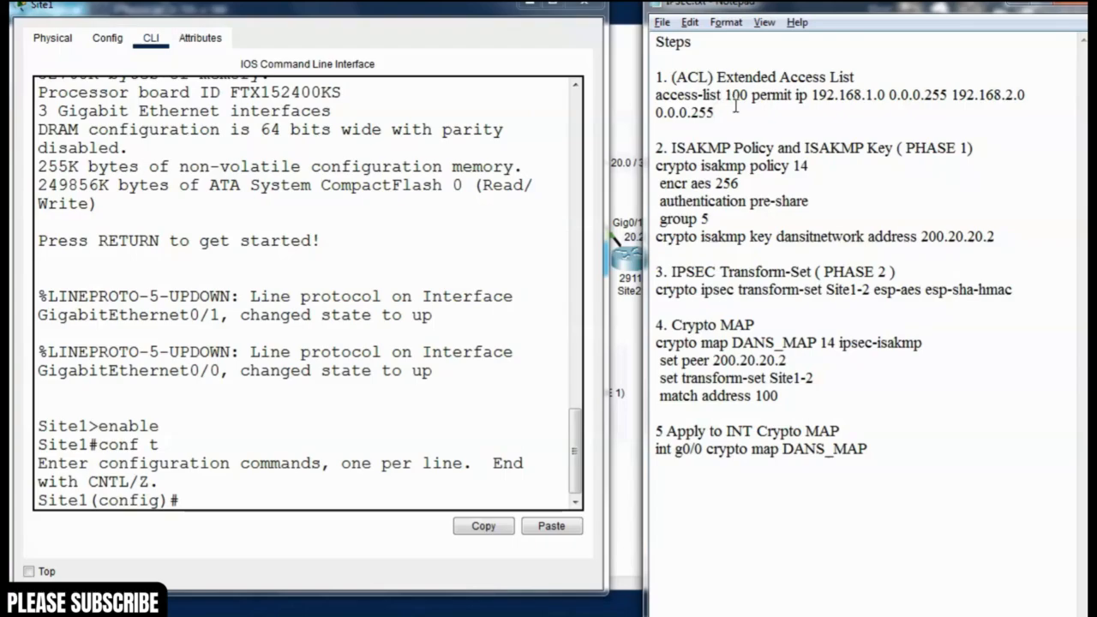
pyautogui.moveTo(713, 113); pyautogui.dragTo(646, 81)
pyautogui.click(709, 99)
pyautogui.moveTo(715, 76); pyautogui.dragTo(855, 77)
pyautogui.click(863, 71)
pyautogui.moveTo(814, 95); pyautogui.dragTo(714, 113)
pyautogui.click(933, 96)
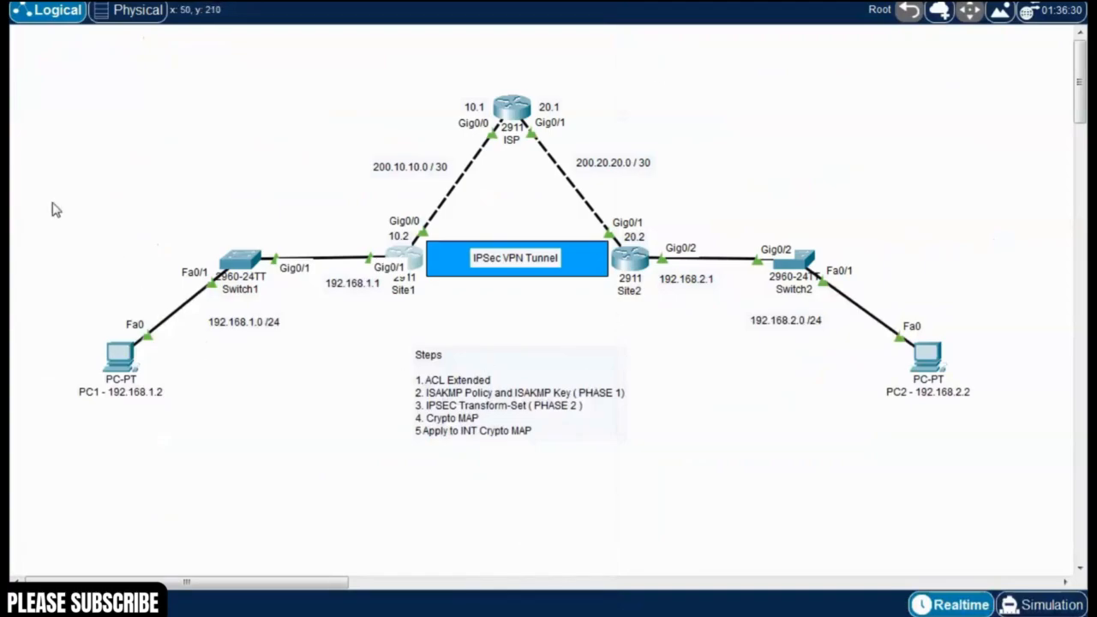
pyautogui.moveTo(54, 210); pyautogui.dragTo(377, 480)
pyautogui.click(767, 465)
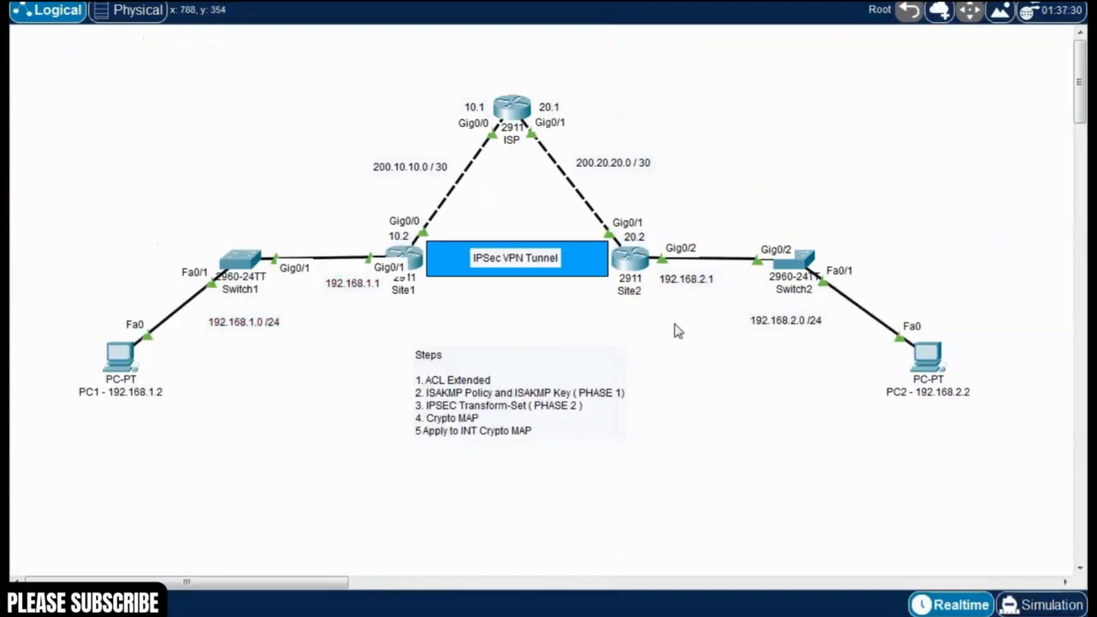
pyautogui.moveTo(673, 191); pyautogui.dragTo(980, 463)
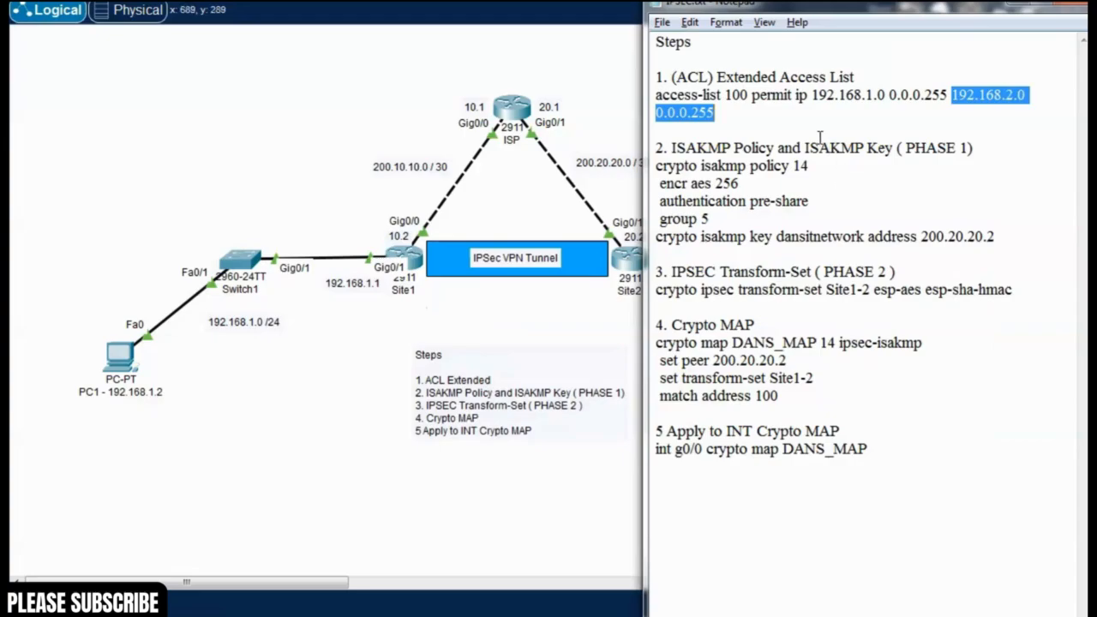
pyautogui.click(766, 96)
# - Copy the access-list 100 command from the notes and paste it at Site1's configuration prompt
pyautogui.moveTo(715, 112); pyautogui.dragTo(661, 97)
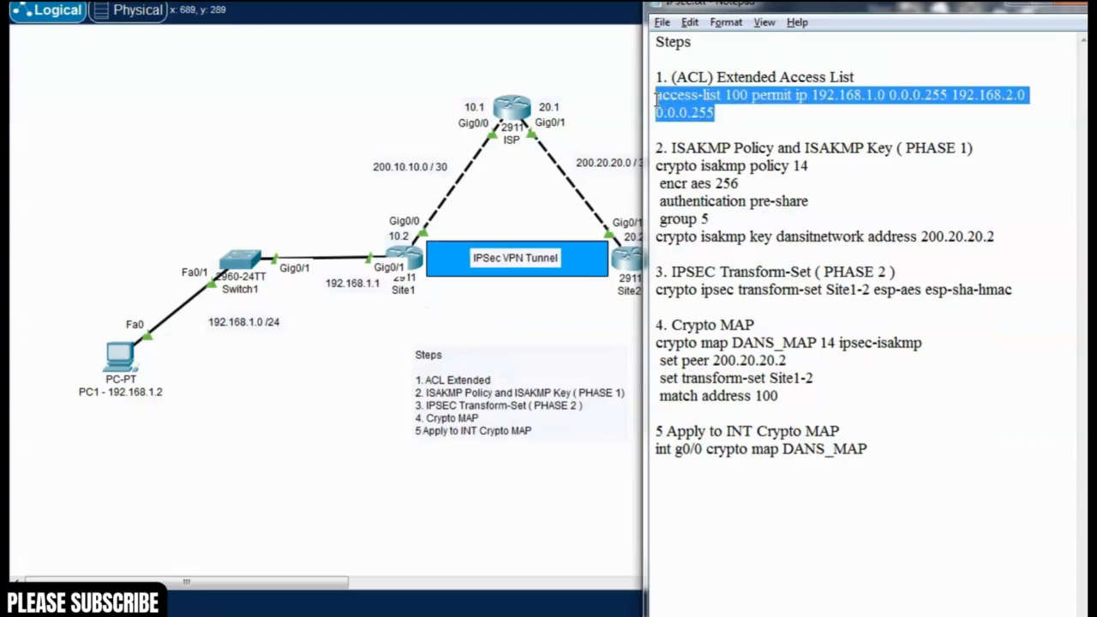
pyautogui.rightClick(665, 101)
pyautogui.click(696, 154)
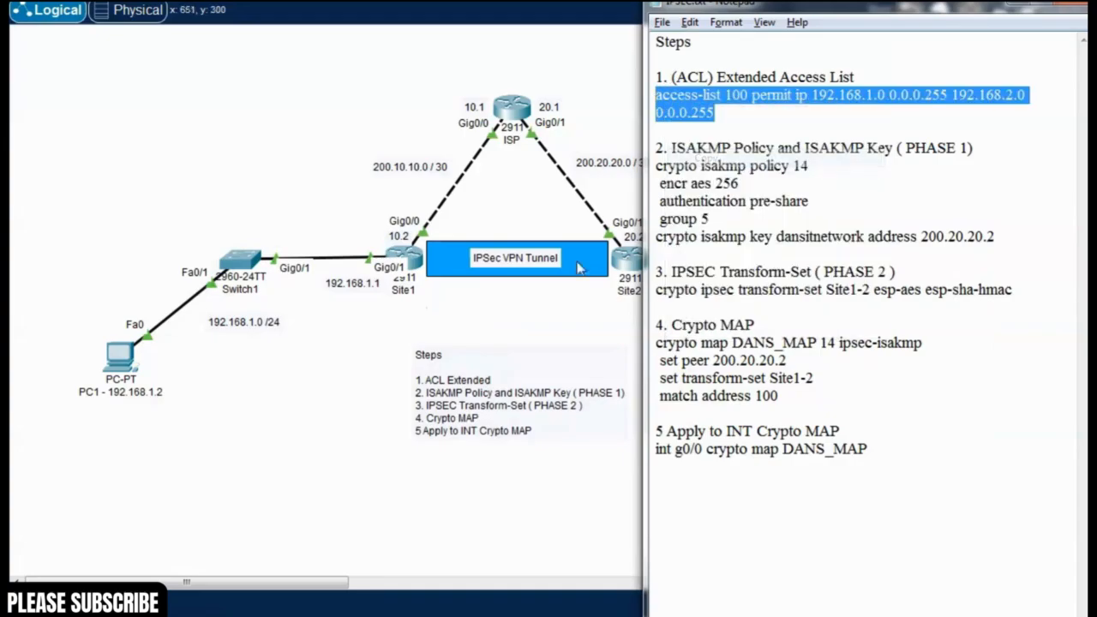
pyautogui.click(363, 188)
pyautogui.click(413, 257)
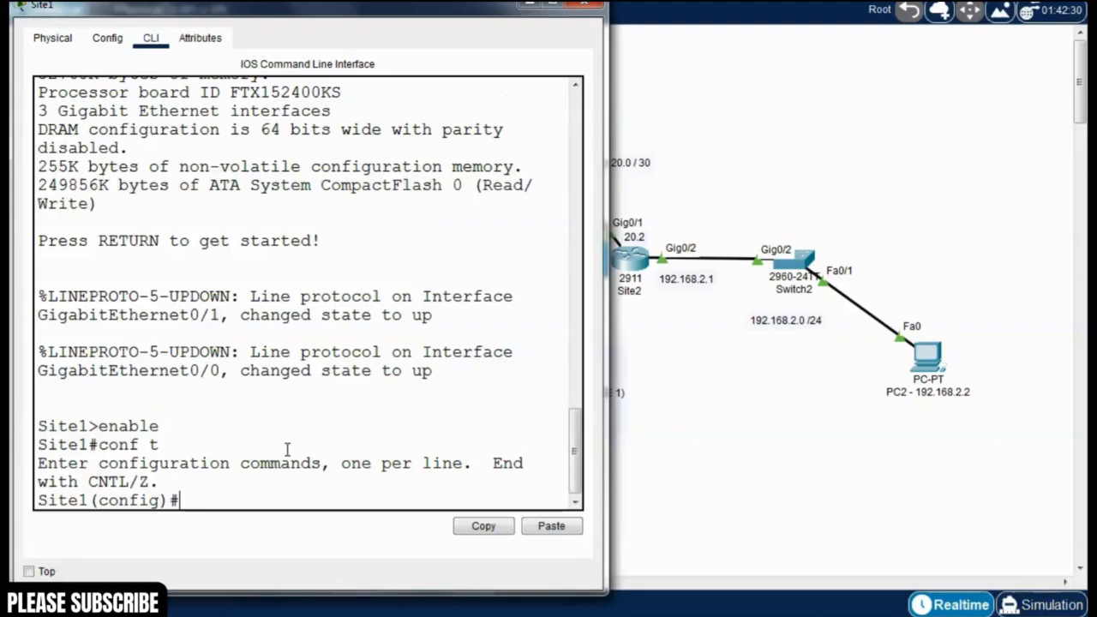
pyautogui.click(244, 614)
pyautogui.click(192, 503)
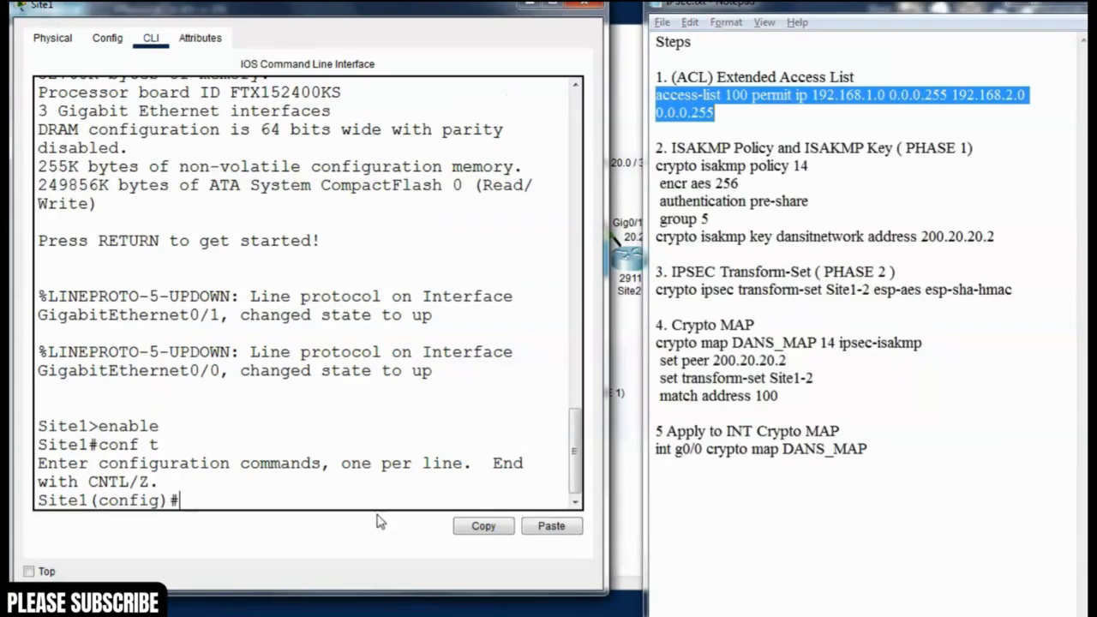
pyautogui.click(546, 528)
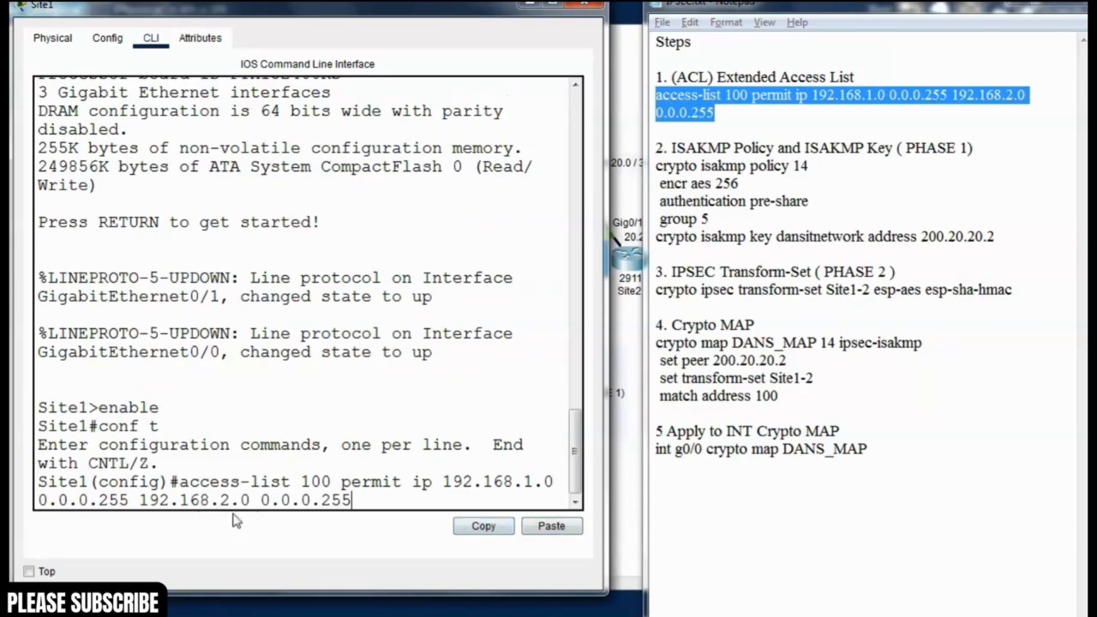
# - Check the pasted source and destination networks and wildcard masks, and run access-list 100 permit ip 192.168.1.0 0.0.0.255 192.168.2.0 0.0.0.255 on Site1
pyautogui.moveTo(305, 481); pyautogui.dragTo(555, 481)
pyautogui.click(512, 486)
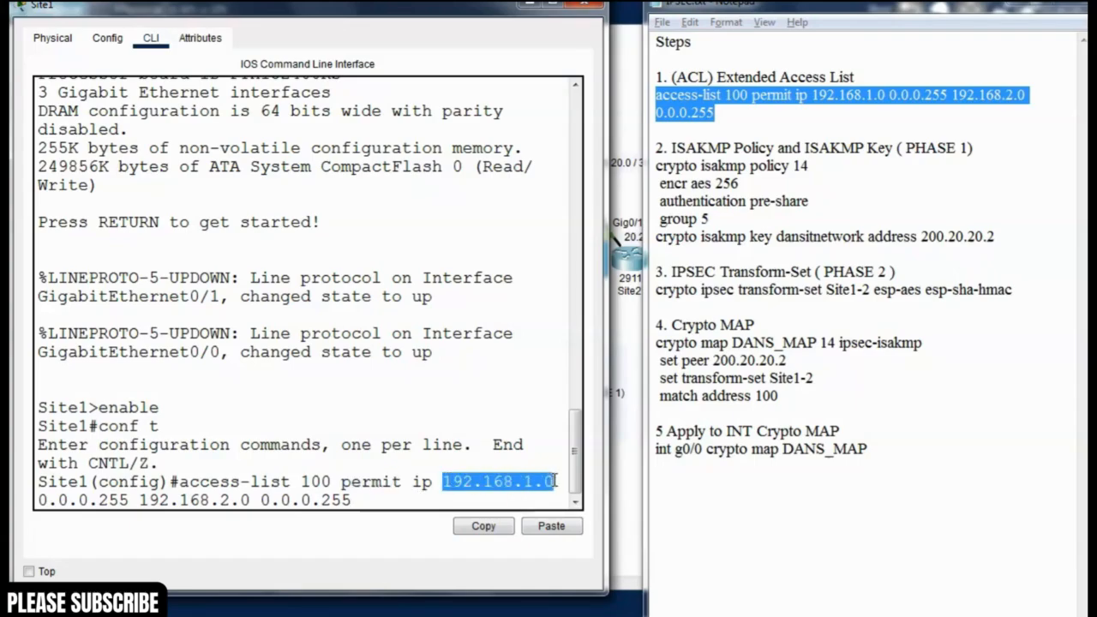
pyautogui.click(91, 499)
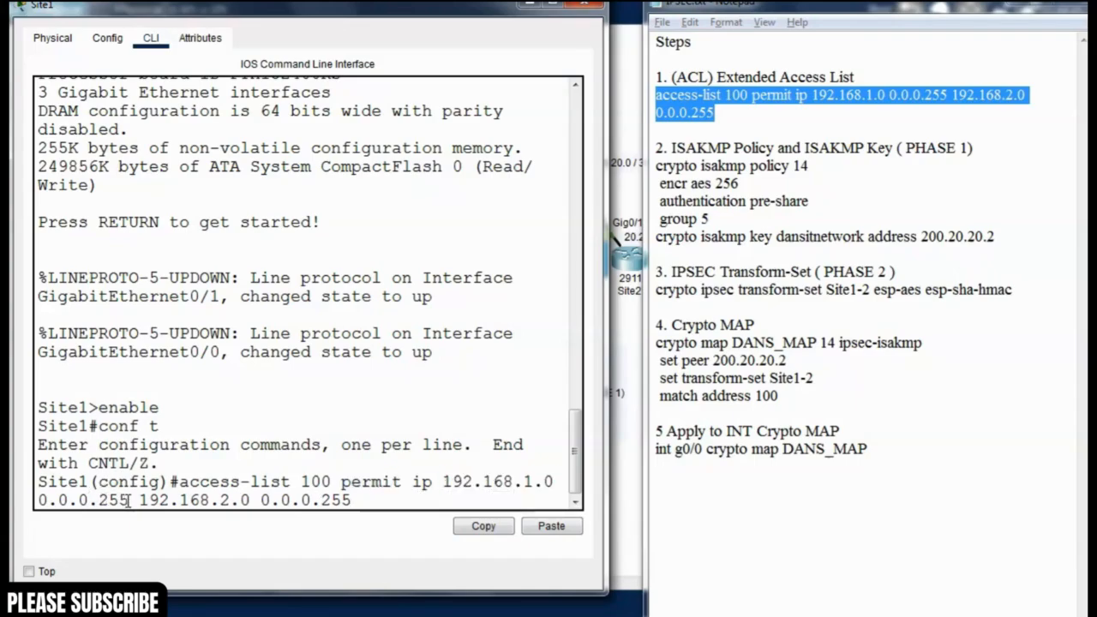
pyautogui.moveTo(129, 500); pyautogui.dragTo(36, 501)
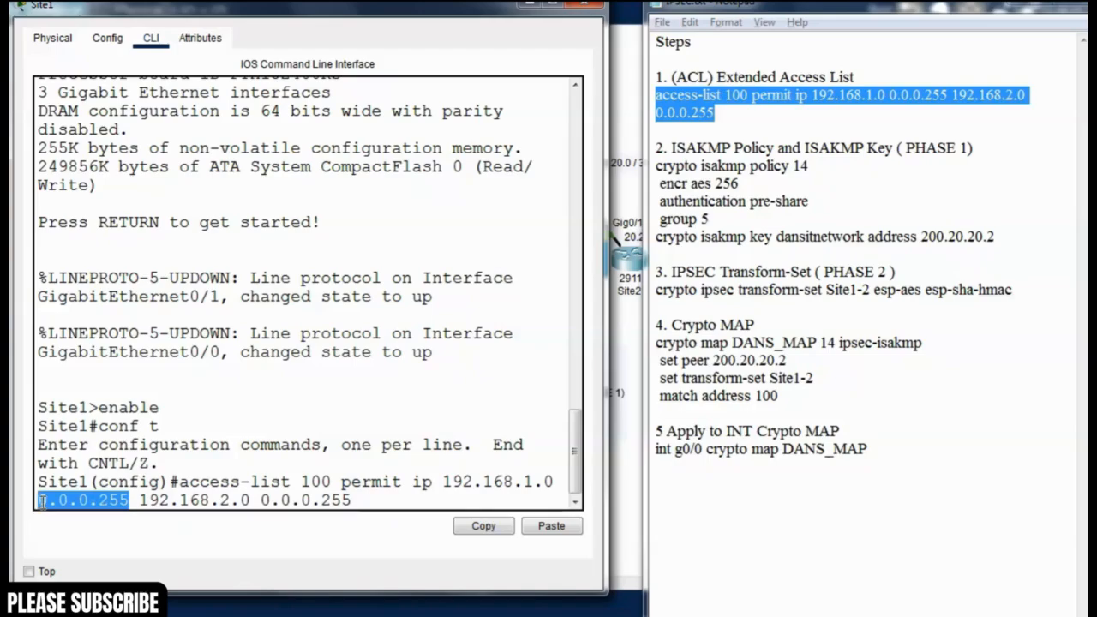
pyautogui.click(60, 501)
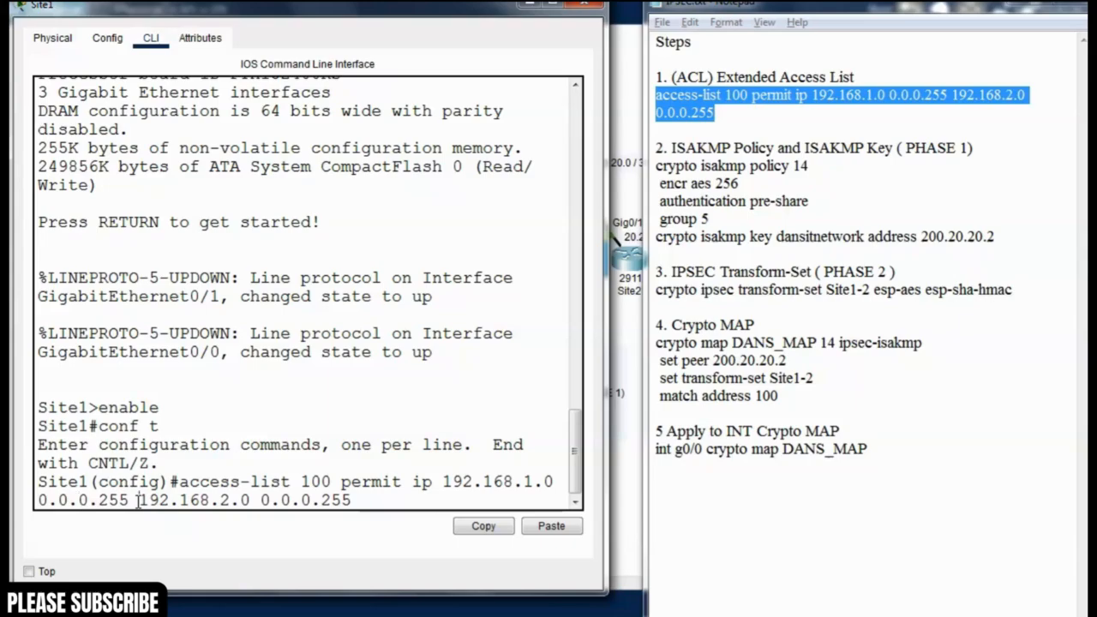
pyautogui.moveTo(139, 500); pyautogui.dragTo(281, 501)
pyautogui.click(384, 499)
pyautogui.press('Return')
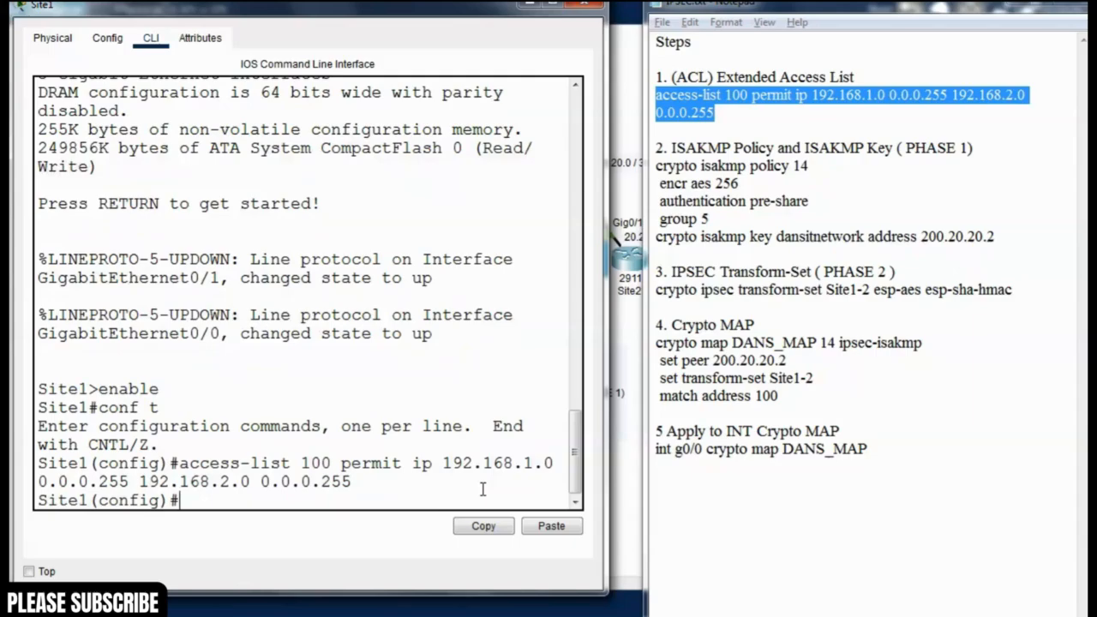
# - Locate the phase 1 ISAKMP policy and key commands in the notes and return to Site1's configuration prompt
pyautogui.click(871, 187)
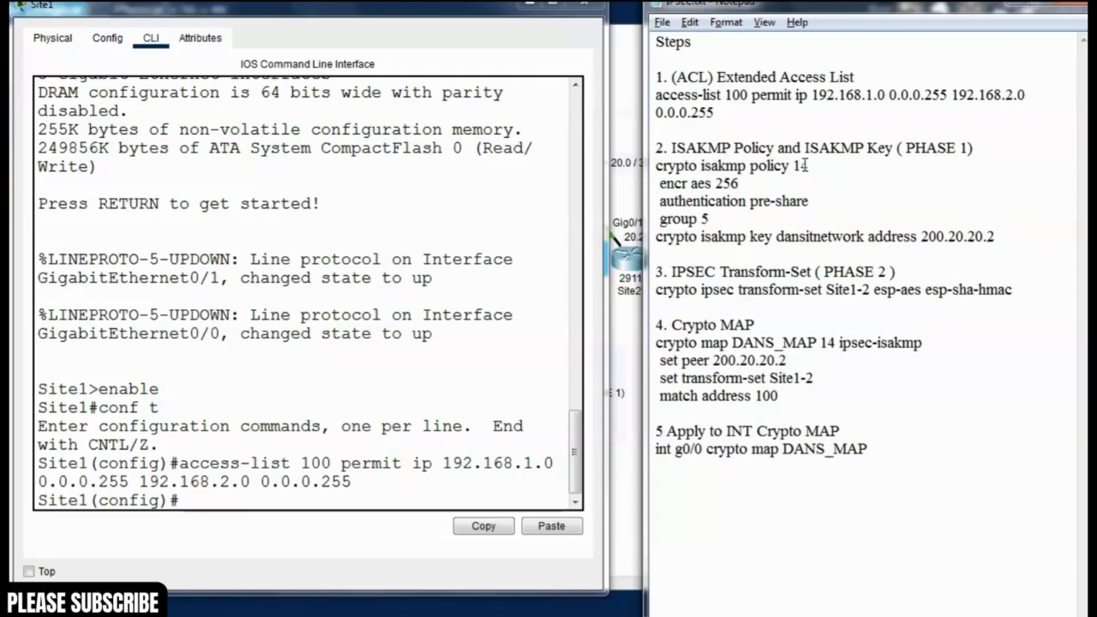
pyautogui.moveTo(902, 149); pyautogui.dragTo(969, 148)
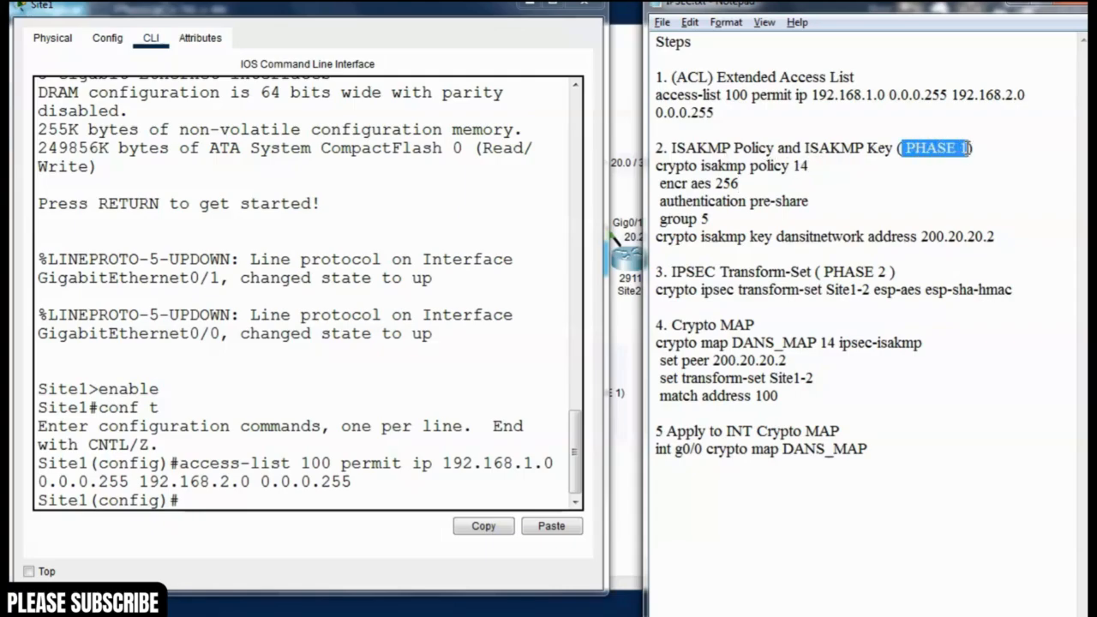
pyautogui.click(853, 180)
pyautogui.click(196, 502)
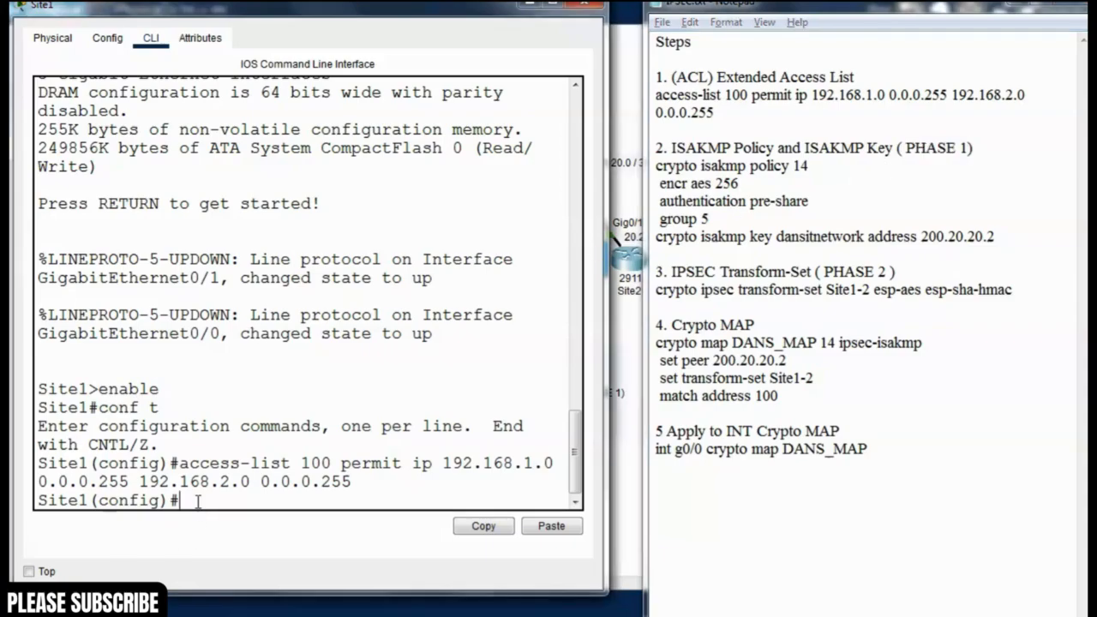
# - Reduce the partially entered crypto isakmp policy command to crypto and list its available subcommands on Site1
pyautogui.write('crypto isakmp')
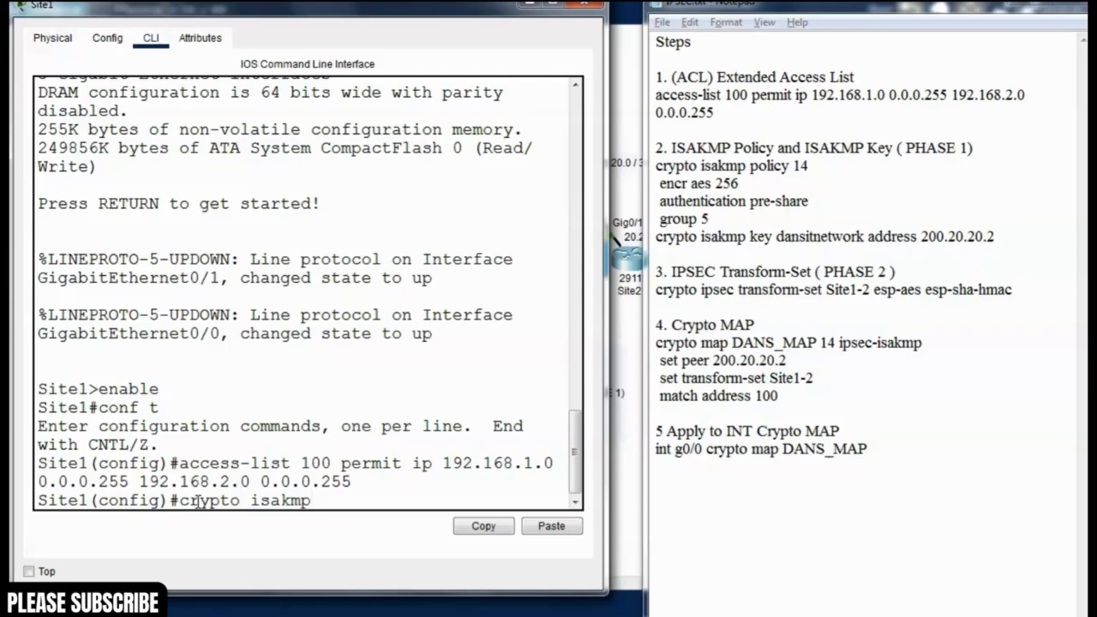
pyautogui.write(' poli')
pyautogui.press('Tab')
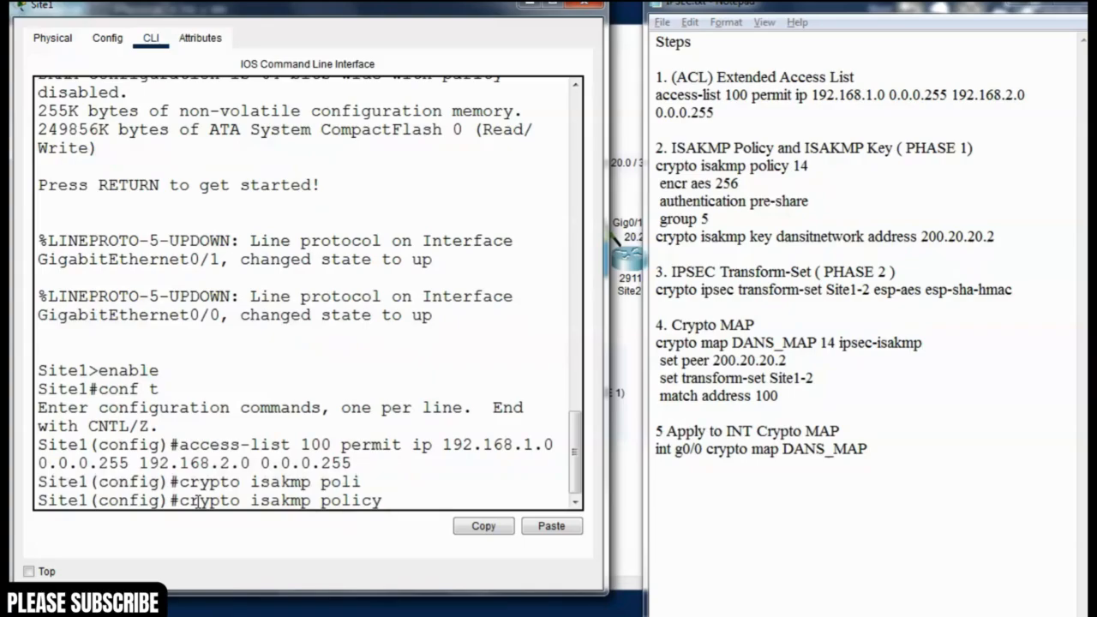
pyautogui.press('BackSpace')
pyautogui.press('BackSpace')
pyautogui.press('BackSpace')
pyautogui.press('BackSpace')
pyautogui.press('BackSpace')
pyautogui.press('BackSpace')
pyautogui.press('BackSpace')
pyautogui.press('BackSpace')
pyautogui.press('BackSpace')
pyautogui.press('BackSpace')
pyautogui.press('BackSpace')
pyautogui.press('BackSpace')
pyautogui.press('BackSpace')
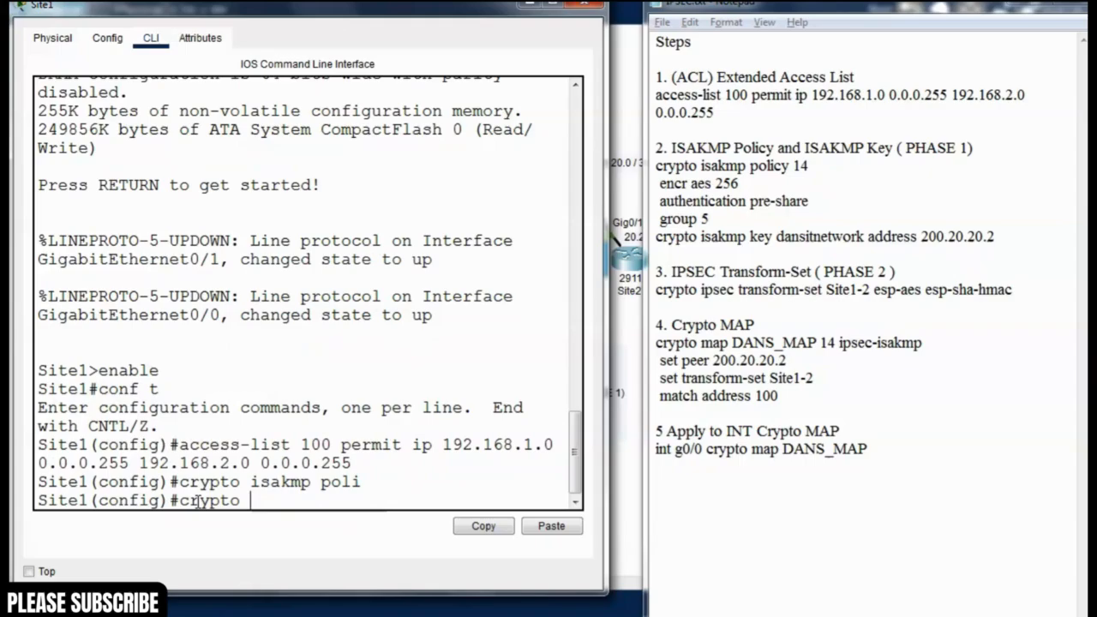
pyautogui.write('?')
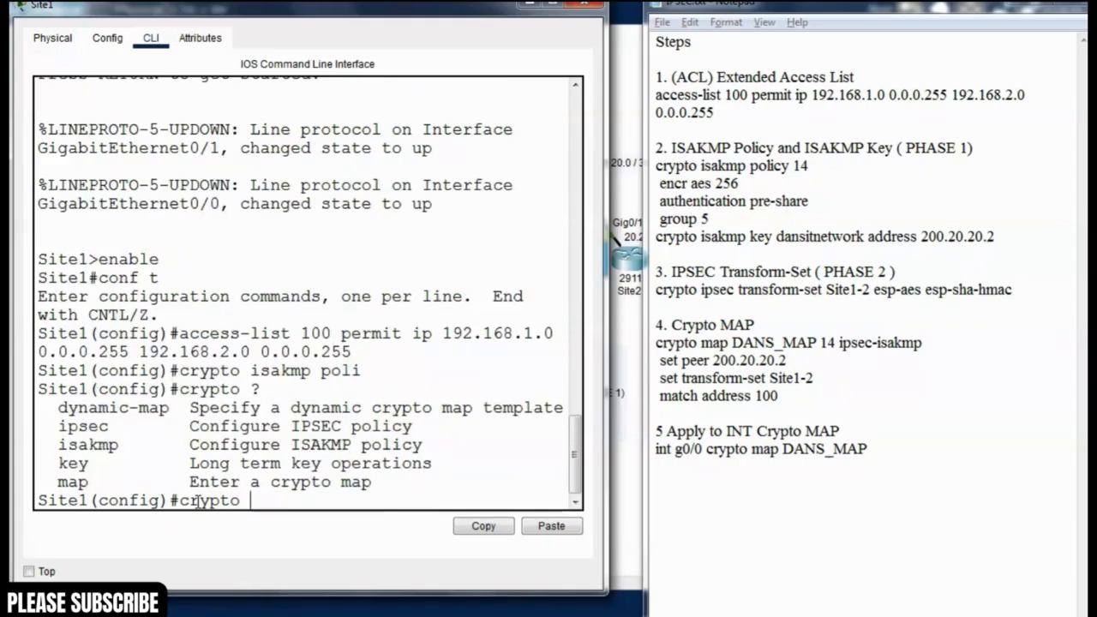
# - Check the allowed ISAKMP policy priority range and create the policy with crypto isakmp policy 14
pyautogui.write('i')
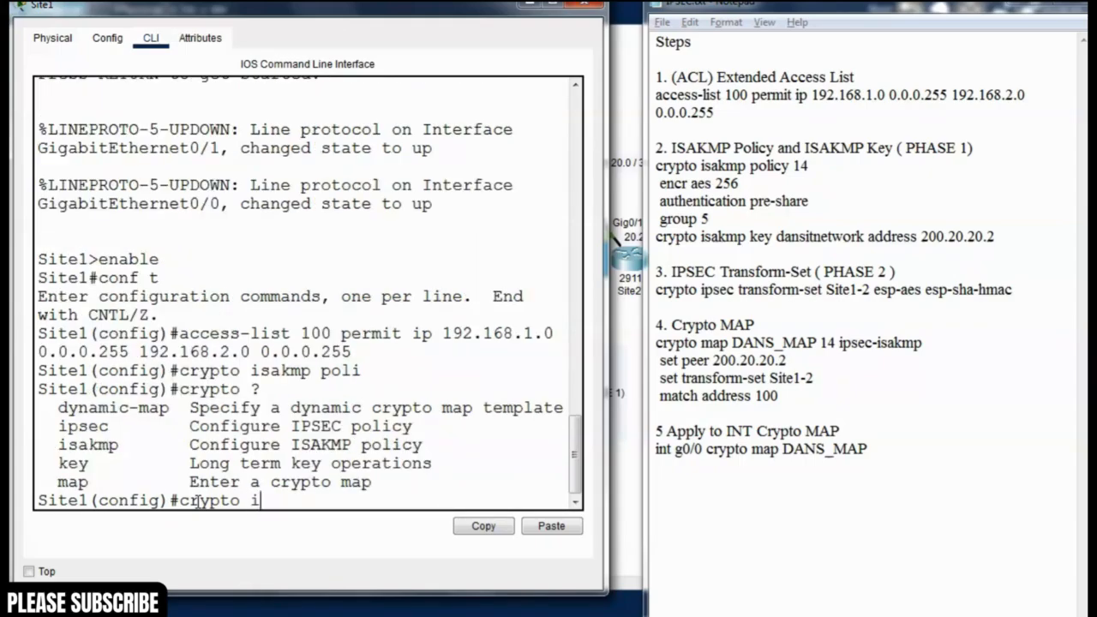
pyautogui.write('sakmp')
pyautogui.press('Tab')
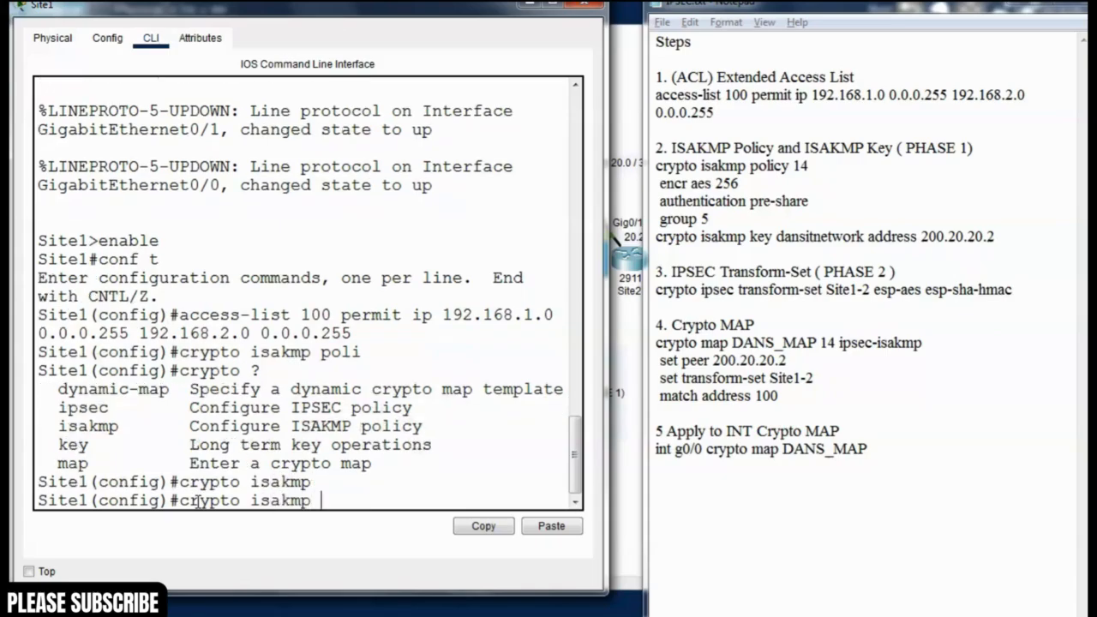
pyautogui.write('pol')
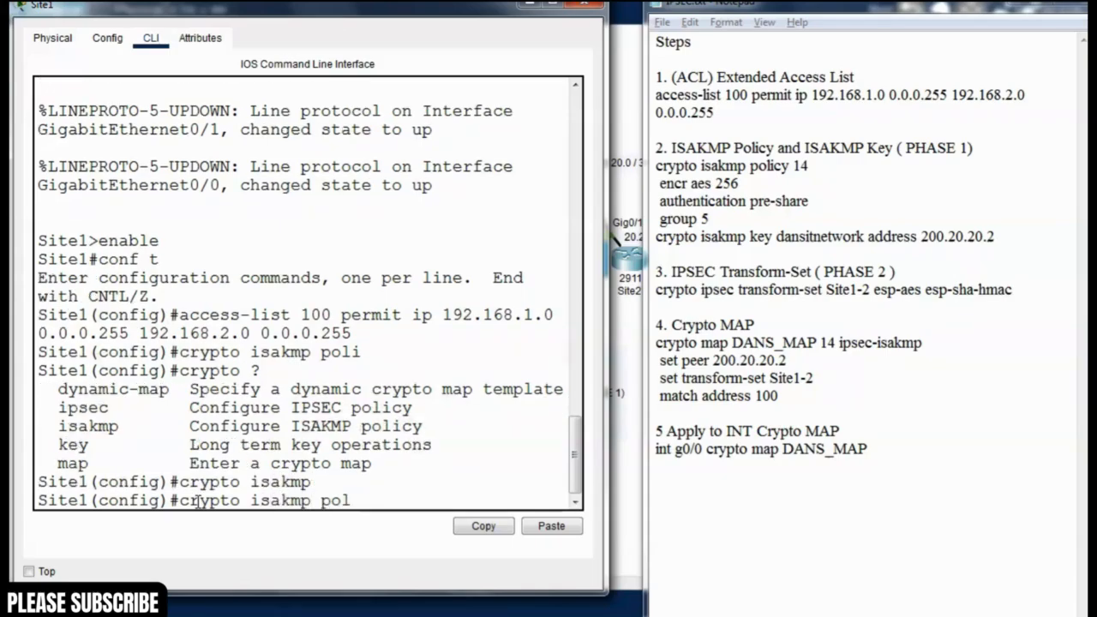
pyautogui.press('Tab')
pyautogui.write('?')
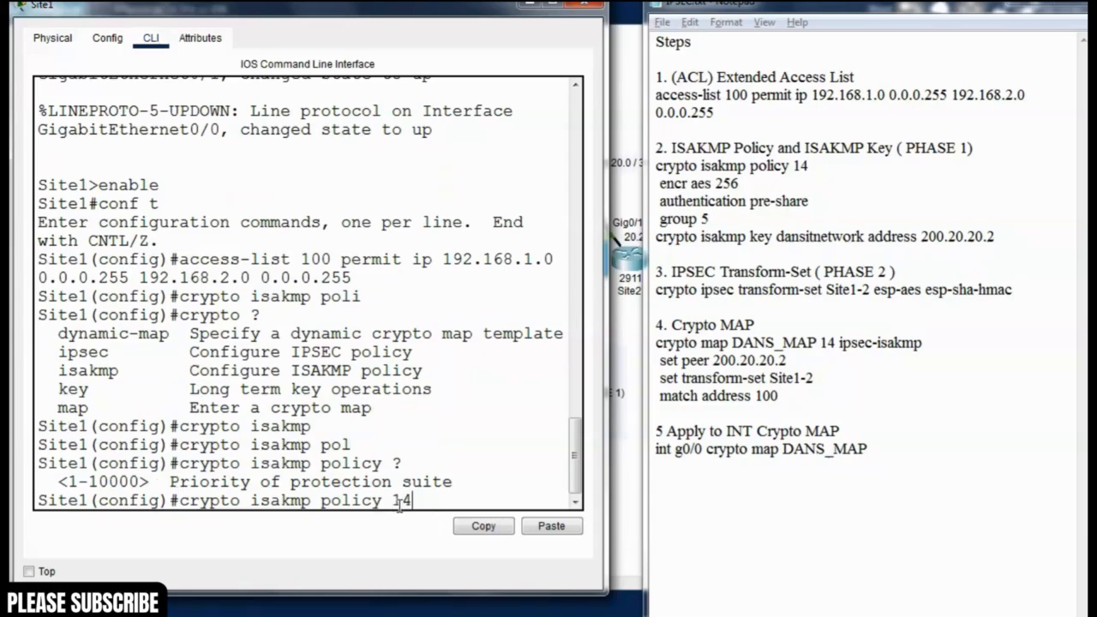
pyautogui.write('14')
pyautogui.press('Return')
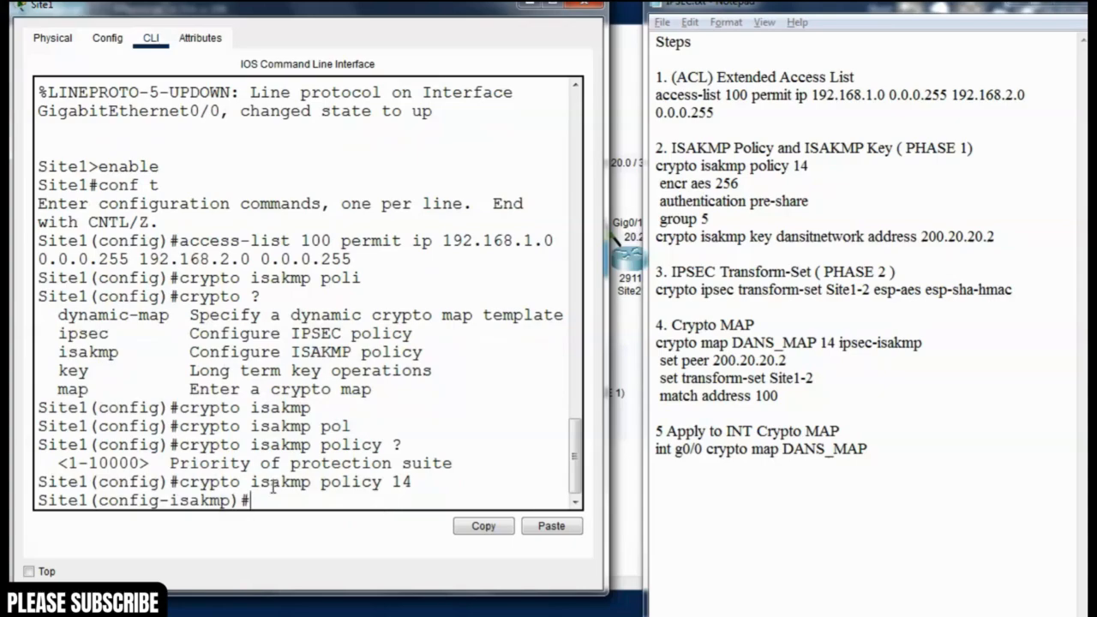
# - List the encryption options for the ISAKMP policy and compare 3des, aes and des
pyautogui.moveTo(100, 501); pyautogui.dragTo(163, 502)
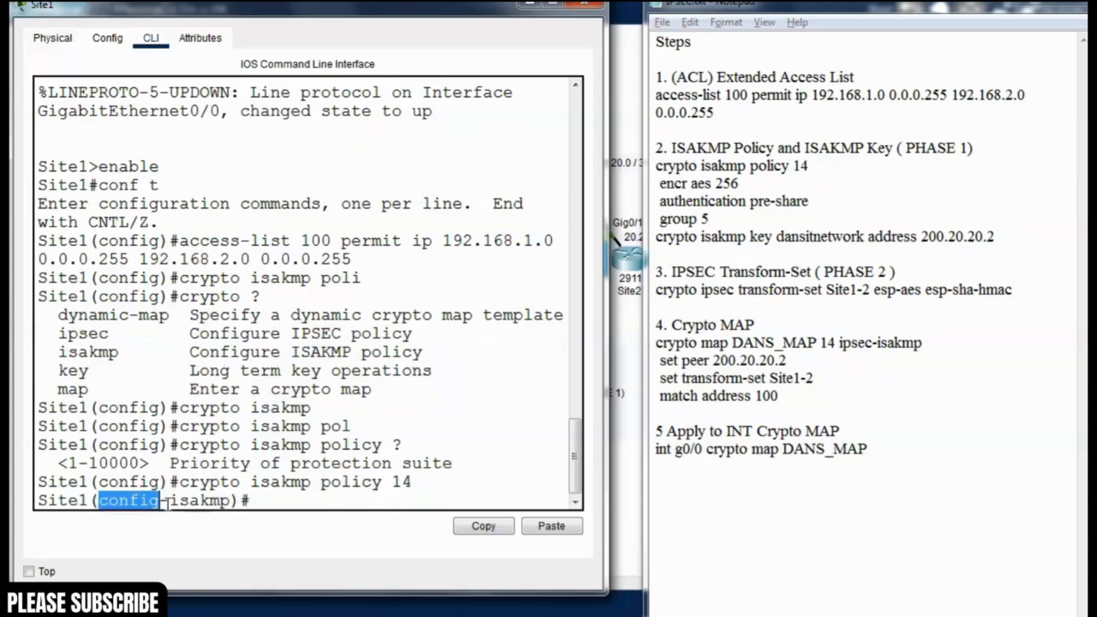
pyautogui.click(174, 502)
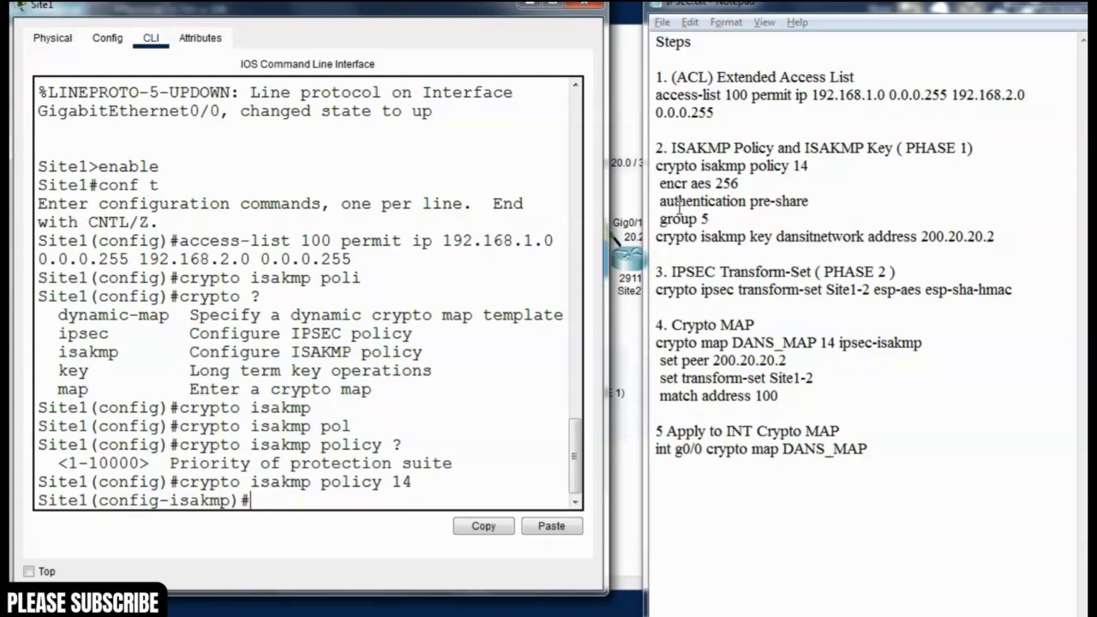
pyautogui.write('e')
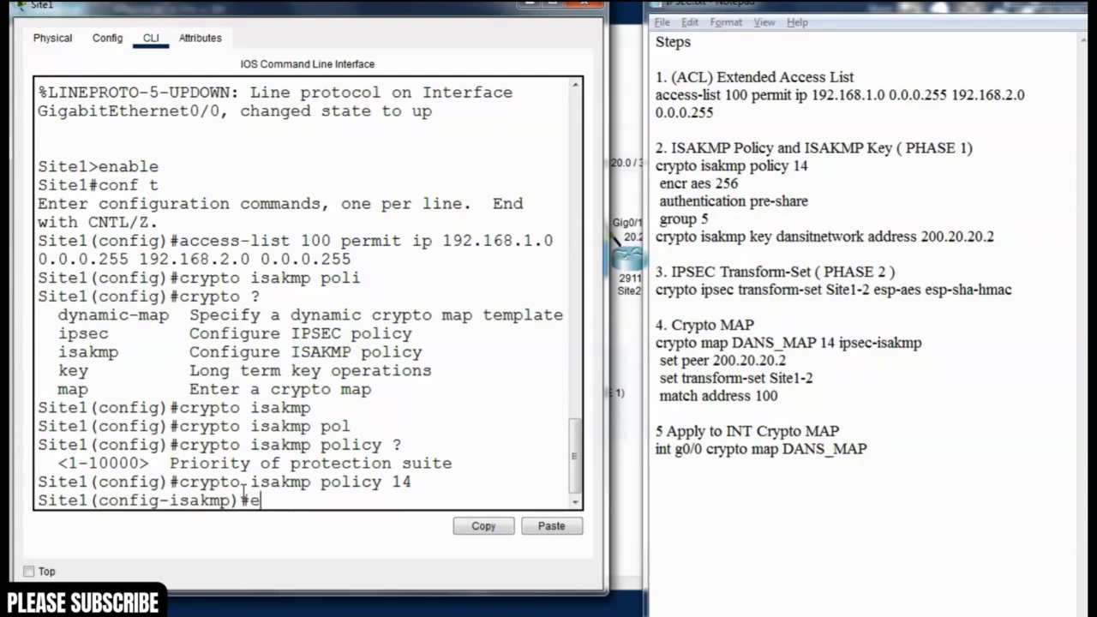
pyautogui.write('ncr')
pyautogui.press('Tab')
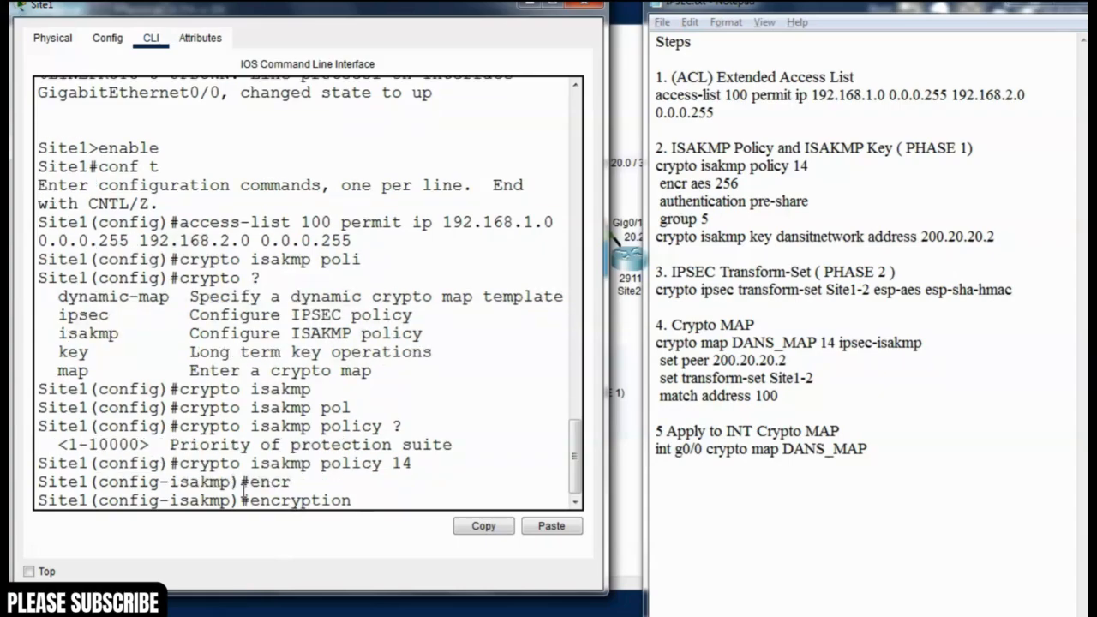
pyautogui.write('?')
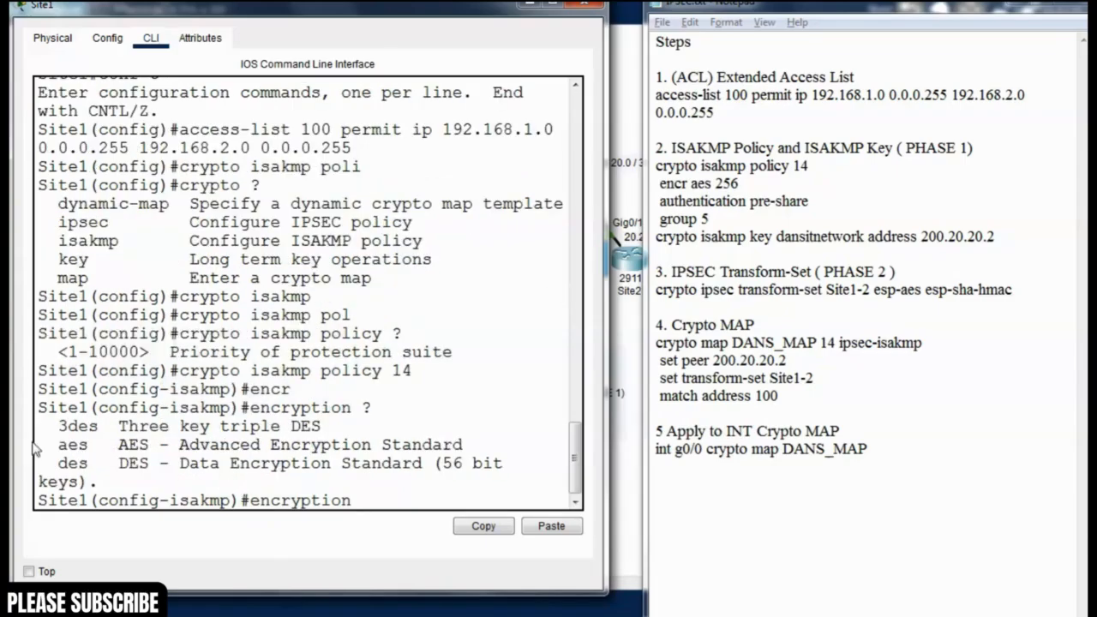
pyautogui.moveTo(54, 426); pyautogui.dragTo(152, 463)
pyautogui.click(83, 463)
pyautogui.moveTo(57, 426); pyautogui.dragTo(58, 463)
pyautogui.click(89, 444)
pyautogui.click(89, 463)
pyautogui.moveTo(171, 444); pyautogui.dragTo(464, 443)
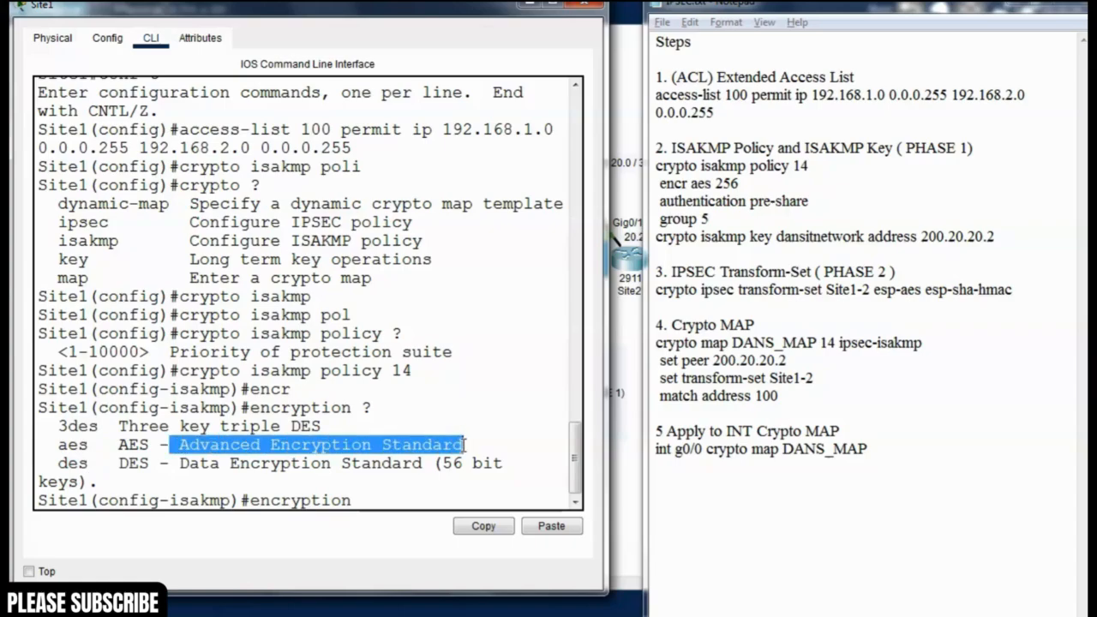
pyautogui.click(464, 444)
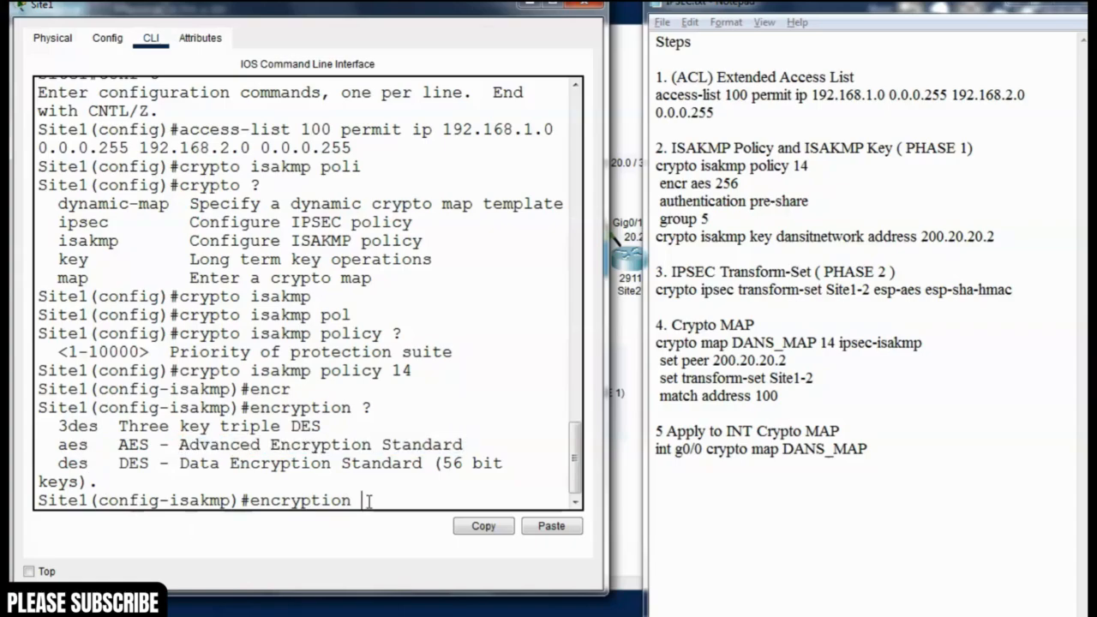
# - Check the available AES key lengths and set the policy's encryption with encryption aes 256
pyautogui.write('es ?')
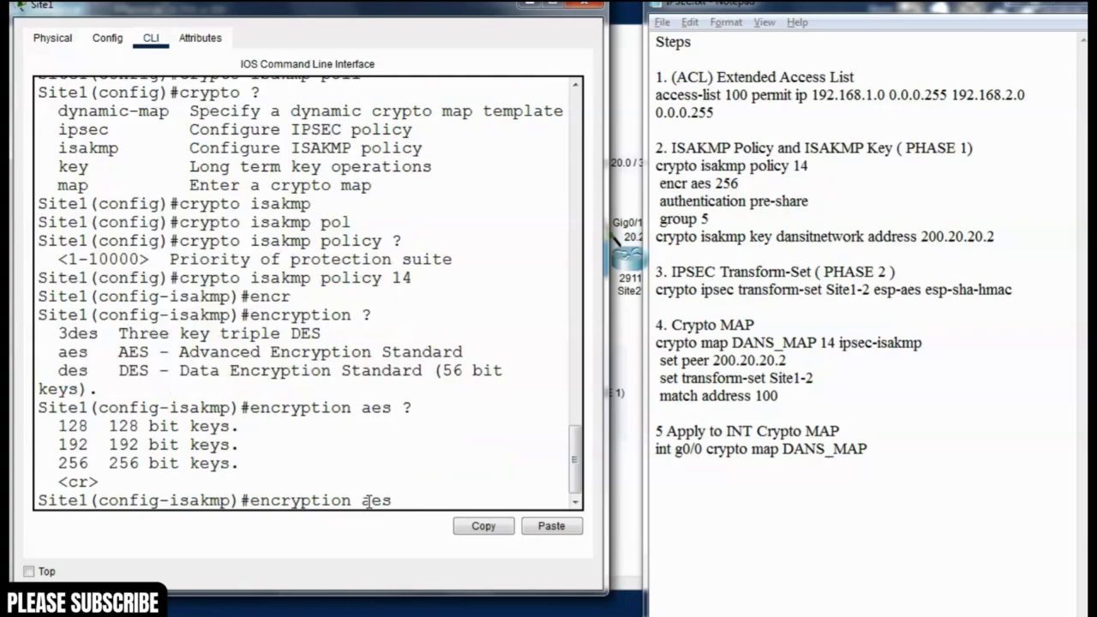
pyautogui.moveTo(58, 425); pyautogui.dragTo(60, 462)
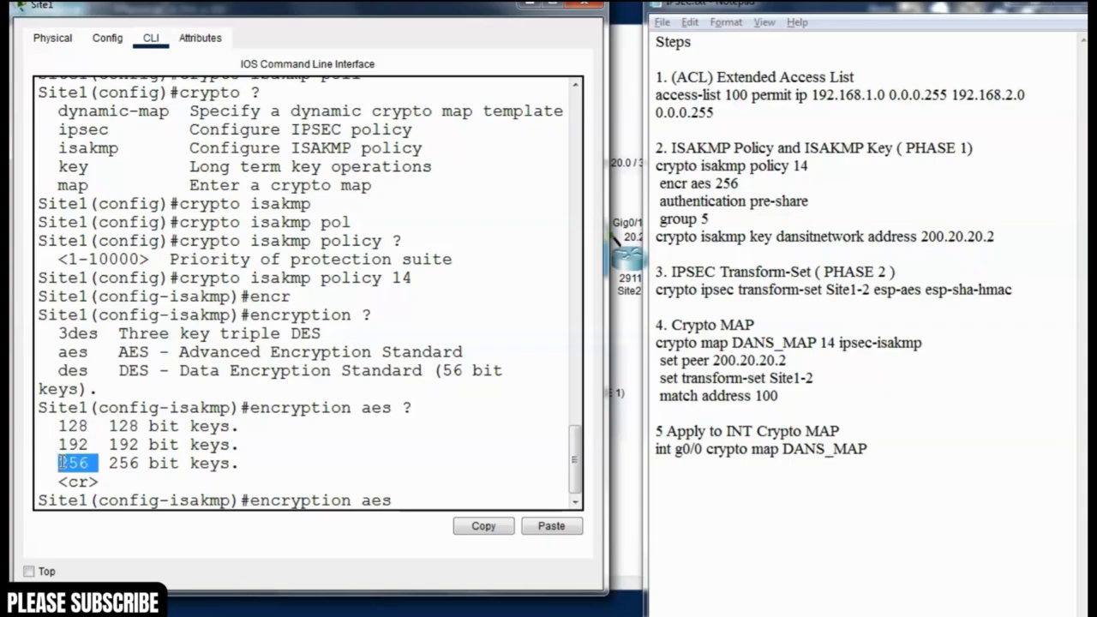
pyautogui.click(60, 462)
pyautogui.click(403, 500)
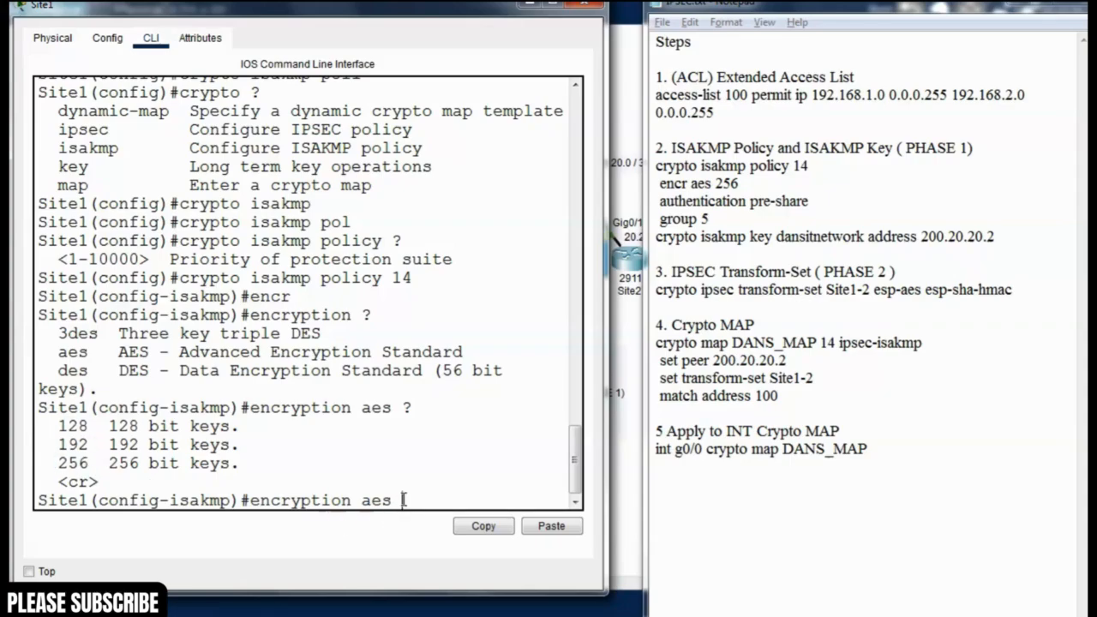
pyautogui.write('256')
pyautogui.press('Return')
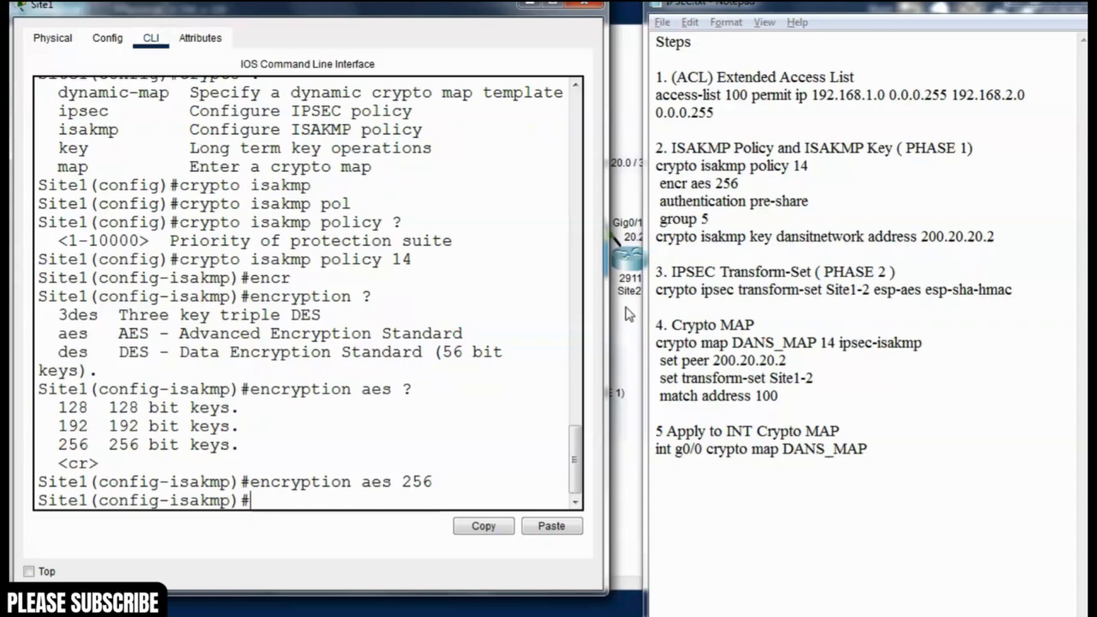
# - List the Diffie-Hellman groups, set the policy to group 5 and exit to global configuration mode
pyautogui.write('grou')
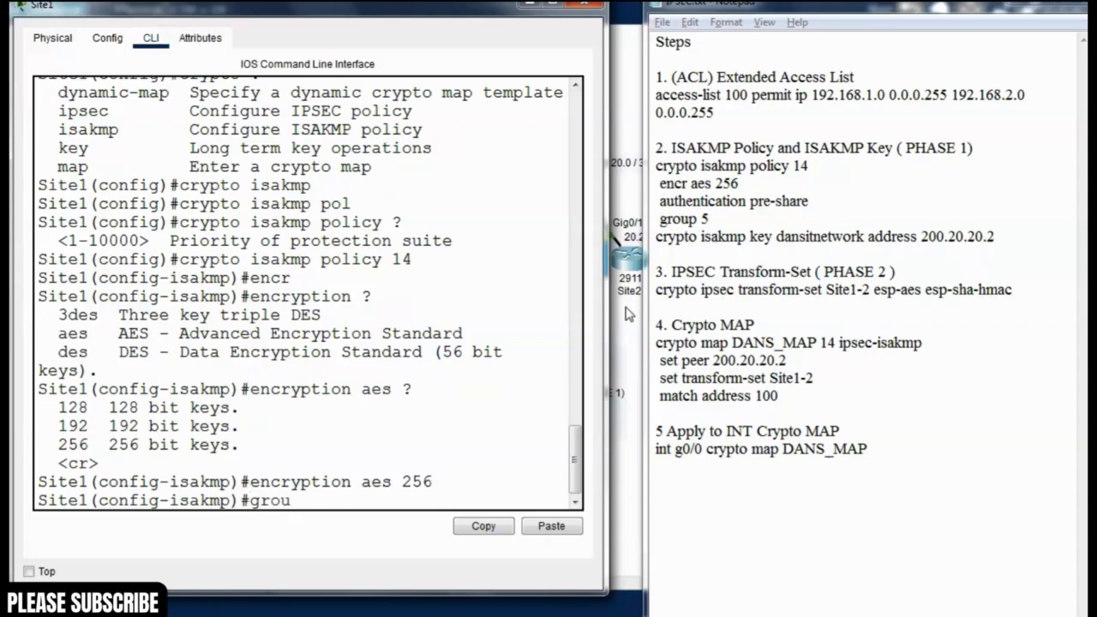
pyautogui.write('p')
pyautogui.press('Tab')
pyautogui.write('?')
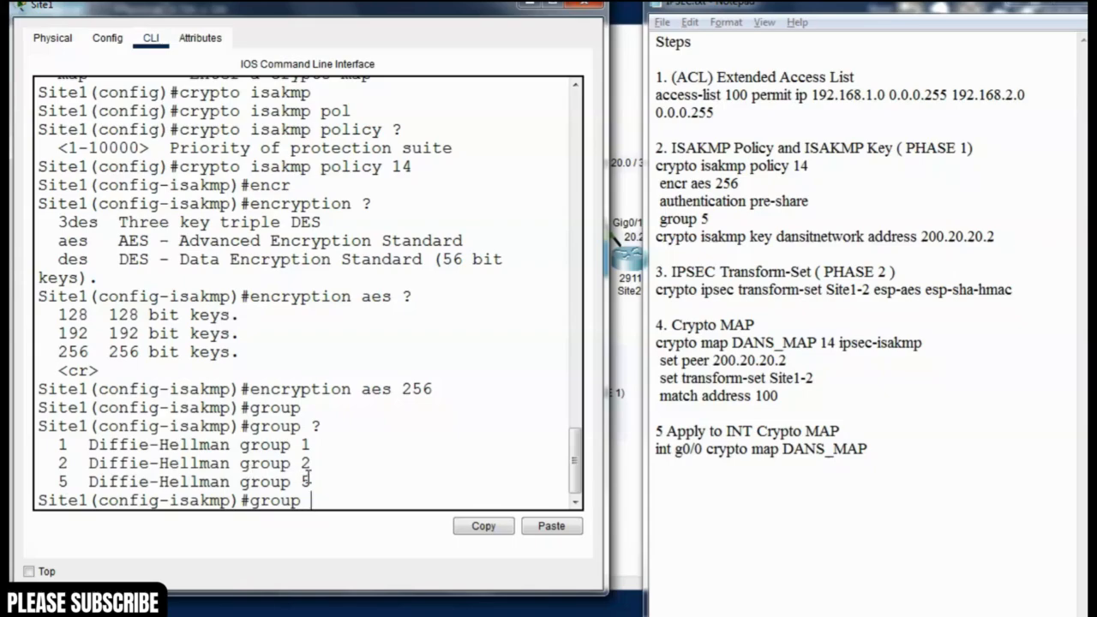
pyautogui.moveTo(311, 481); pyautogui.dragTo(48, 484)
pyautogui.click(298, 504)
pyautogui.moveTo(62, 439); pyautogui.dragTo(71, 480)
pyautogui.click(323, 500)
pyautogui.write('5')
pyautogui.press('Return')
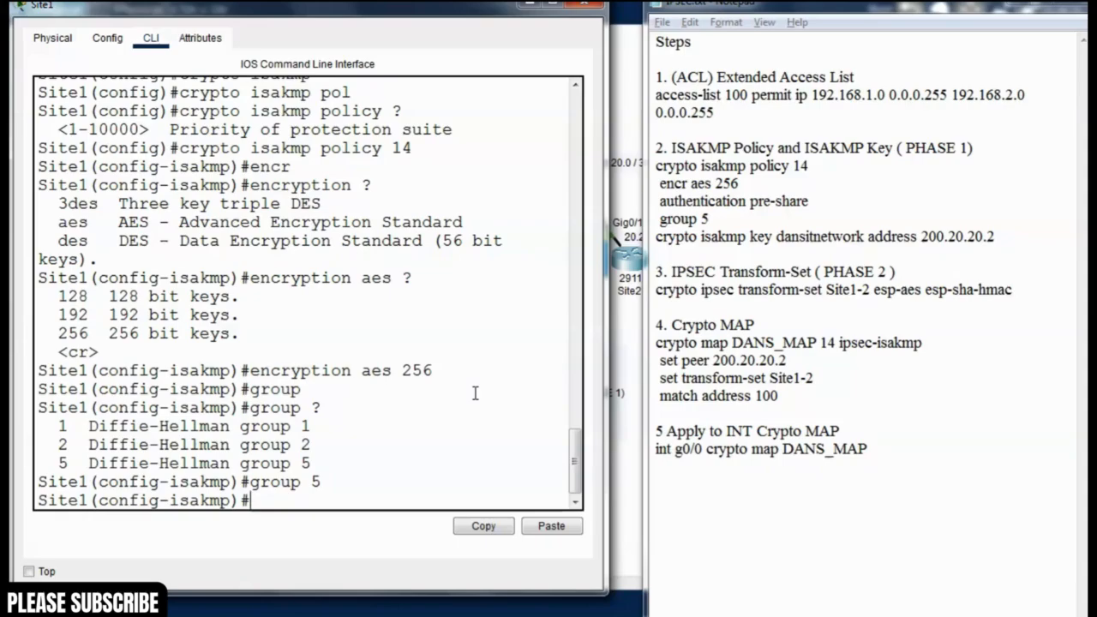
pyautogui.write('exit')
pyautogui.press('Return')
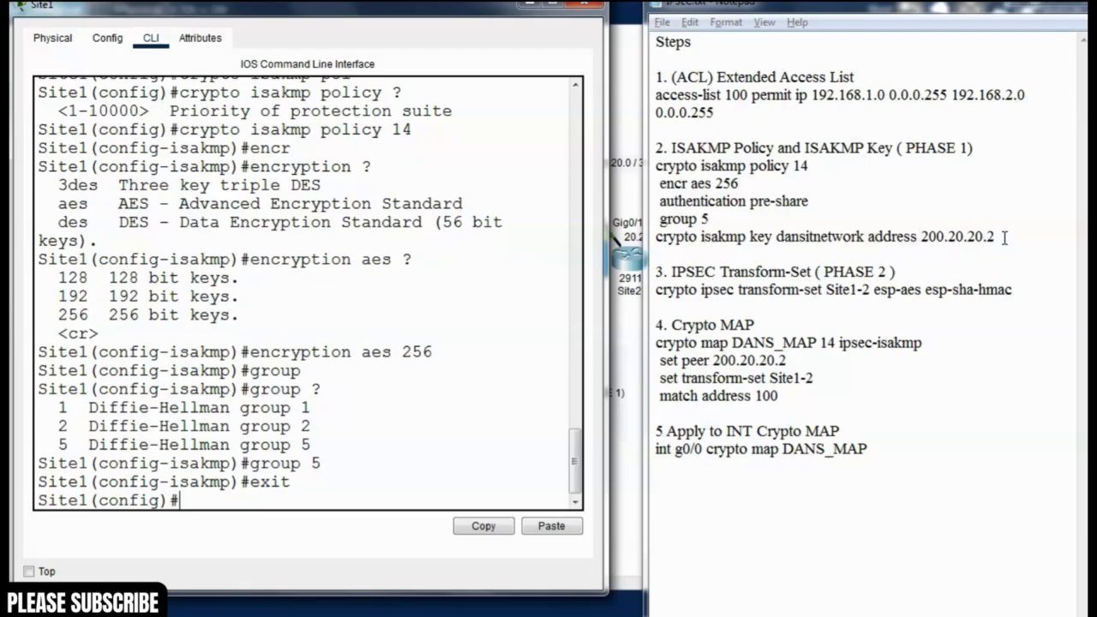
# - Compare the phase 1 commands in the notes with Site1's command history, checking whether authentication pre-share was entered
pyautogui.moveTo(1005, 238); pyautogui.dragTo(657, 237)
pyautogui.click(766, 237)
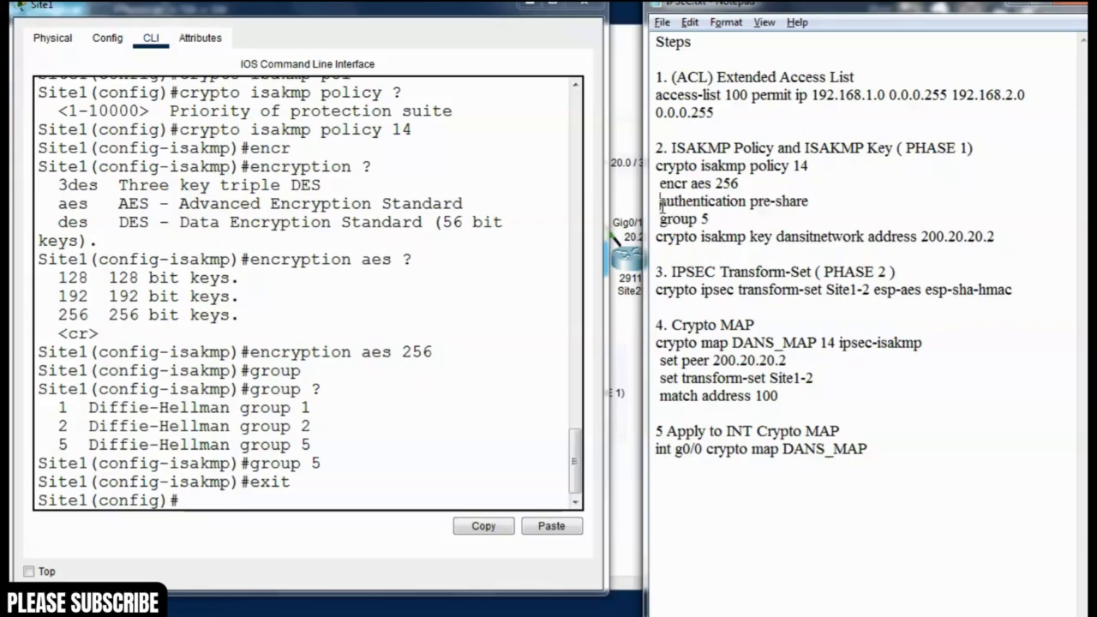
pyautogui.moveTo(660, 206); pyautogui.dragTo(808, 204)
pyautogui.scroll(3, 456, 284)
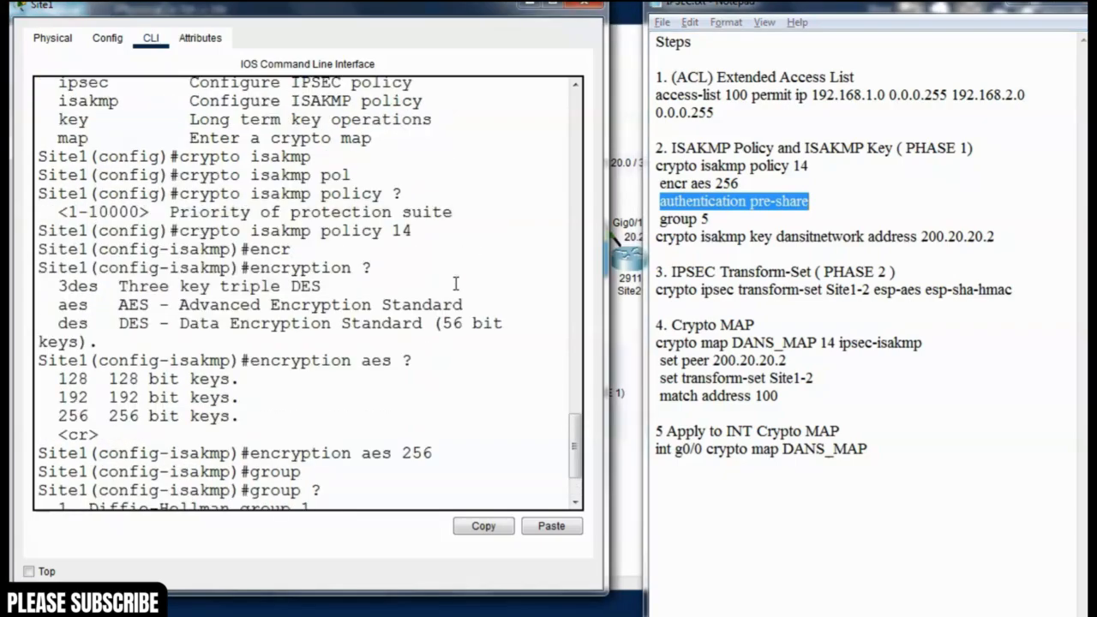
pyautogui.scroll(3, 456, 284)
pyautogui.scroll(6, 456, 284)
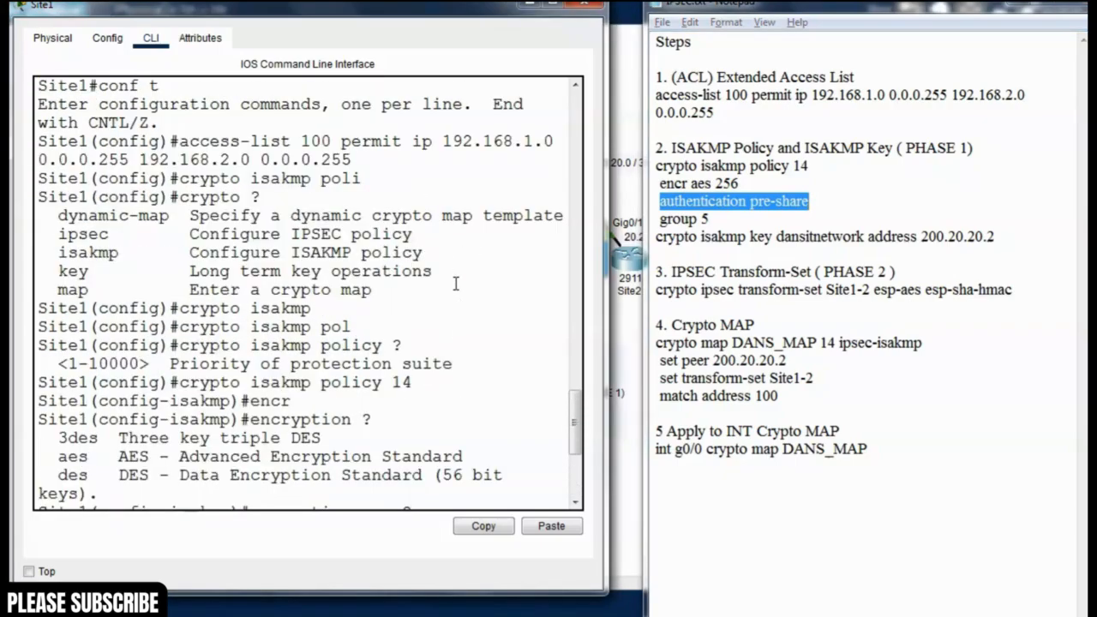
pyautogui.scroll(4, 455, 283)
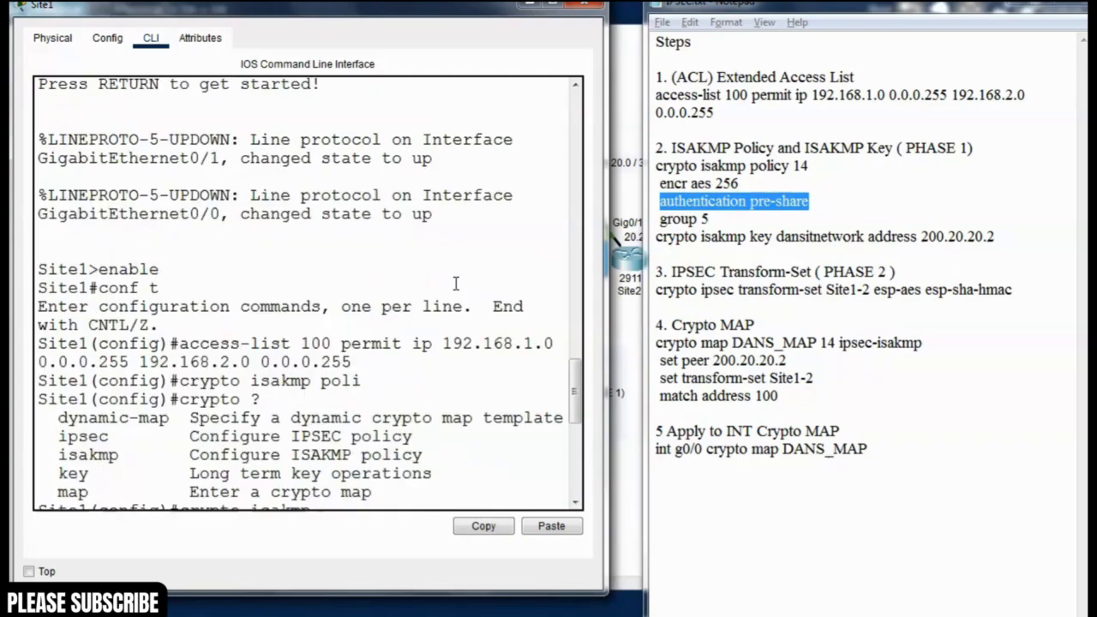
pyautogui.scroll(-3, 455, 284)
pyautogui.scroll(3, 455, 283)
pyautogui.scroll(-5, 456, 284)
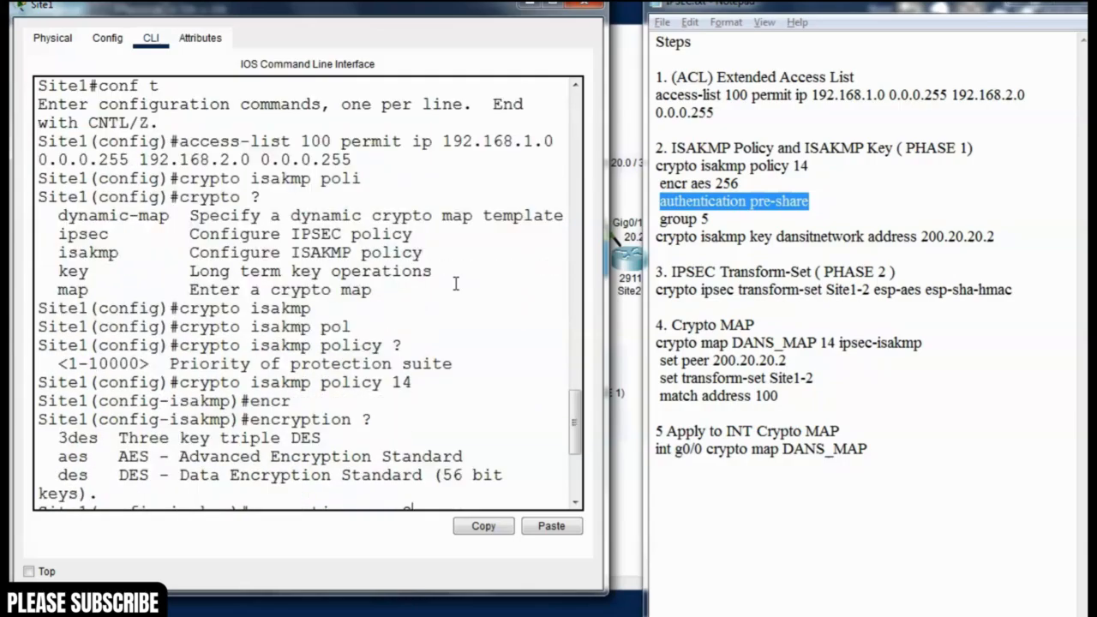
pyautogui.scroll(-1, 456, 283)
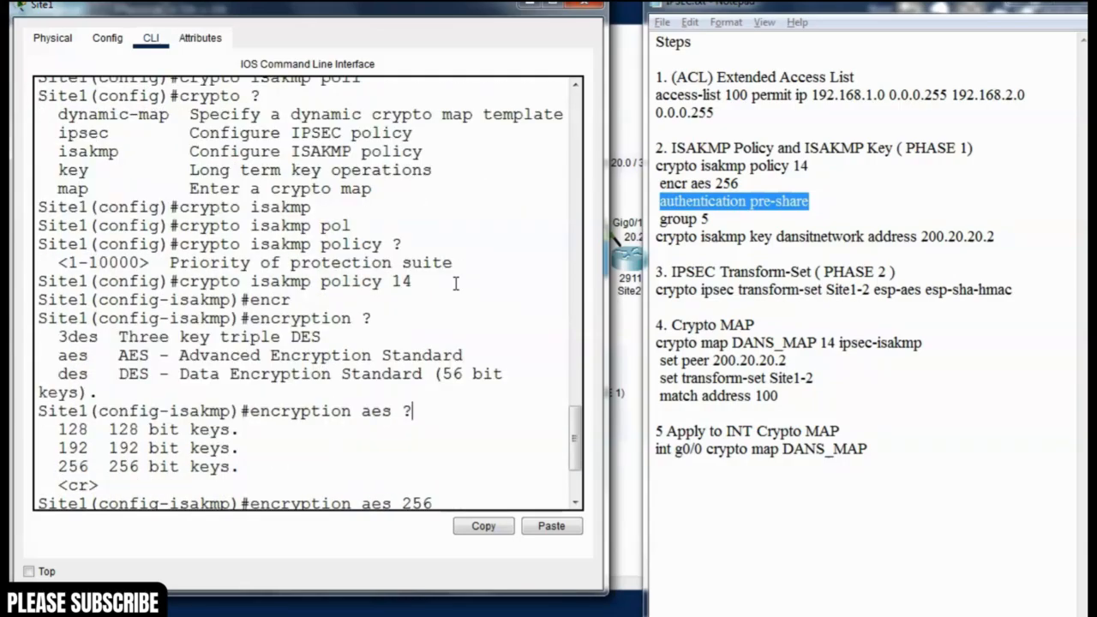
pyautogui.scroll(-3, 394, 331)
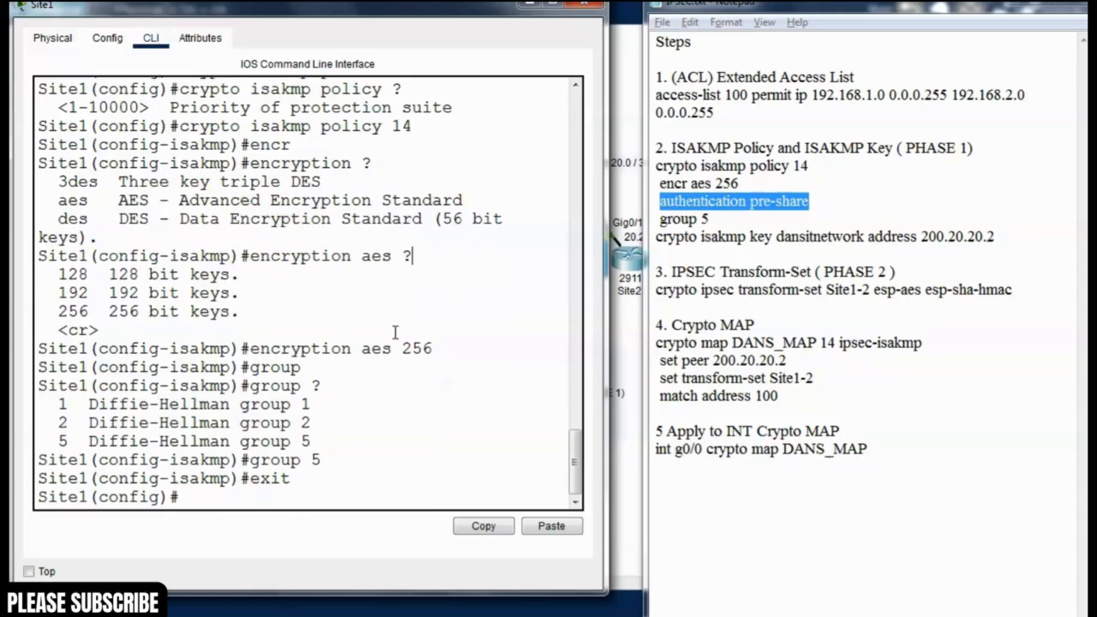
pyautogui.click(702, 213)
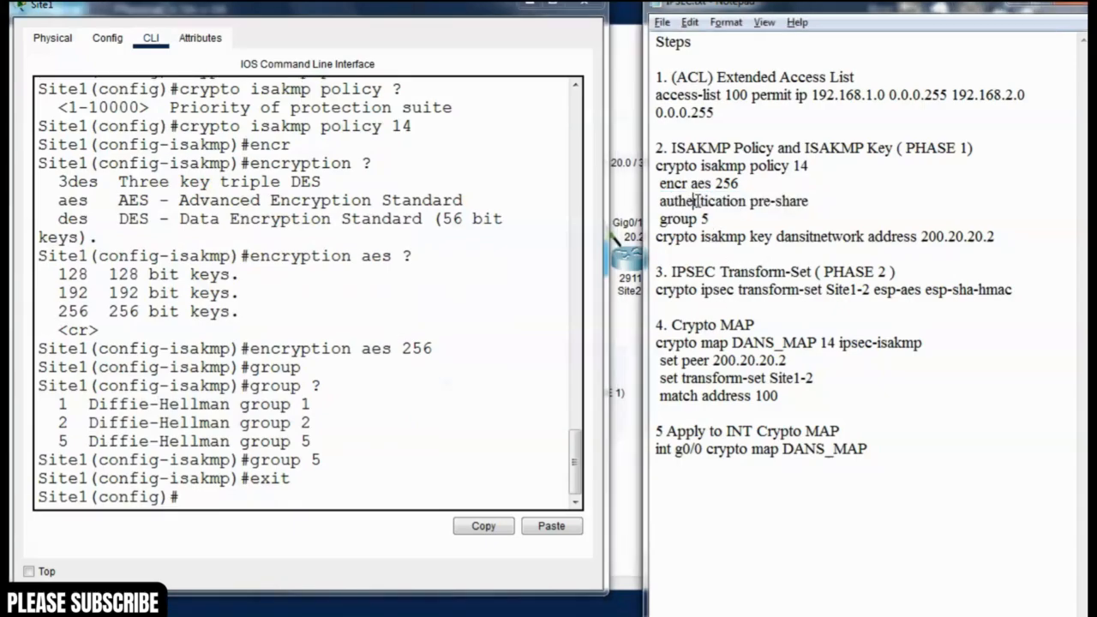
# - Re-enter ISAKMP policy configuration on Site1 with crypto isakmp policy 14
pyautogui.click(194, 498)
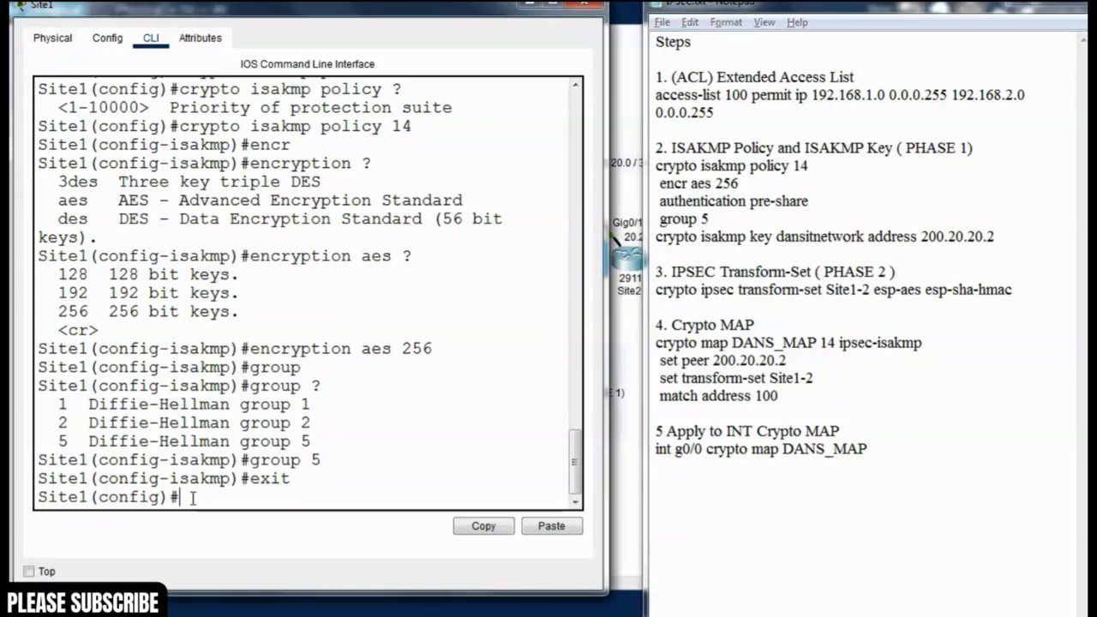
pyautogui.write('crypt')
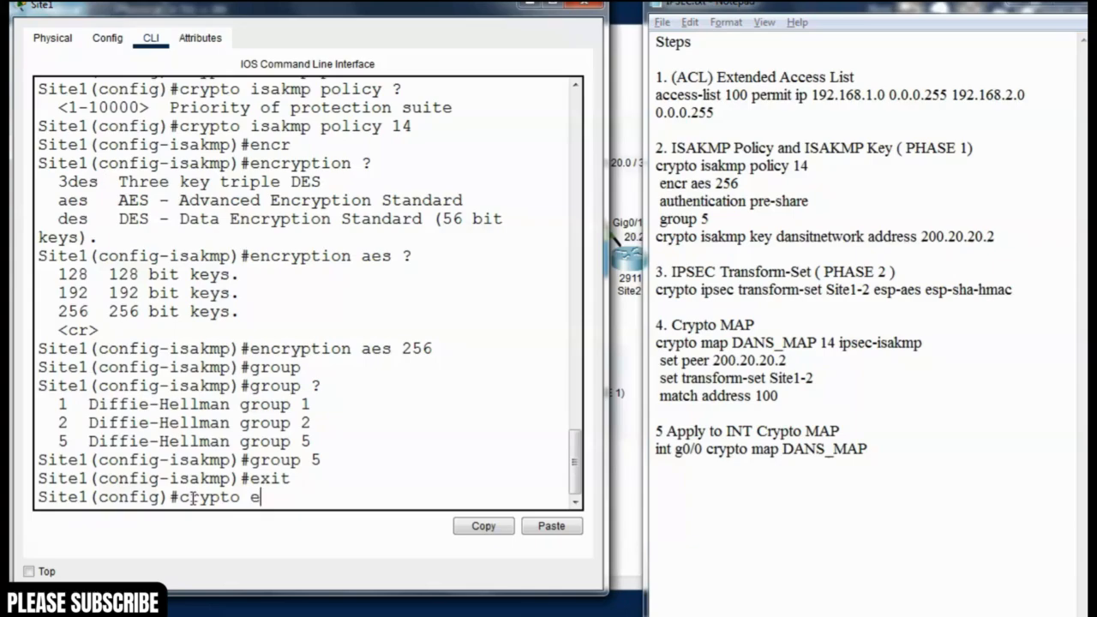
pyautogui.write('o is')
pyautogui.press('Tab')
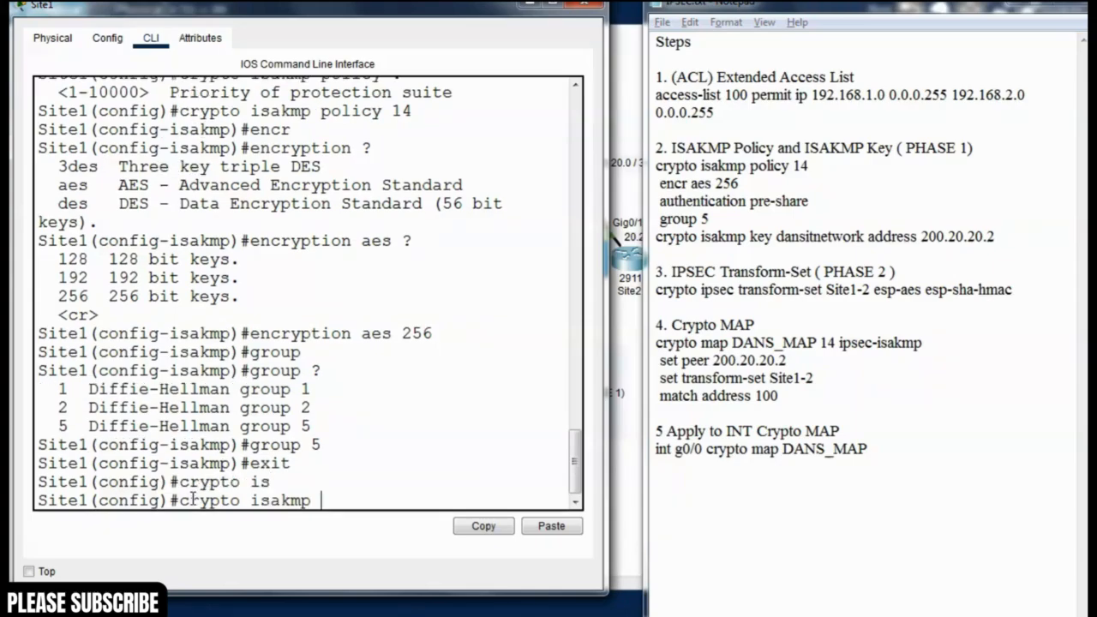
pyautogui.write('poli')
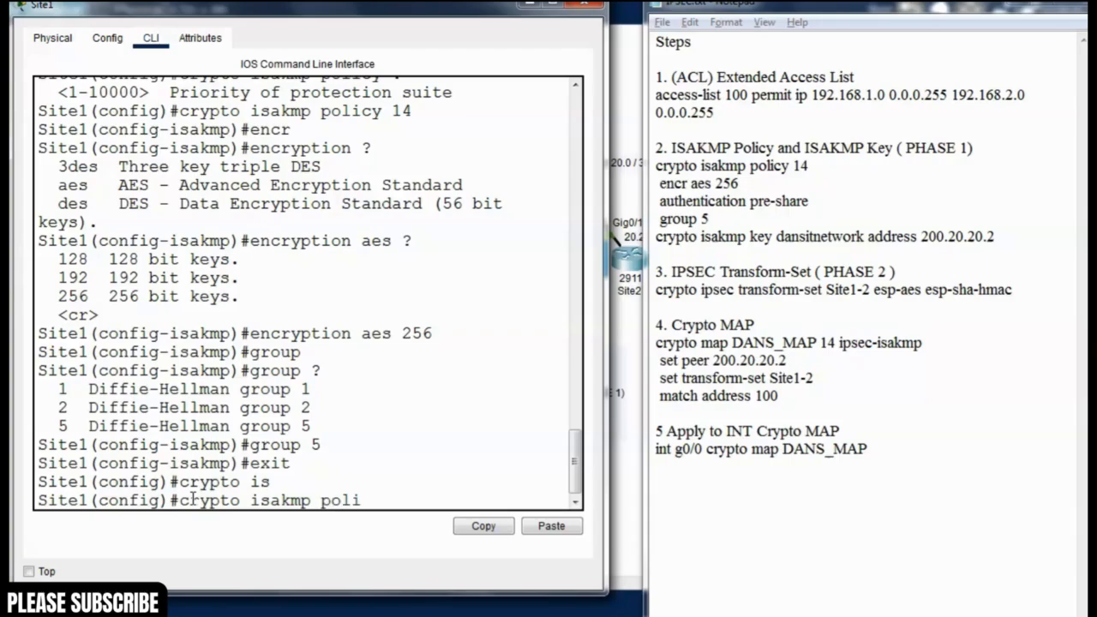
pyautogui.press('Tab')
pyautogui.write('14')
pyautogui.press('Return')
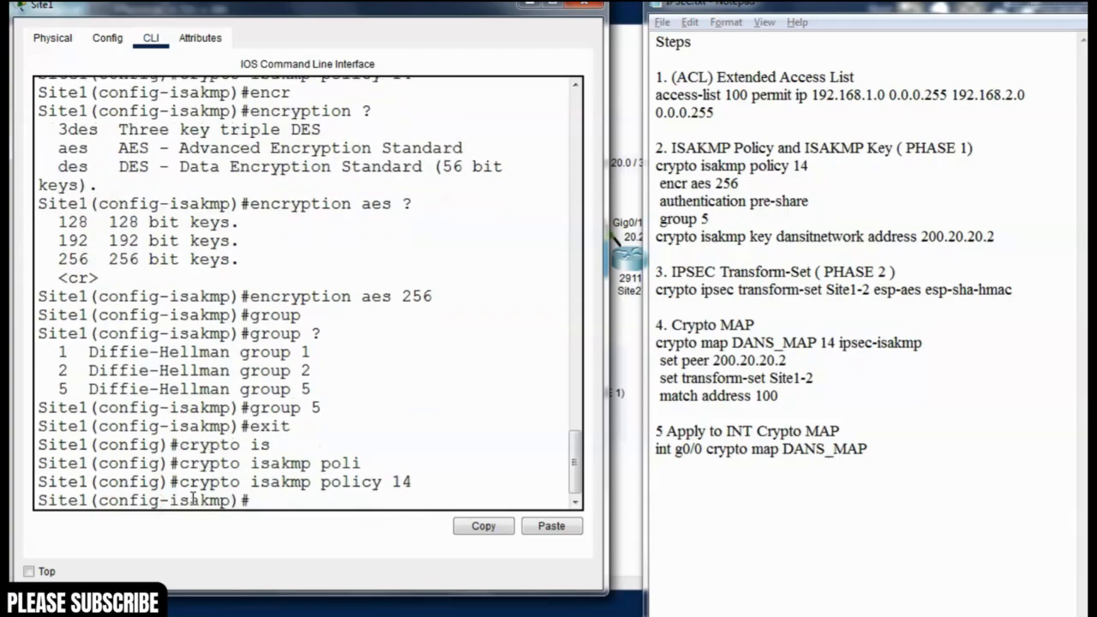
# - Set the policy's authentication method with authentication pre-share and exit to global configuration mode
pyautogui.write('authe')
pyautogui.press('Tab')
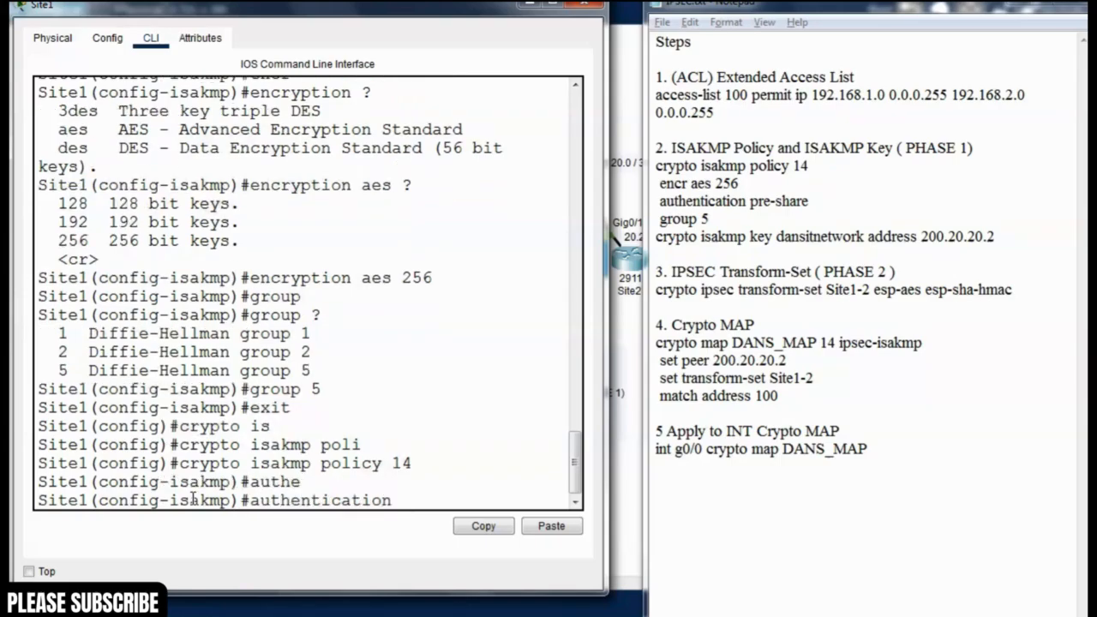
pyautogui.write('pre')
pyautogui.press('Tab')
pyautogui.press('Return')
pyautogui.write('exit')
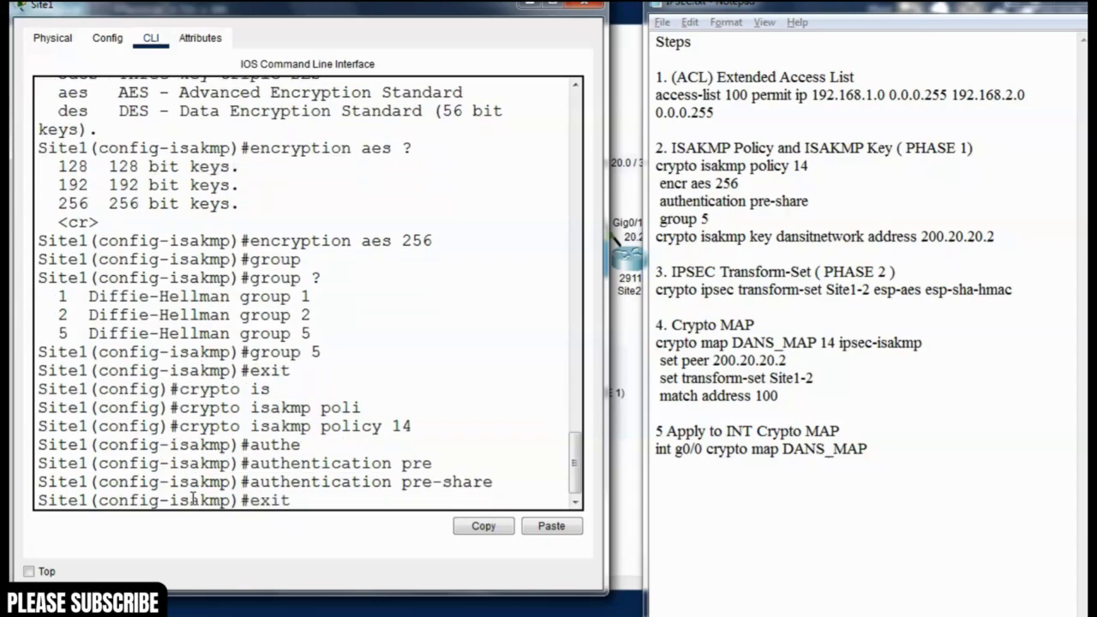
pyautogui.press('Return')
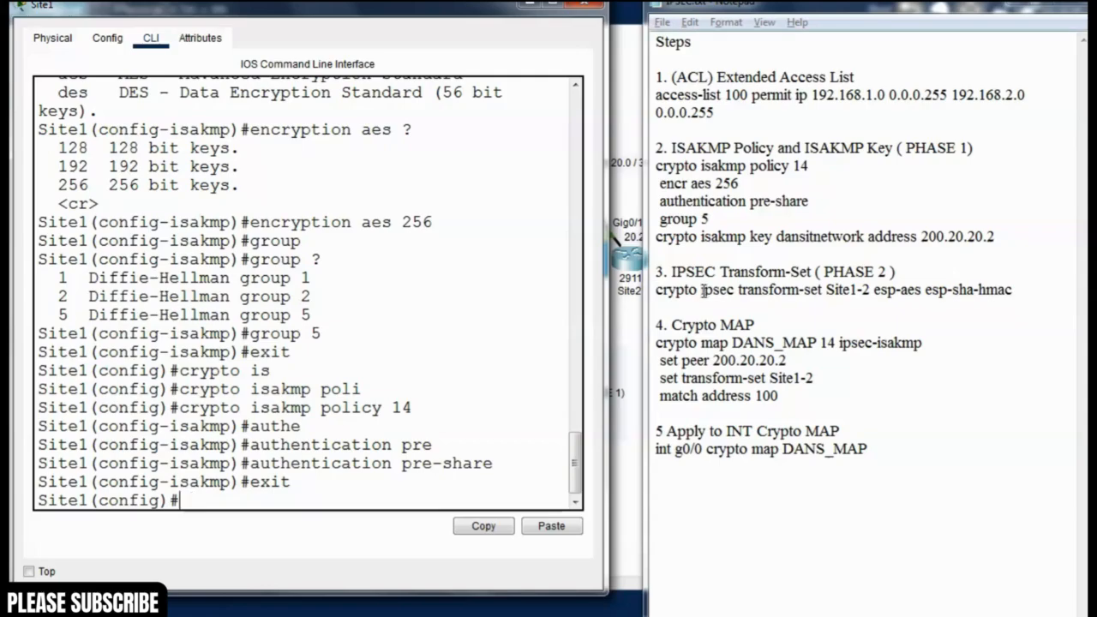
# - Copy the crypto isakmp key command with the pre-shared key and address 200.20.20.2 from the notes into Site1's command line
pyautogui.click(722, 234)
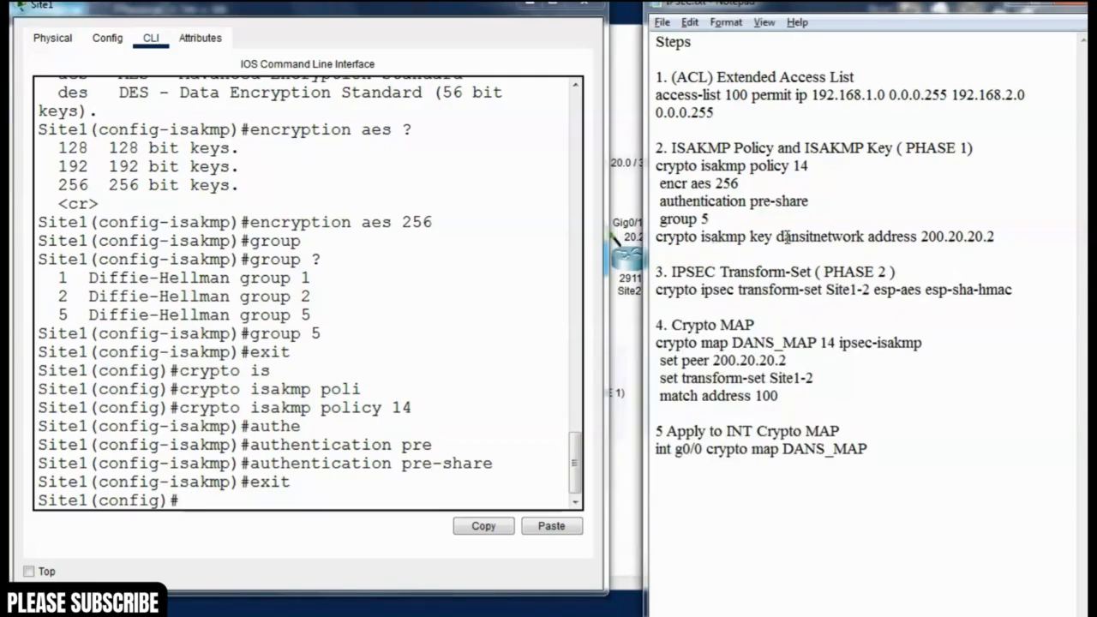
pyautogui.doubleClick(789, 237)
pyautogui.click(690, 237)
pyautogui.click(276, 500)
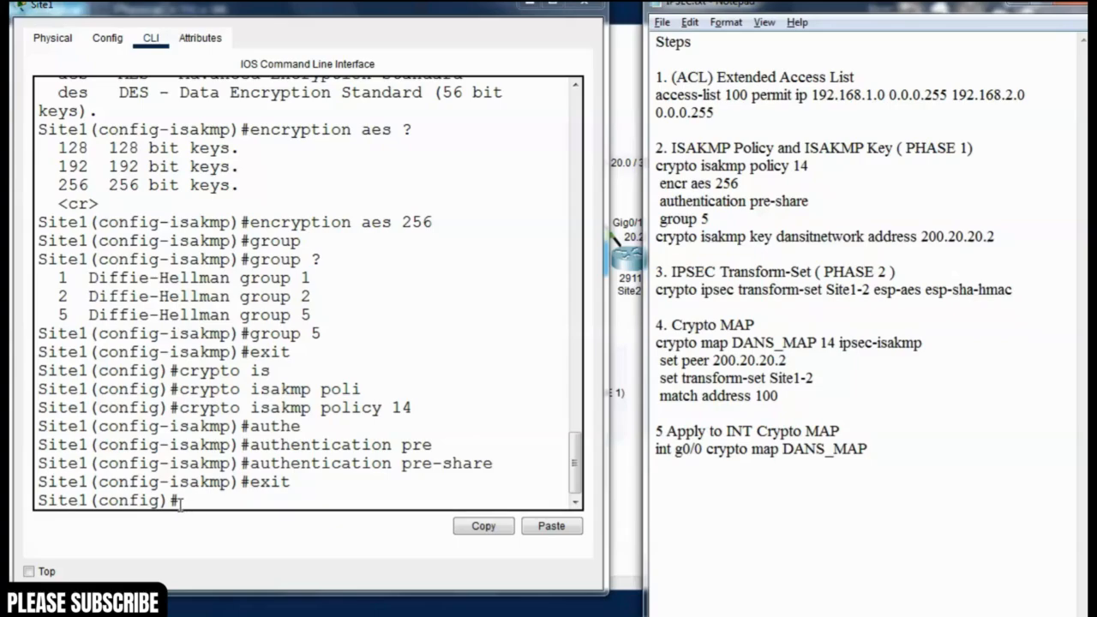
pyautogui.moveTo(996, 237); pyautogui.dragTo(674, 241)
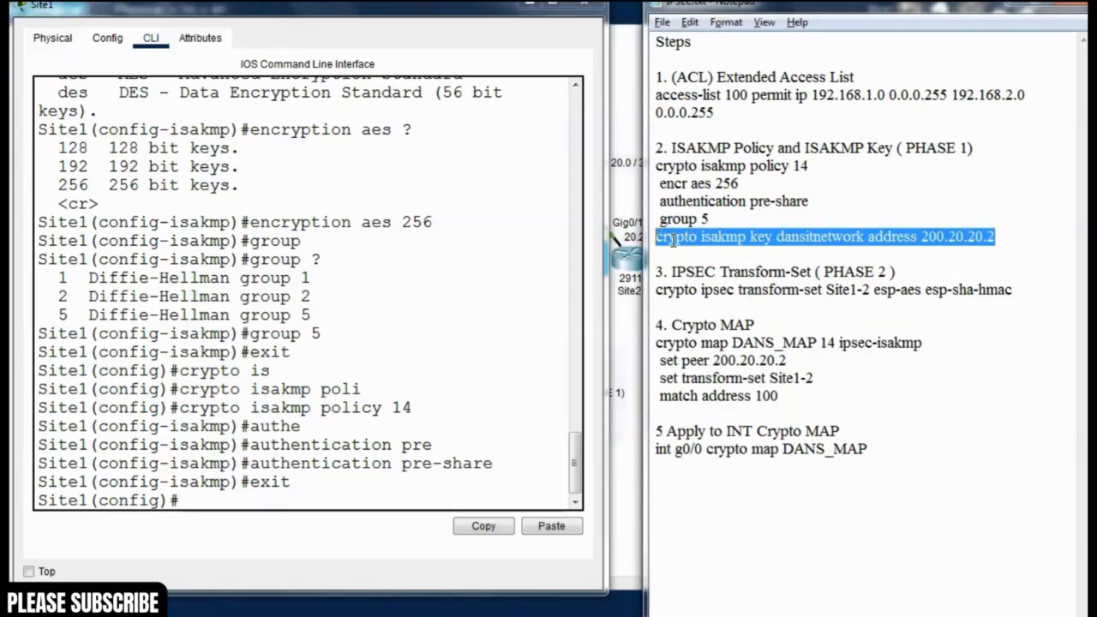
pyautogui.rightClick(715, 236)
pyautogui.click(770, 289)
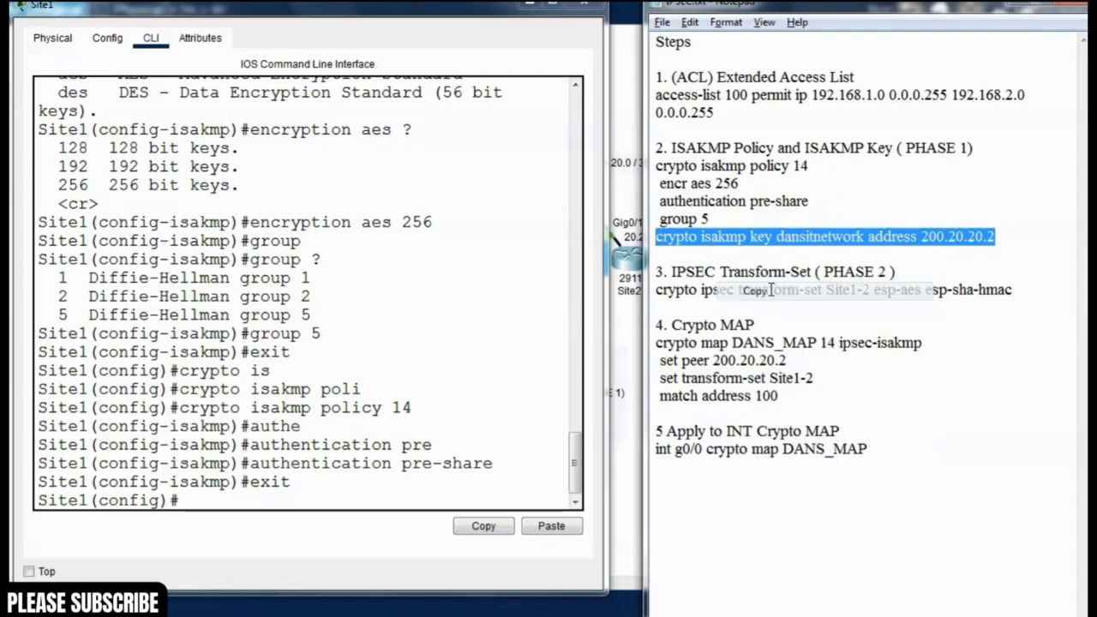
pyautogui.click(521, 527)
pyautogui.click(544, 526)
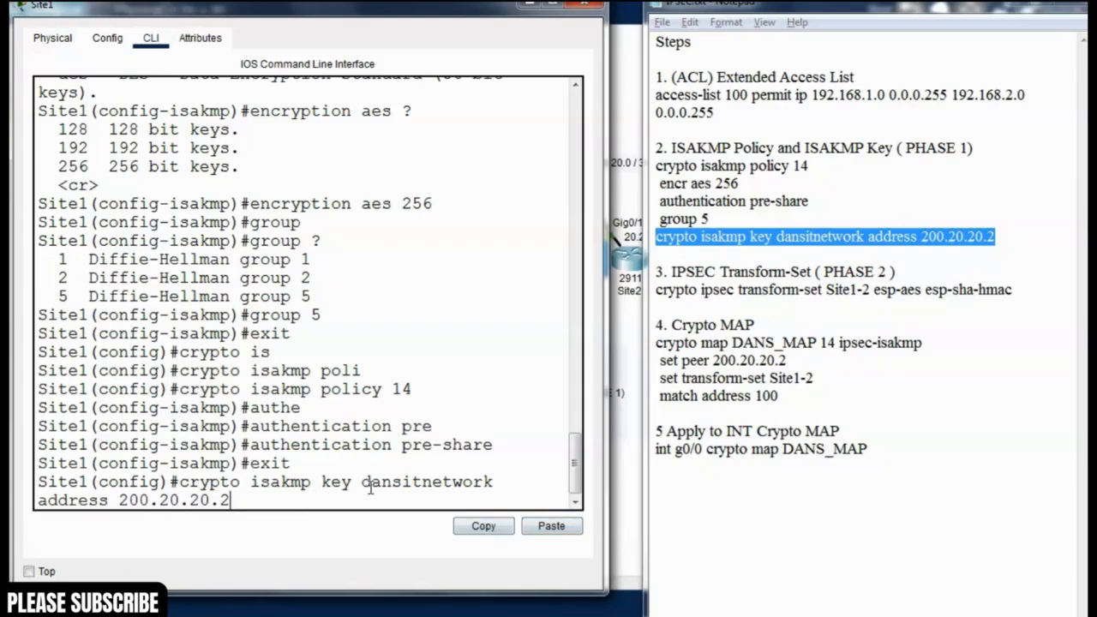
# - Check the command's pre-shared key and Site2's peer address in the network topology, and execute the ISAKMP key command on Site1
pyautogui.moveTo(362, 482); pyautogui.dragTo(495, 483)
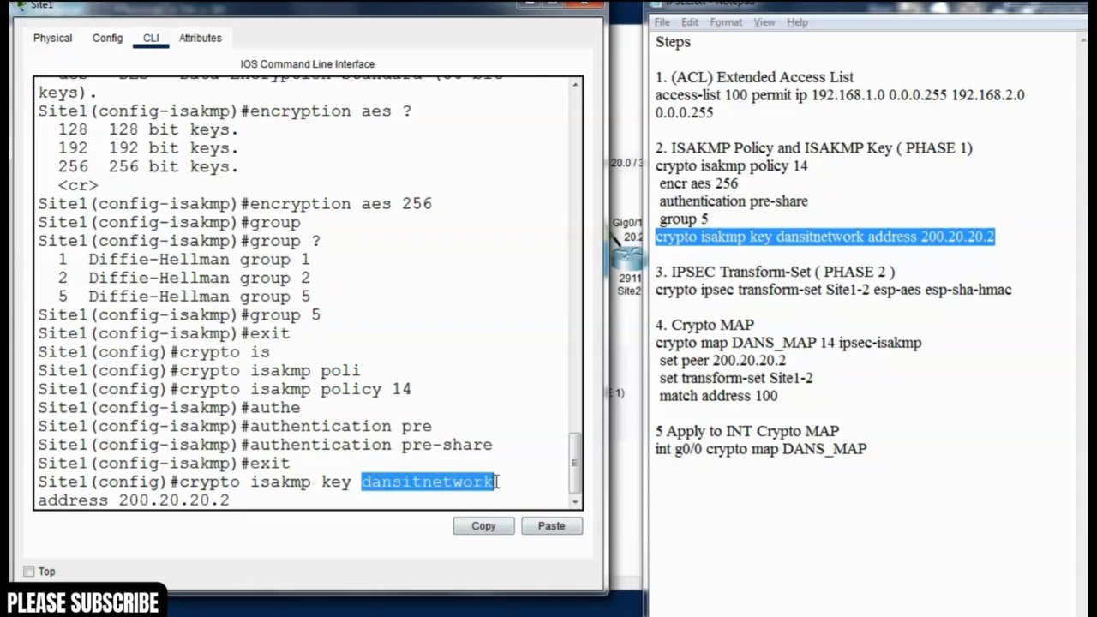
pyautogui.click(495, 482)
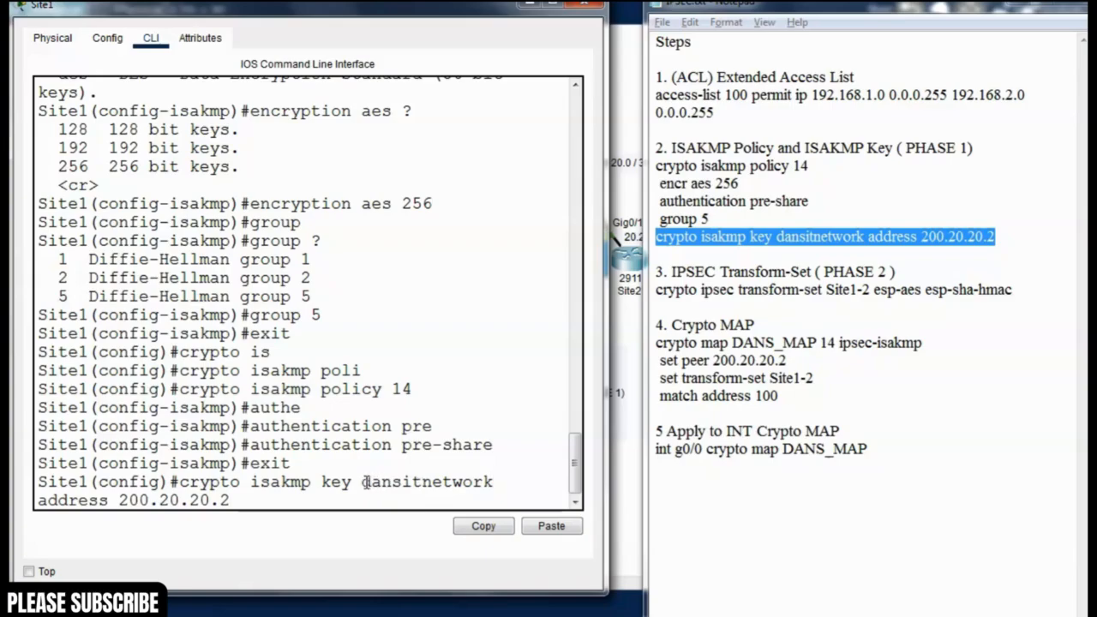
pyautogui.moveTo(363, 482); pyautogui.dragTo(494, 482)
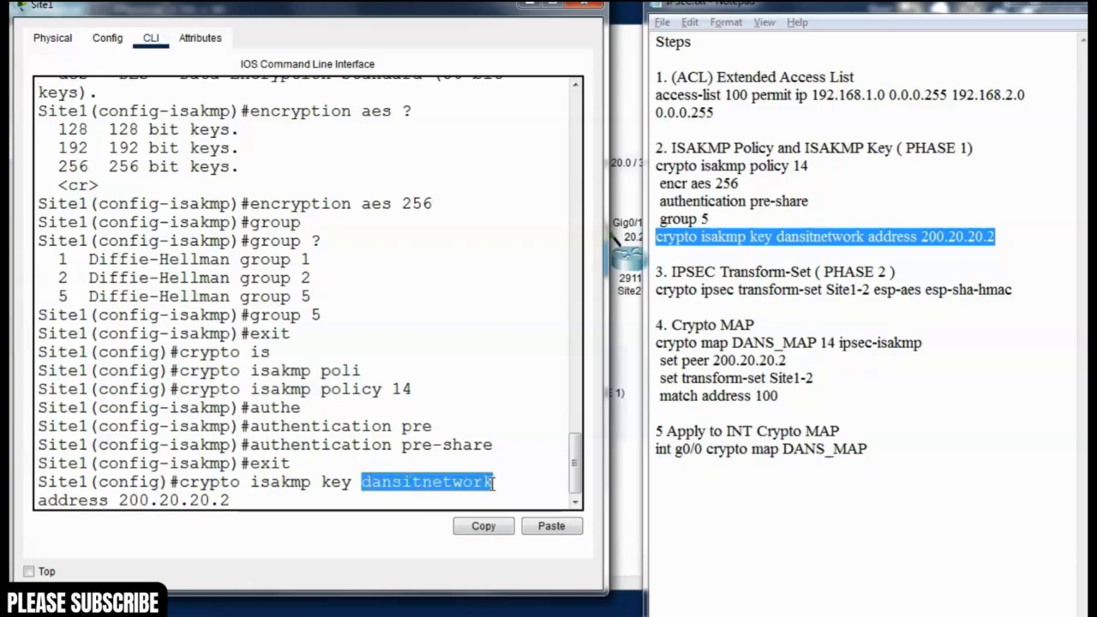
pyautogui.click(451, 484)
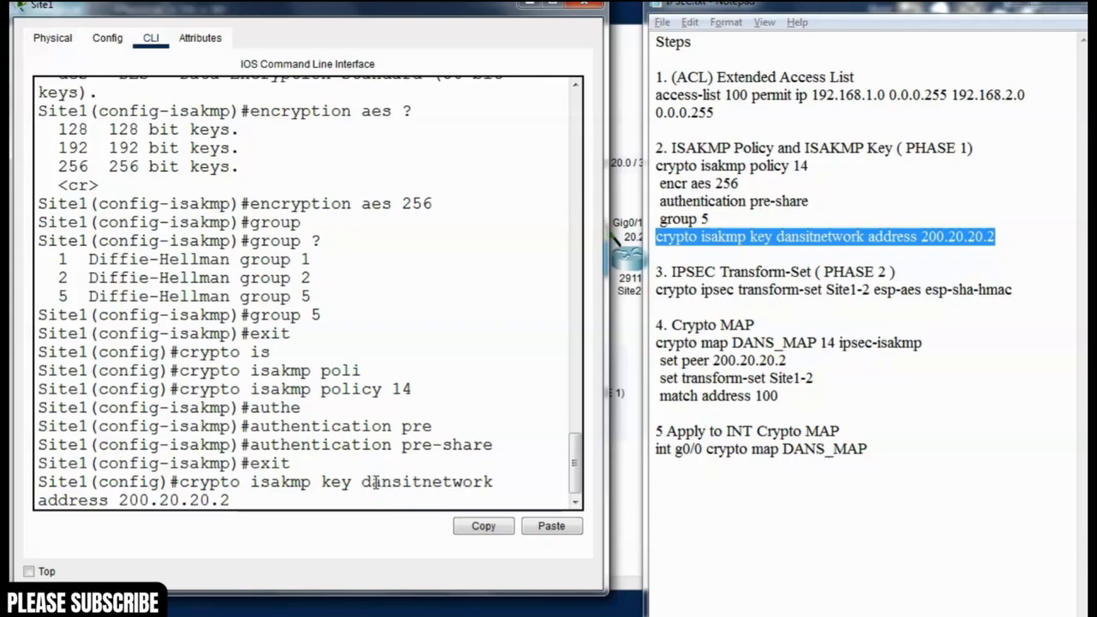
pyautogui.moveTo(362, 483); pyautogui.dragTo(490, 482)
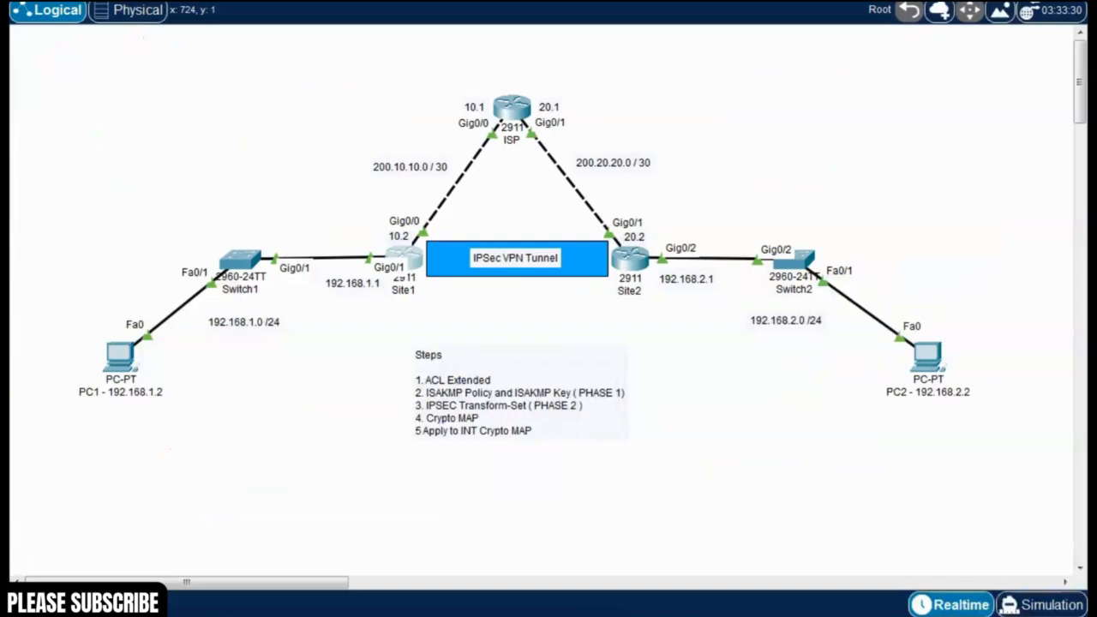
pyautogui.moveTo(346, 216); pyautogui.dragTo(444, 319)
pyautogui.click(444, 320)
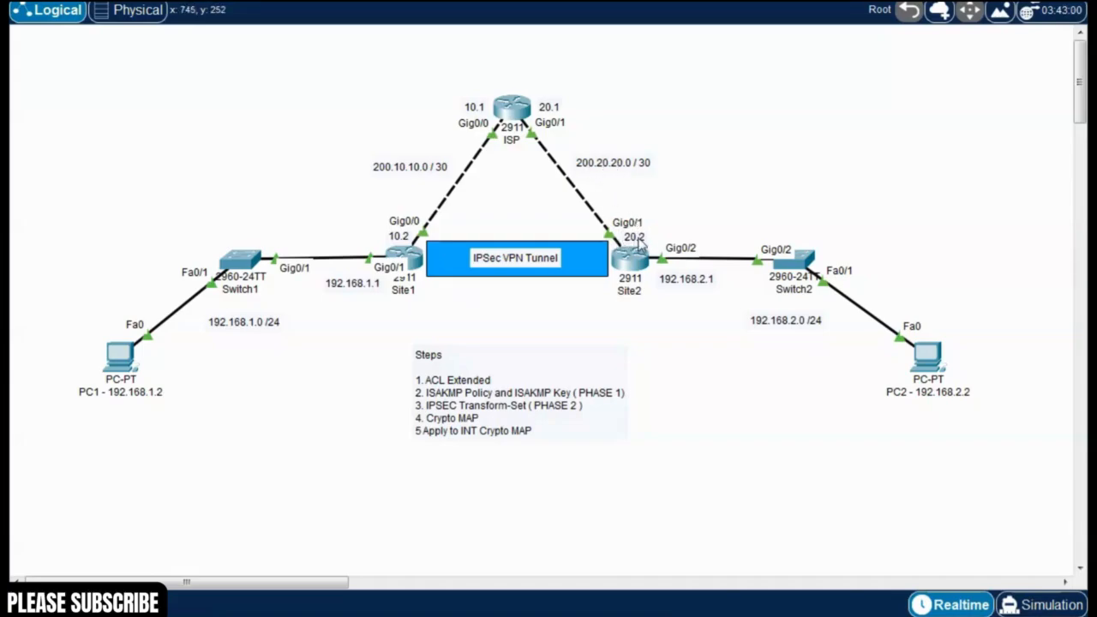
pyautogui.click(413, 259)
pyautogui.click(245, 615)
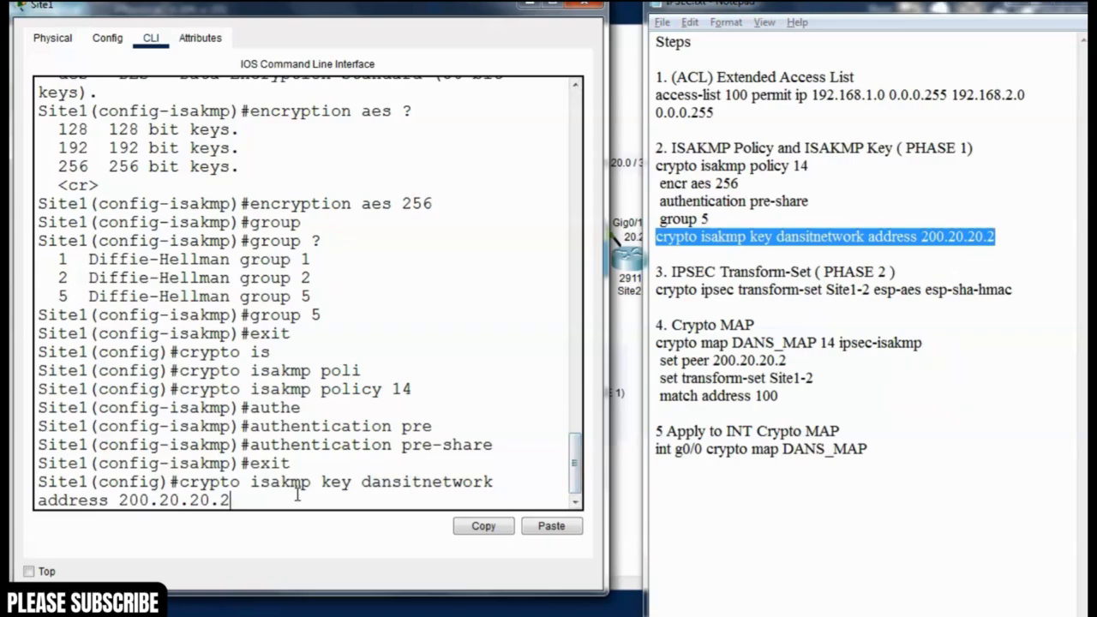
pyautogui.press('Return')
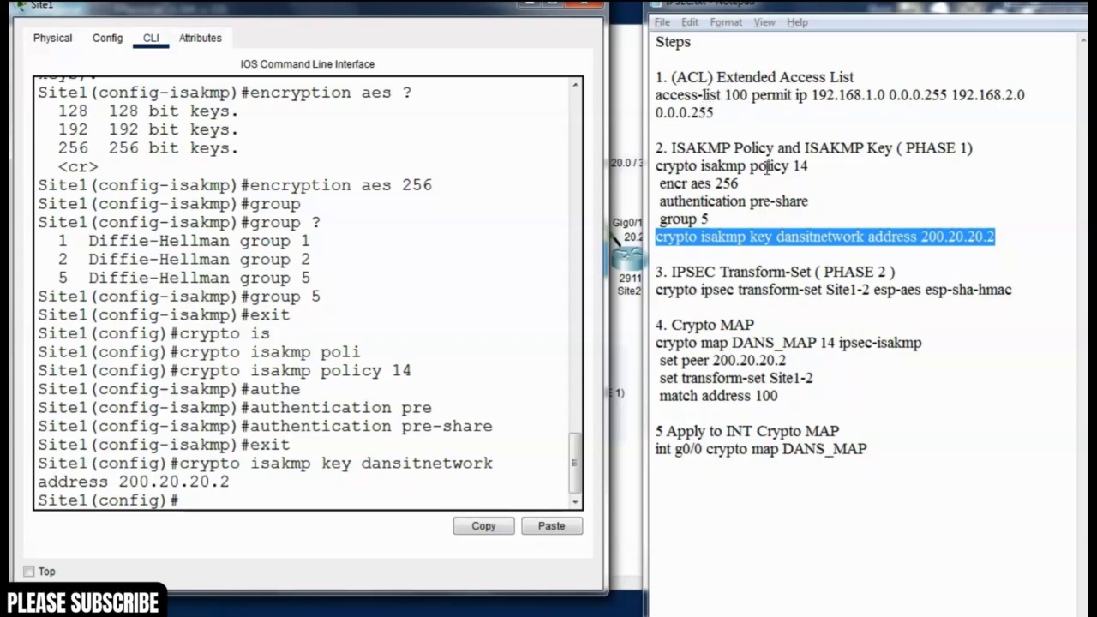
# - Review the phase 1 commands, the pre-shared key and the phase 2 transform-set section in the notes
pyautogui.click(824, 201)
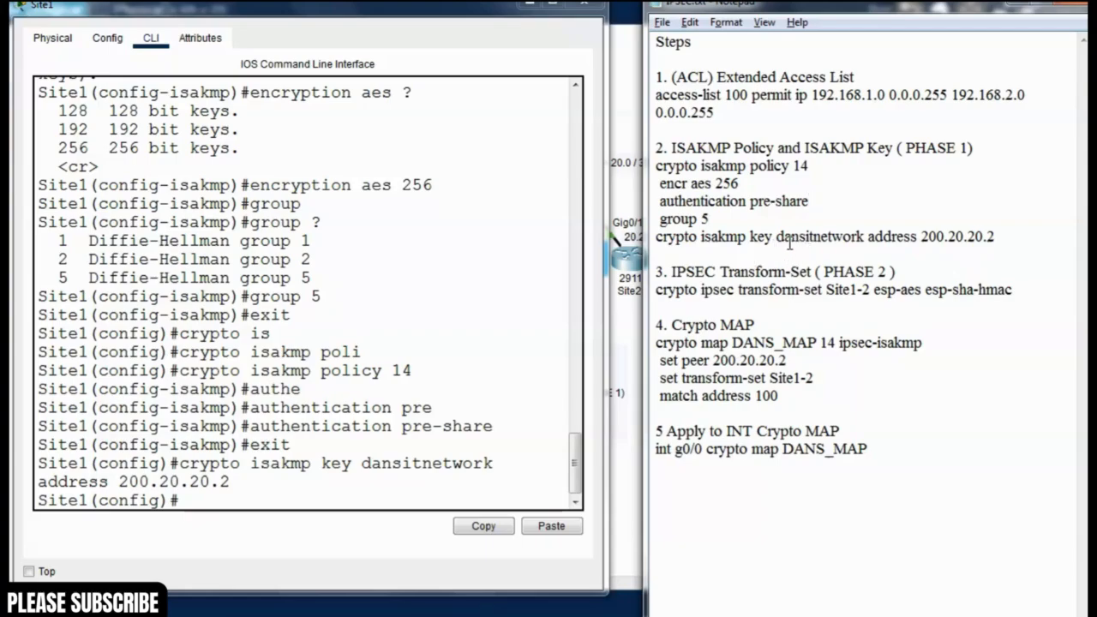
pyautogui.moveTo(776, 237); pyautogui.dragTo(865, 241)
pyautogui.click(762, 273)
# - Compose the phase 2 command crypto ipsec transform-set on Site1 with Site1-2 as the transform set name
pyautogui.click(181, 500)
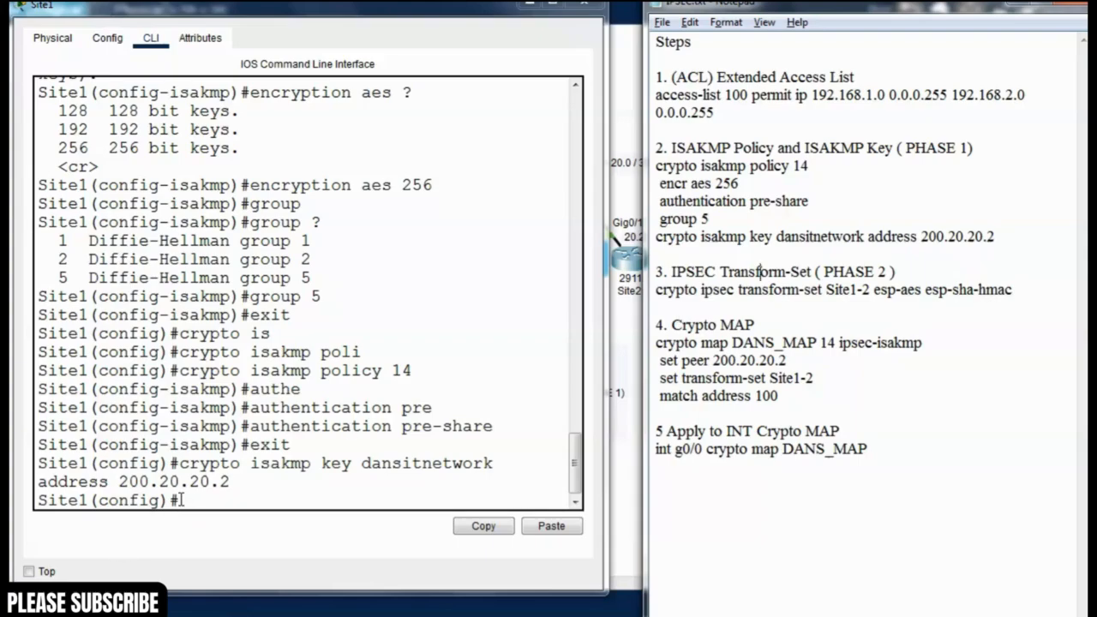
pyautogui.write('cry')
pyautogui.press('Tab')
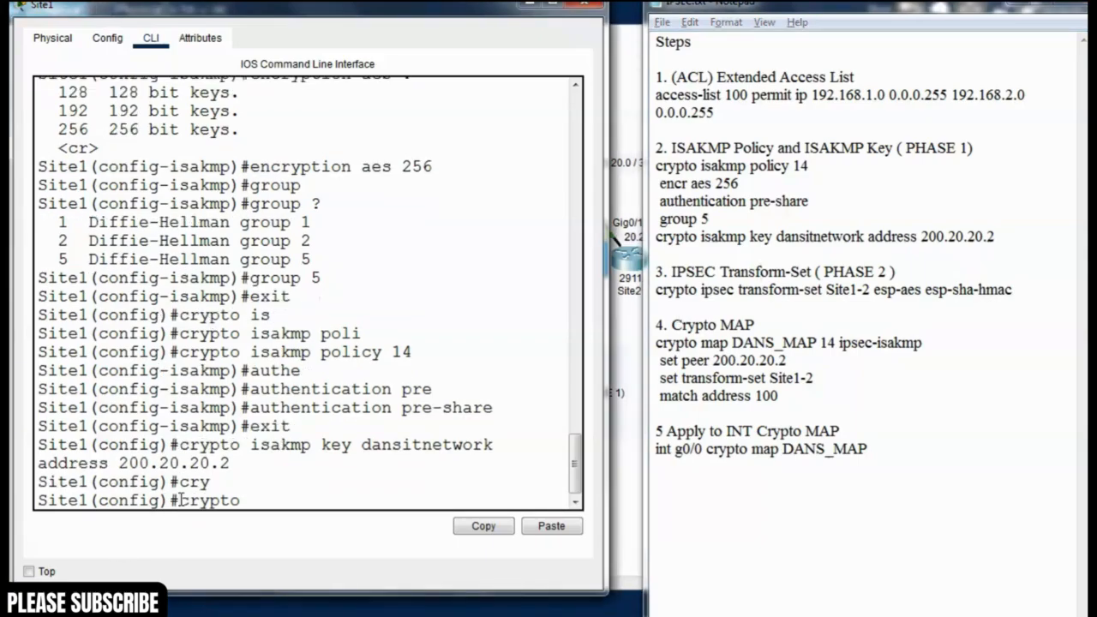
pyautogui.write('ips')
pyautogui.press('BackSpace')
pyautogui.press('Tab')
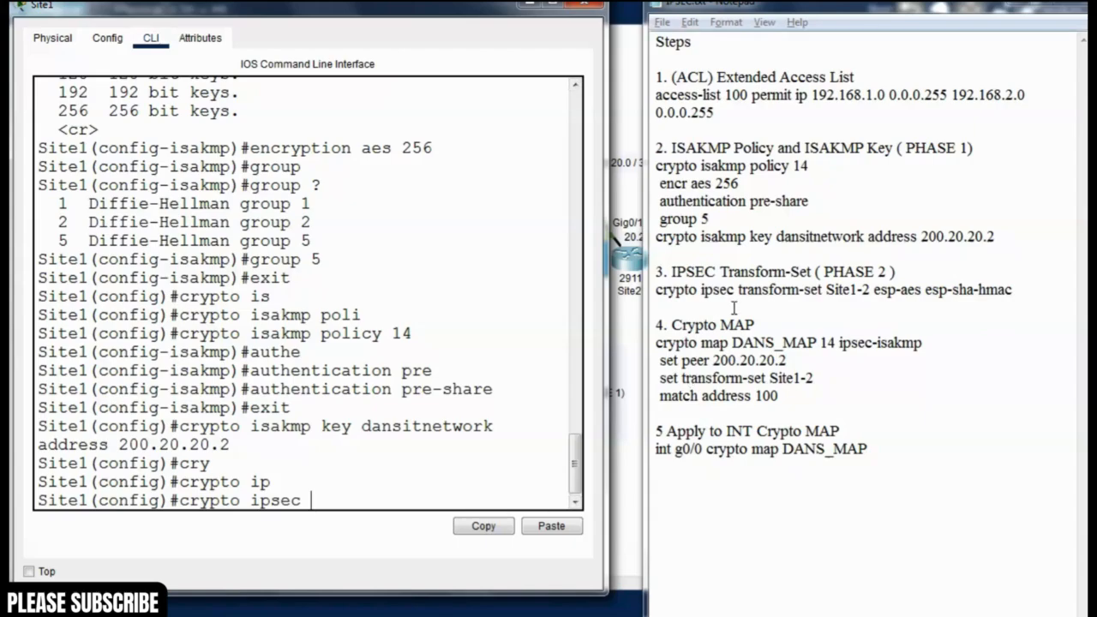
pyautogui.write('tr')
pyautogui.press('Tab')
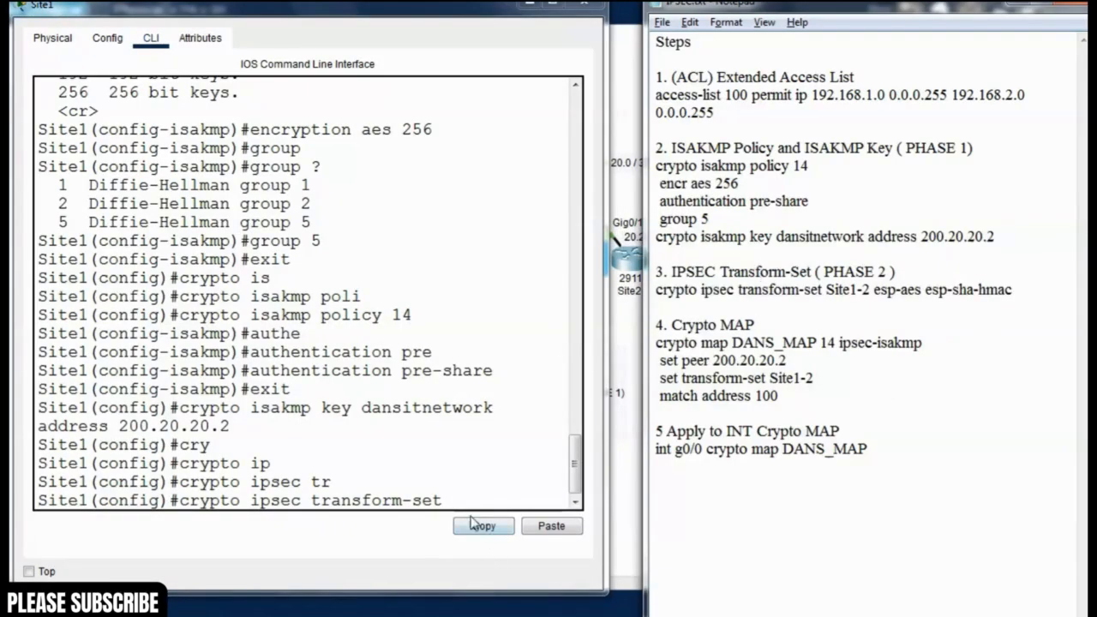
pyautogui.write('te')
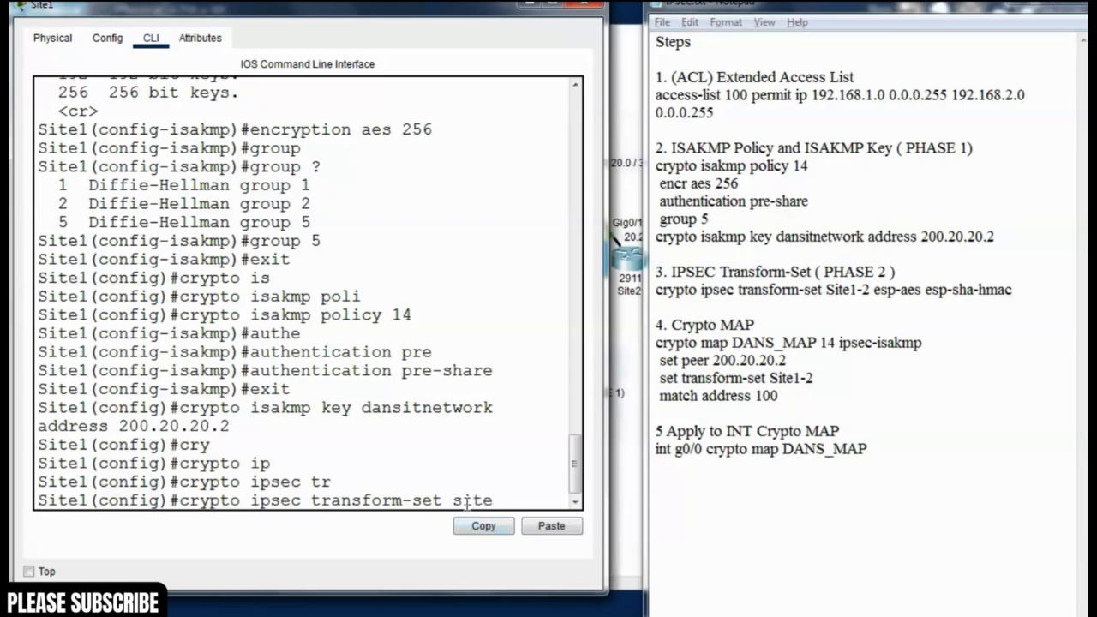
pyautogui.press('BackSpace')
pyautogui.write('Site1-2')
# - Widen the Site1 window and list the transforms available for Site1-2, examining the esp-aes option
pyautogui.moveTo(606, 429); pyautogui.dragTo(1013, 428)
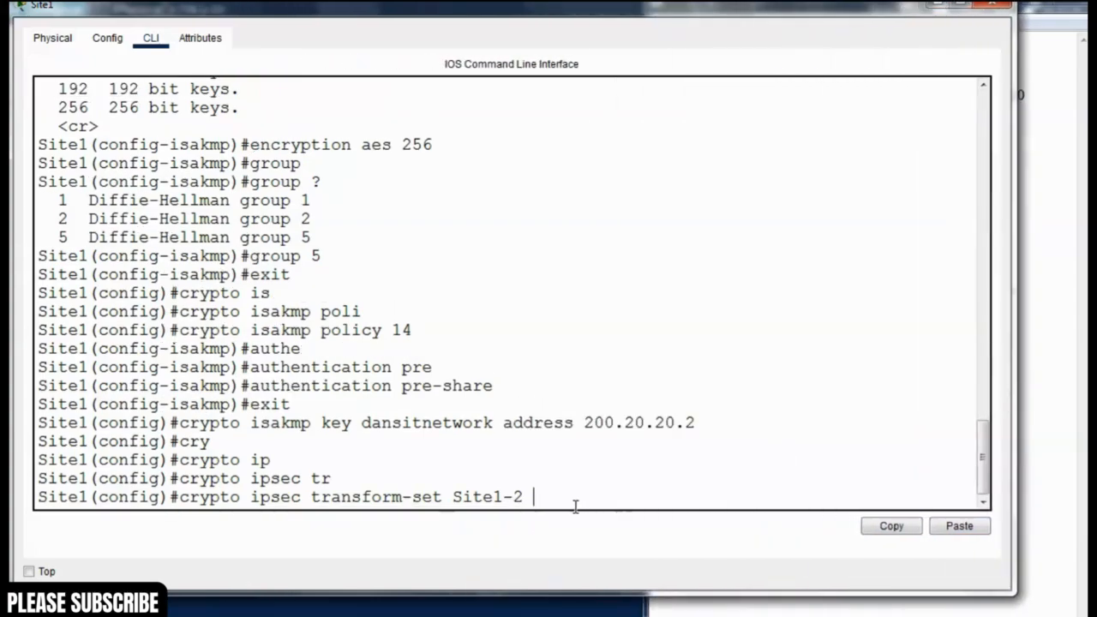
pyautogui.write('?')
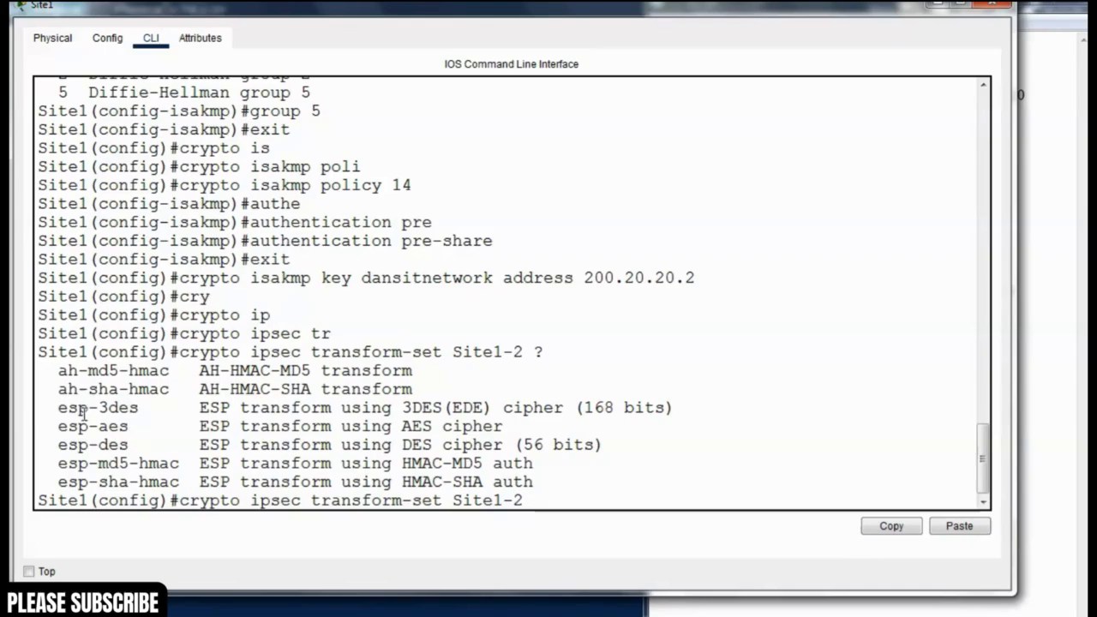
pyautogui.moveTo(50, 372); pyautogui.dragTo(559, 484)
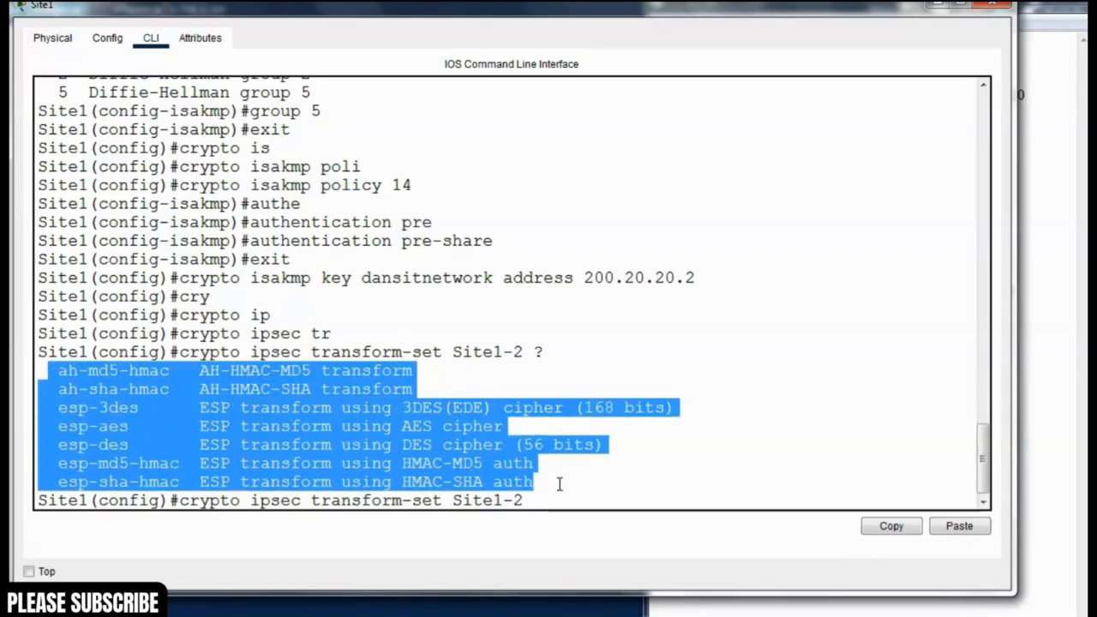
pyautogui.click(202, 463)
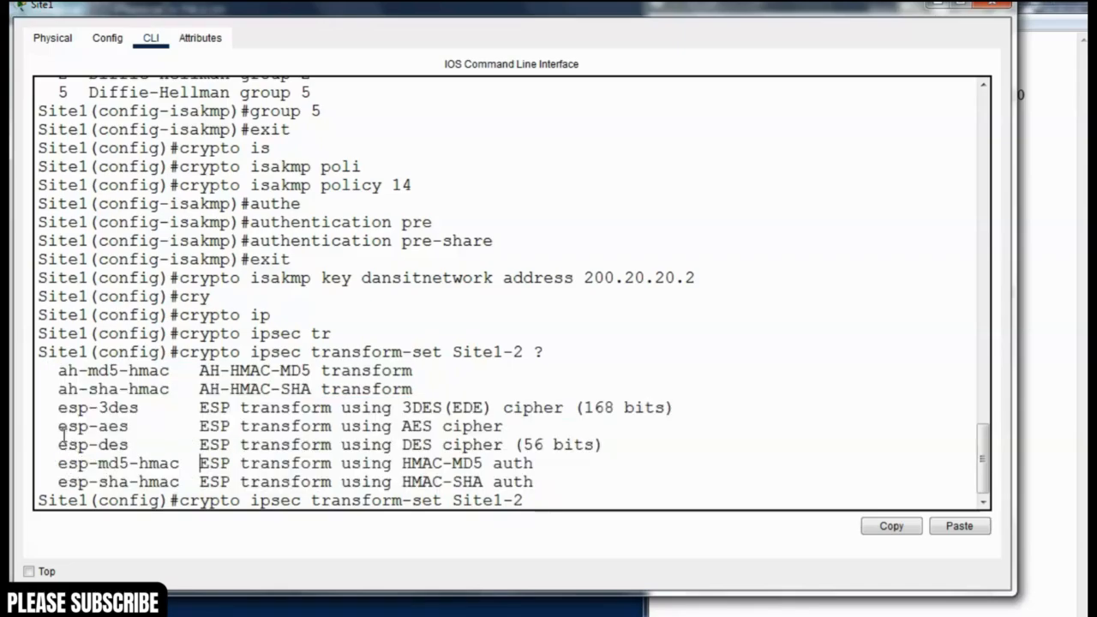
pyautogui.moveTo(49, 428); pyautogui.dragTo(515, 431)
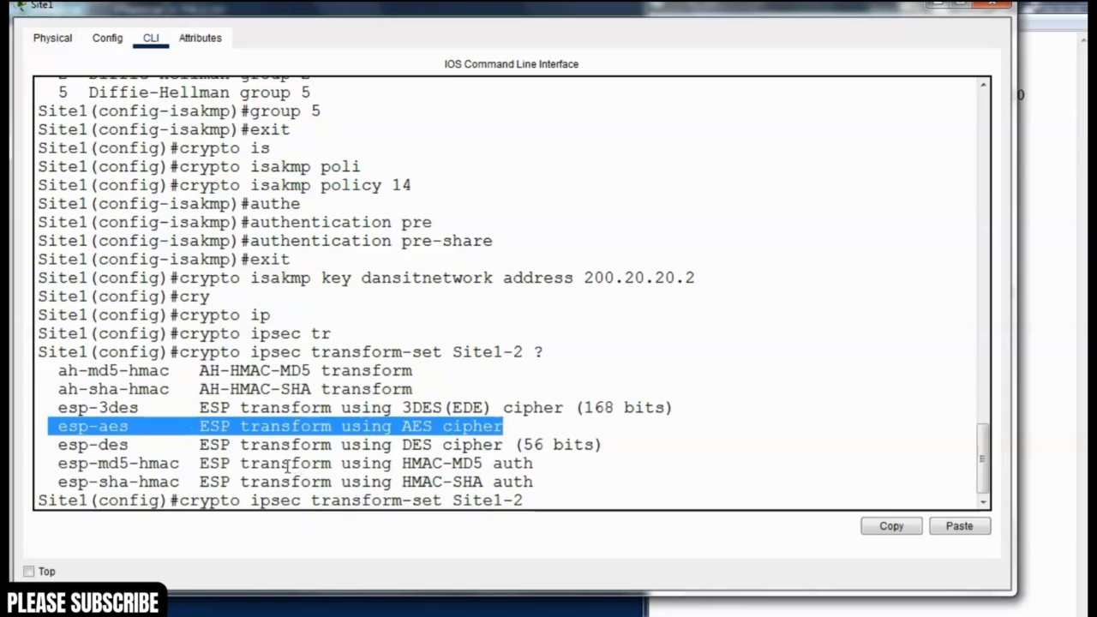
pyautogui.click(255, 461)
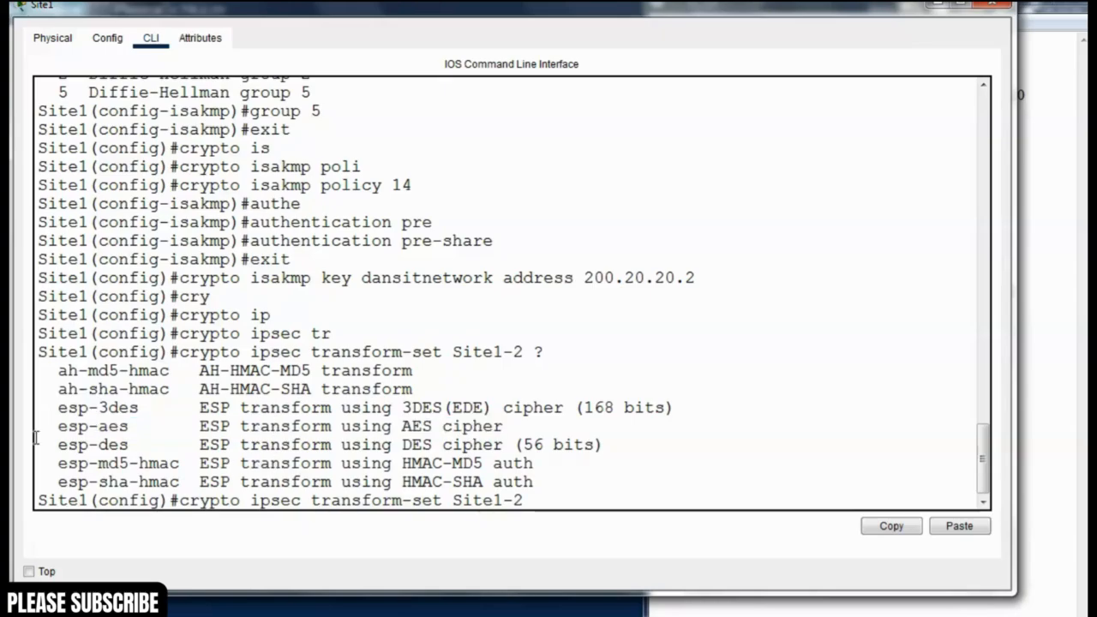
pyautogui.moveTo(49, 426); pyautogui.dragTo(151, 426)
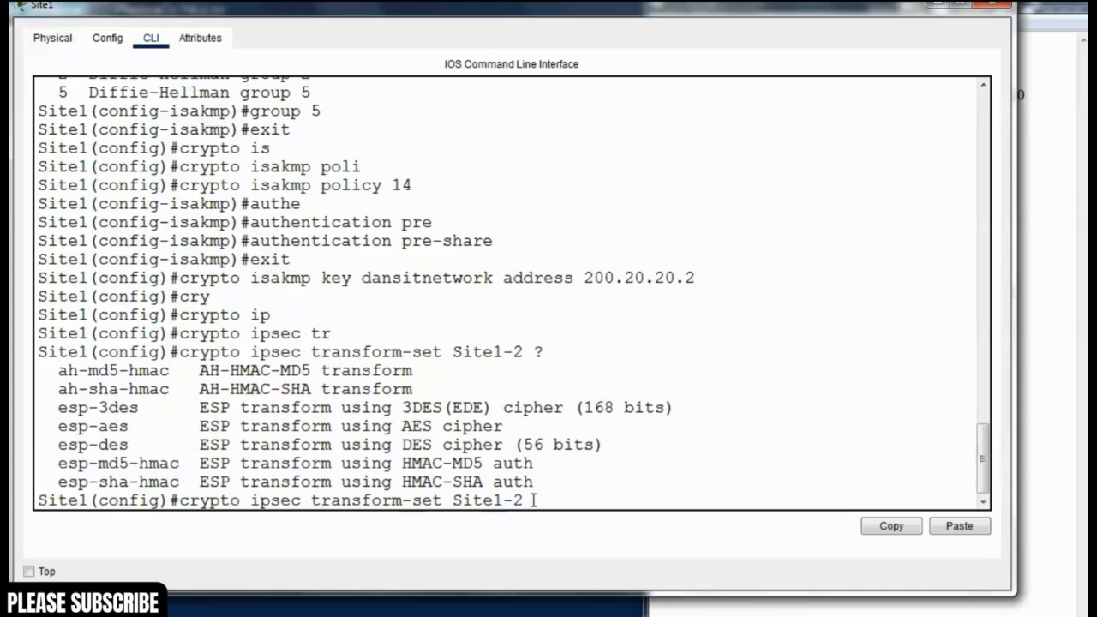
# - Add esp-aes as the encryption transform of Site1-2 and list its follow-up options, examining the key sizes and hash transforms
pyautogui.write('esp')
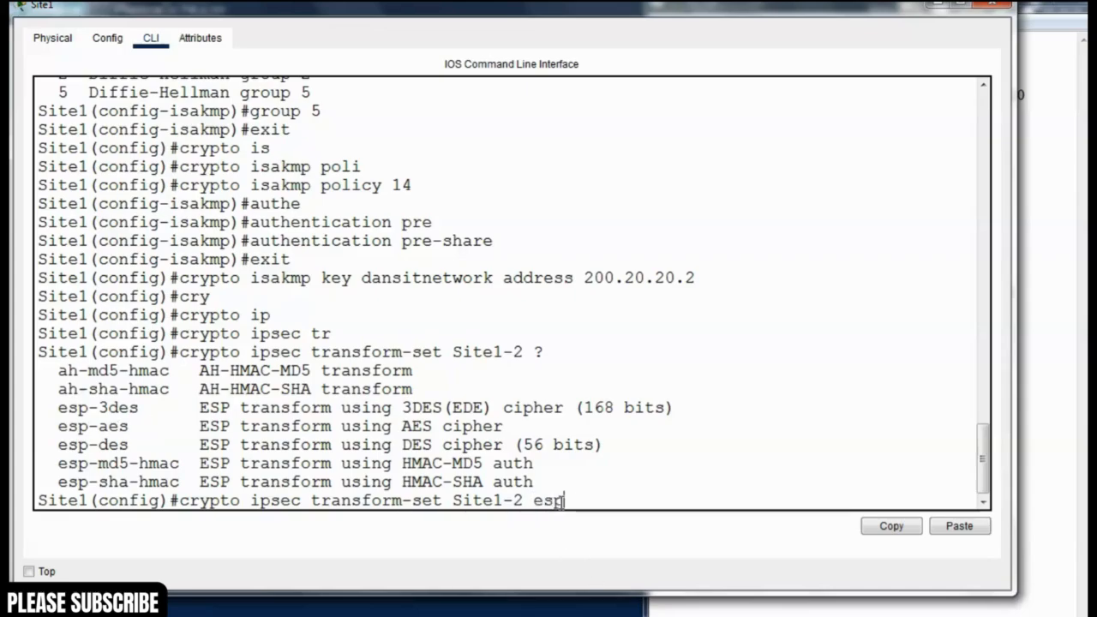
pyautogui.press('Tab')
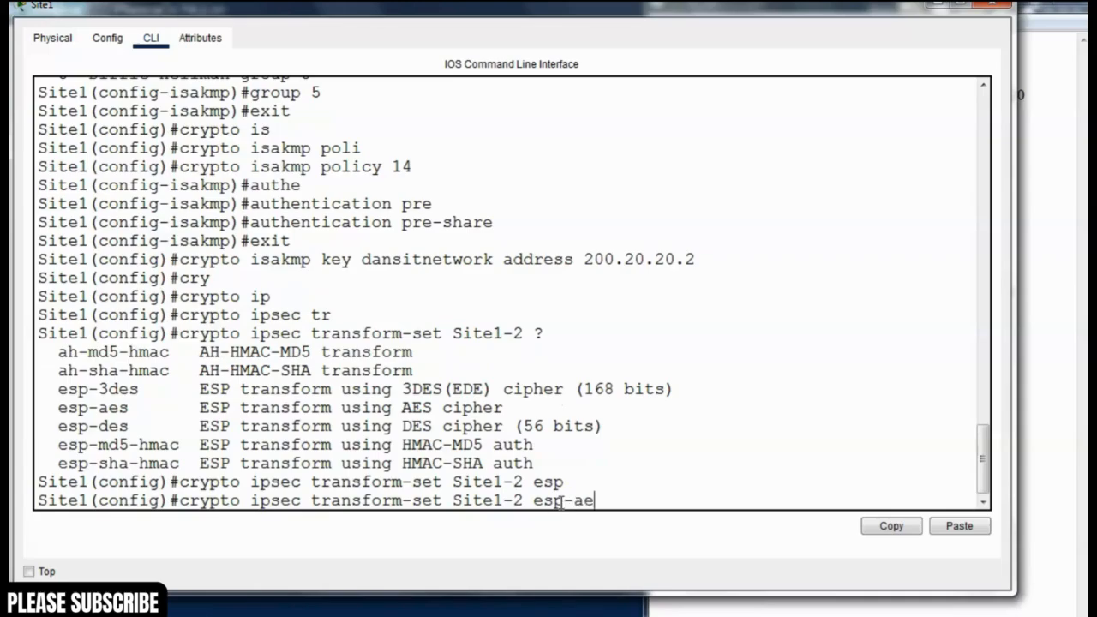
pyautogui.write('-ae')
pyautogui.press('Tab')
pyautogui.write('?')
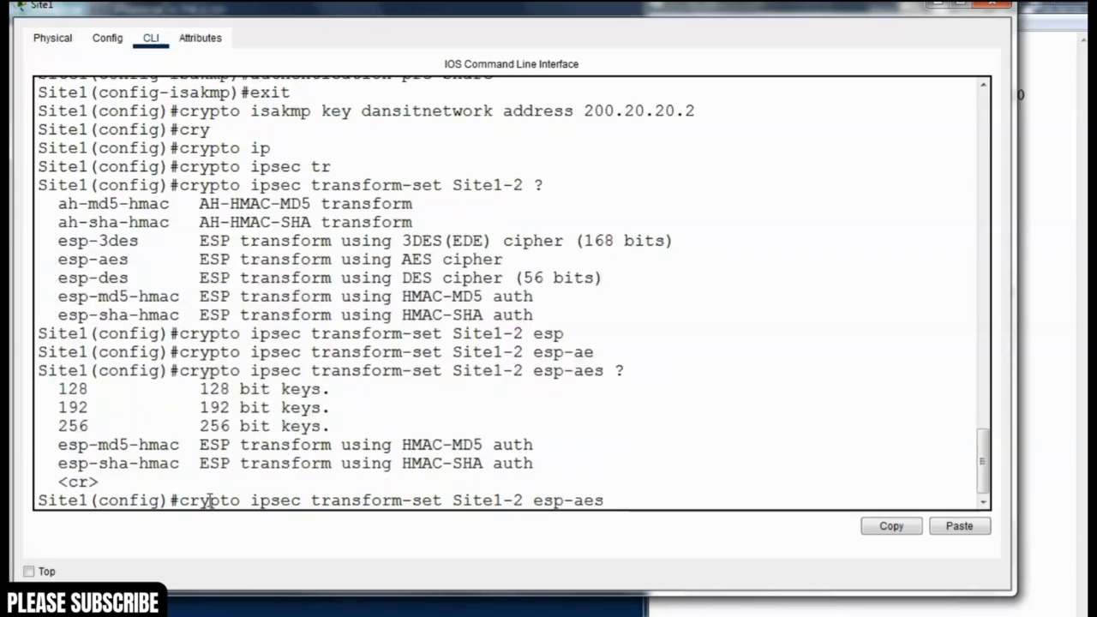
pyautogui.moveTo(60, 391); pyautogui.dragTo(18, 411)
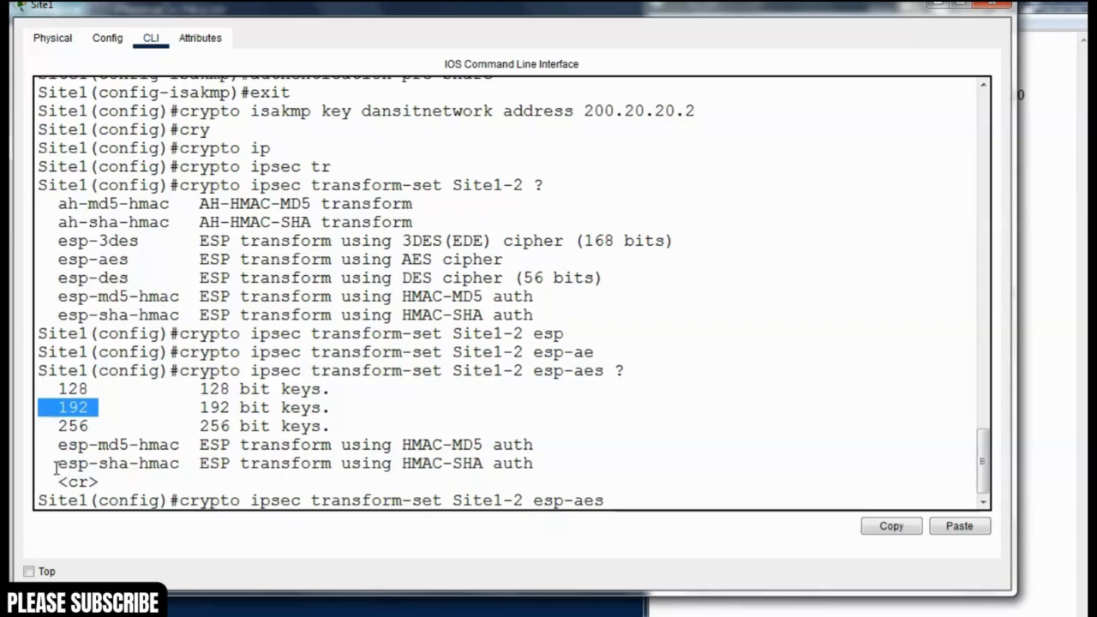
pyautogui.moveTo(55, 466); pyautogui.dragTo(174, 463)
pyautogui.click(114, 482)
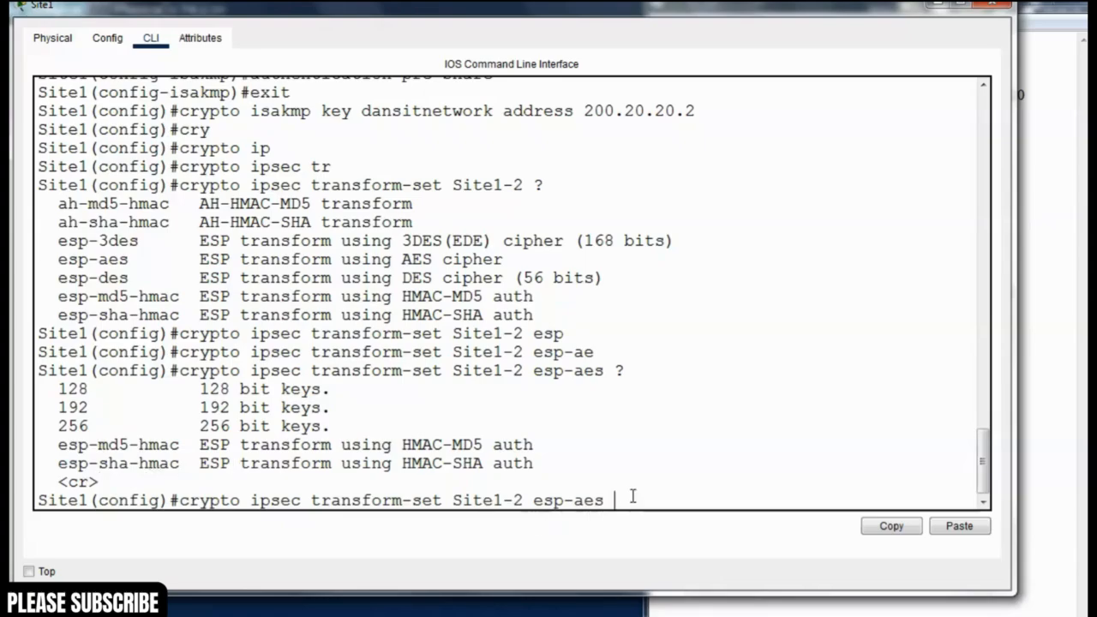
# - Complete the Site1-2 transform set with esp-sha-hmac and execute the command on Site1
pyautogui.write('esp')
pyautogui.press('Tab')
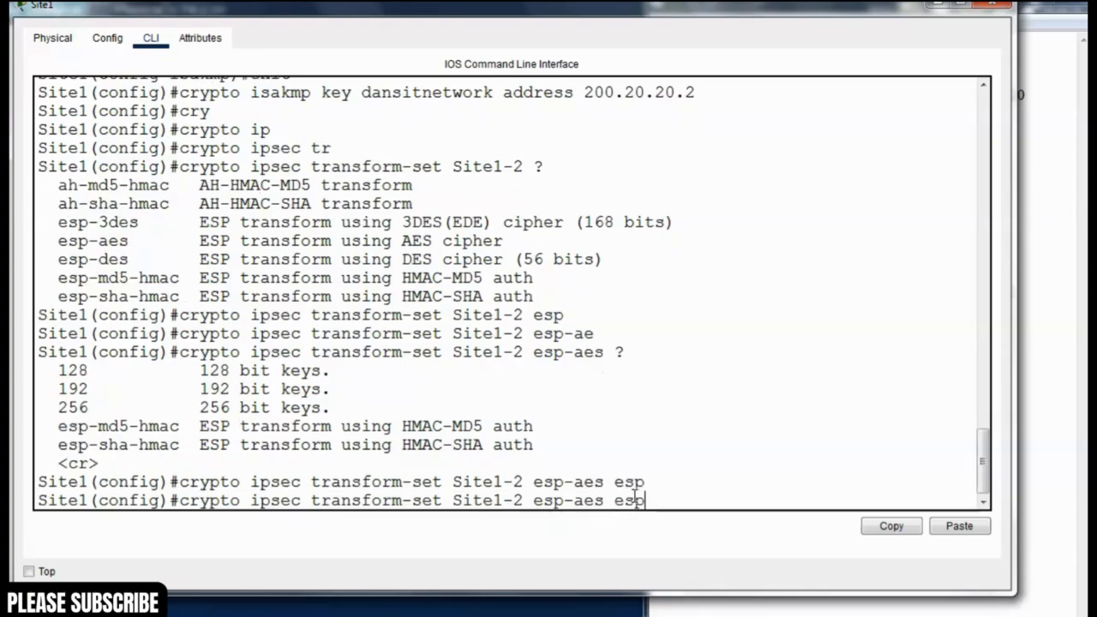
pyautogui.write('-sha')
pyautogui.press('Tab')
pyautogui.press('Return')
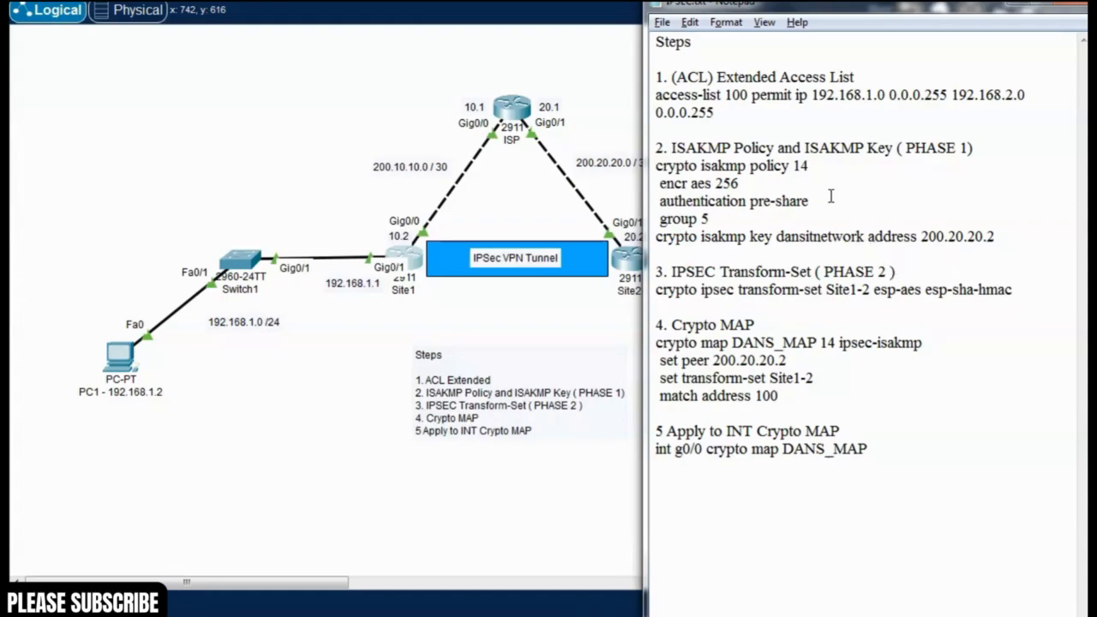
# - Review the ACL, phase 1 and phase 2 sections in the notes, and examine the crypto map commands
pyautogui.moveTo(995, 143); pyautogui.dragTo(808, 149)
pyautogui.moveTo(853, 75); pyautogui.dragTo(760, 77)
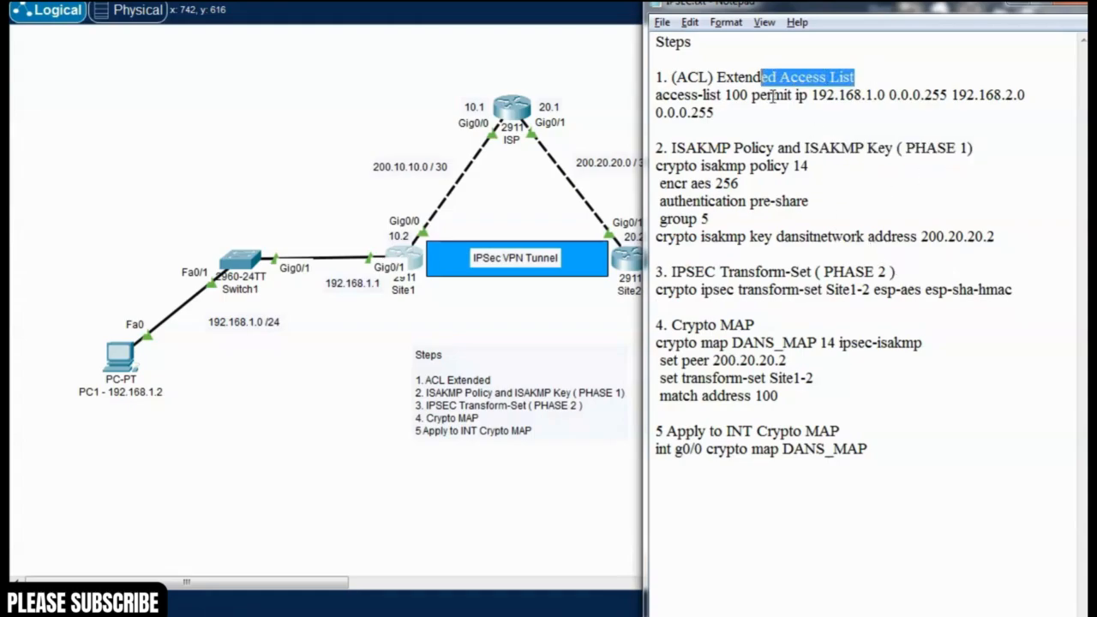
pyautogui.click(909, 281)
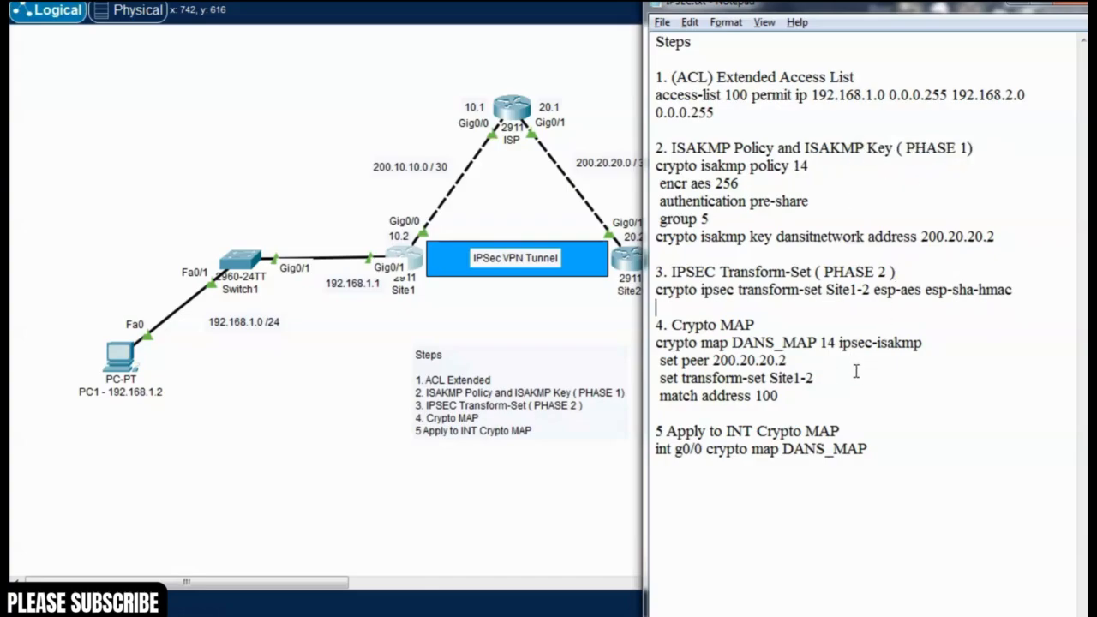
pyautogui.moveTo(789, 397); pyautogui.dragTo(653, 344)
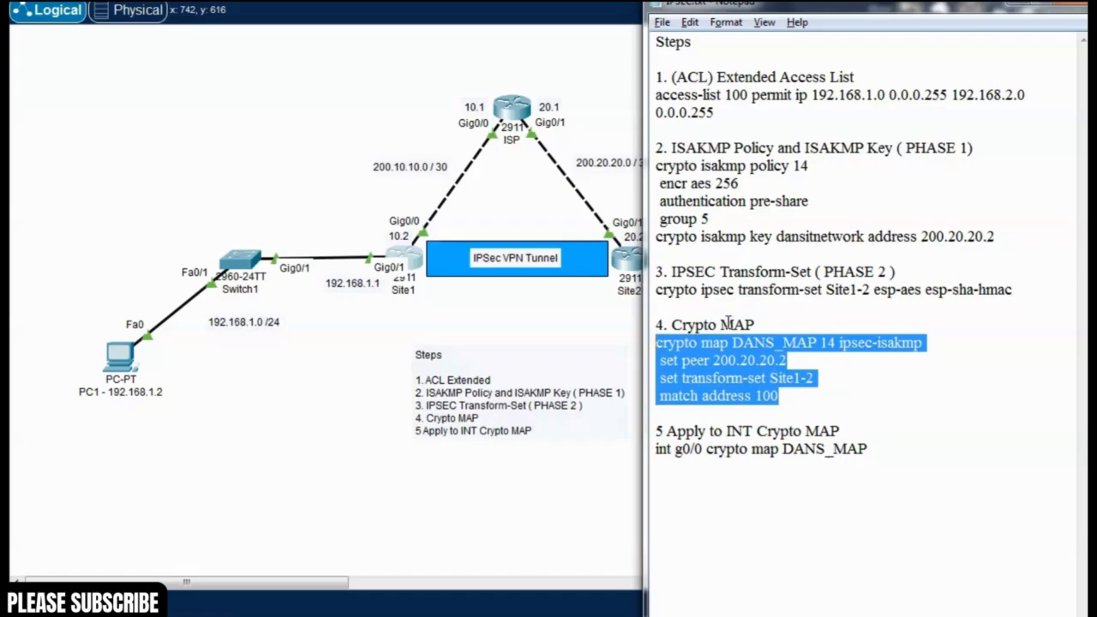
pyautogui.click(805, 291)
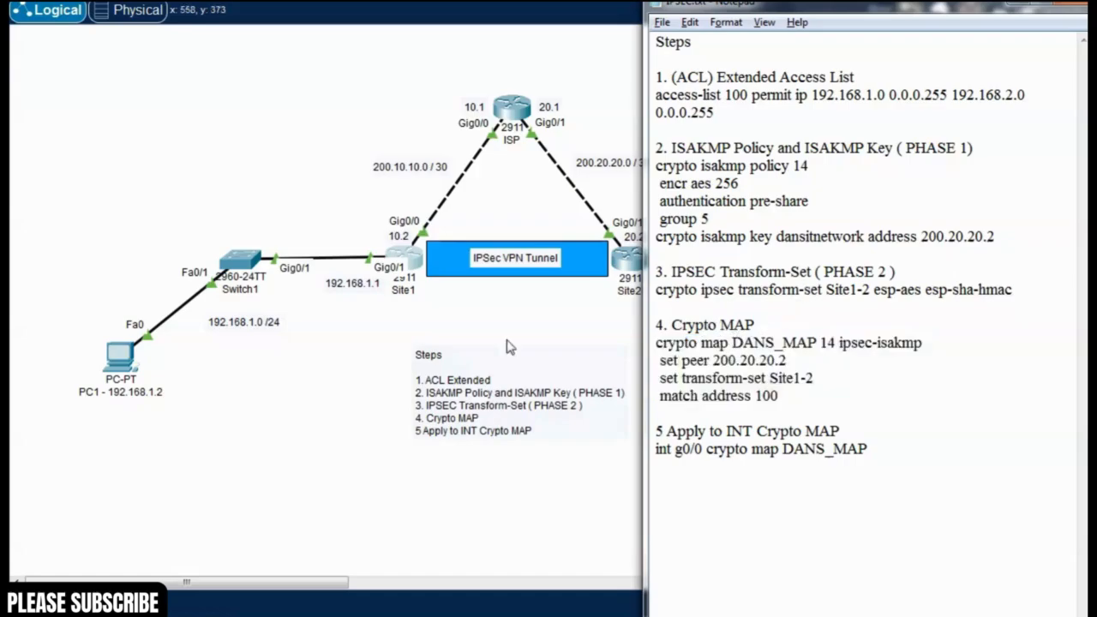
# - Compose the crypto map command on Site1 with DANS_MAP as the map name, checking the name in the notes
pyautogui.click(415, 269)
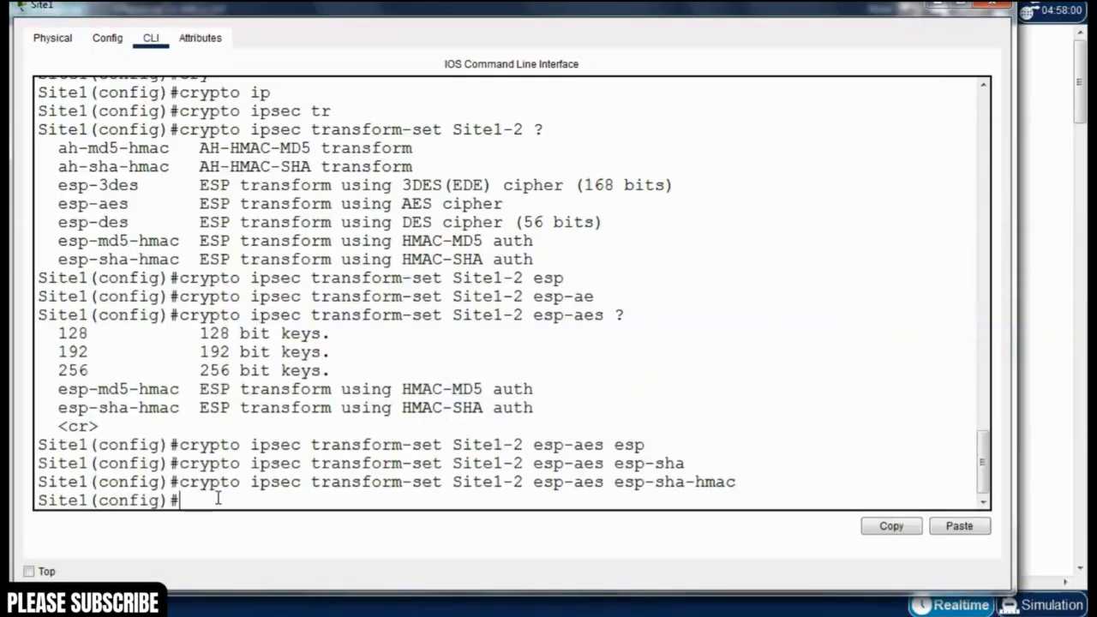
pyautogui.write('cryp')
pyautogui.press('Tab')
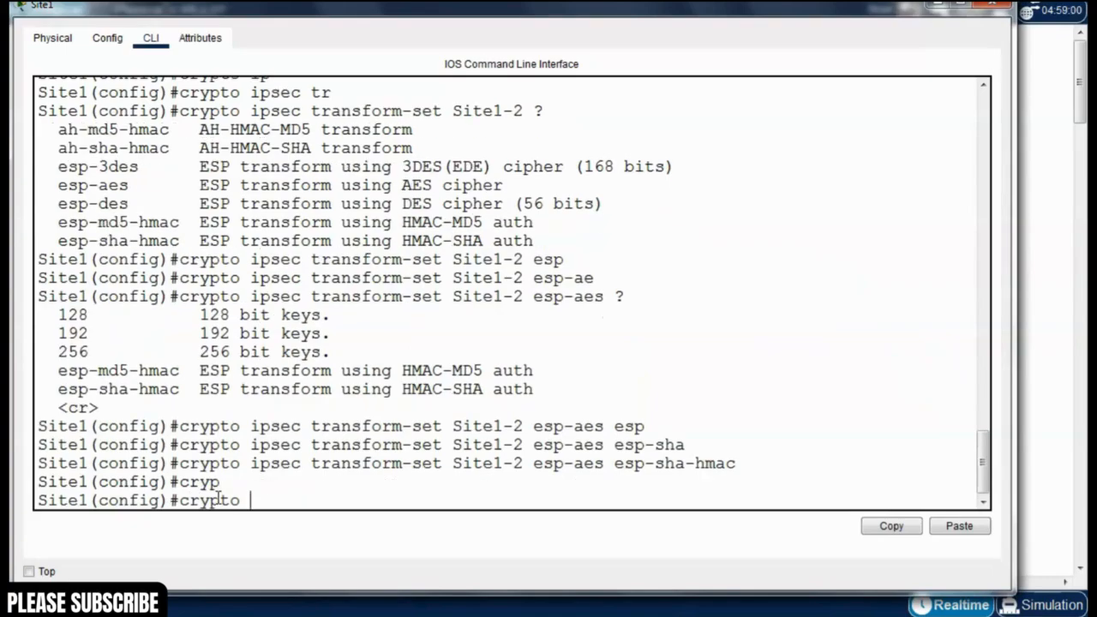
pyautogui.write('map')
pyautogui.press('Tab')
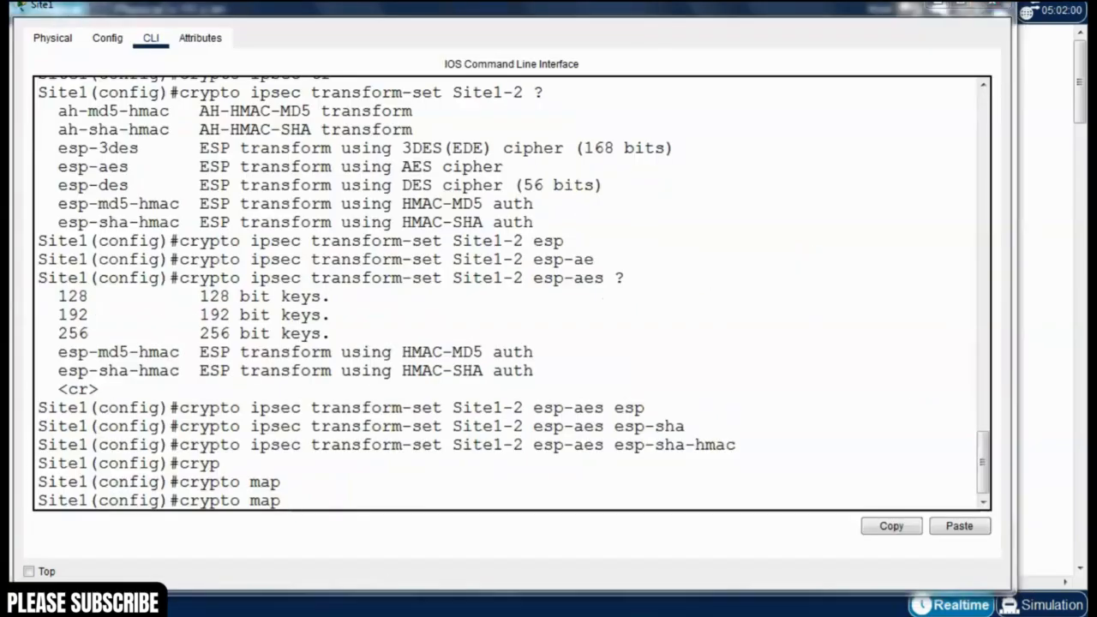
pyautogui.click(548, 614)
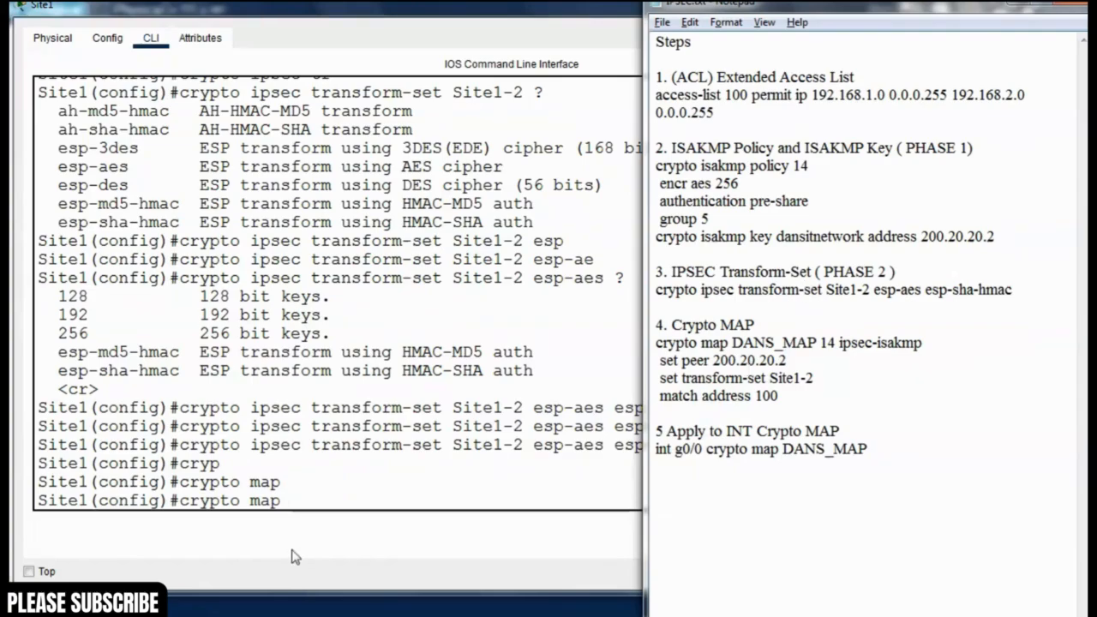
pyautogui.click(300, 504)
pyautogui.write('DAN')
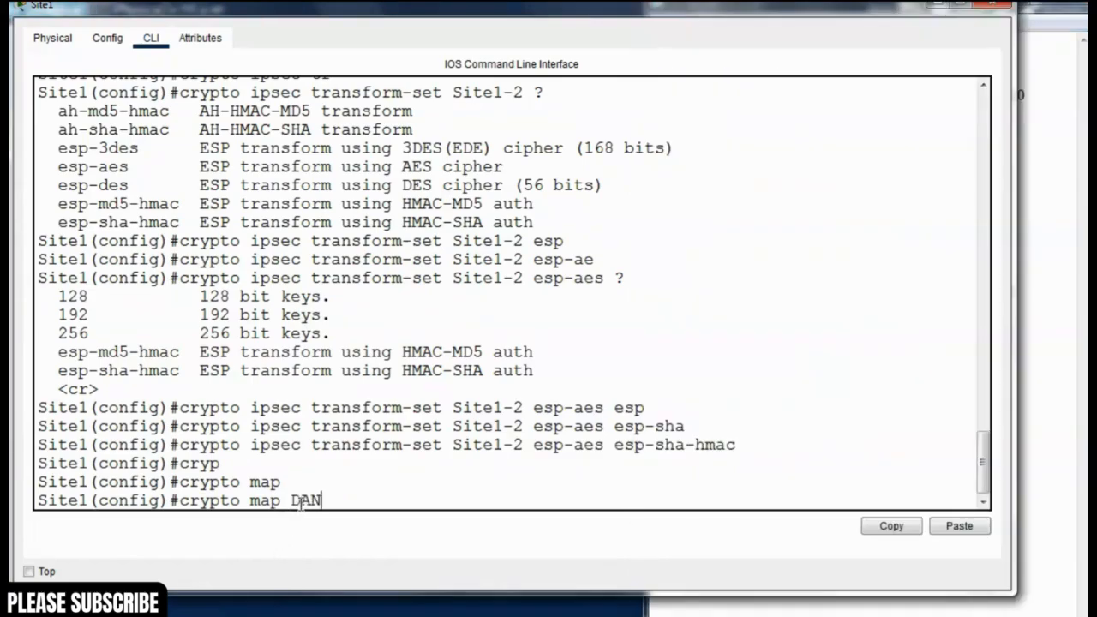
pyautogui.write('S_MAO')
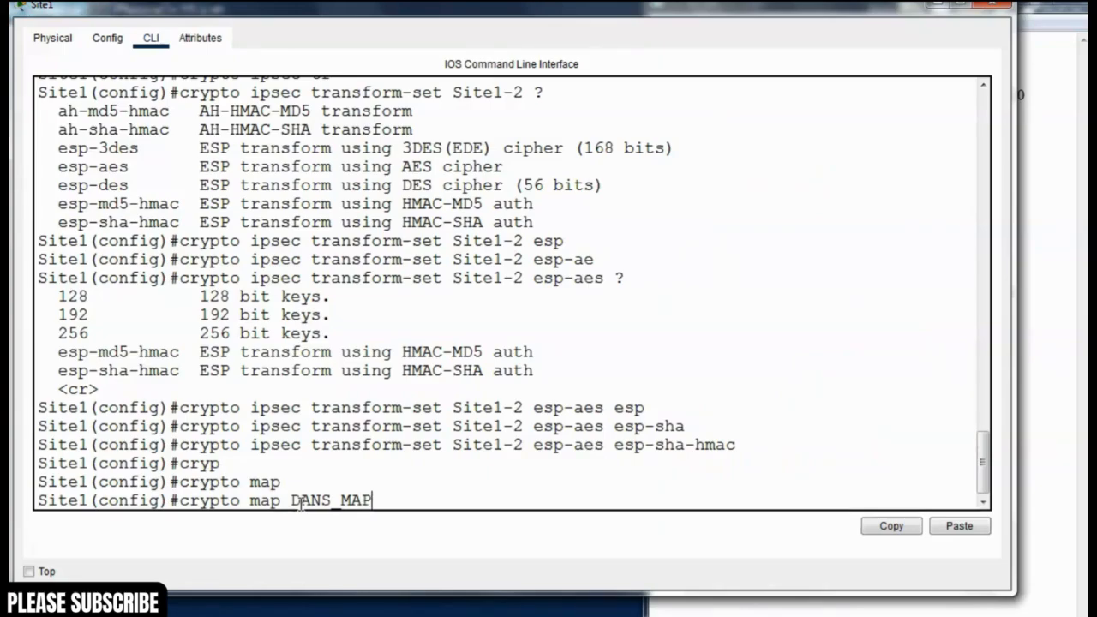
# - List the options for crypto map DANS_MAP and add sequence number 14 as given in the notes
pyautogui.hotkey('alt', 'Tab')
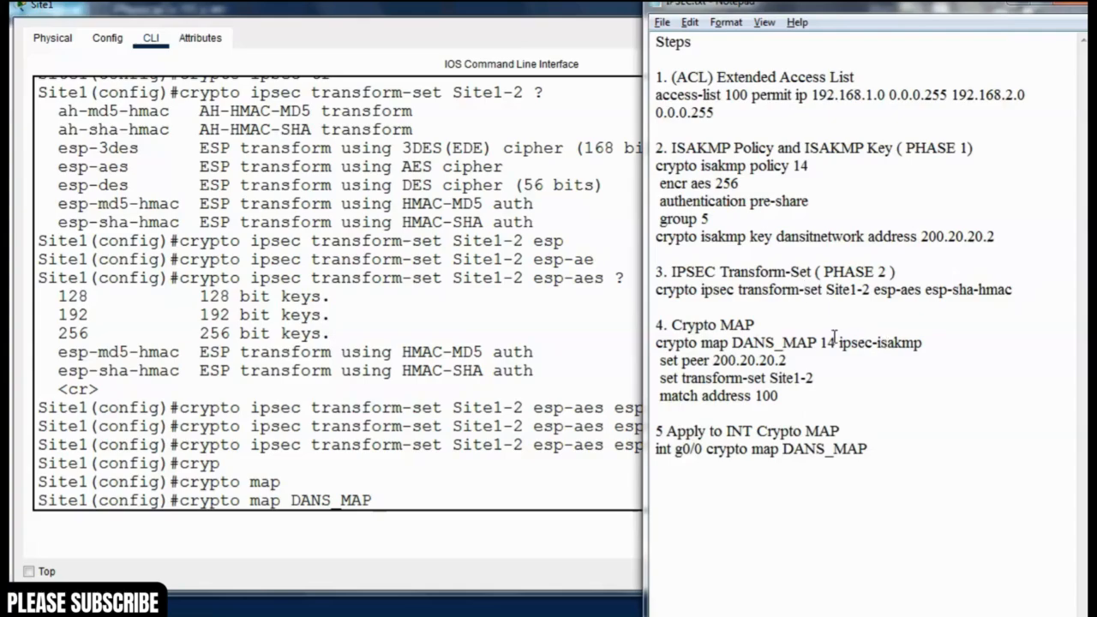
pyautogui.moveTo(820, 342); pyautogui.dragTo(835, 344)
pyautogui.click(425, 507)
pyautogui.write('?')
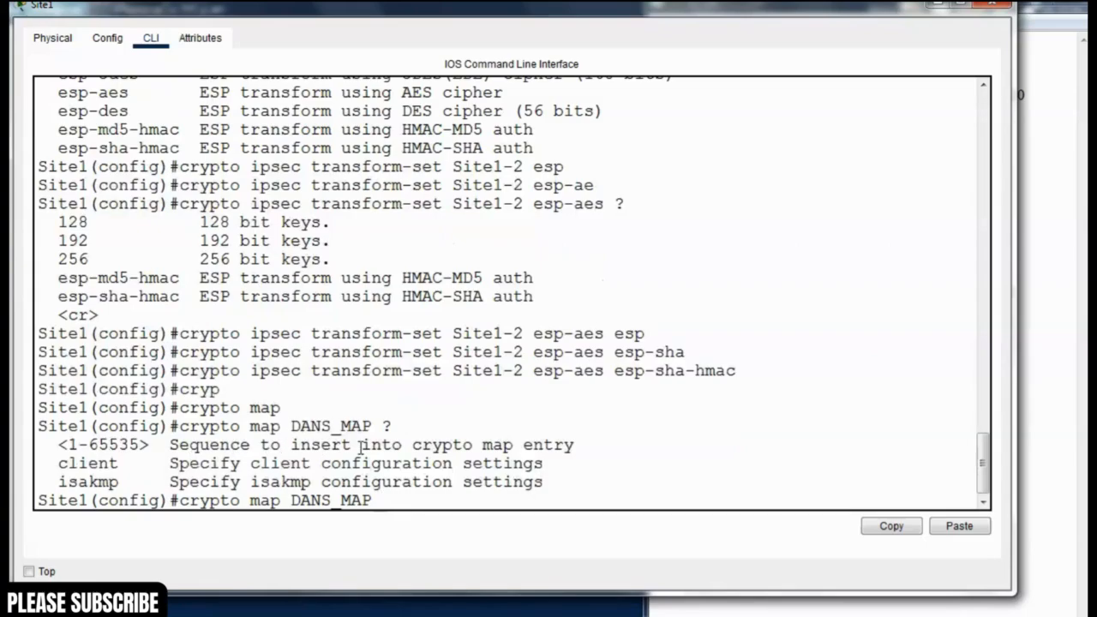
pyautogui.hotkey('alt', 'Tab')
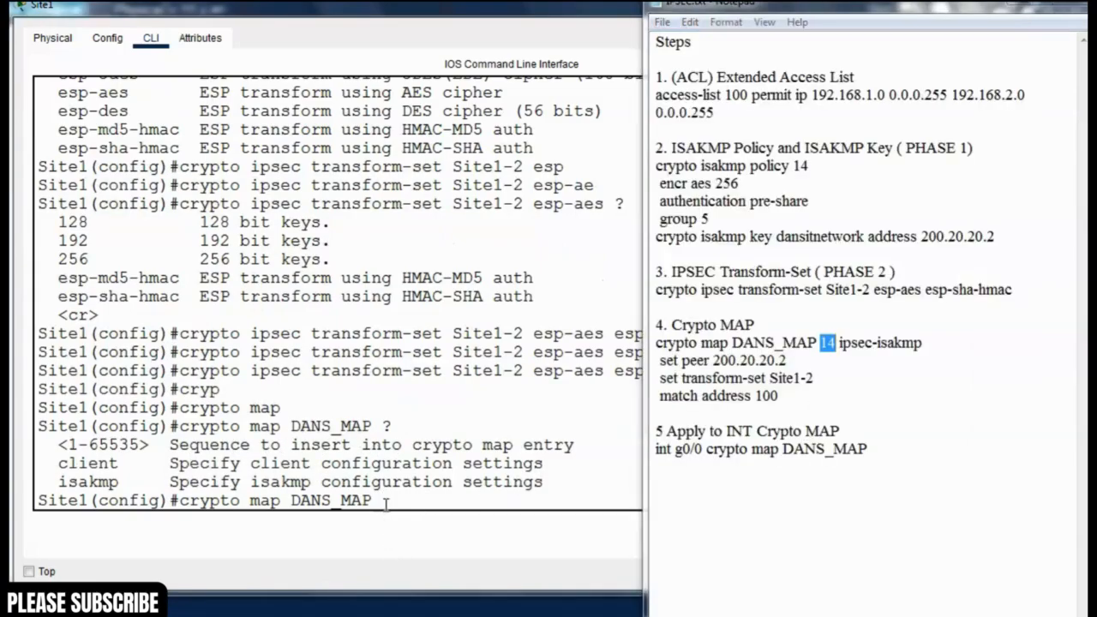
pyautogui.click(386, 504)
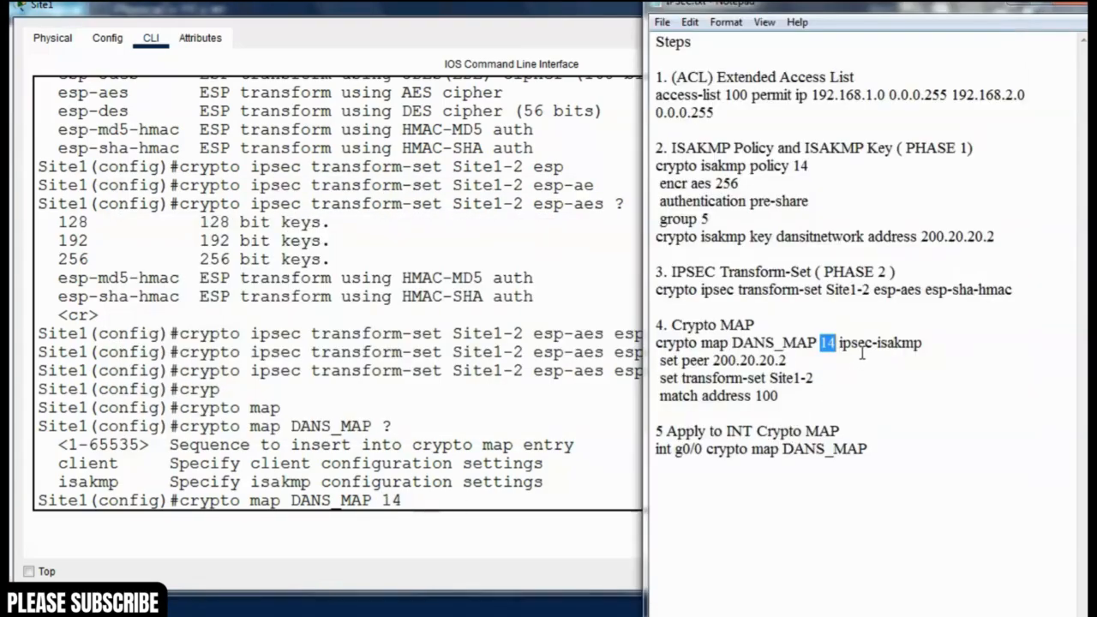
# - Add ipsec-isakmp from the notes to the DANS_MAP 14 command and execute it on Site1
pyautogui.click(862, 353)
pyautogui.moveTo(923, 342); pyautogui.dragTo(843, 342)
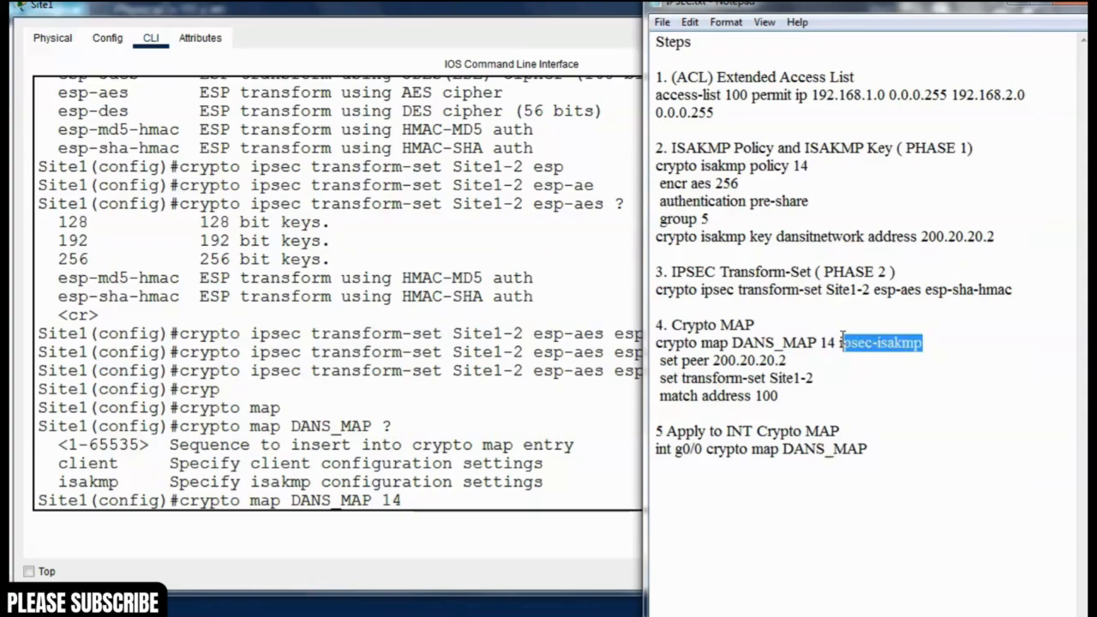
pyautogui.click(479, 558)
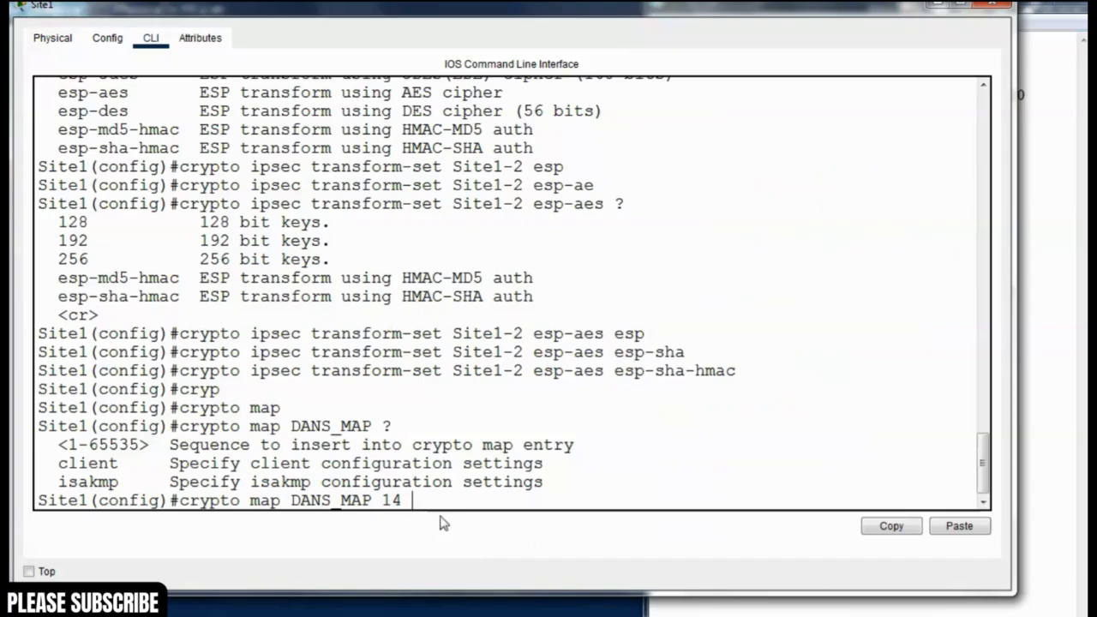
pyautogui.hotkey('alt', 'Tab')
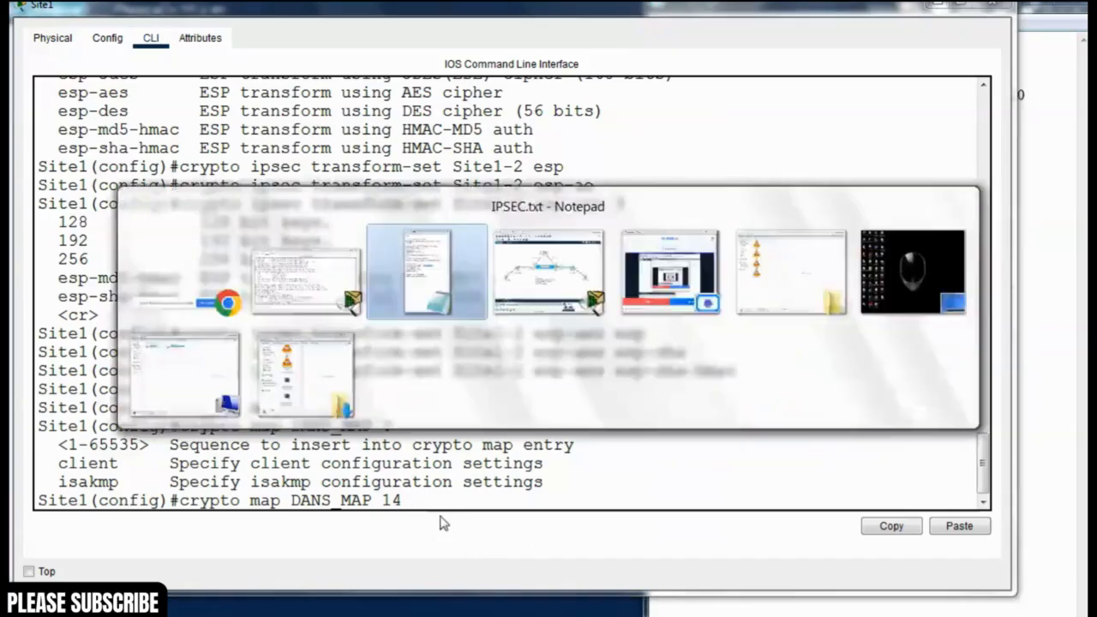
pyautogui.hotkey('alt', 'Tab')
pyautogui.hotkey('alt', 'Tab')
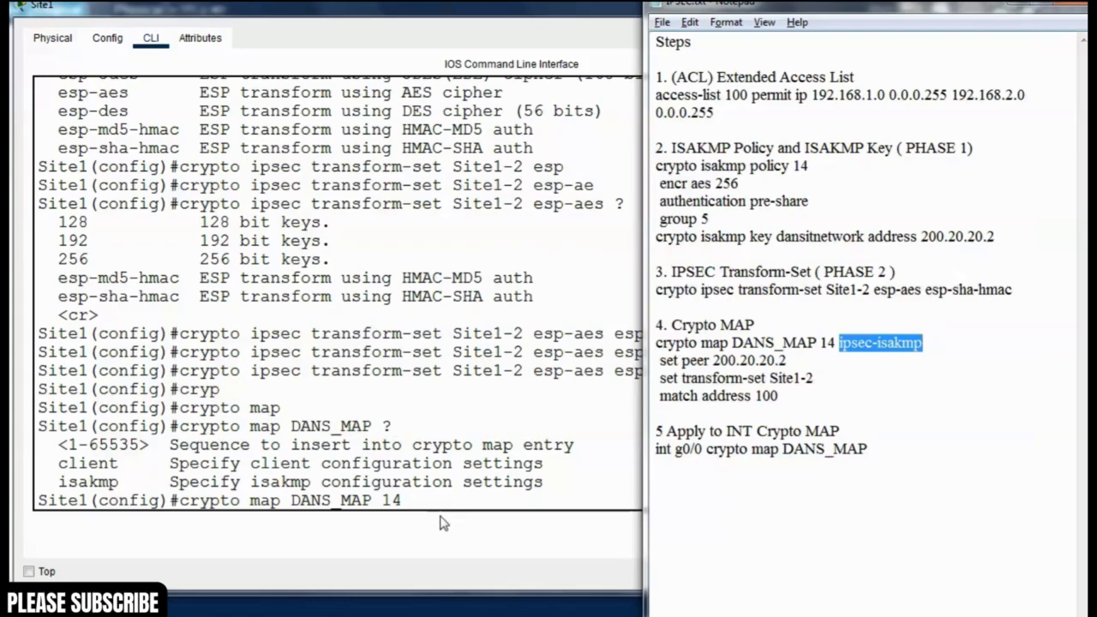
pyautogui.click(443, 523)
pyautogui.write('i')
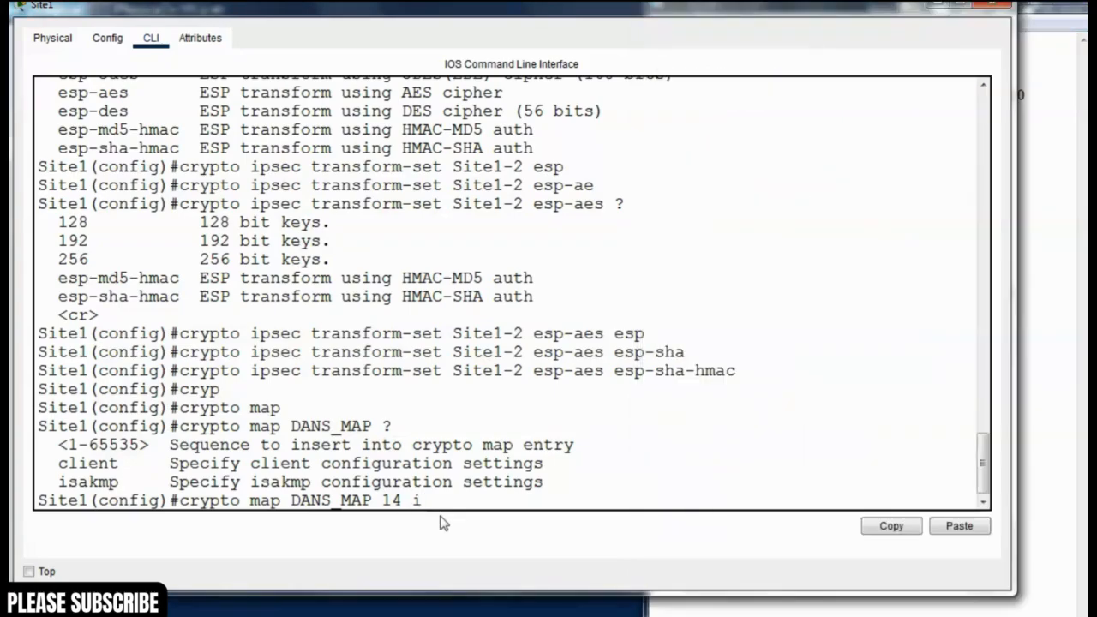
pyautogui.write('p')
pyautogui.press('Tab')
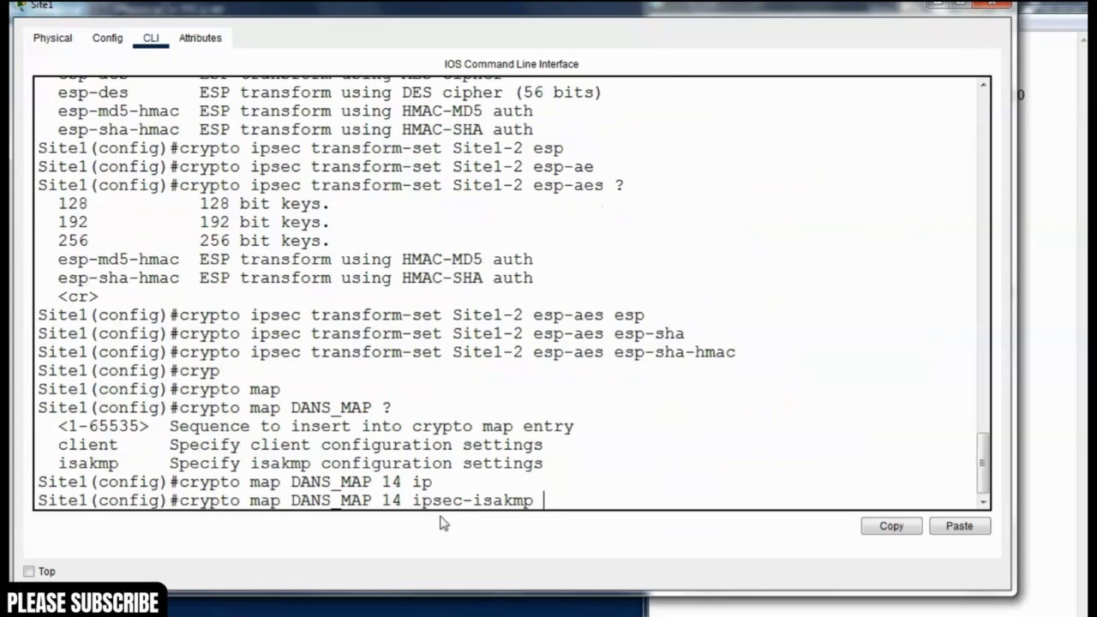
pyautogui.press('Return')
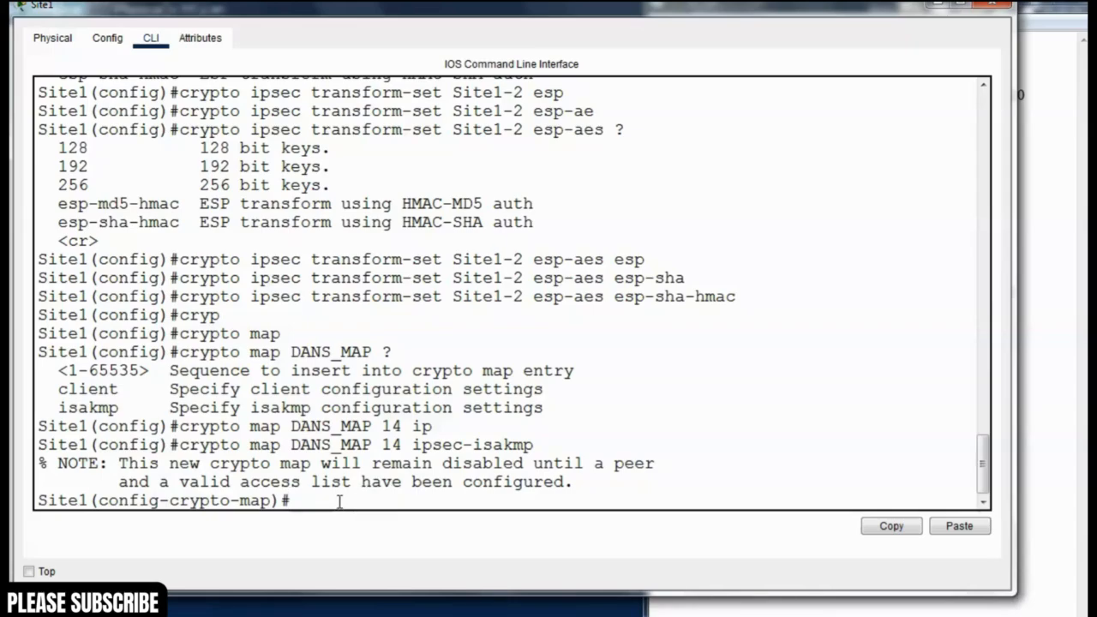
# - Set the crypto map's peer to 200.20.20.2 on Site1, checking the address against the notes and the network topology
pyautogui.hotkey('alt', 'Tab')
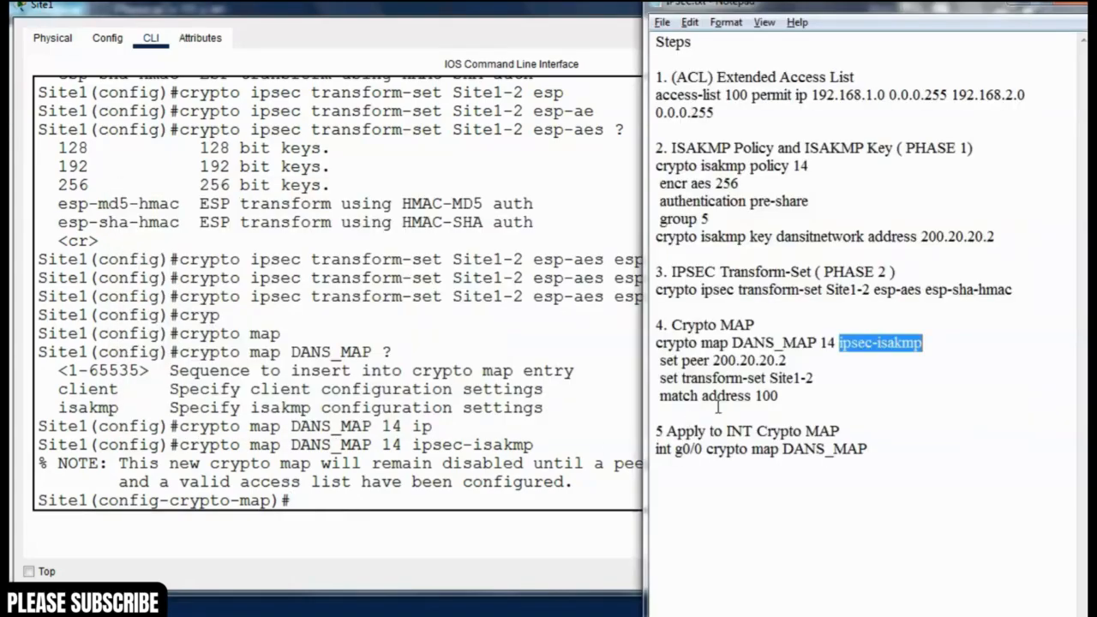
pyautogui.click(737, 362)
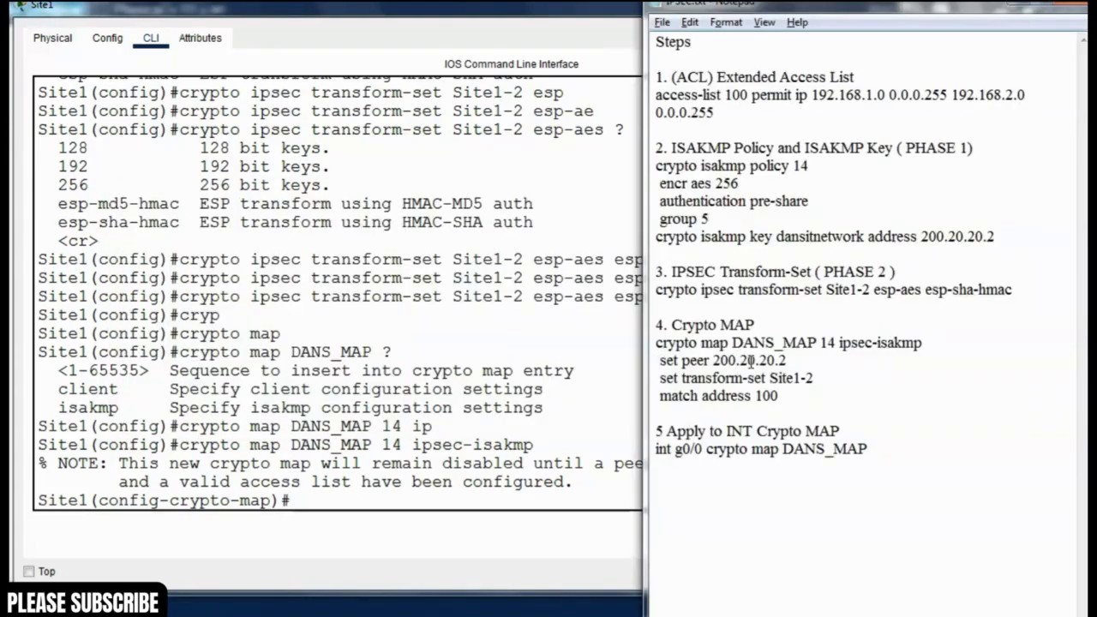
pyautogui.click(308, 501)
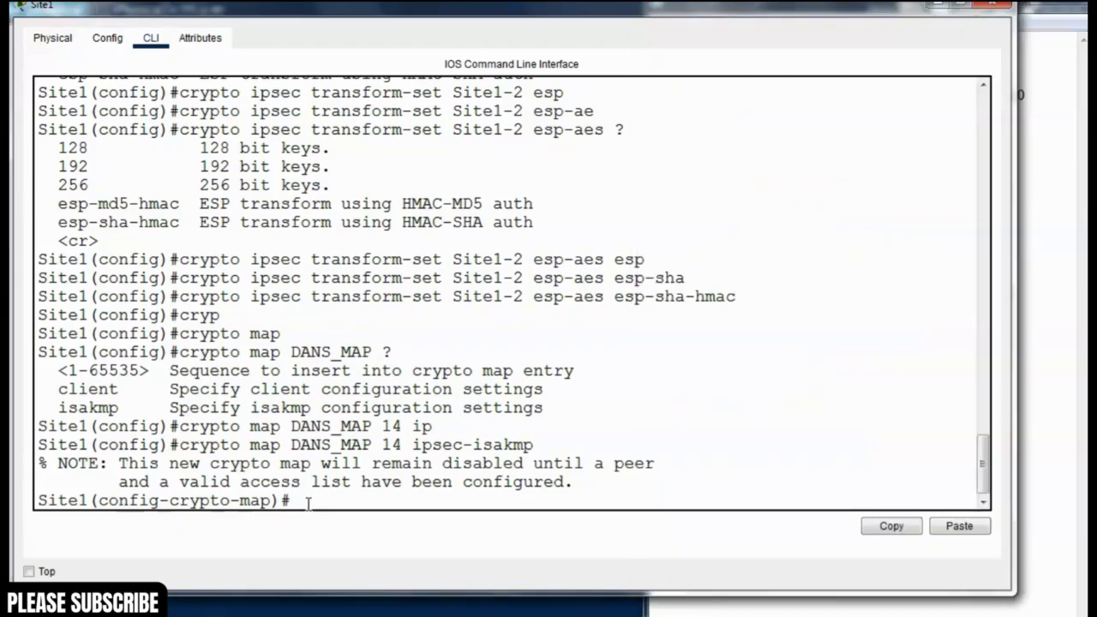
pyautogui.write('set pee')
pyautogui.press('Tab')
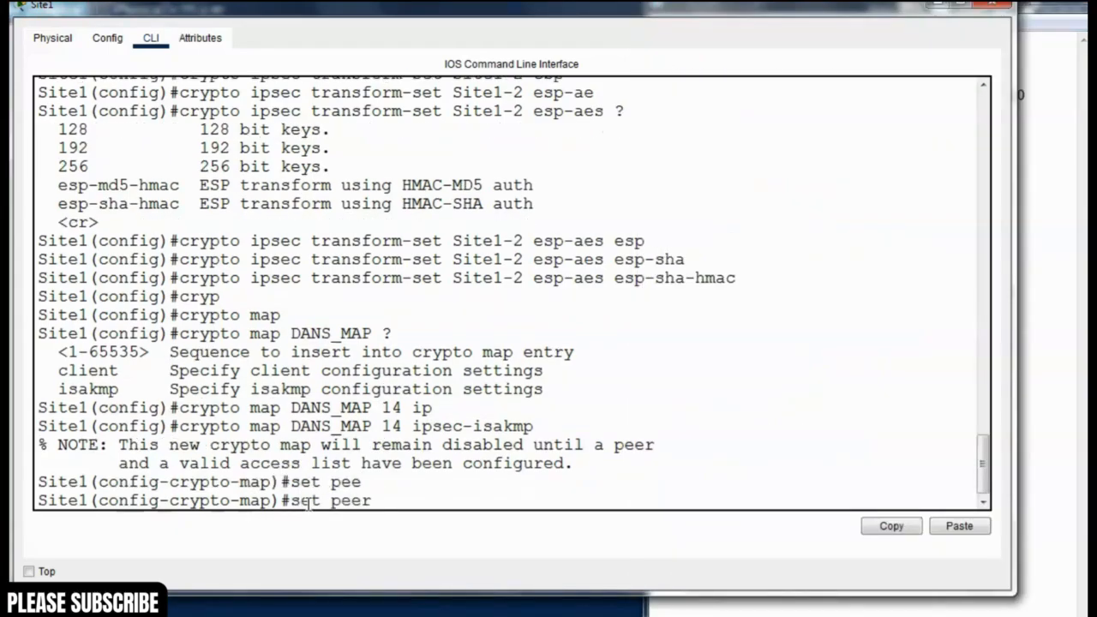
pyautogui.hotkey('alt', 'Tab')
pyautogui.hotkey('alt', 'Tab')
pyautogui.hotkey('alt', 'Tab')
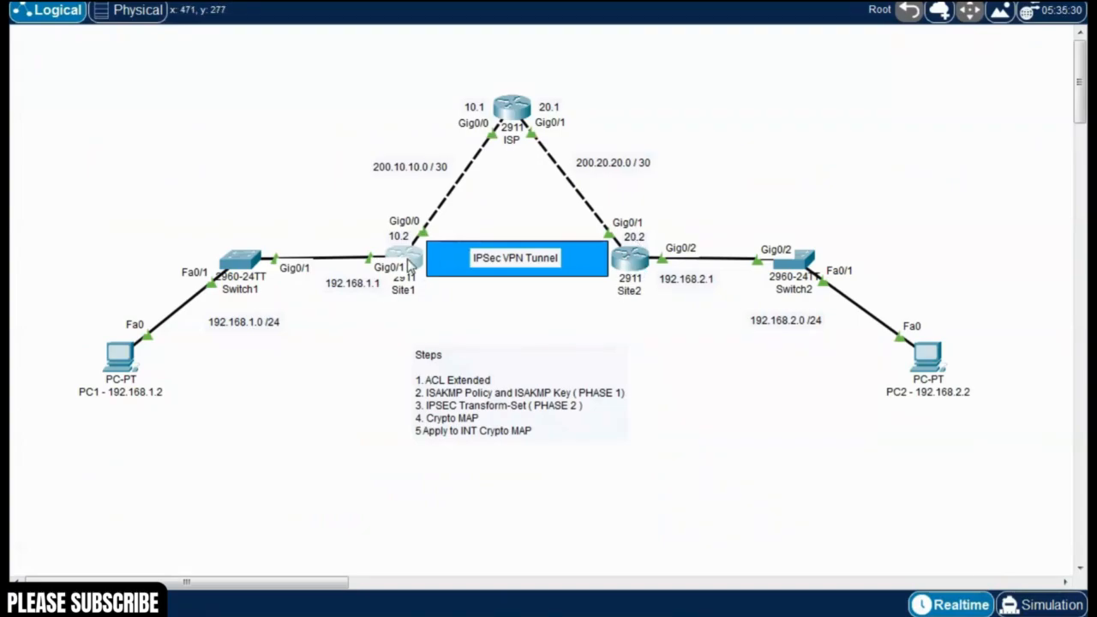
pyautogui.click(407, 259)
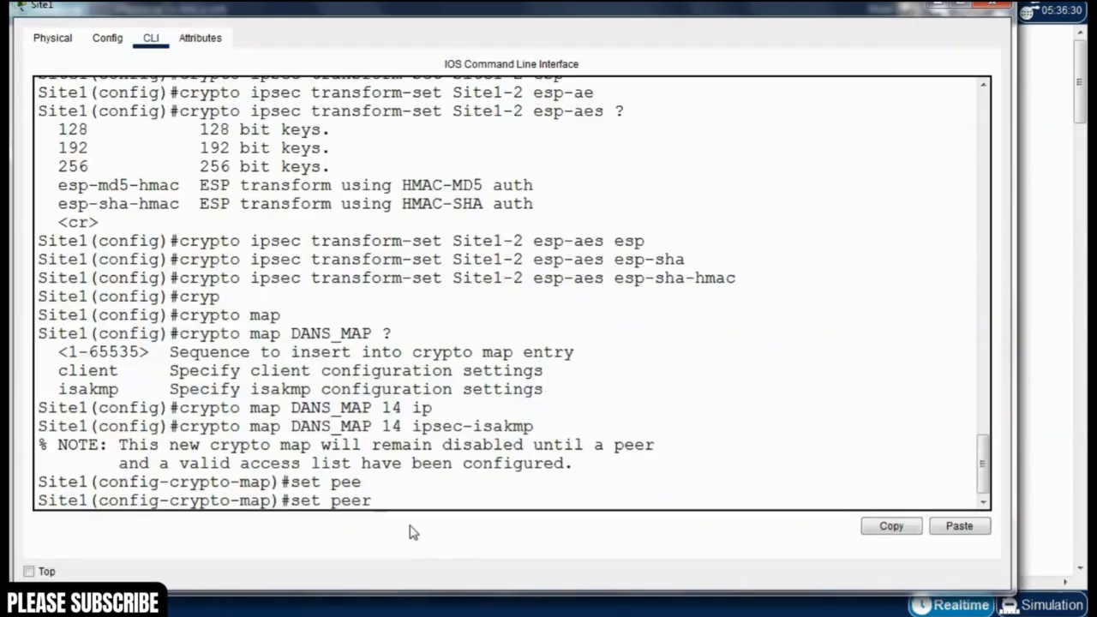
pyautogui.write('200.20.20.2==-')
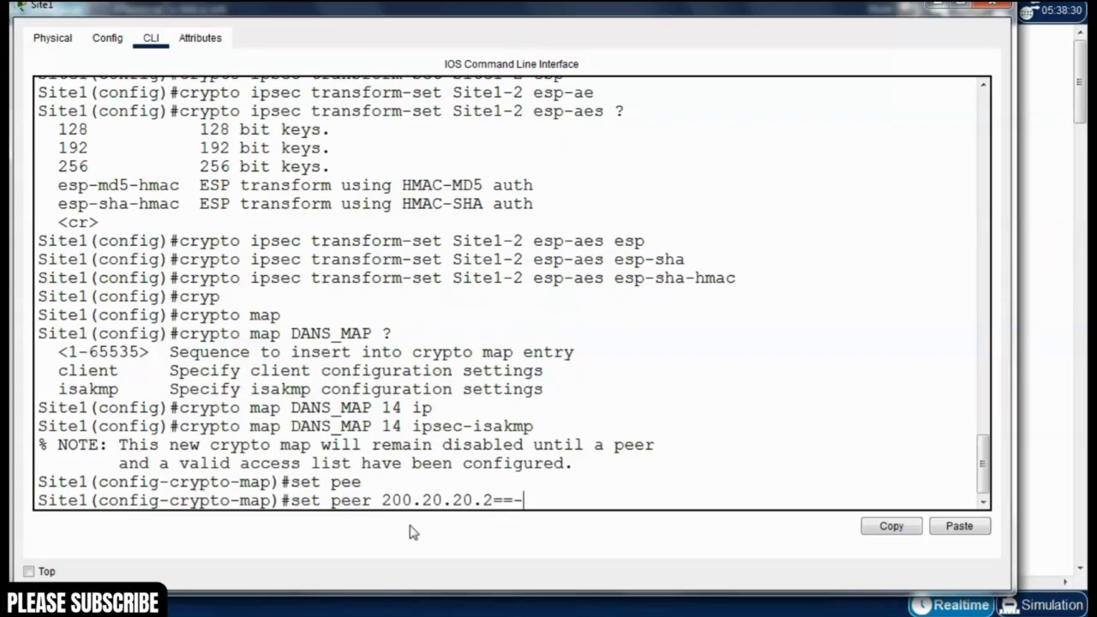
pyautogui.press('BackSpace')
pyautogui.press('BackSpace')
pyautogui.press('BackSpace')
pyautogui.press('Return')
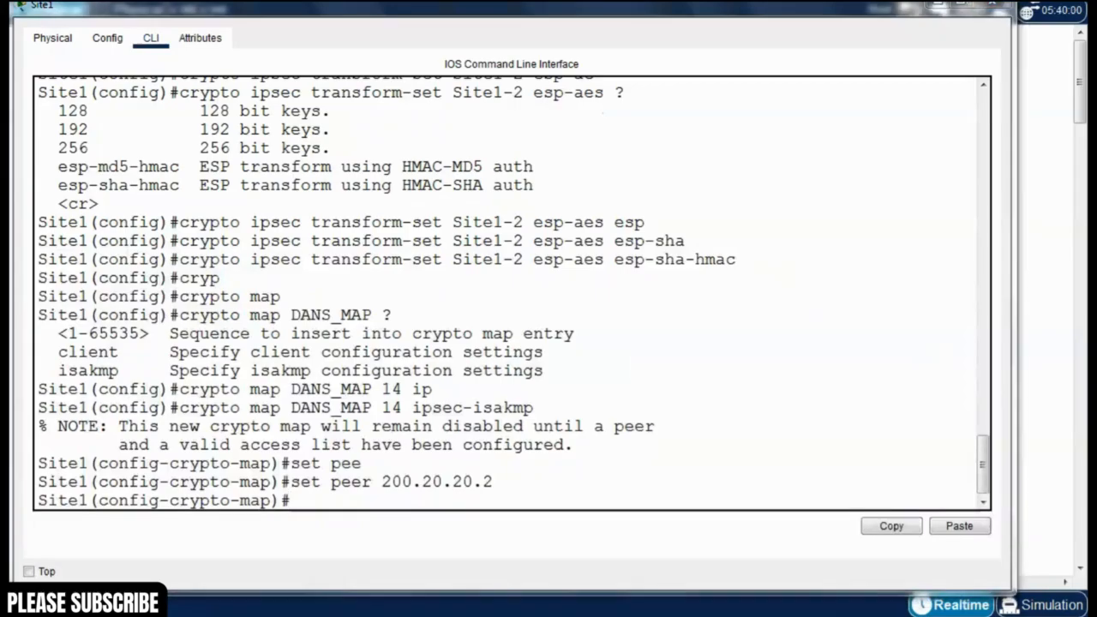
# - Assign transform set Site1-2 to the crypto map on Site1, checking the name in the notes
pyautogui.hotkey('alt', 'Tab')
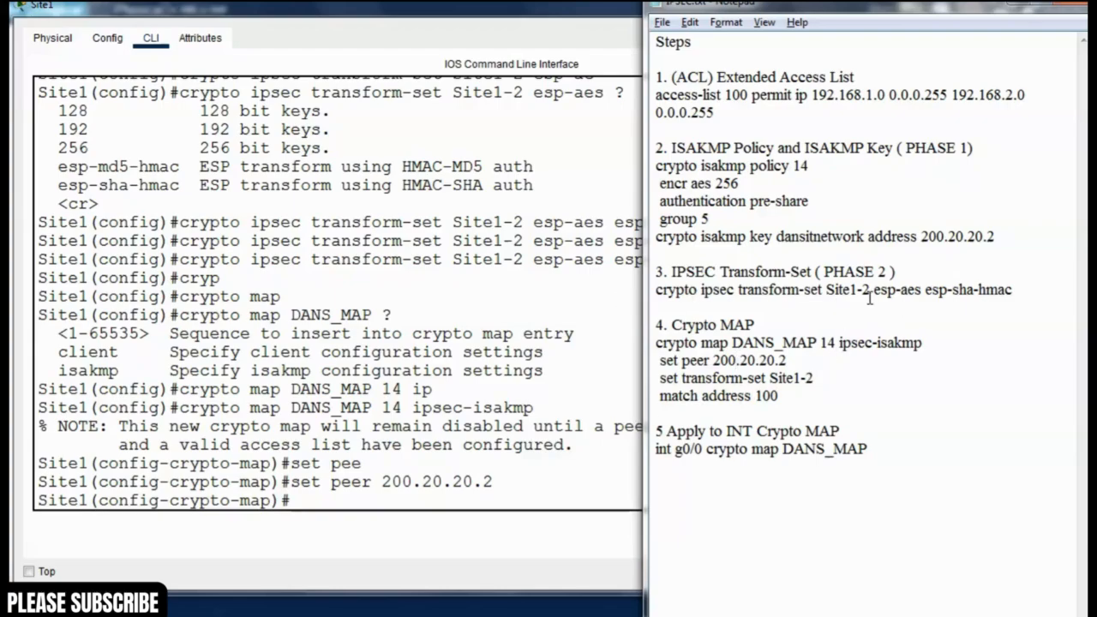
pyautogui.moveTo(827, 290); pyautogui.dragTo(871, 293)
pyautogui.click(313, 497)
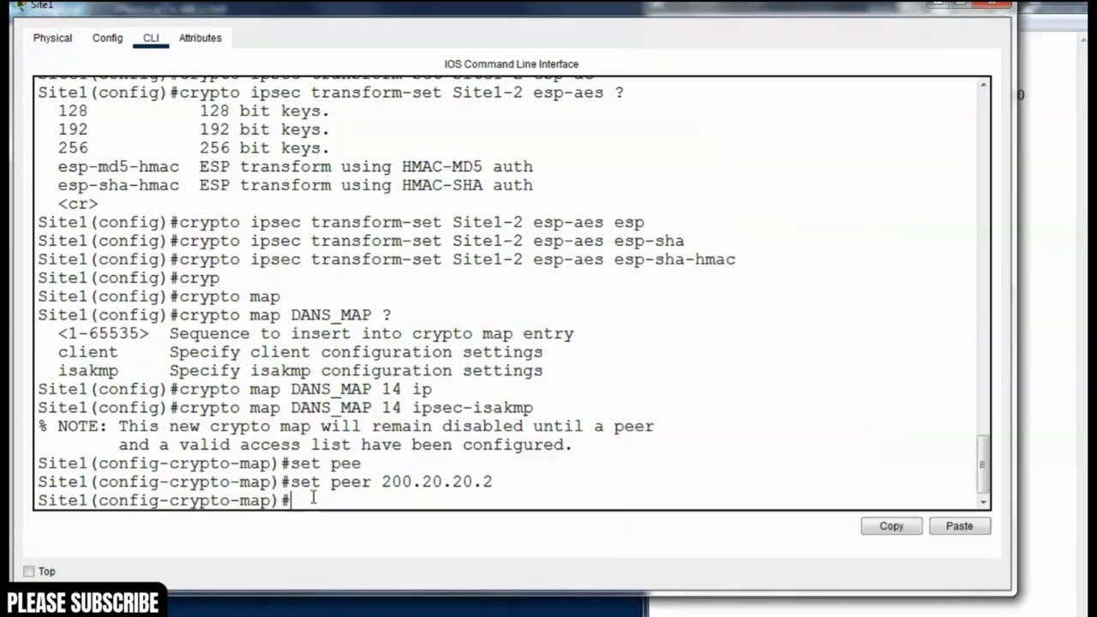
pyautogui.write('set trans')
pyautogui.press('Tab')
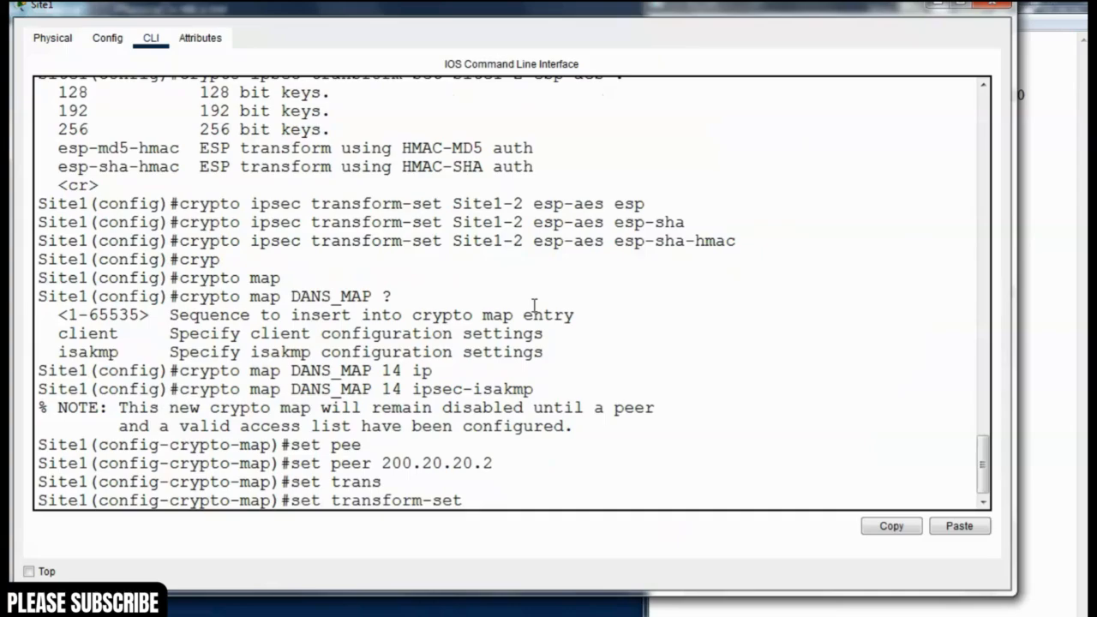
pyautogui.write('Site1-2')
pyautogui.hotkey('alt', 'Tab')
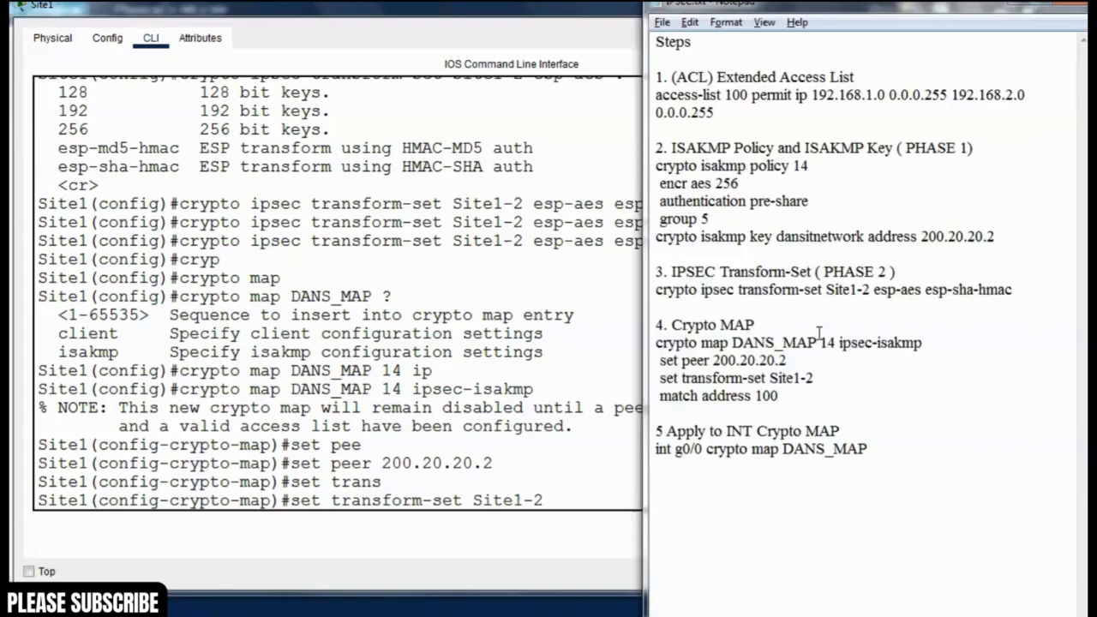
pyautogui.hotkey('alt', 'Tab')
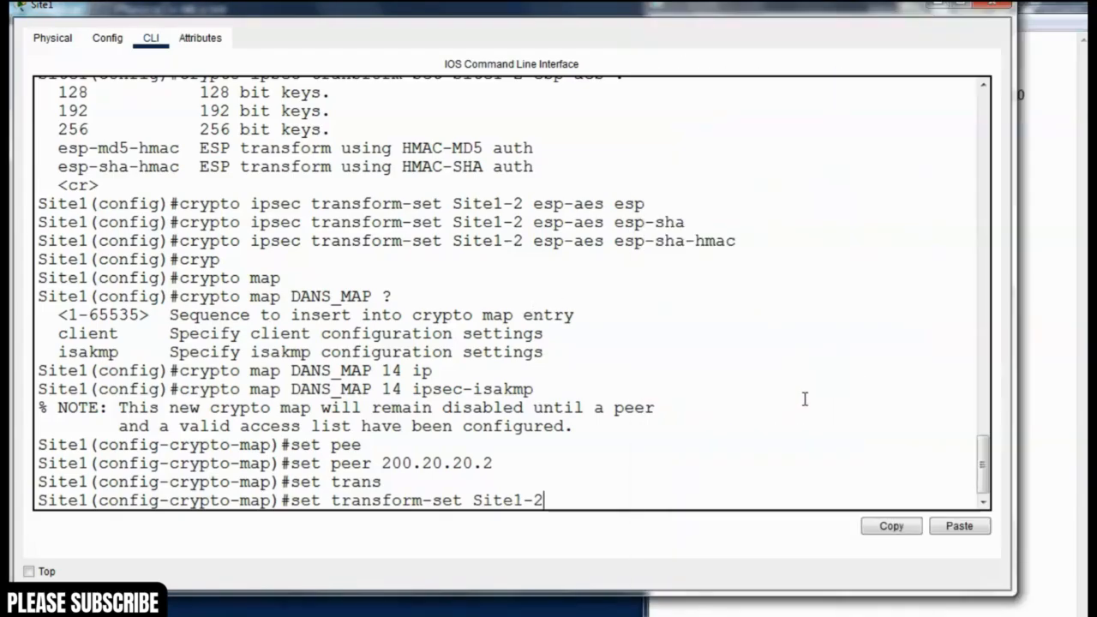
pyautogui.press('Return')
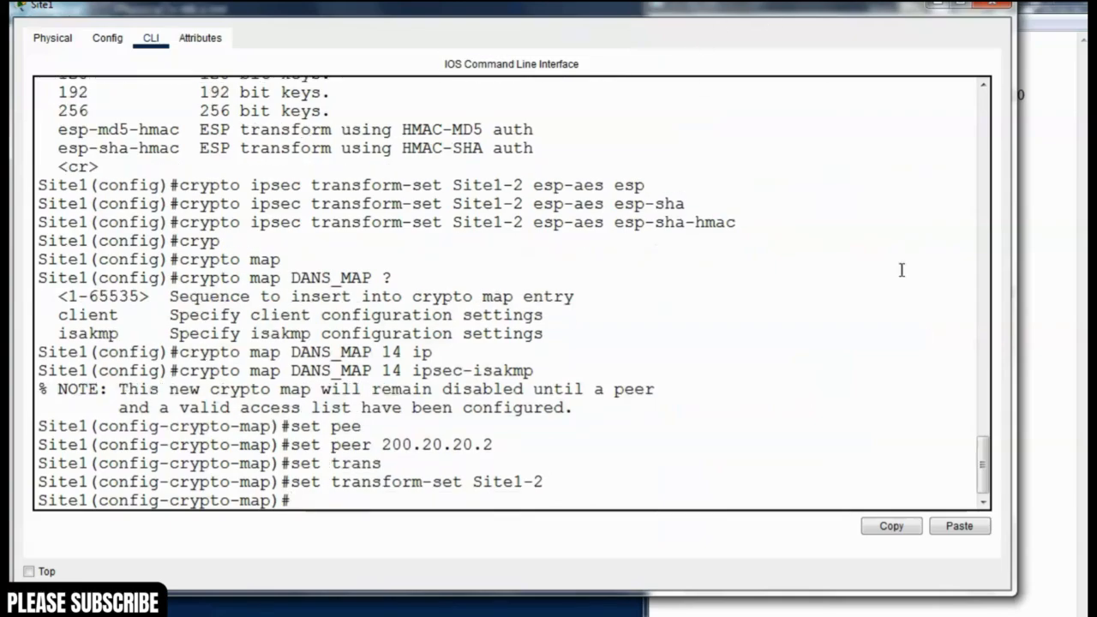
# - Make the crypto map match address 100, the access list number given in the notes
pyautogui.hotkey('alt', 'Tab')
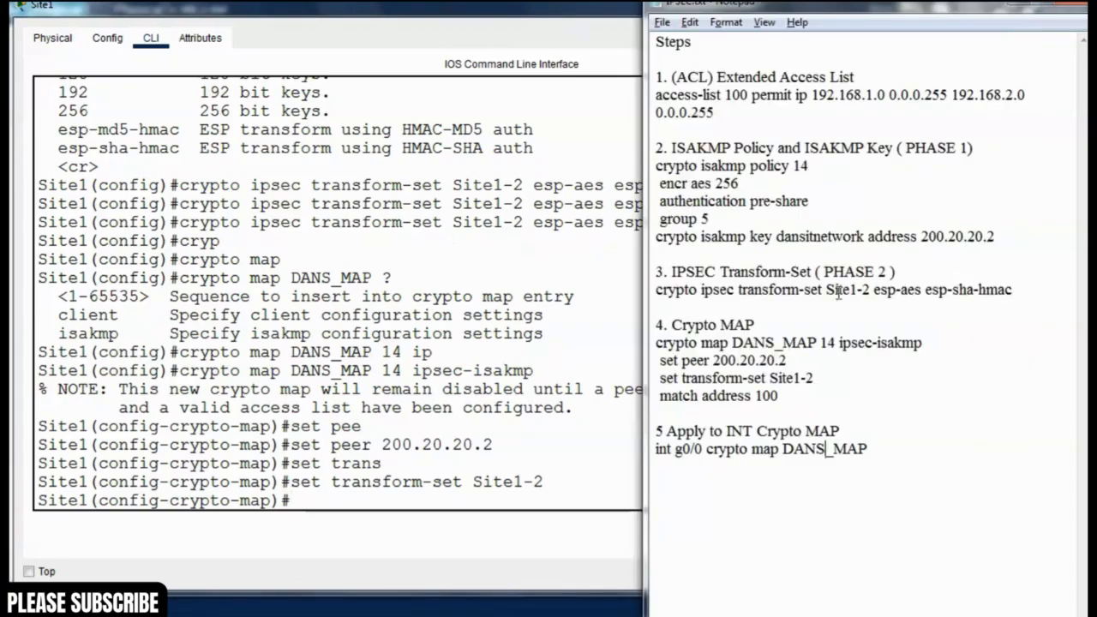
pyautogui.doubleClick(736, 95)
pyautogui.click(310, 507)
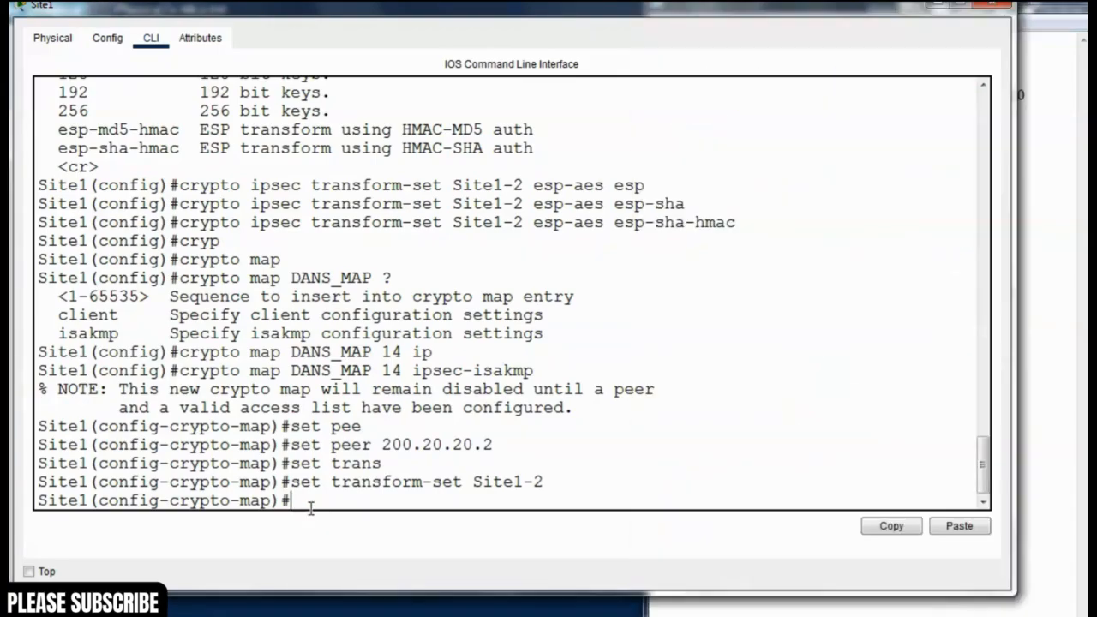
pyautogui.write('match')
pyautogui.press('Tab')
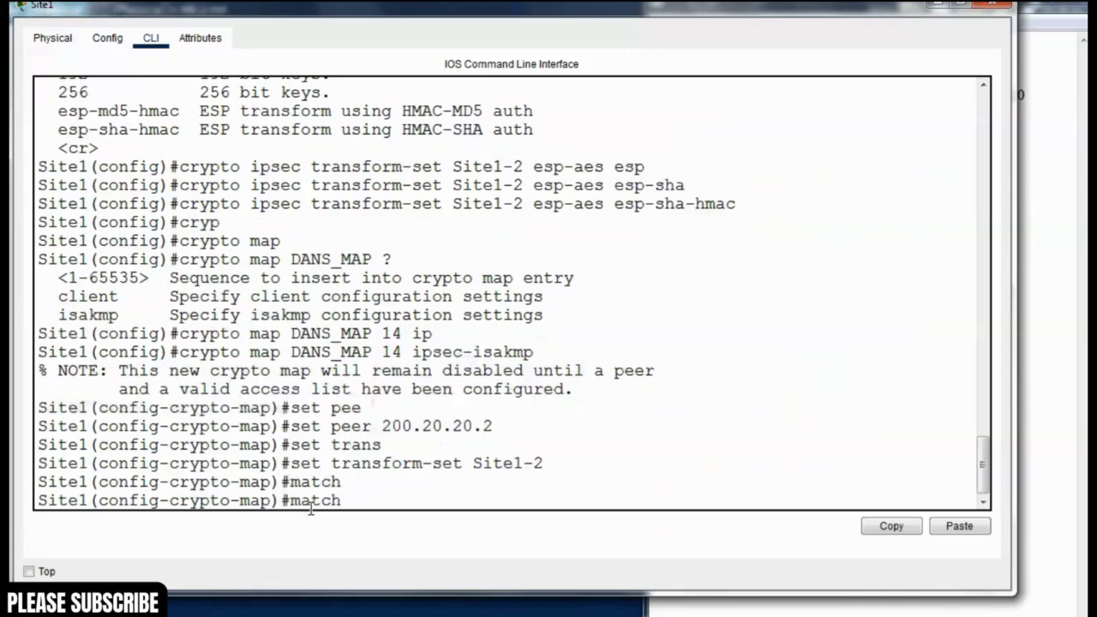
pyautogui.write('100')
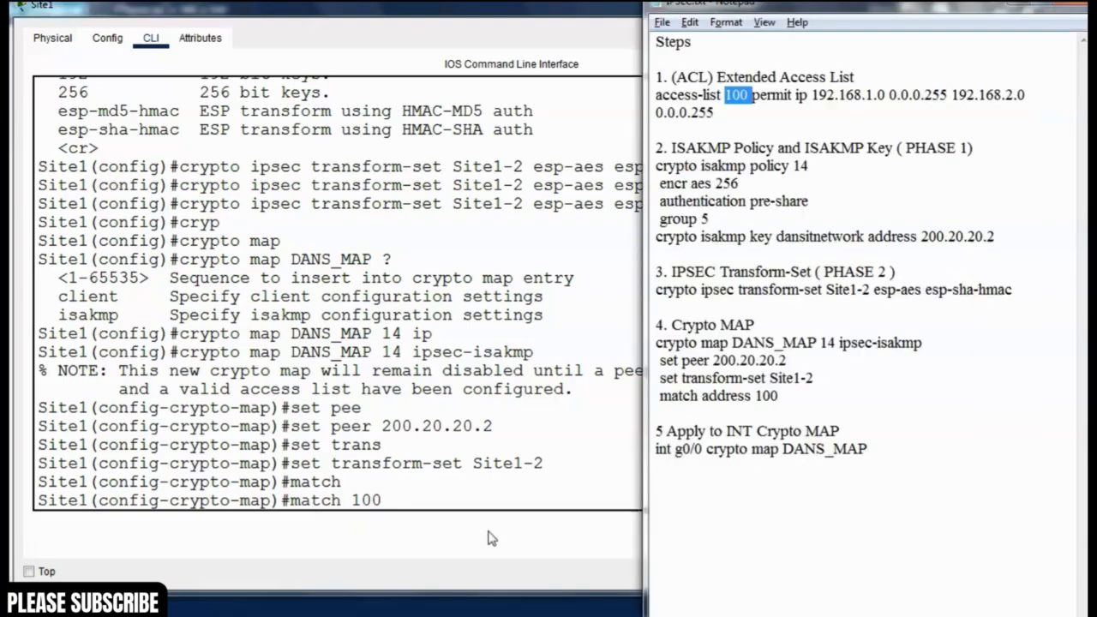
pyautogui.press('BackSpace')
pyautogui.press('BackSpace')
pyautogui.press('BackSpace')
pyautogui.write('ad')
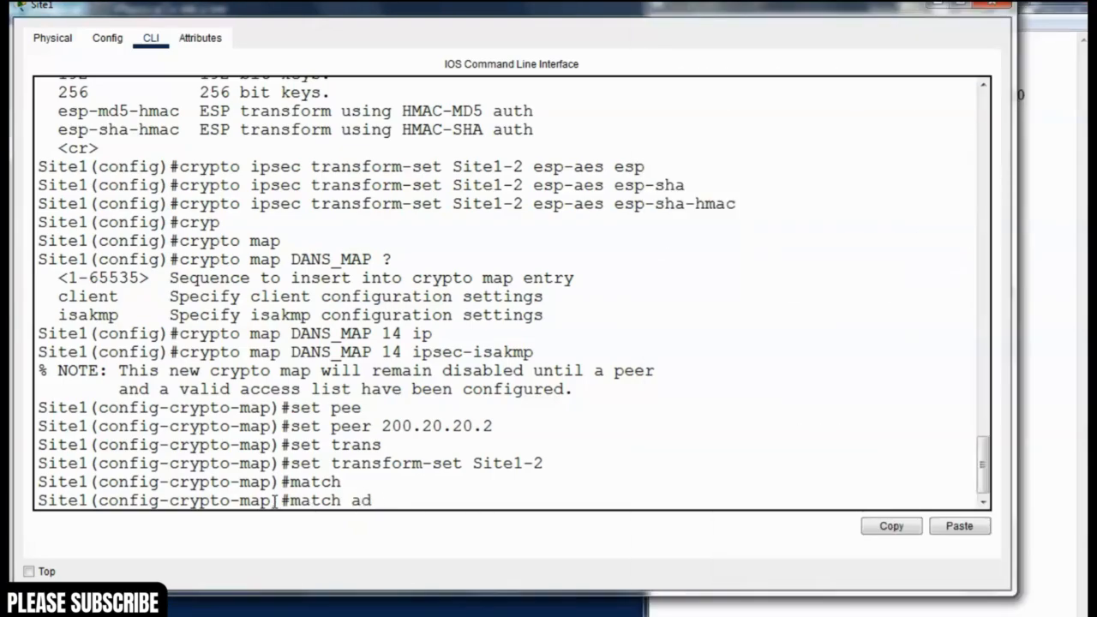
pyautogui.write('dress 100')
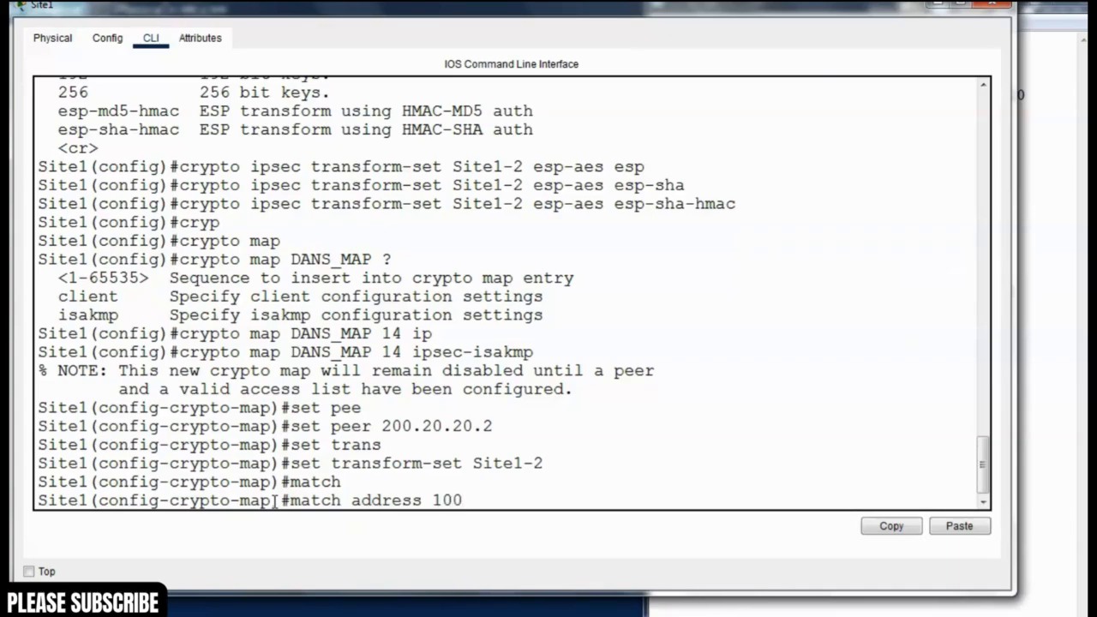
pyautogui.press('Return')
# - Check the outside interface in the notes and topology, exit crypto map configuration, and enter interface g0/0 on Site1
pyautogui.hotkey('alt', 'Tab')
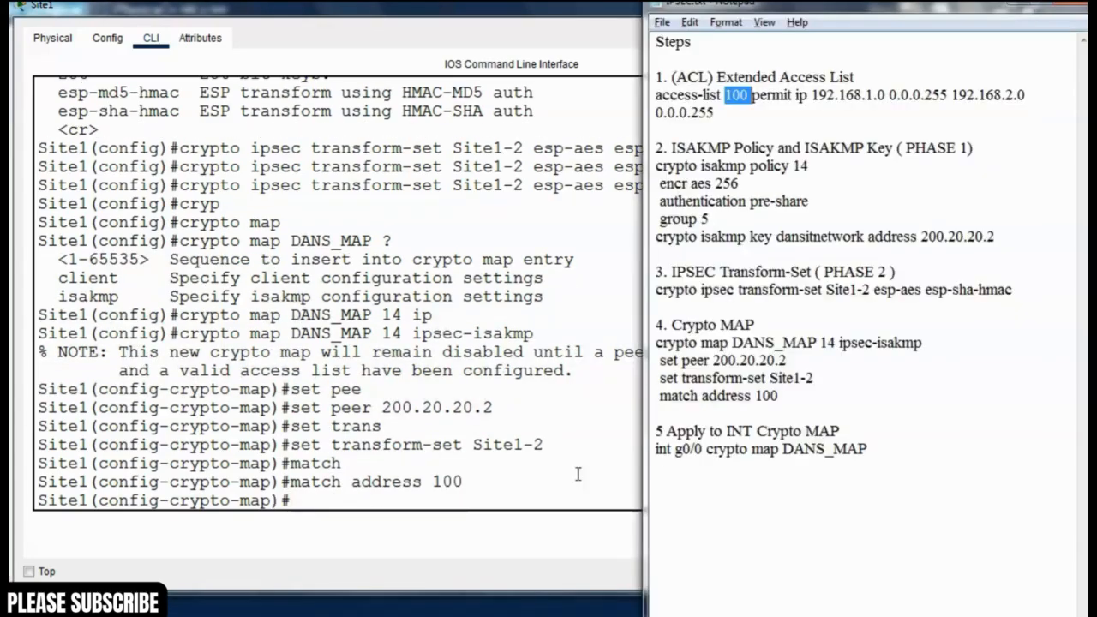
pyautogui.click(802, 411)
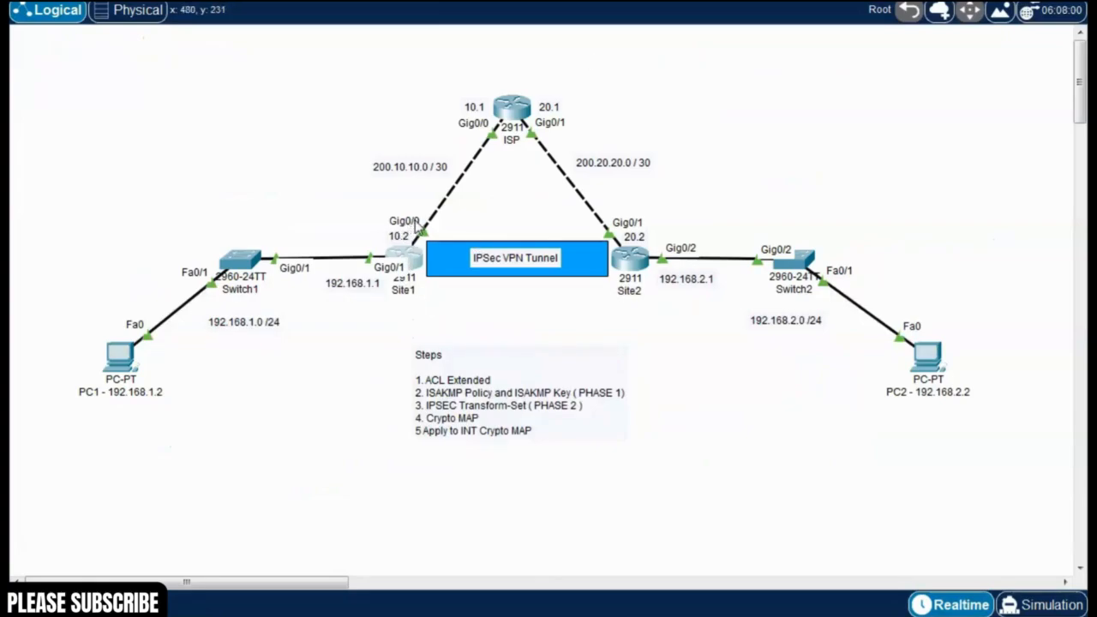
pyautogui.hotkey('alt', 'Tab')
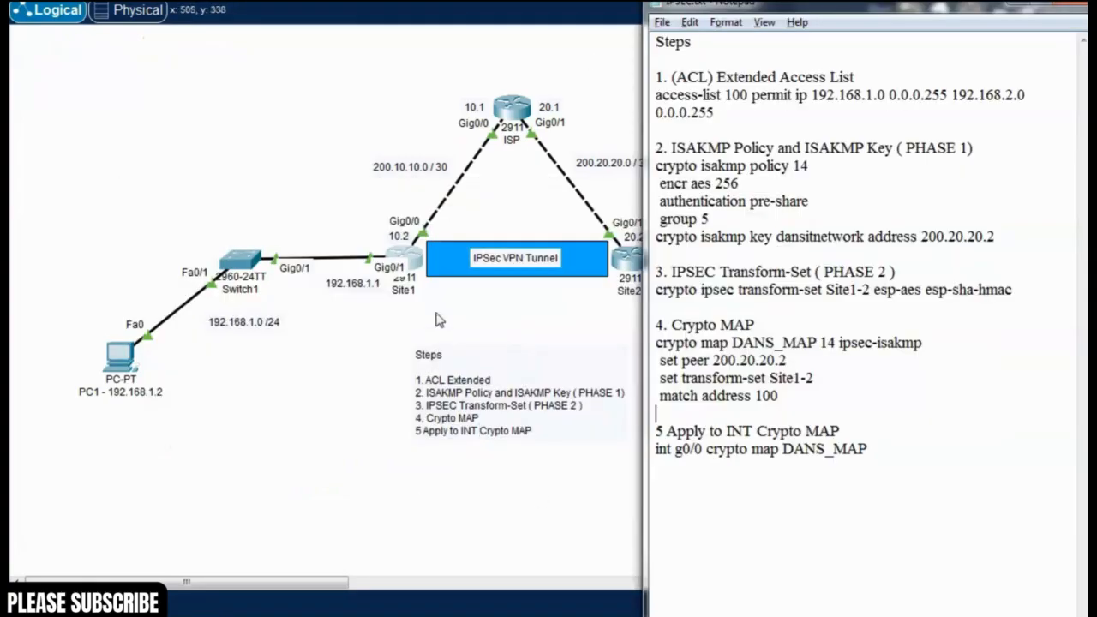
pyautogui.hotkey('alt', 'Tab')
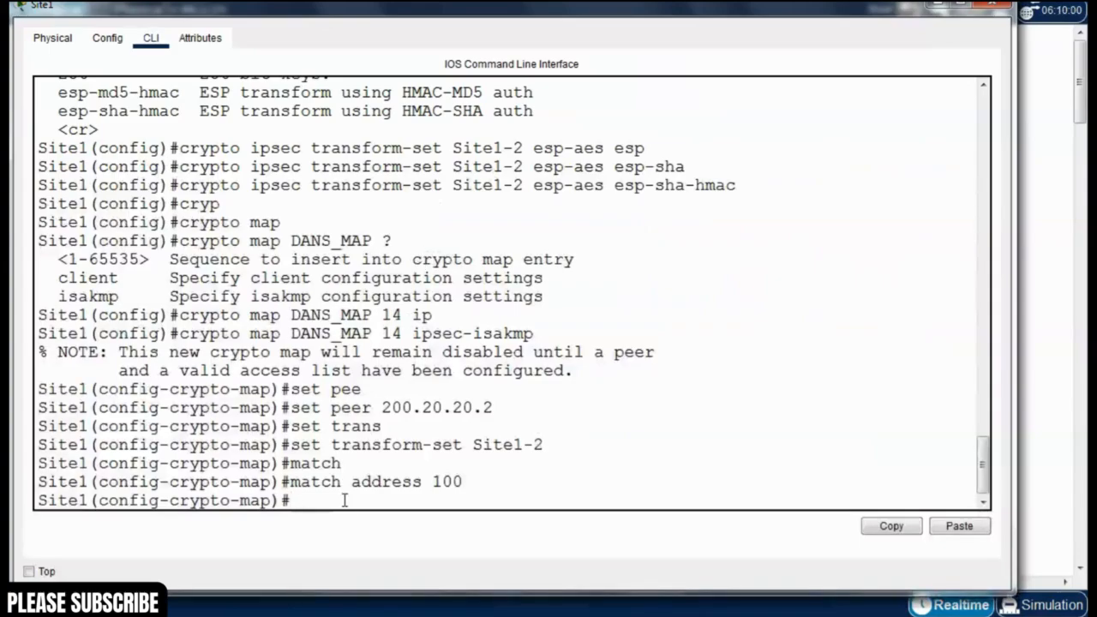
pyautogui.write('exit')
pyautogui.press('Return')
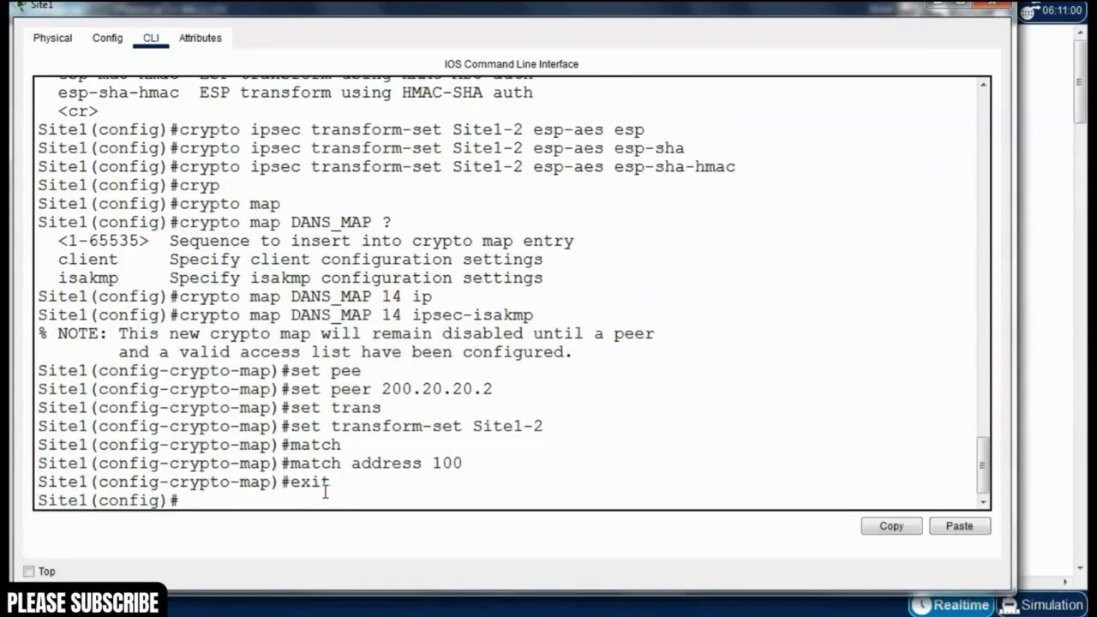
pyautogui.write('int g0/')
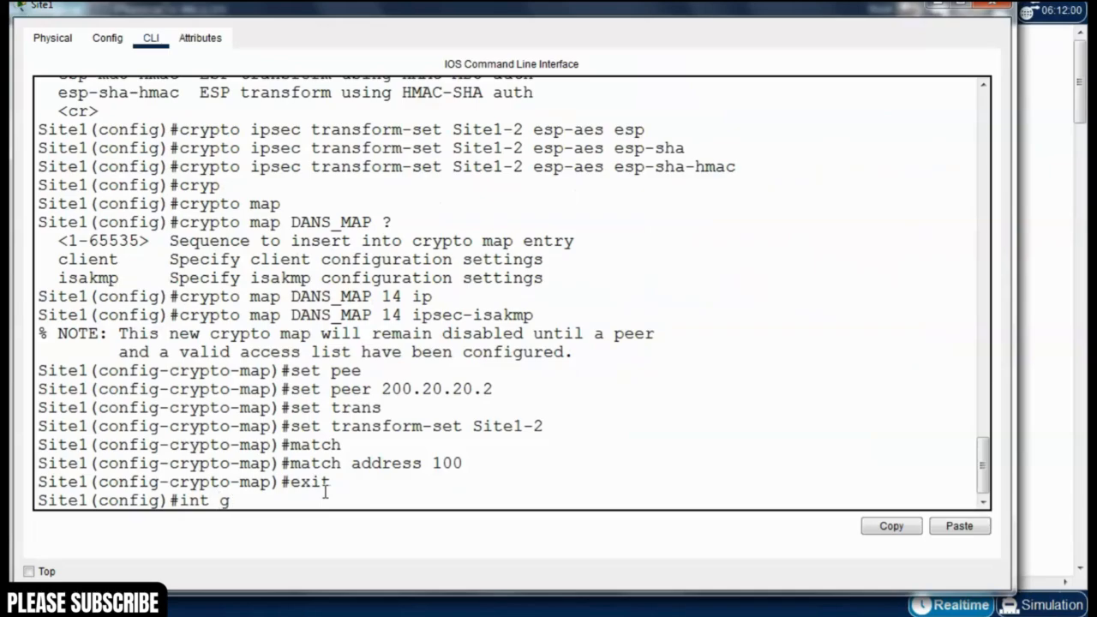
pyautogui.press('BackSpace')
pyautogui.write('/0')
pyautogui.press('Return')
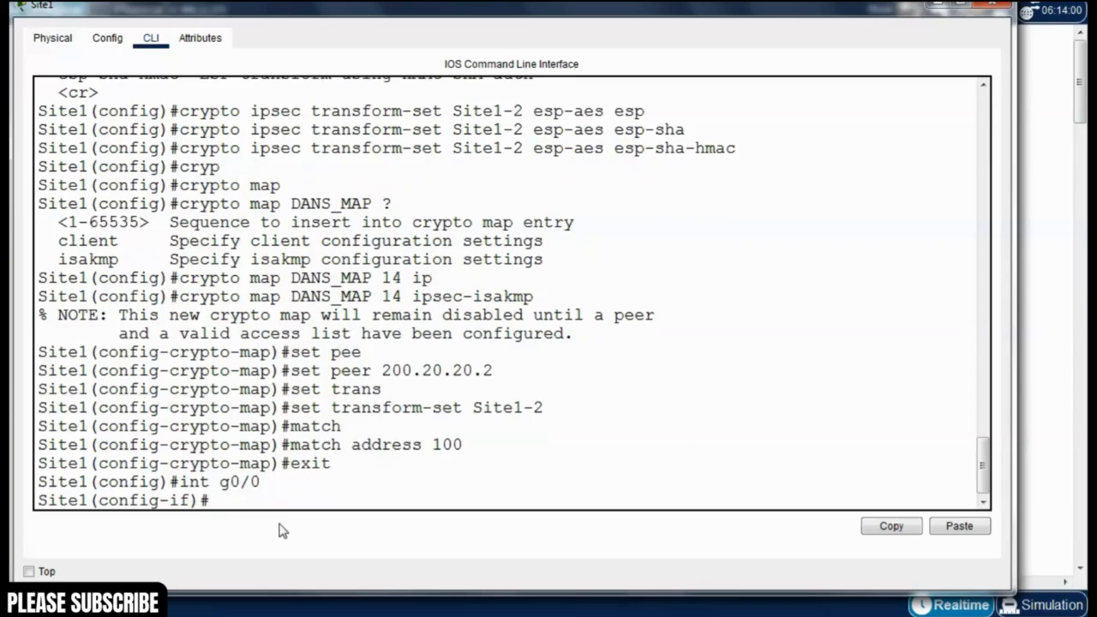
# - Apply crypto map DANS_MAP to interface g0/0 on Site1
pyautogui.write('crypt')
pyautogui.press('Tab')
pyautogui.write('map')
pyautogui.press('Tab')
pyautogui.press('Tab')
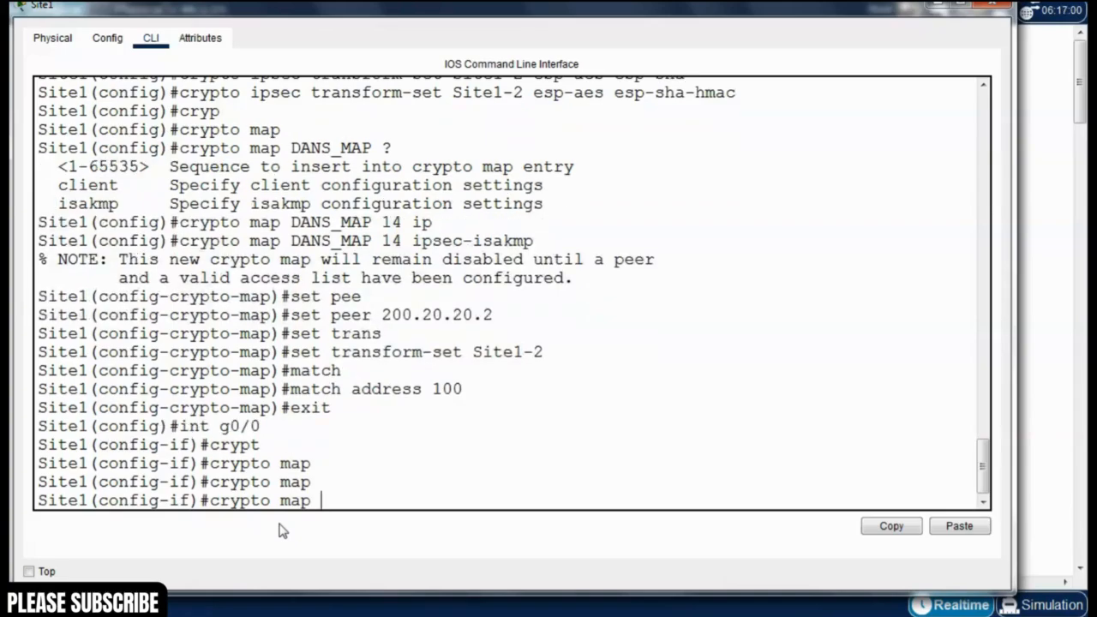
pyautogui.write('DANS')
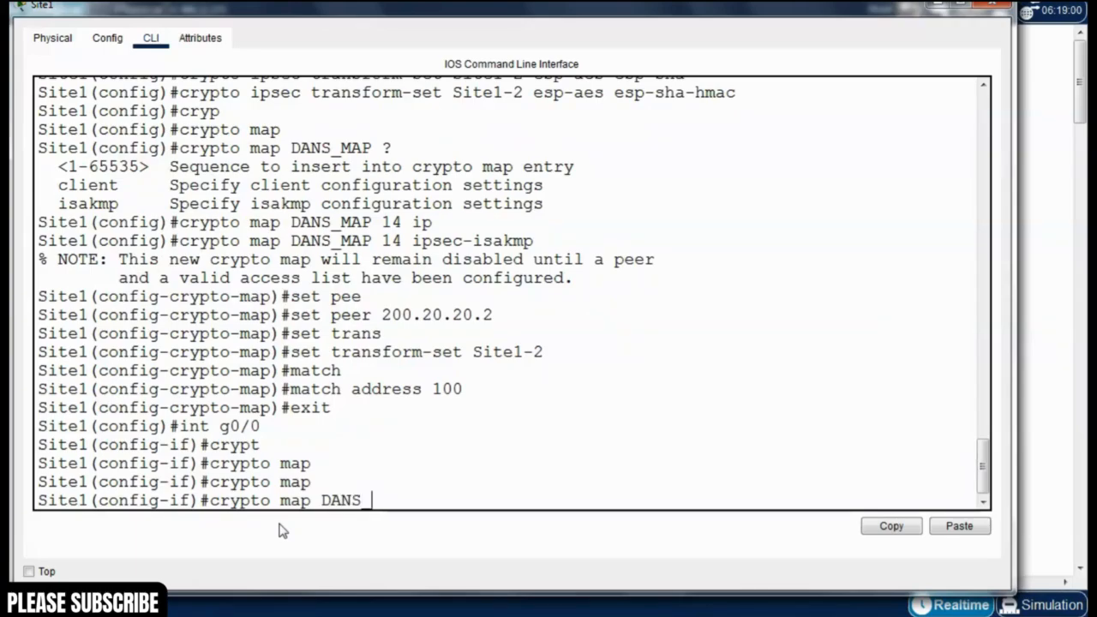
pyautogui.write('_MAP')
pyautogui.press('Return')
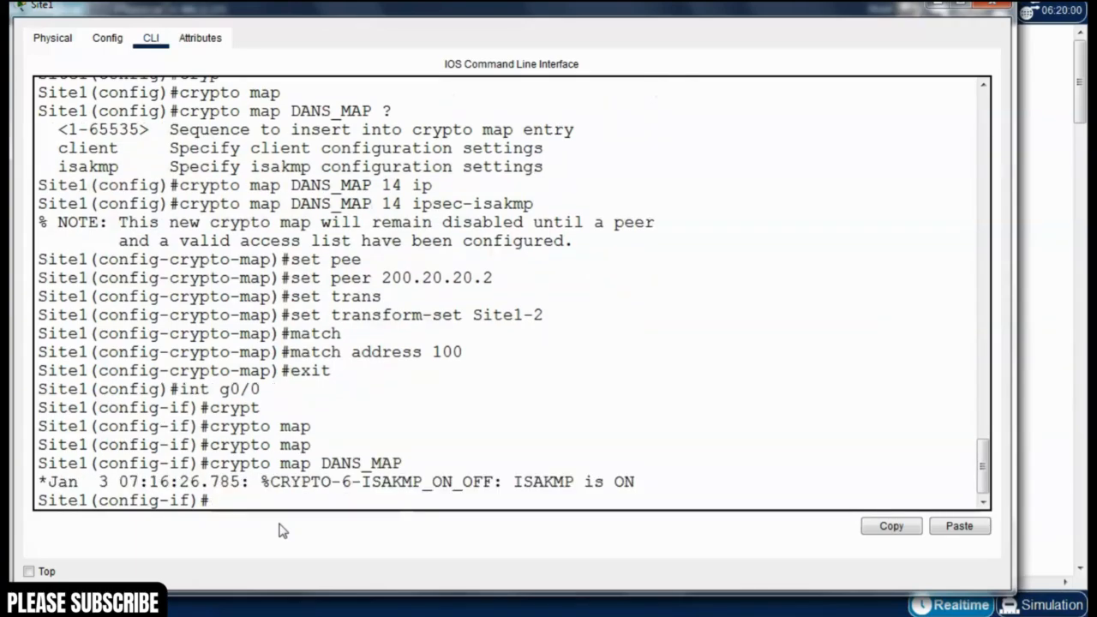
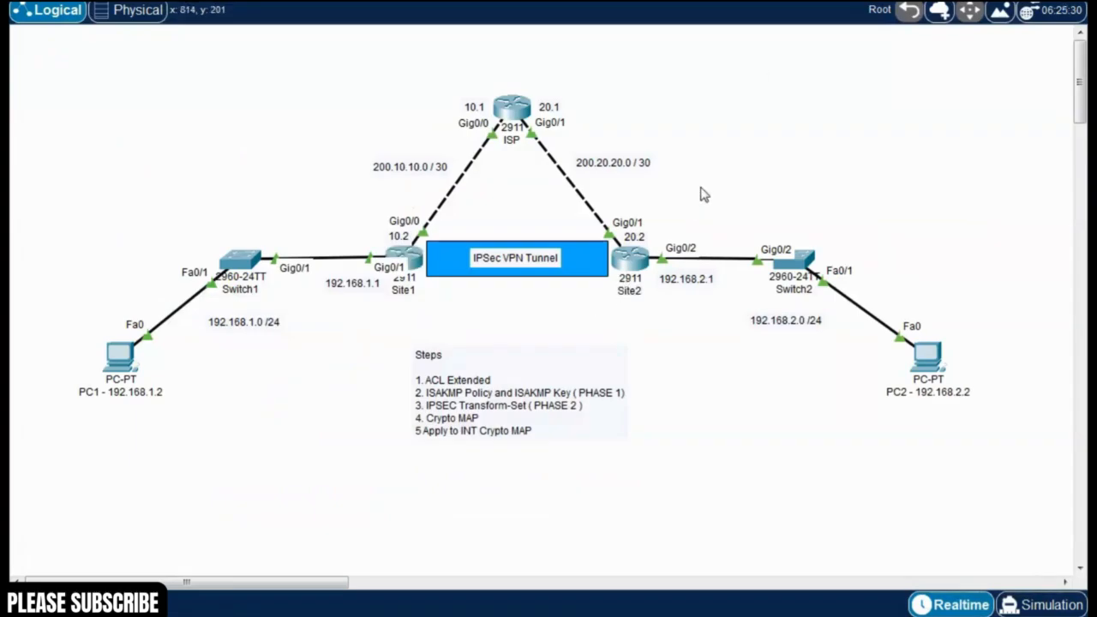
# - Adapt the access-list line in the notes for Site2, with source 192.168.2.0 and destination 192.168.1.0
pyautogui.hotkey('alt', 'Tab')
pyautogui.click(838, 206)
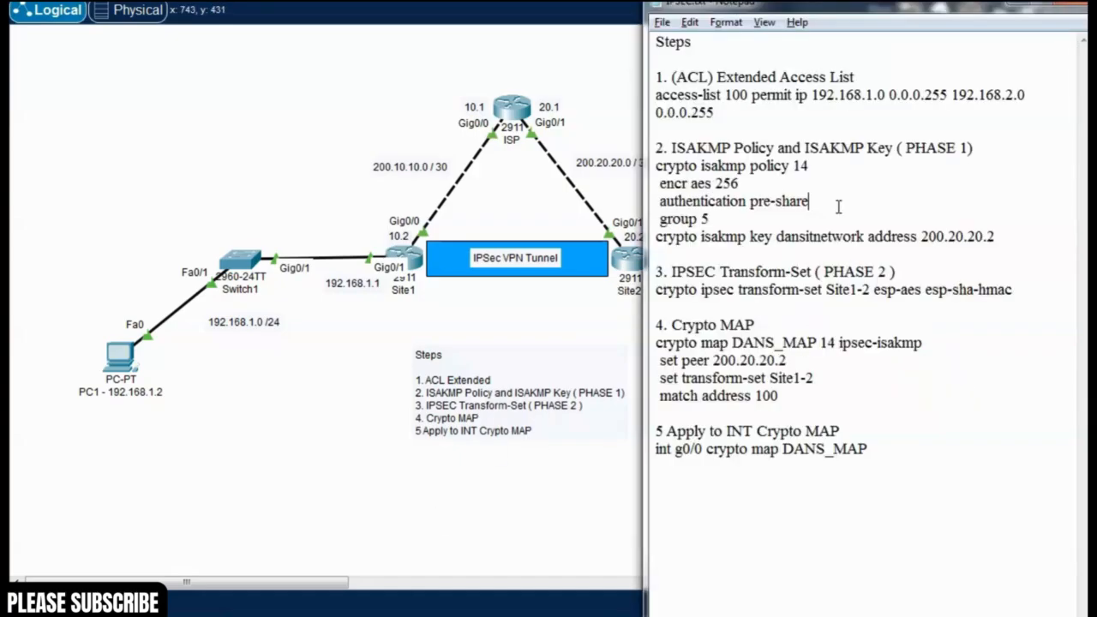
pyautogui.click(814, 96)
pyautogui.press('BackSpace')
pyautogui.write('2')
pyautogui.click(1018, 95)
pyautogui.press('BackSpace')
pyautogui.write('1')
# - Review the ISAKMP policy lines in the notes and change the ISAKMP key's peer address to 200.10.10.2
pyautogui.moveTo(809, 165); pyautogui.dragTo(665, 183)
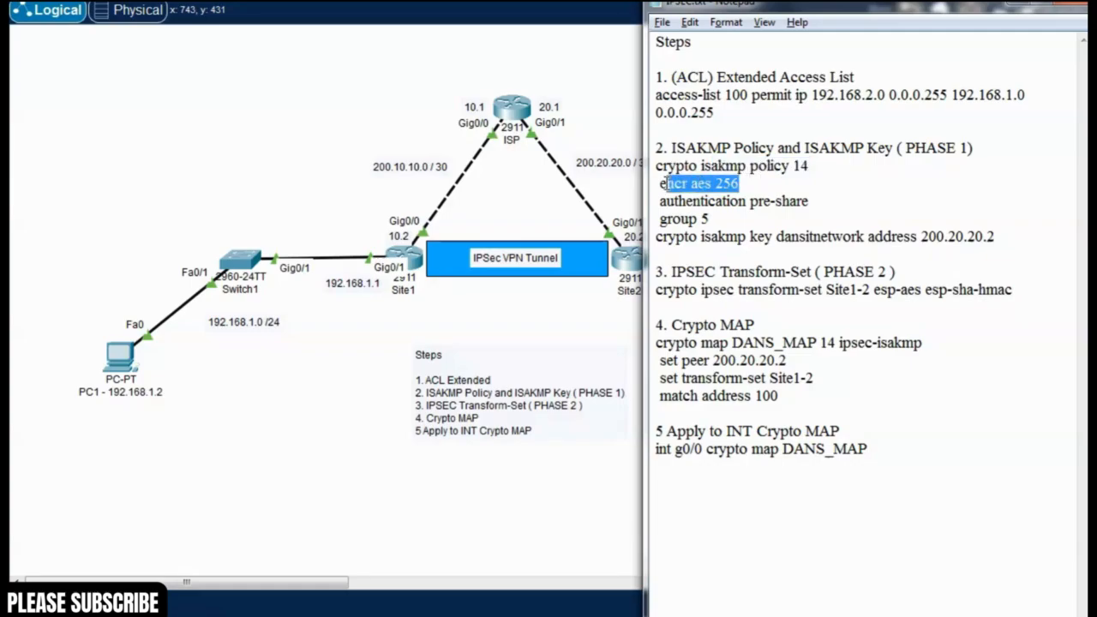
pyautogui.moveTo(808, 200); pyautogui.dragTo(687, 200)
pyautogui.click(728, 220)
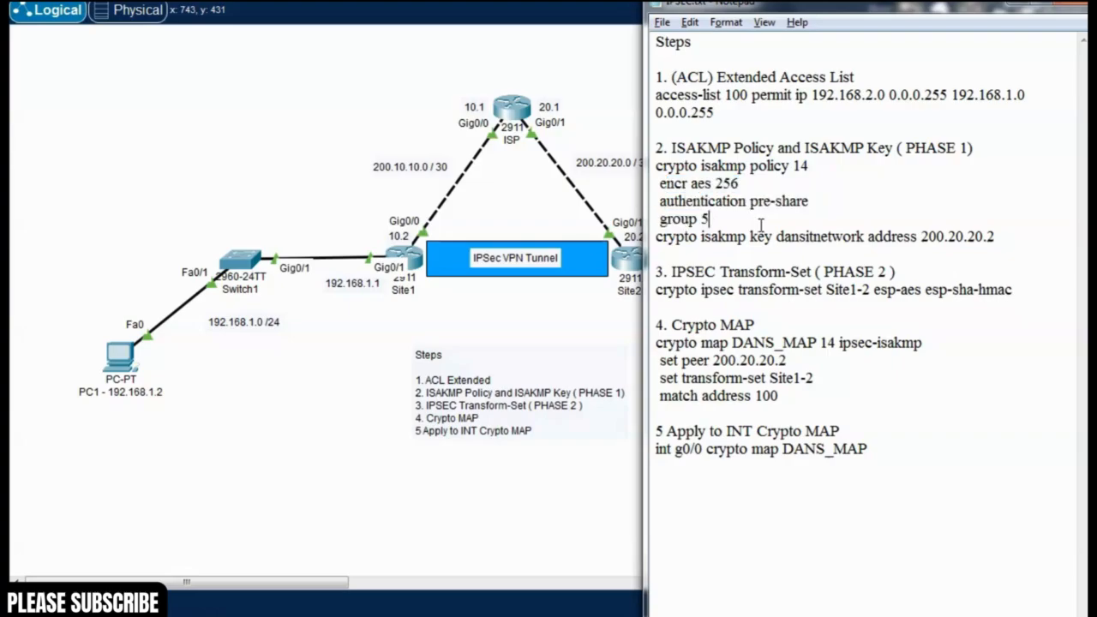
pyautogui.click(963, 236)
pyautogui.press('BackSpace')
pyautogui.press('BackSpace')
pyautogui.write('10')
pyautogui.press('BackSpace')
pyautogui.press('BackSpace')
pyautogui.write('10')
# - Rename the transform set in the phase 2 line of the notes to Site2-1
pyautogui.click(857, 290)
pyautogui.press('BackSpace')
pyautogui.write('2')
pyautogui.press('BackSpace')
pyautogui.write('1')
# - Examine and highlight the pre-shared key in the crypto isakmp key line of the notes
pyautogui.doubleClick(808, 237)
pyautogui.click(808, 237)
pyautogui.write('it')
pyautogui.moveTo(777, 237); pyautogui.dragTo(865, 236)
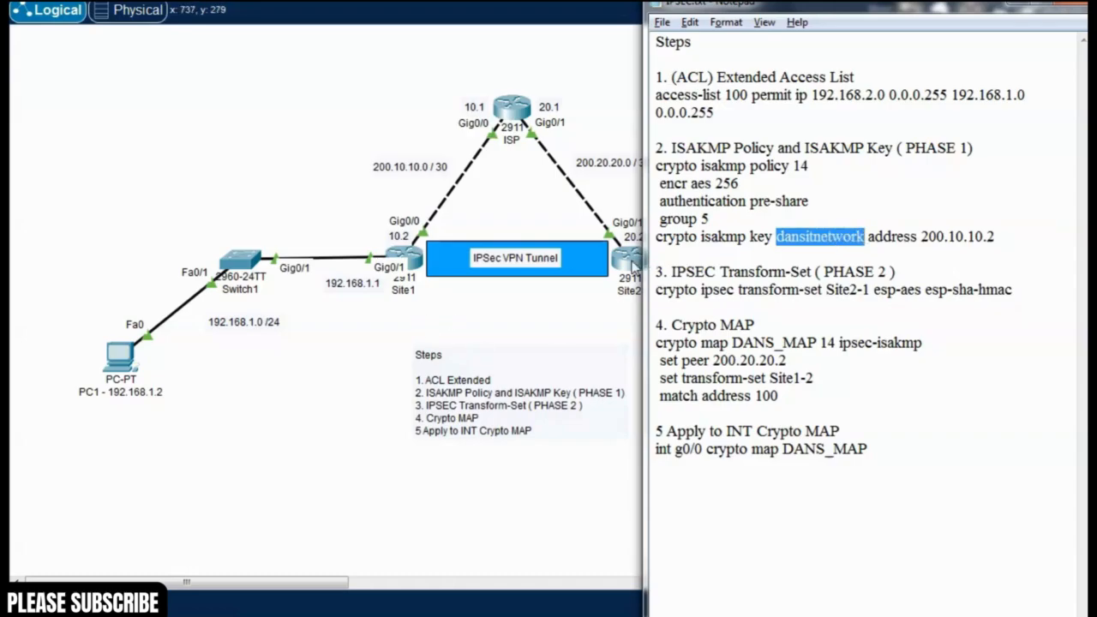
# - Change the peer address in the crypto map section of the notes to 200.10.10.2
pyautogui.click(812, 254)
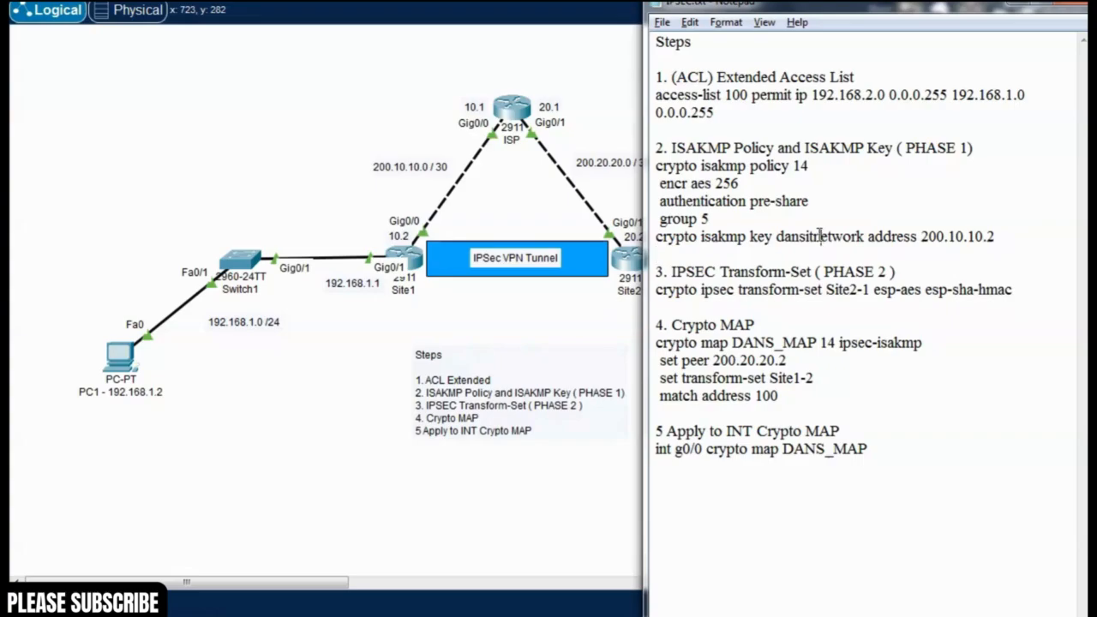
pyautogui.doubleClick(819, 236)
pyautogui.click(819, 236)
pyautogui.click(857, 292)
pyautogui.moveTo(659, 360); pyautogui.dragTo(724, 360)
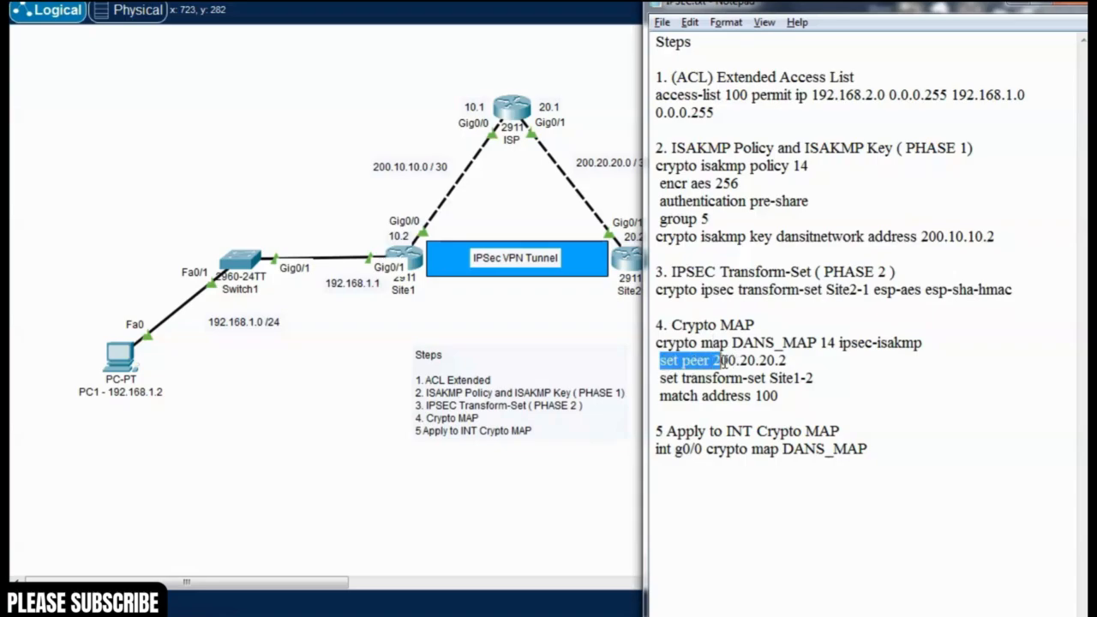
pyautogui.click(755, 378)
pyautogui.press('BackSpace')
pyautogui.press('BackSpace')
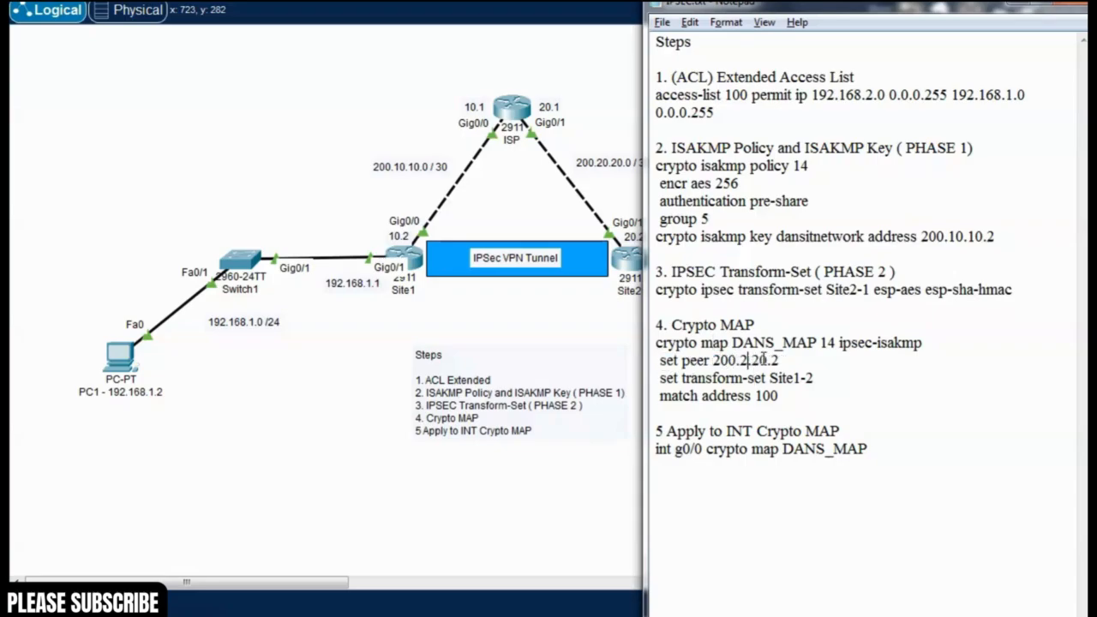
pyautogui.write('10')
pyautogui.press('BackSpace')
pyautogui.press('BackSpace')
pyautogui.write('10')
# - Change the transform-set name in the crypto map section of the notes to Site2-1
pyautogui.moveTo(658, 378); pyautogui.dragTo(741, 377)
pyautogui.click(800, 378)
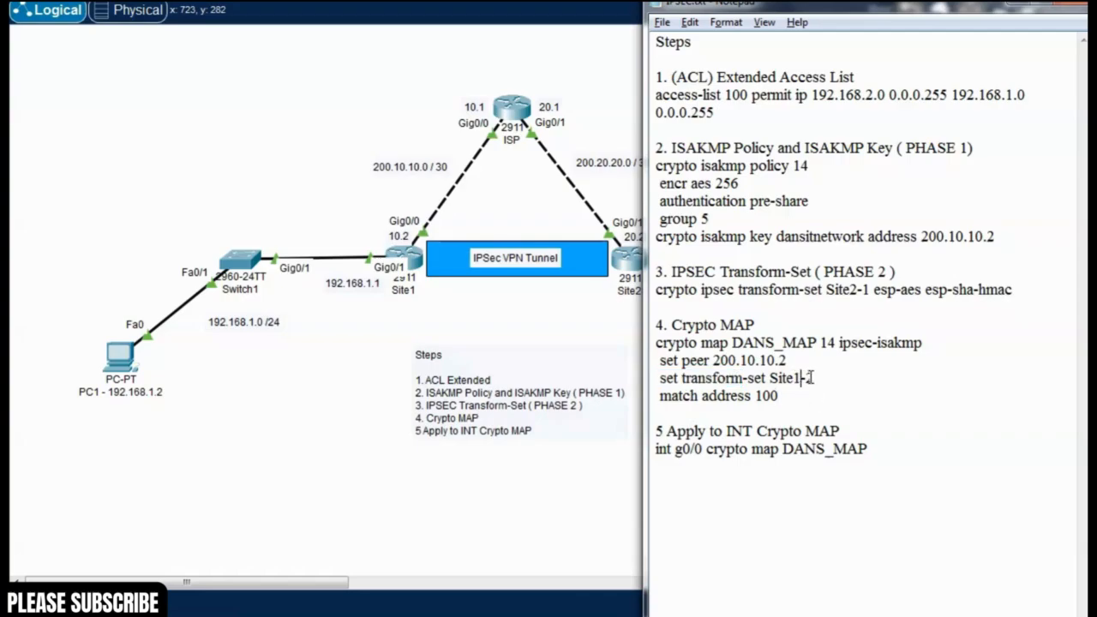
pyautogui.press('BackSpace')
pyautogui.write('2-')
# - Review the match address line of the crypto map notes against the extended access-list line
pyautogui.doubleClick(701, 395)
pyautogui.click(701, 396)
pyautogui.doubleClick(768, 396)
pyautogui.click(833, 236)
pyautogui.moveTo(817, 94); pyautogui.dragTo(1036, 115)
pyautogui.click(940, 107)
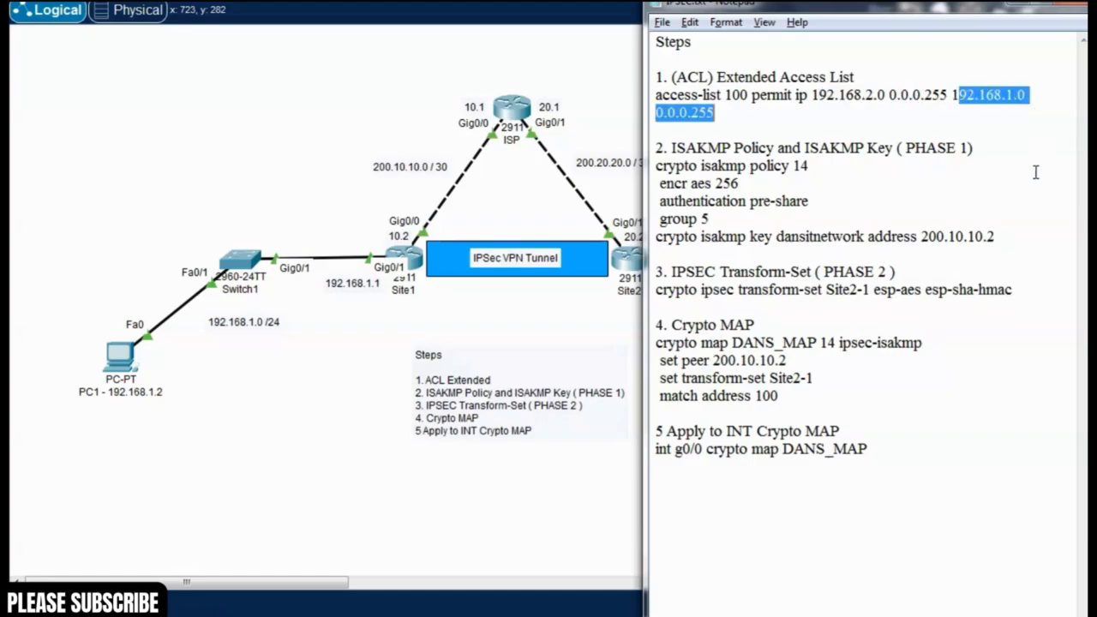
pyautogui.click(1036, 172)
pyautogui.click(929, 462)
# - Switch to Packet Tracer, open the Site2 router's command line and enter global configuration mode
pyautogui.click(578, 94)
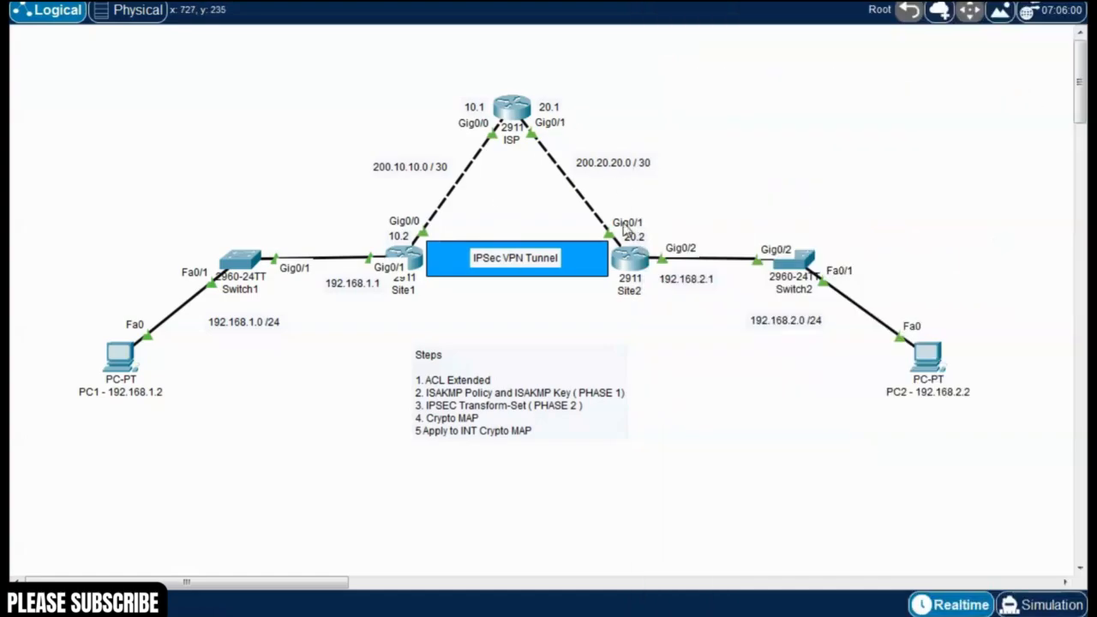
pyautogui.click(628, 261)
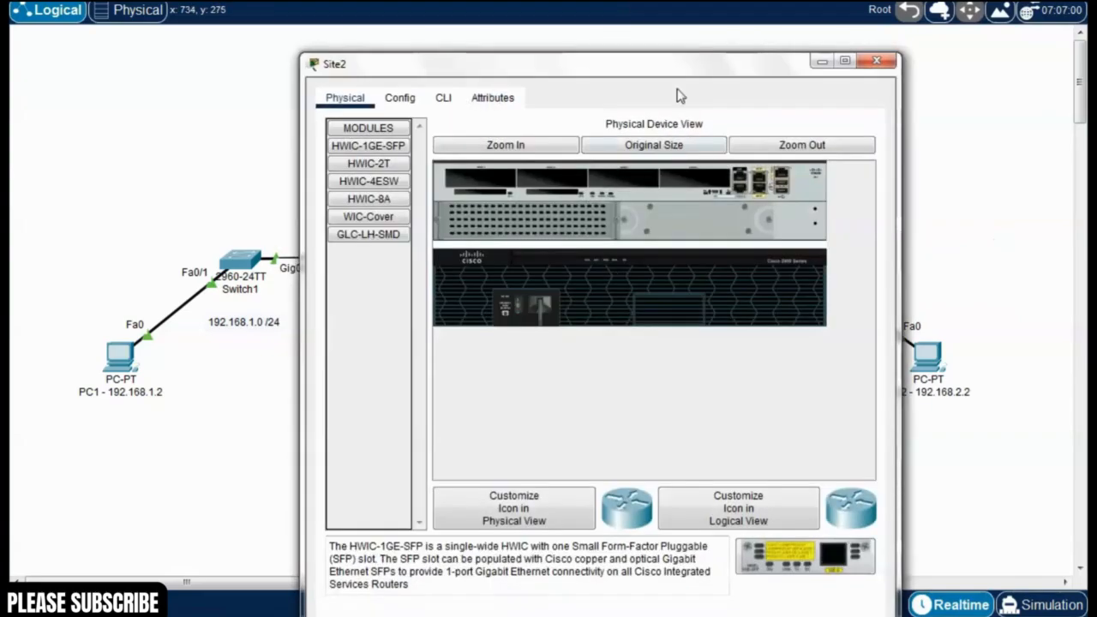
pyautogui.moveTo(710, 73); pyautogui.dragTo(422, 20)
pyautogui.click(161, 51)
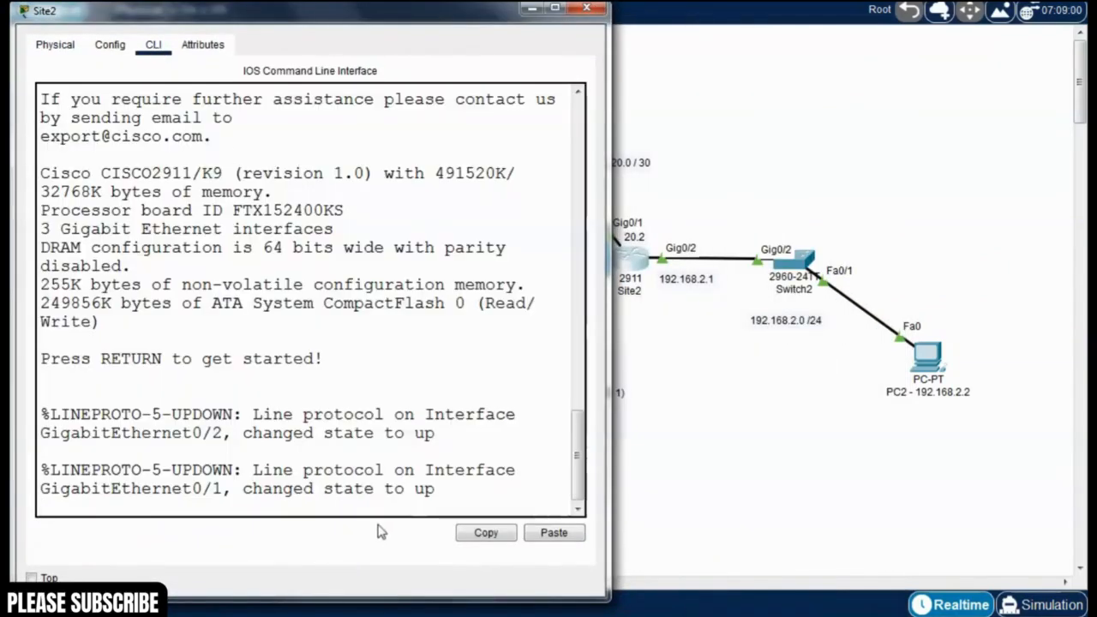
pyautogui.press('Return')
pyautogui.write('e2>e')
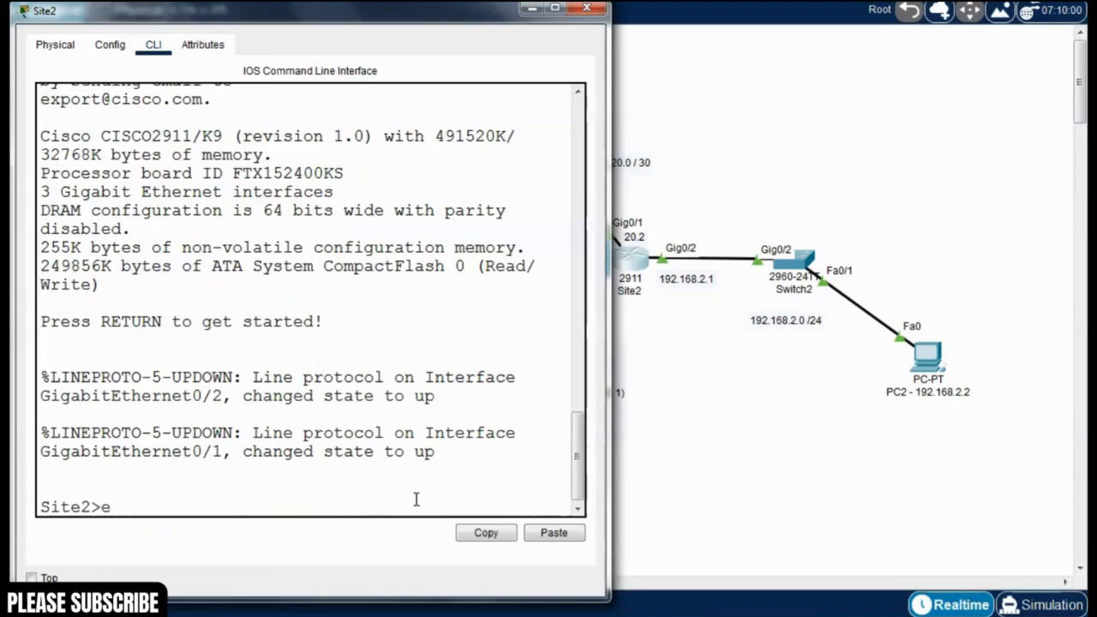
pyautogui.write('nable')
pyautogui.press('Return')
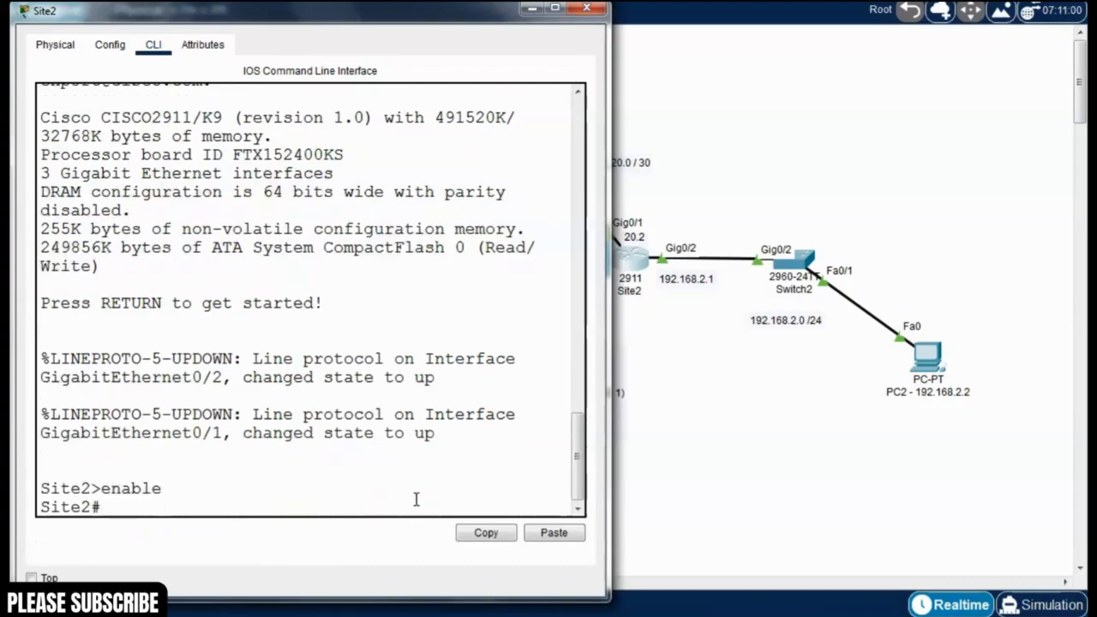
pyautogui.write('conf t')
pyautogui.press('Return')
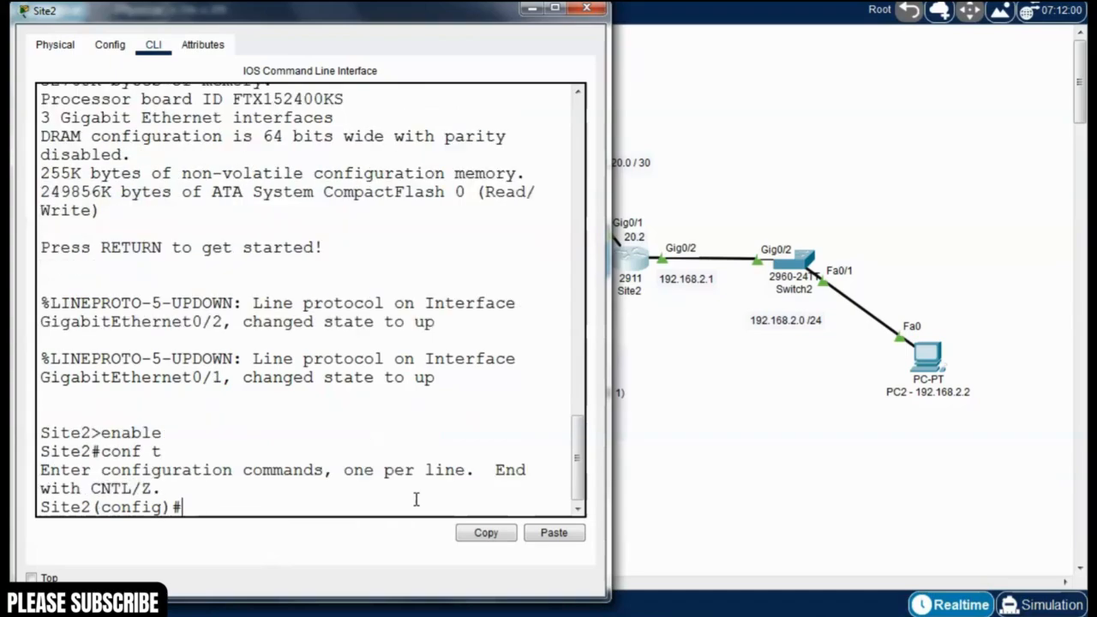
# - Copy the access-list 100 command from the notes and run it on Site2, permitting IP from 192.168.2.0 to 192.168.1.0 with 0.0.0.255 wildcards
pyautogui.hotkey('alt', 'Tab')
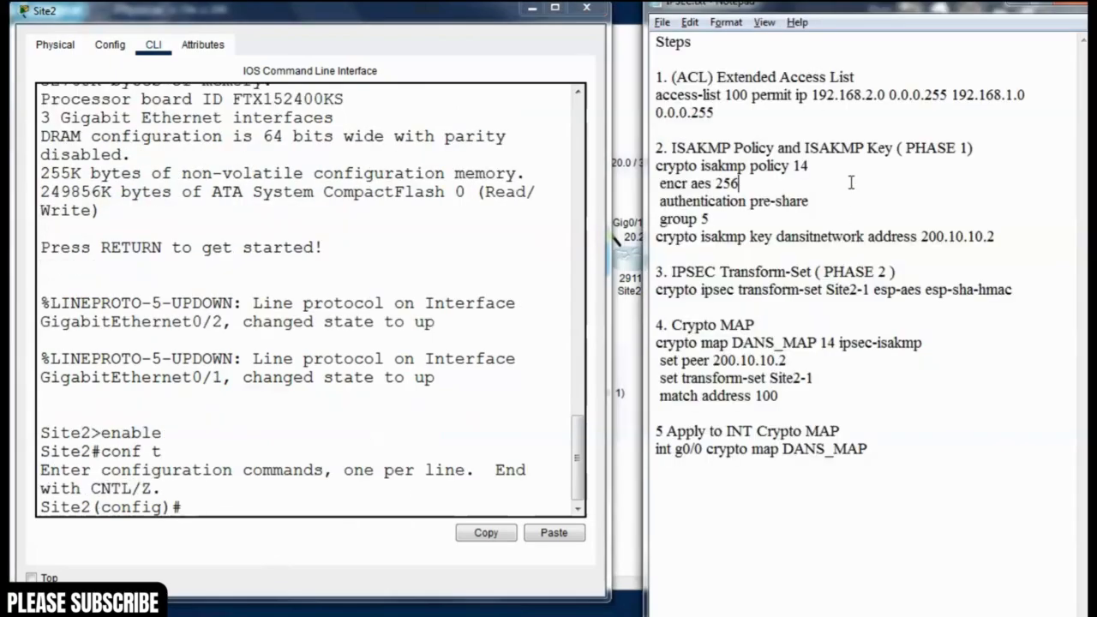
pyautogui.moveTo(733, 115); pyautogui.dragTo(655, 103)
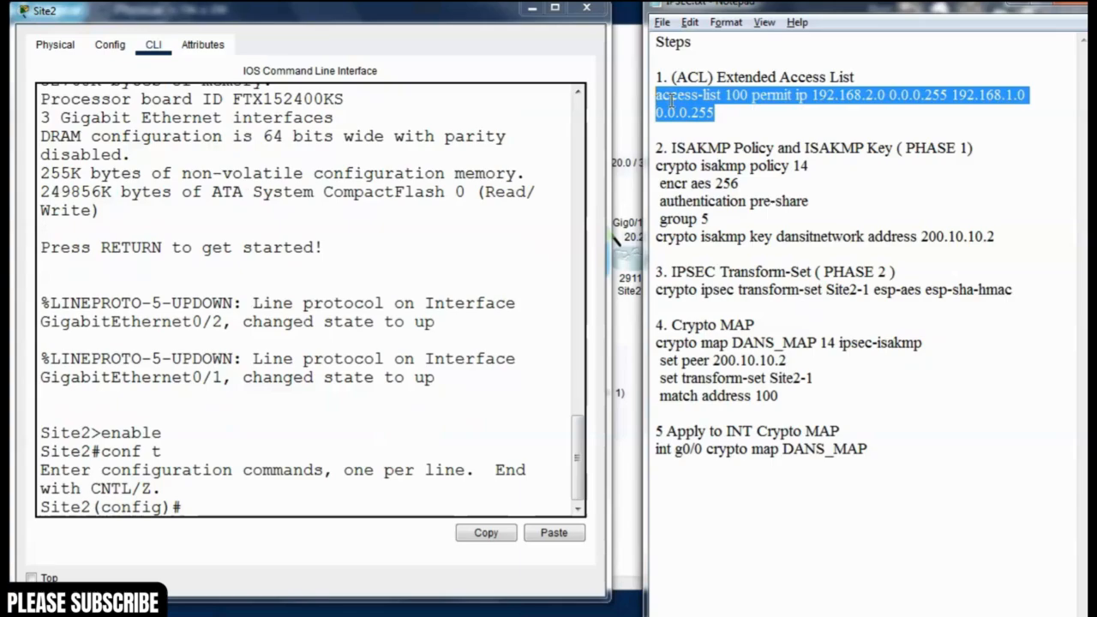
pyautogui.rightClick(671, 101)
pyautogui.click(728, 152)
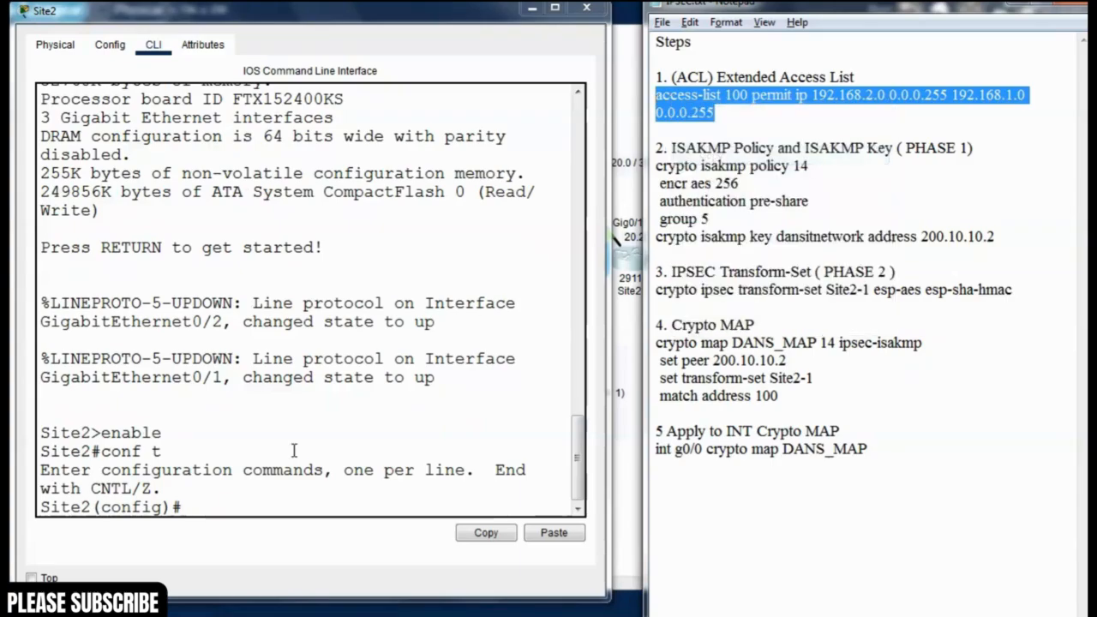
pyautogui.click(192, 510)
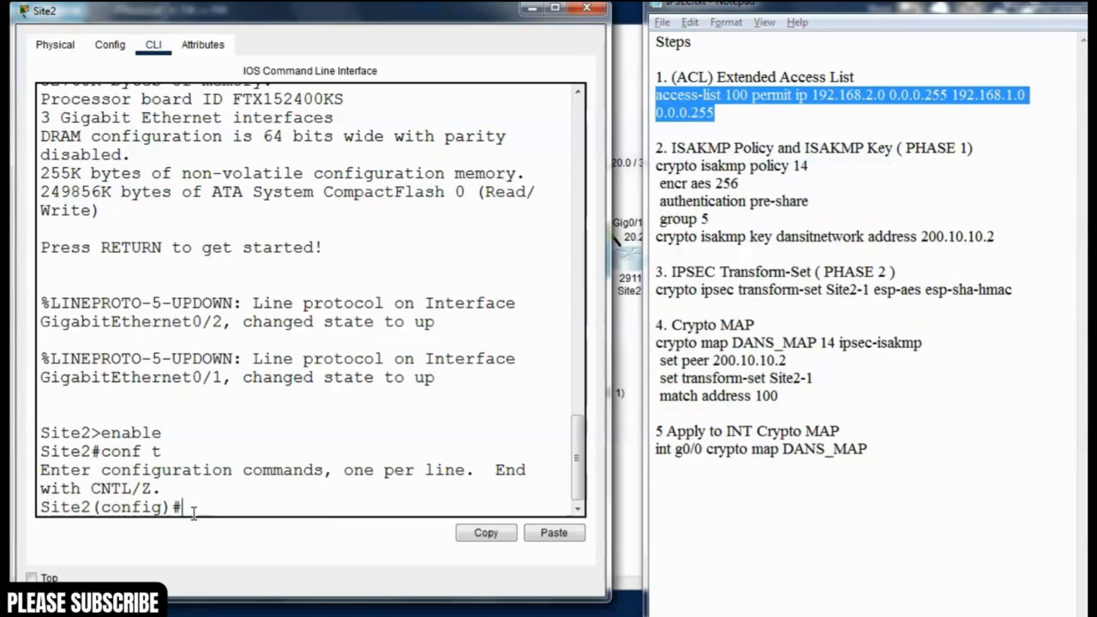
pyautogui.moveTo(271, 19); pyautogui.dragTo(274, 17)
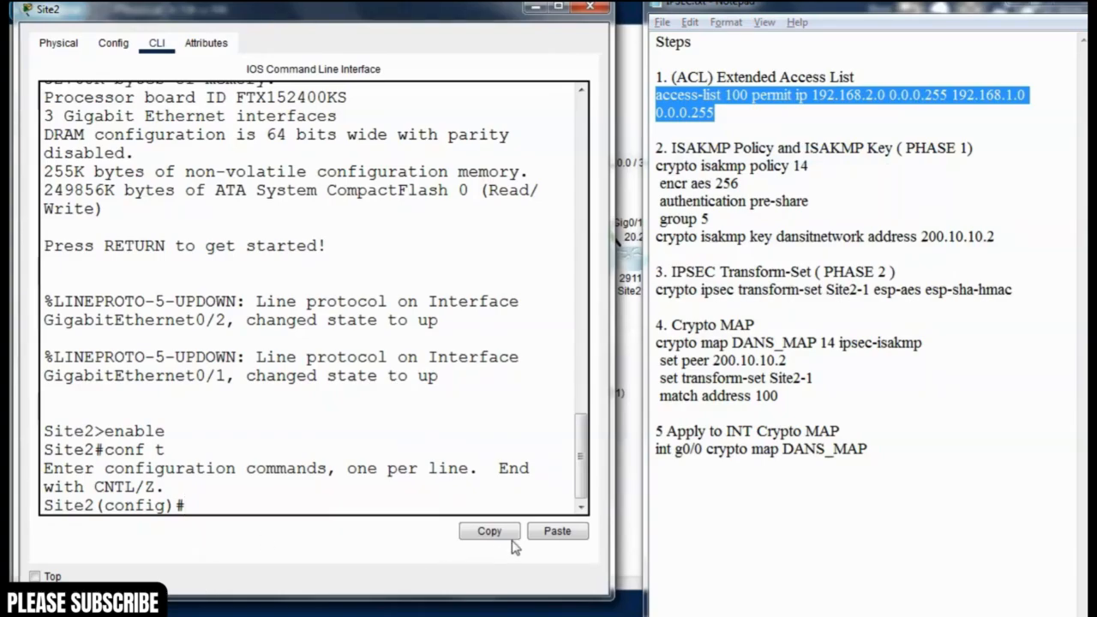
pyautogui.click(539, 532)
pyautogui.press('Return')
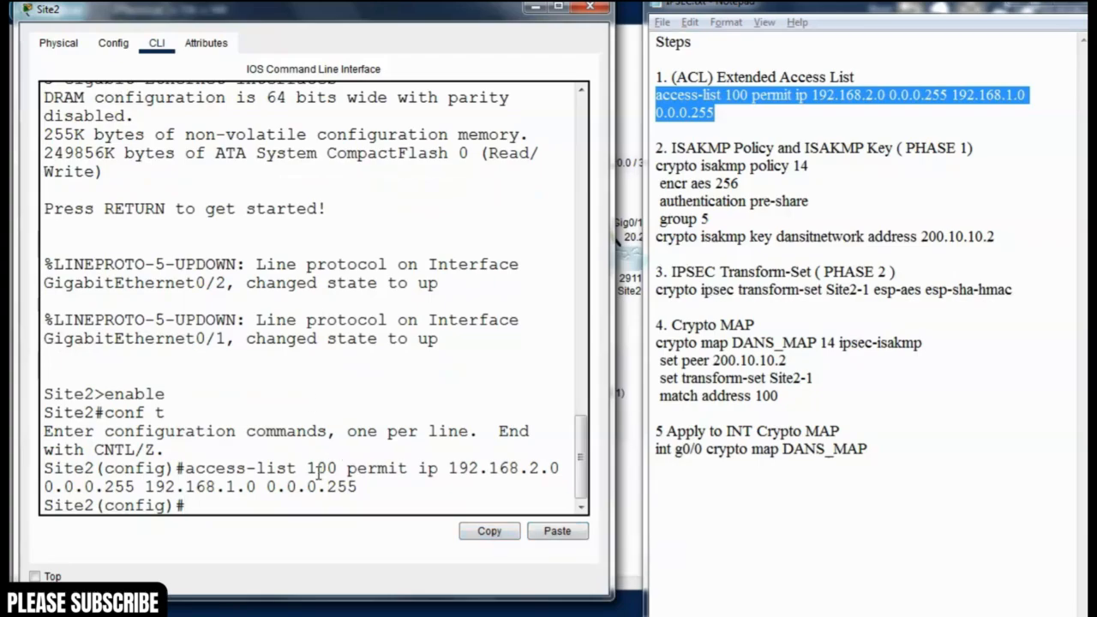
# - Copy the phase 1 commands into Site2: ISAKMP policy 14 with AES 256, pre-share authentication, group 5, and the pre-shared key for peer 200.10.10.2
pyautogui.click(843, 187)
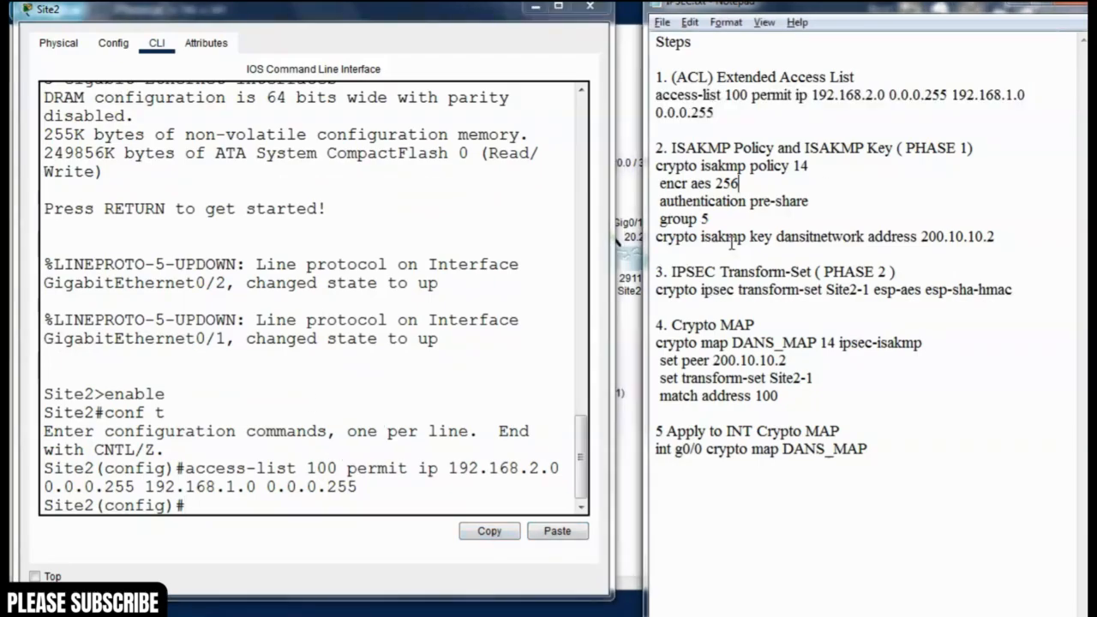
pyautogui.moveTo(995, 238); pyautogui.dragTo(652, 172)
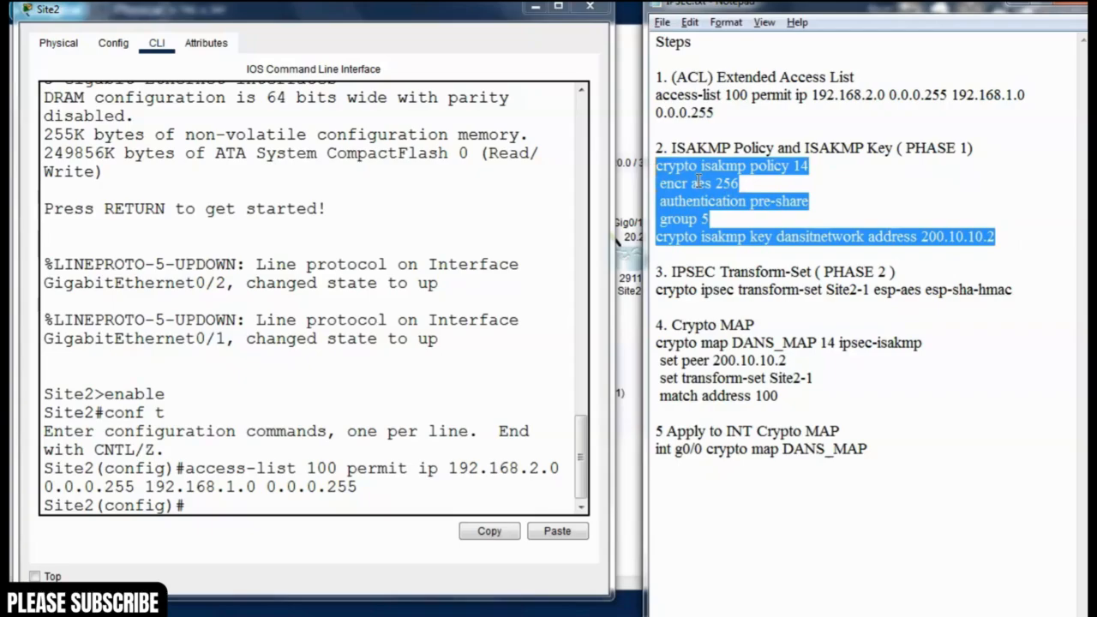
pyautogui.click(536, 537)
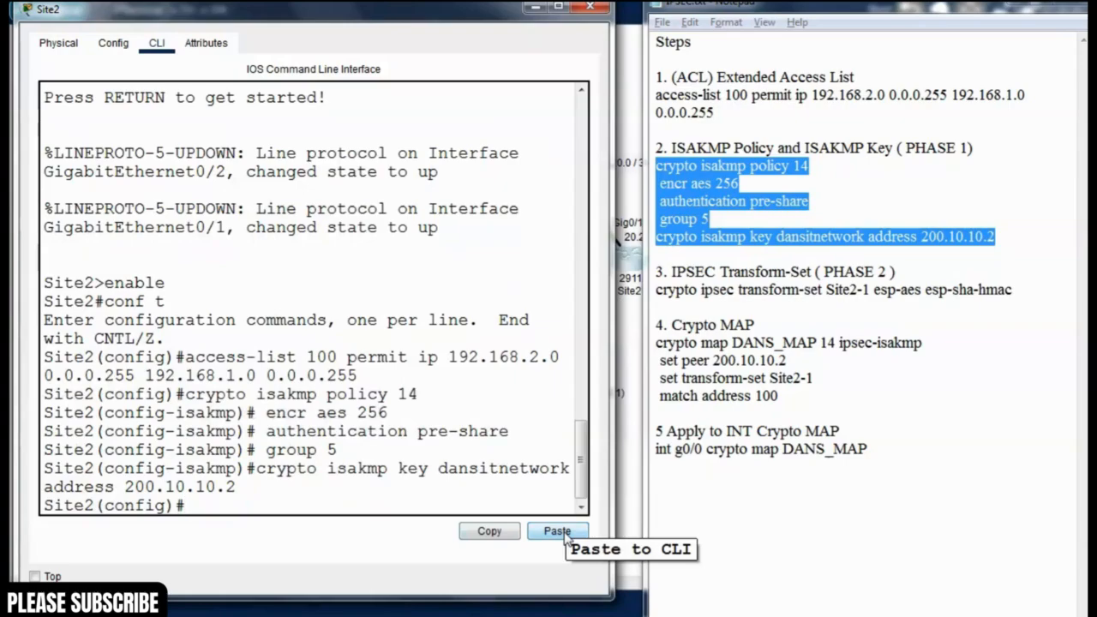
# - Copy the phase 2 command from the notes into Site2 to create transform set Site2-1 with esp-aes and esp-sha-hmac
pyautogui.click(733, 310)
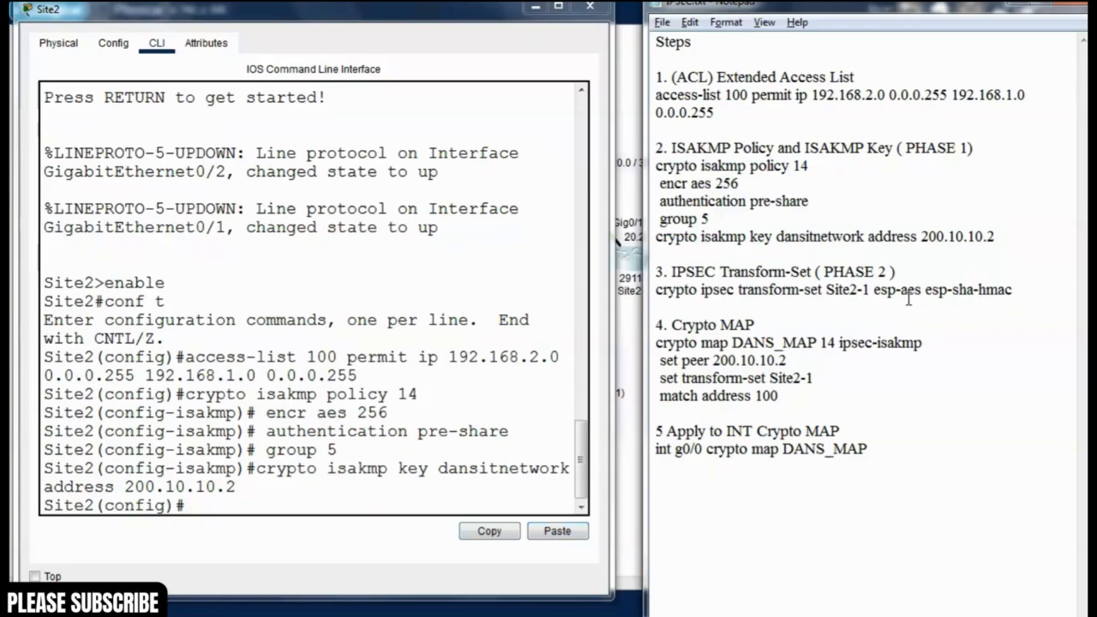
pyautogui.moveTo(1011, 289); pyautogui.dragTo(655, 291)
pyautogui.click(171, 529)
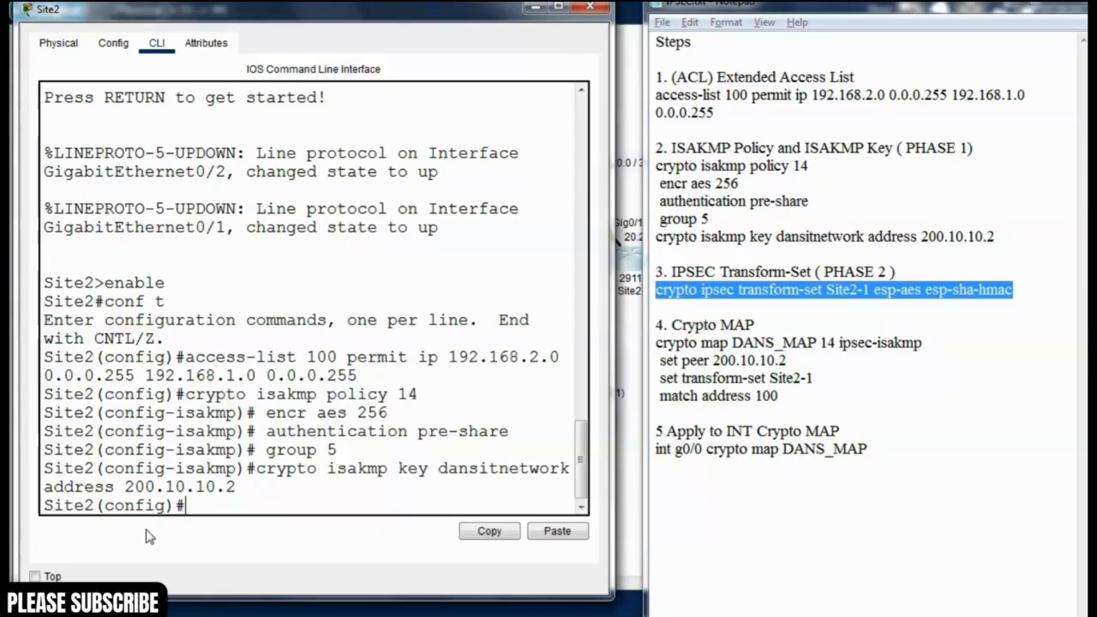
pyautogui.moveTo(185, 506); pyautogui.dragTo(84, 506)
pyautogui.click(554, 532)
pyautogui.press('Return')
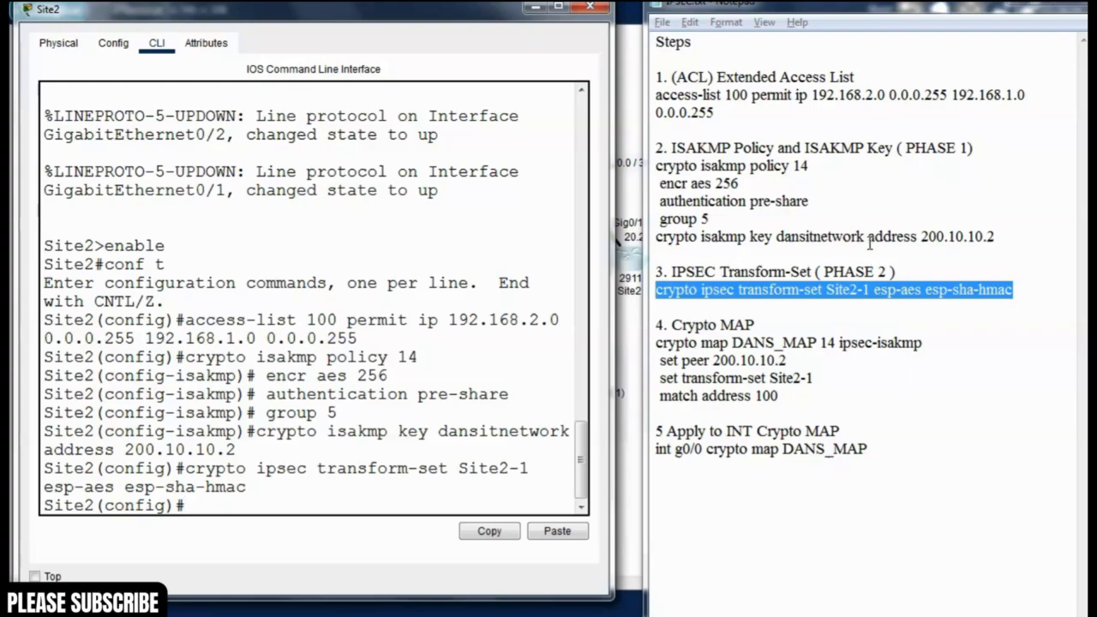
# - Copy the crypto map commands into Site2: DANS_MAP 14 ipsec-isakmp with peer 200.10.10.2, transform set Site2-1 and match address 100
pyautogui.click(857, 220)
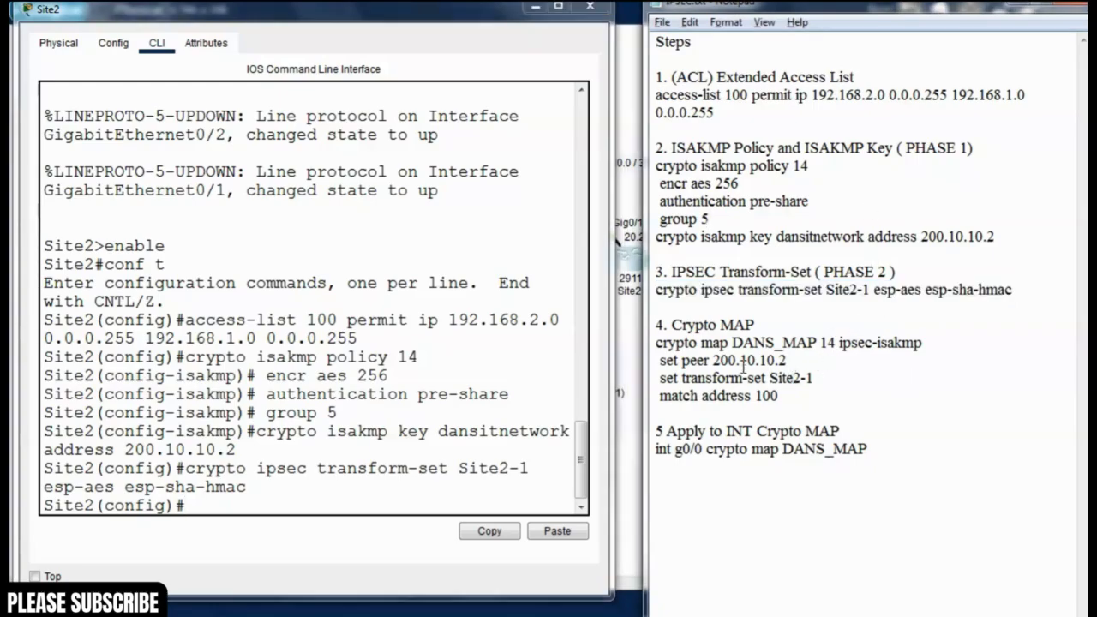
pyautogui.moveTo(716, 363); pyautogui.dragTo(745, 360)
pyautogui.click(864, 398)
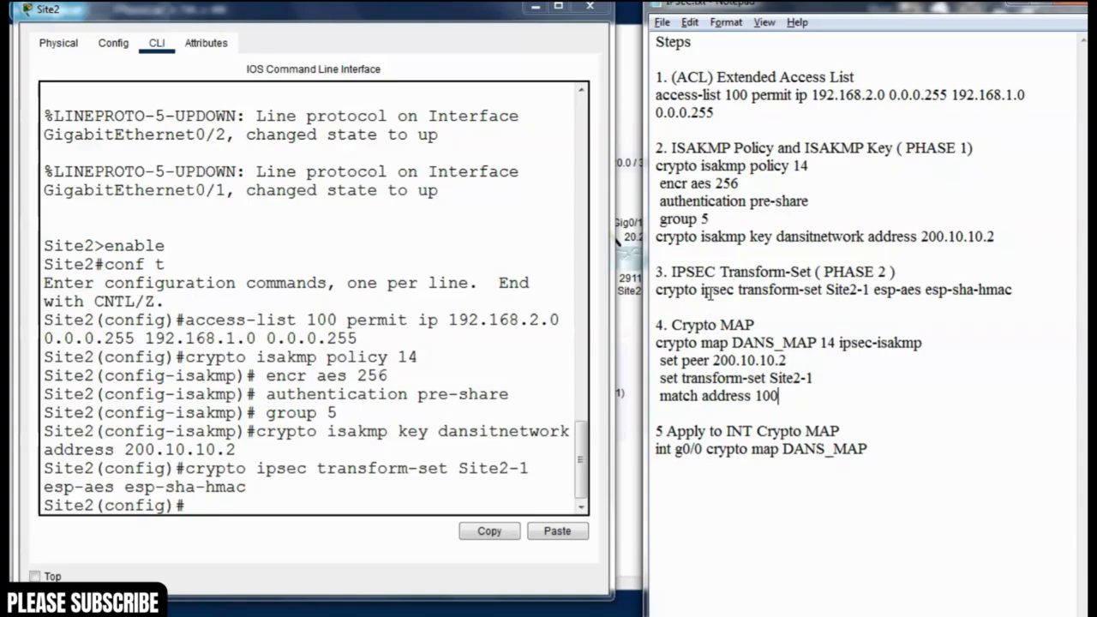
pyautogui.moveTo(778, 396); pyautogui.dragTo(623, 347)
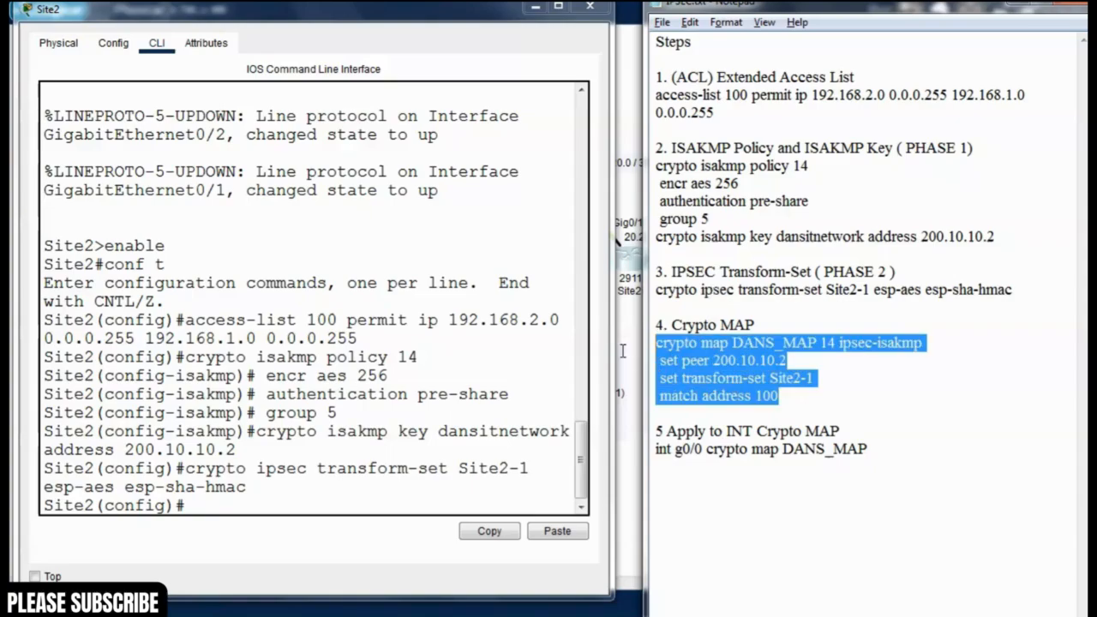
pyautogui.hotkey('ctrl', 'c')
pyautogui.click(558, 531)
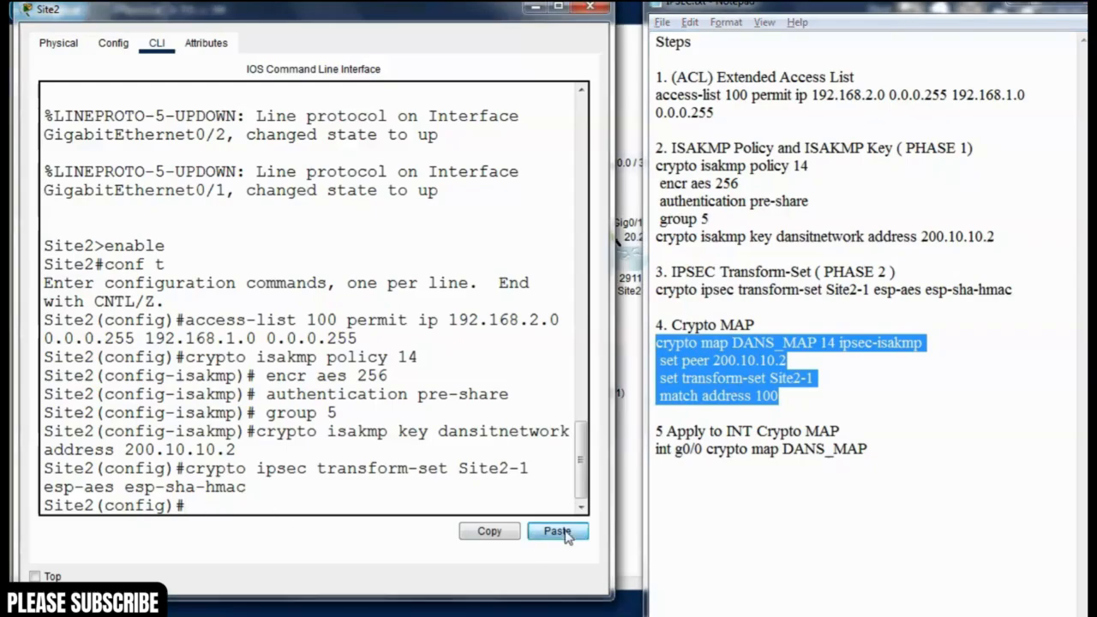
pyautogui.press('Return')
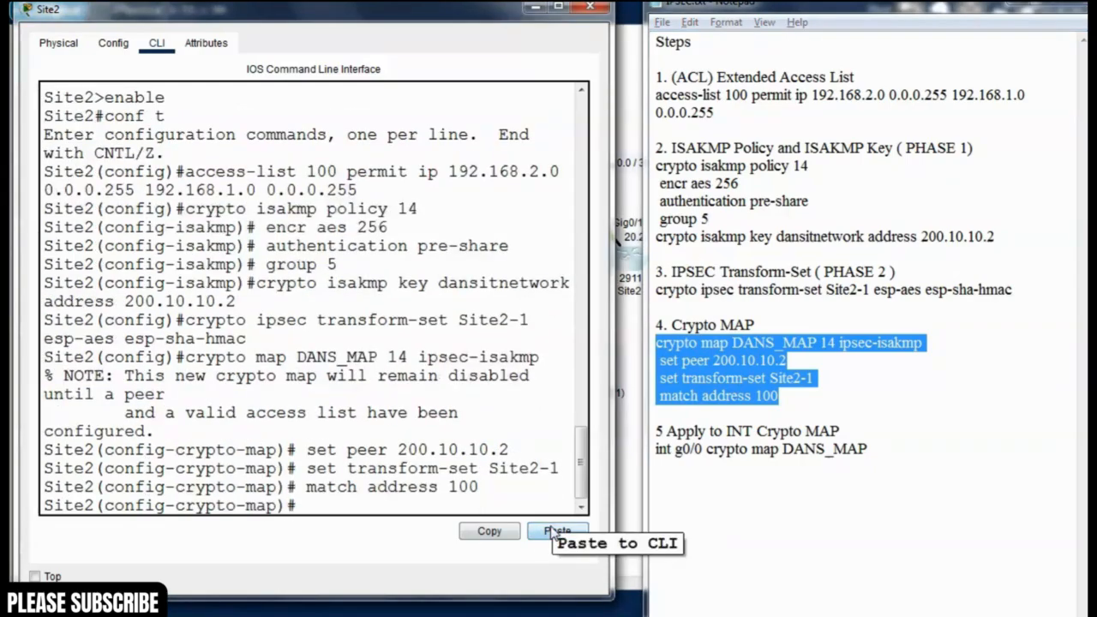
# - Return to the Site2 console, leave crypto map configuration and enter configuration mode for interface g0/1
pyautogui.click(788, 467)
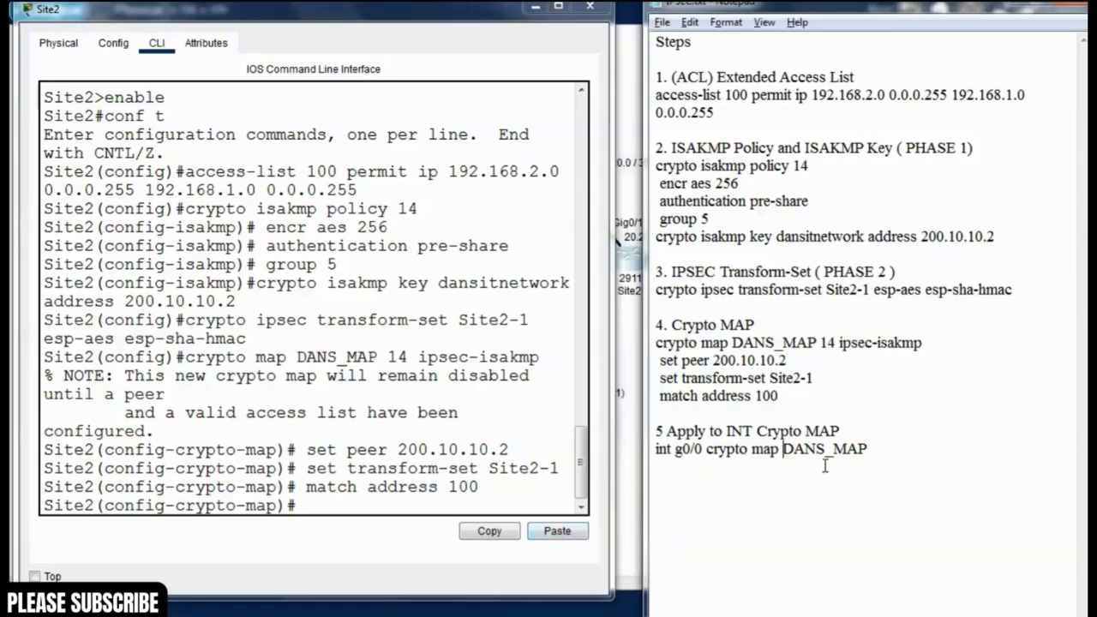
pyautogui.click(636, 7)
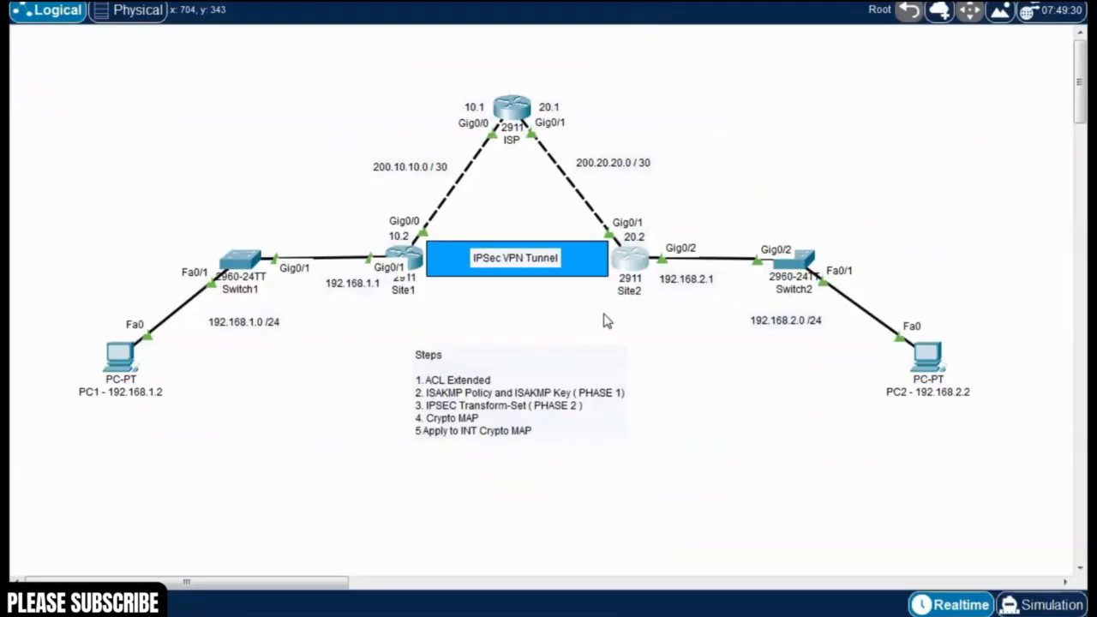
pyautogui.hotkey('alt', 'Tab')
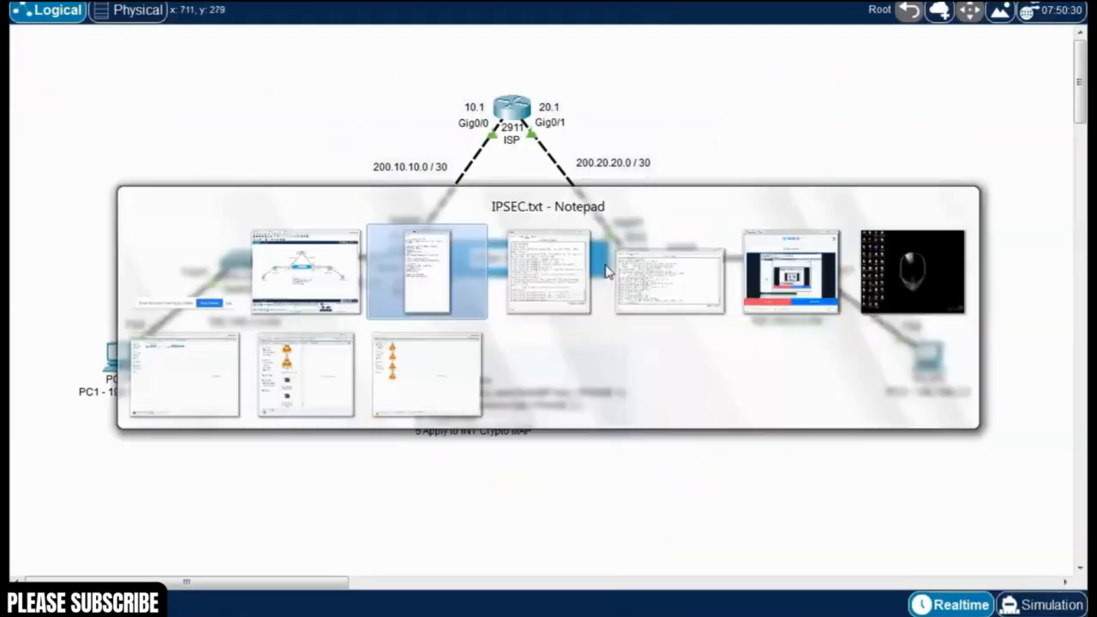
pyautogui.click(631, 271)
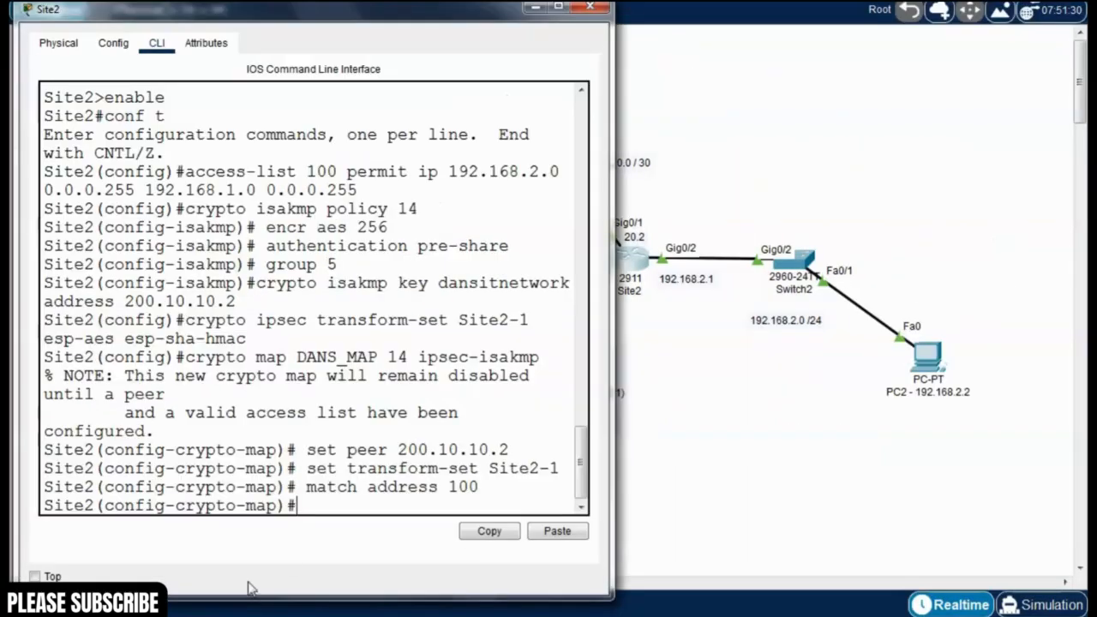
pyautogui.write('exit')
pyautogui.press('Return')
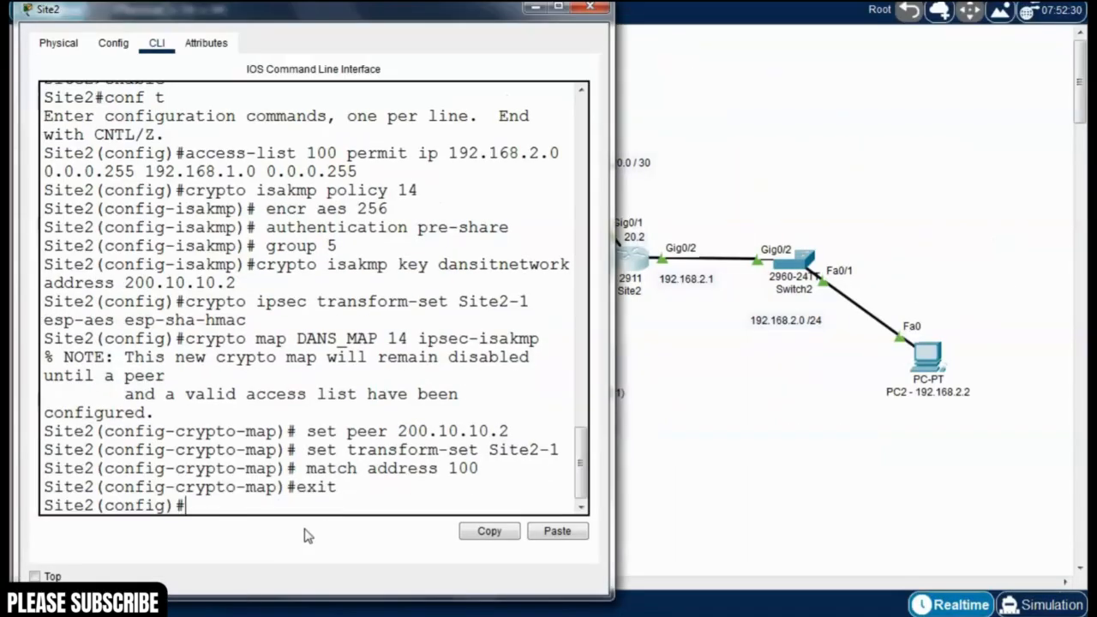
pyautogui.write('int g0/1')
pyautogui.press('Return')
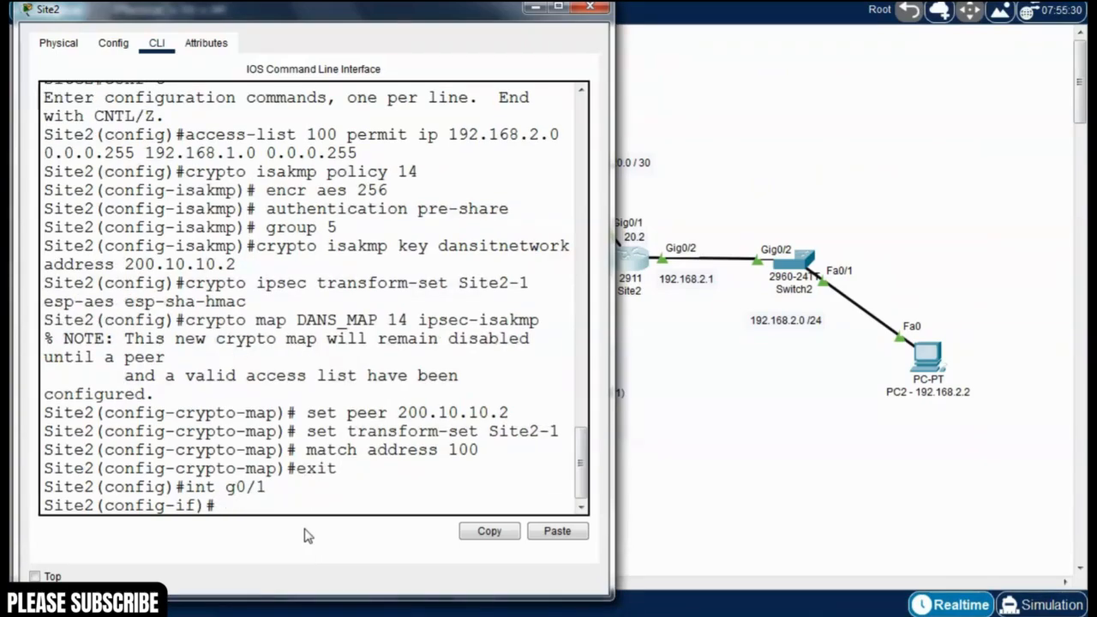
# - Apply the crypto map DANS_MAP to Site2's g0/1 interface
pyautogui.write('cr')
pyautogui.press('Tab')
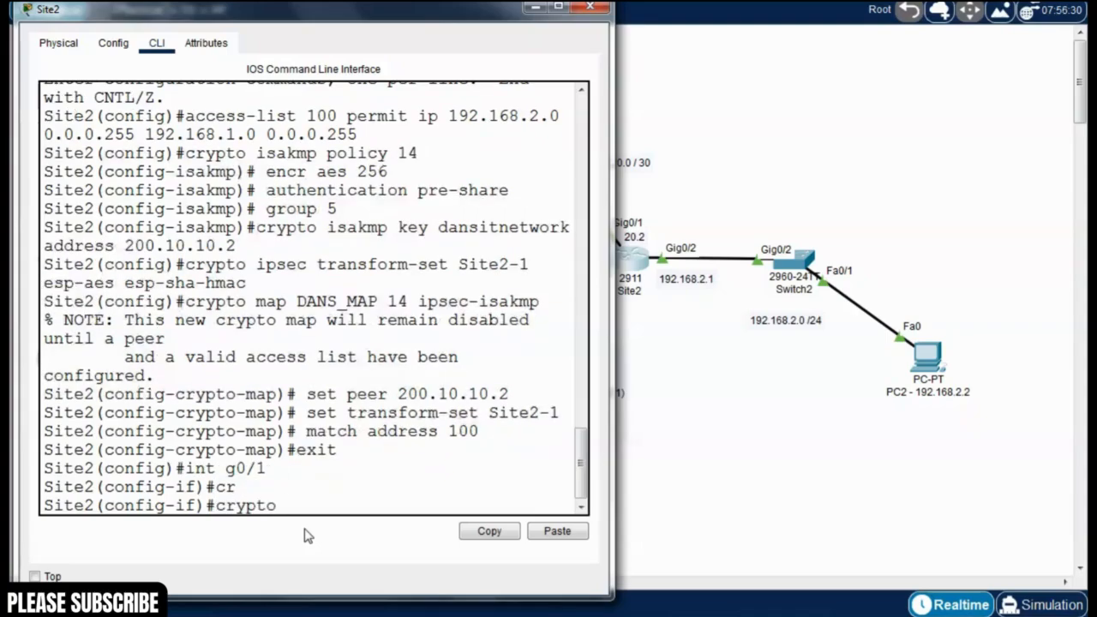
pyautogui.write('map')
pyautogui.press('Tab')
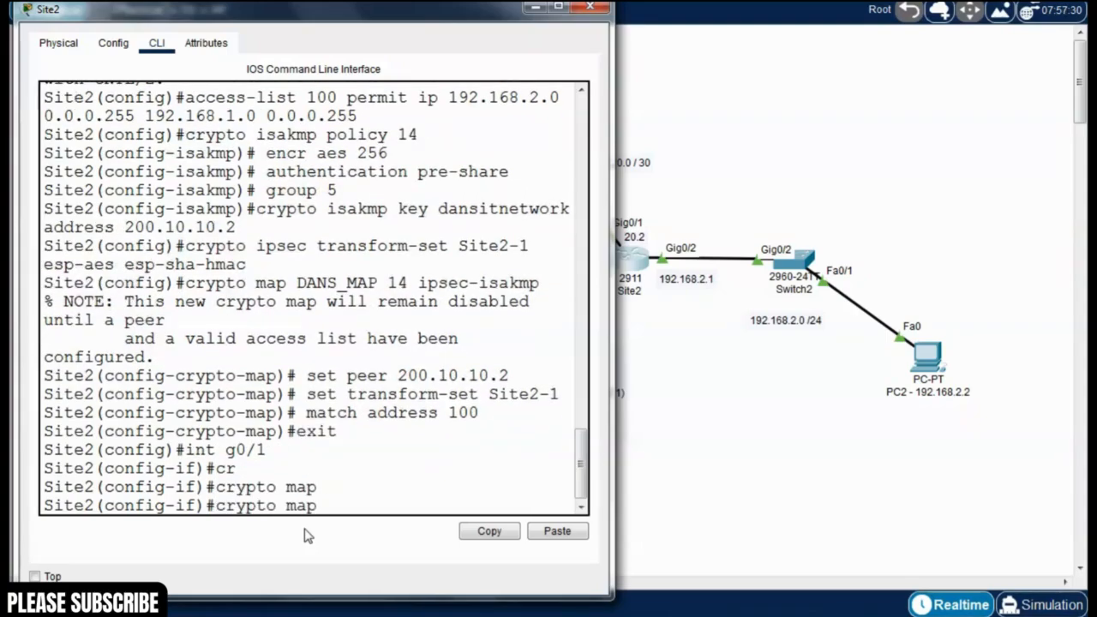
pyautogui.write('DANS_MAP')
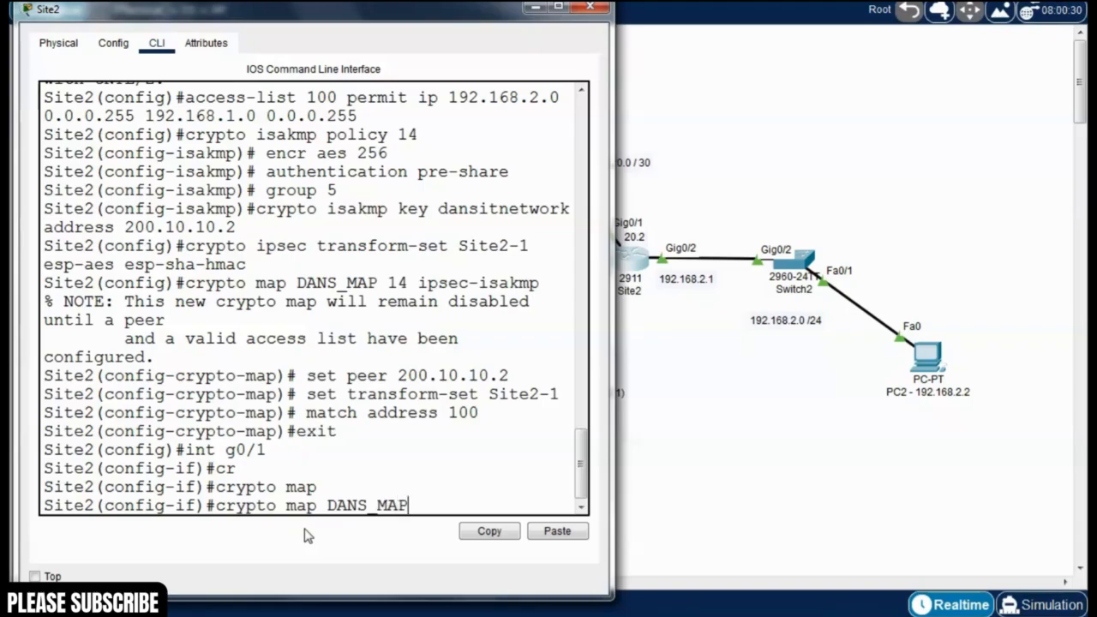
pyautogui.press('Return')
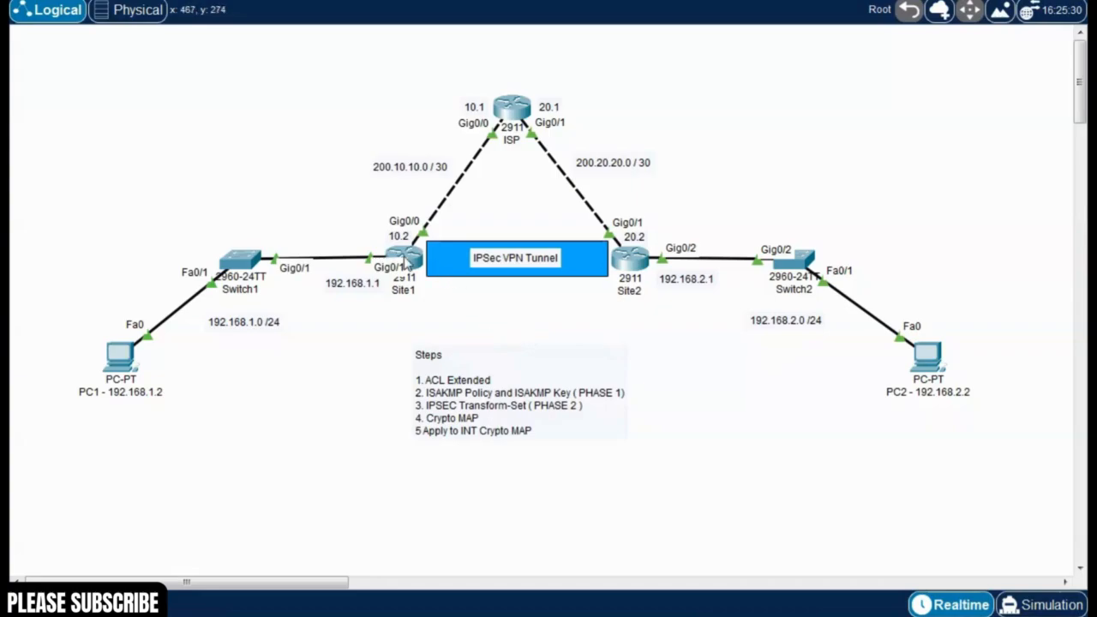
# - Open the Site1 router's command line, enter privileged mode and list the available show crypto options
pyautogui.click(408, 259)
pyautogui.moveTo(526, 75); pyautogui.dragTo(441, 21)
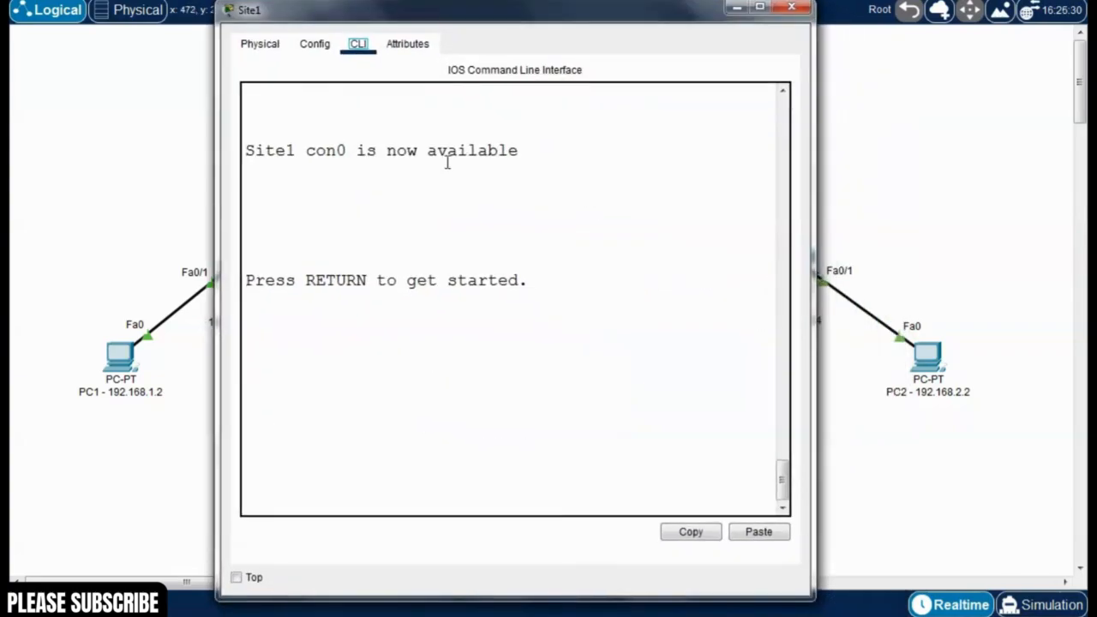
pyautogui.press('Return')
pyautogui.write('enable')
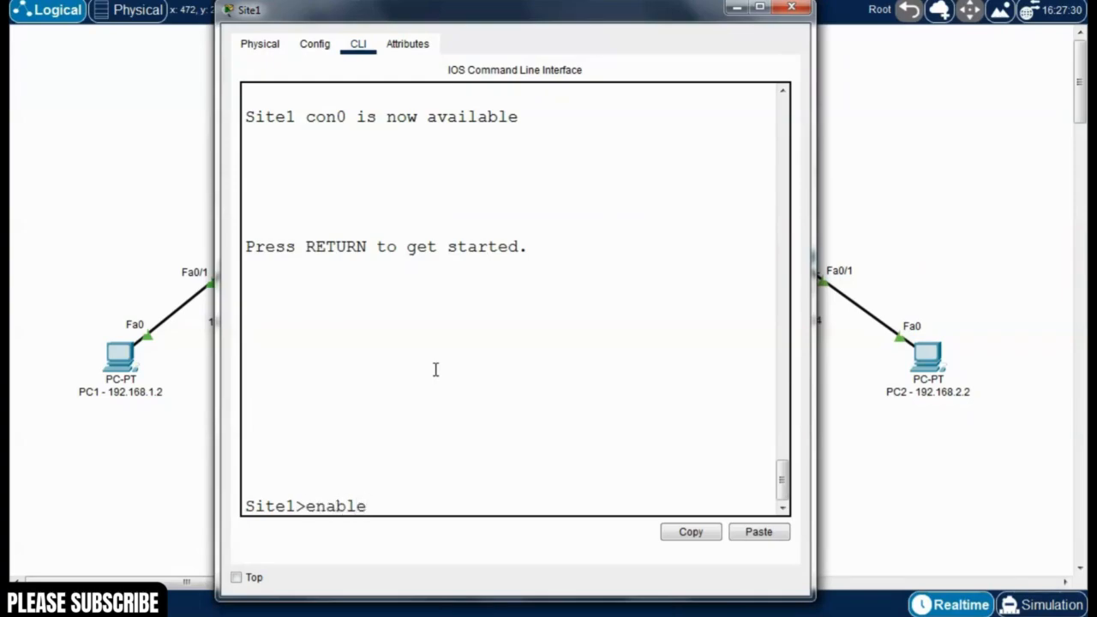
pyautogui.press('Return')
pyautogui.write('sho')
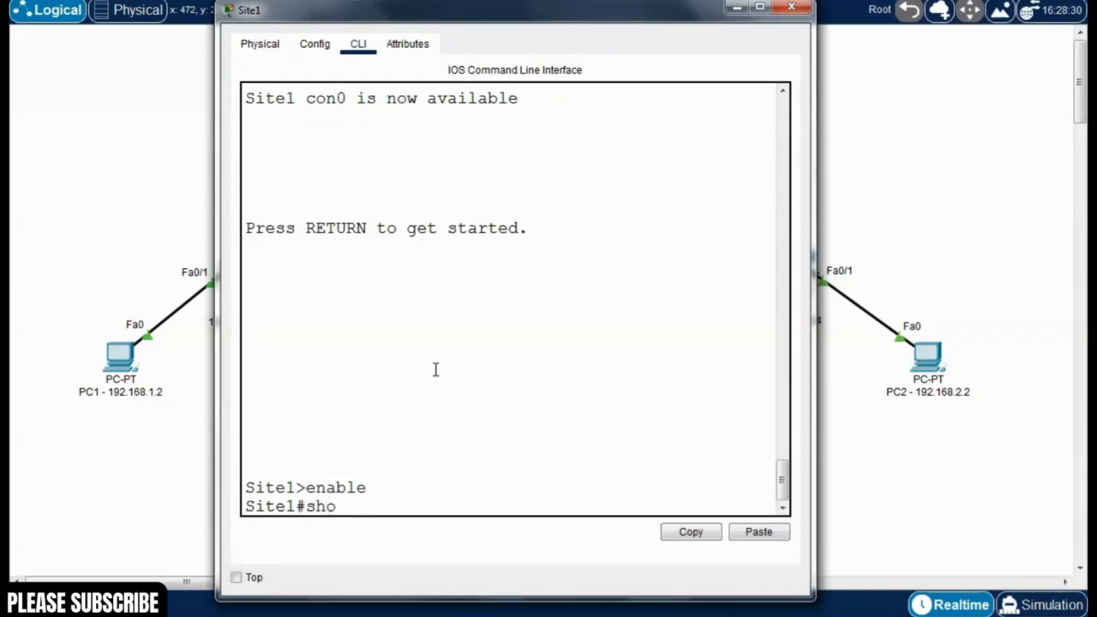
pyautogui.write('w cr')
pyautogui.press('Tab')
pyautogui.write('?')
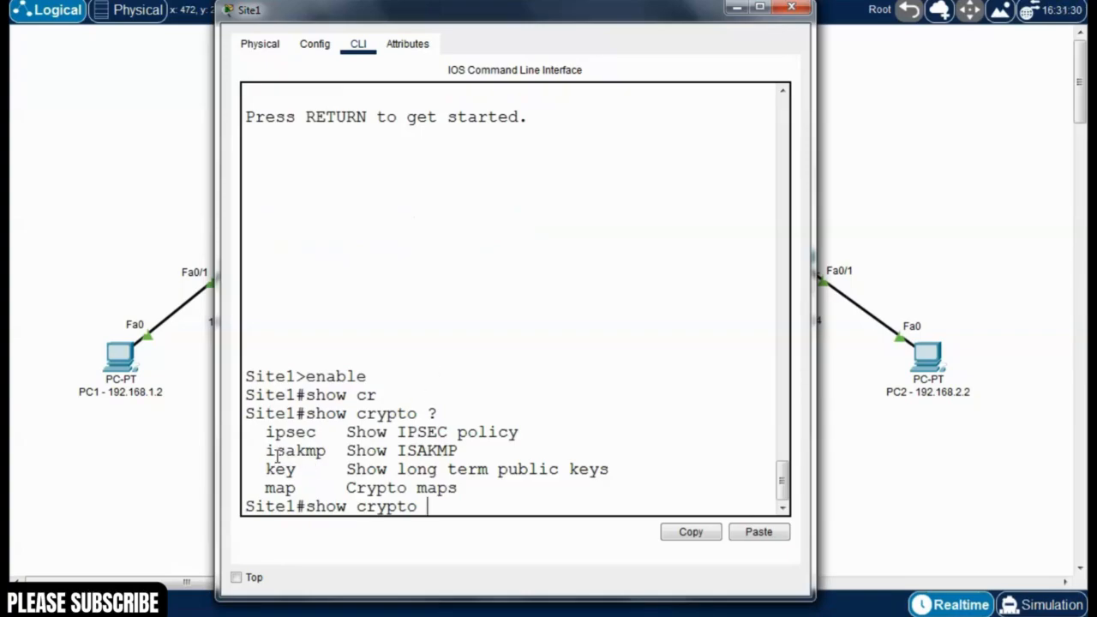
pyautogui.moveTo(265, 451); pyautogui.dragTo(319, 451)
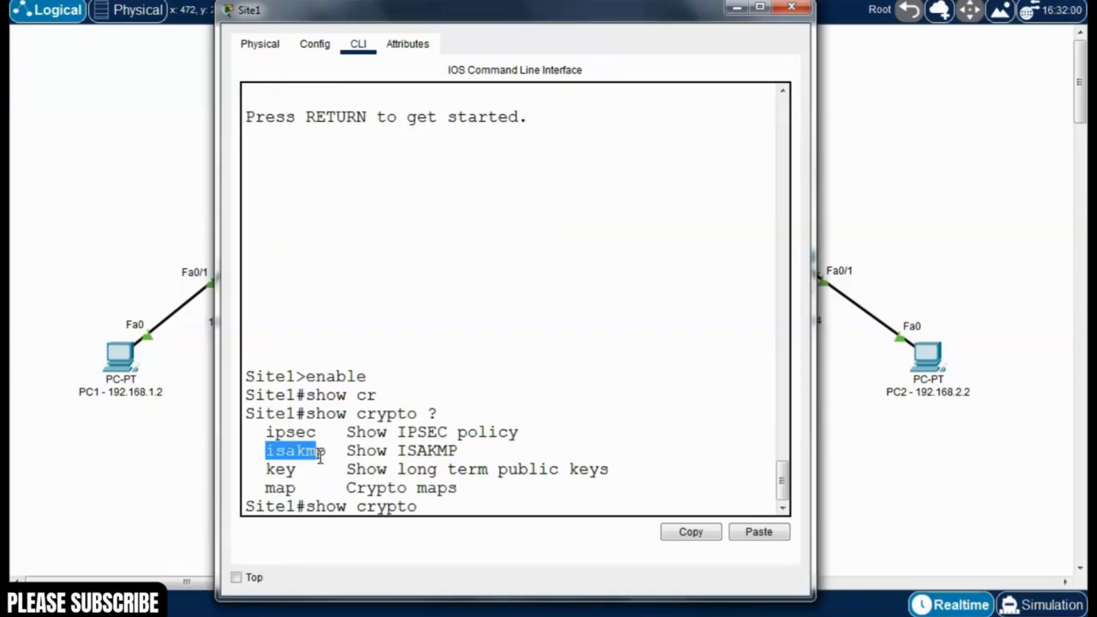
pyautogui.click(433, 510)
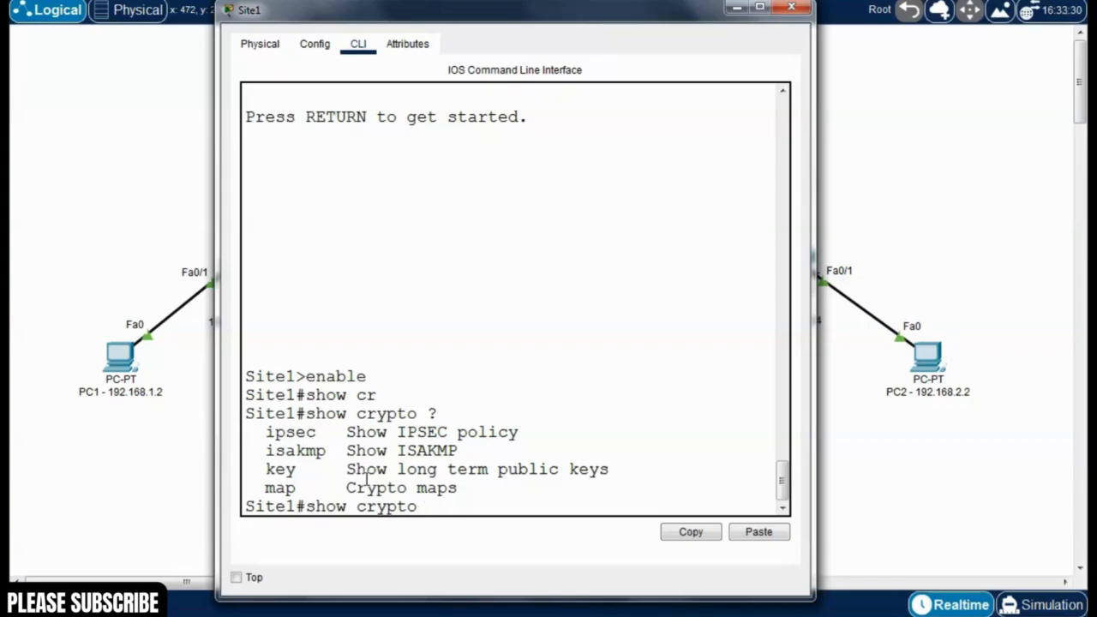
# - List the show crypto ipsec options on Site1 and display the full IPSec SA table with show crypto ipsec sa
pyautogui.write('ip')
pyautogui.press('Tab')
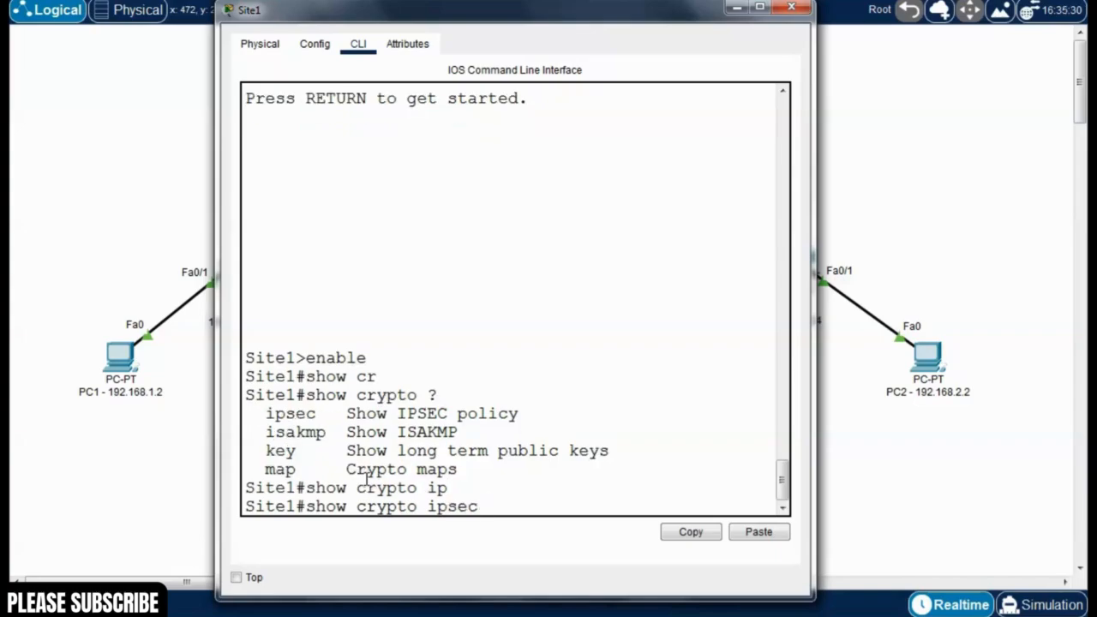
pyautogui.write('?')
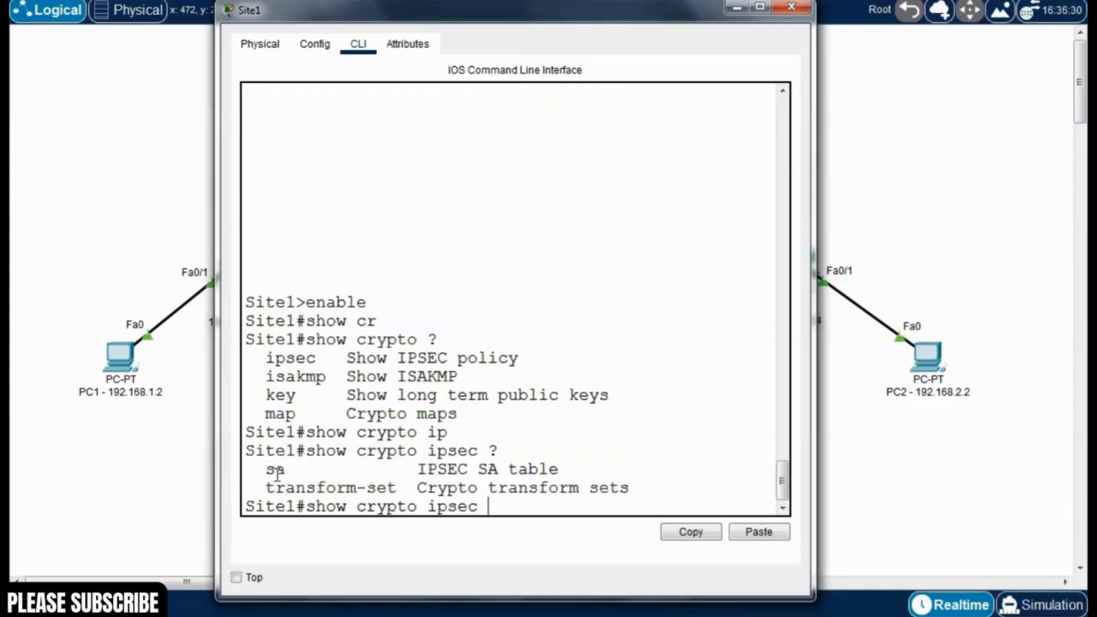
pyautogui.moveTo(268, 475); pyautogui.dragTo(285, 473)
pyautogui.click(386, 472)
pyautogui.moveTo(420, 471); pyautogui.dragTo(486, 475)
pyautogui.click(549, 467)
pyautogui.write('sa')
pyautogui.press('Return')
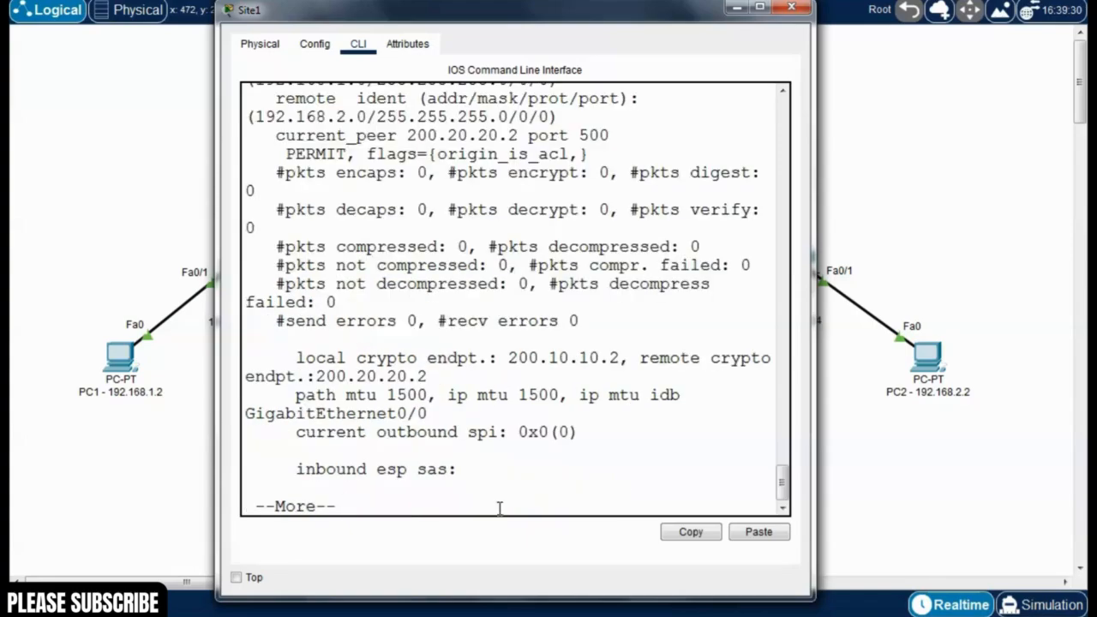
pyautogui.press('space')
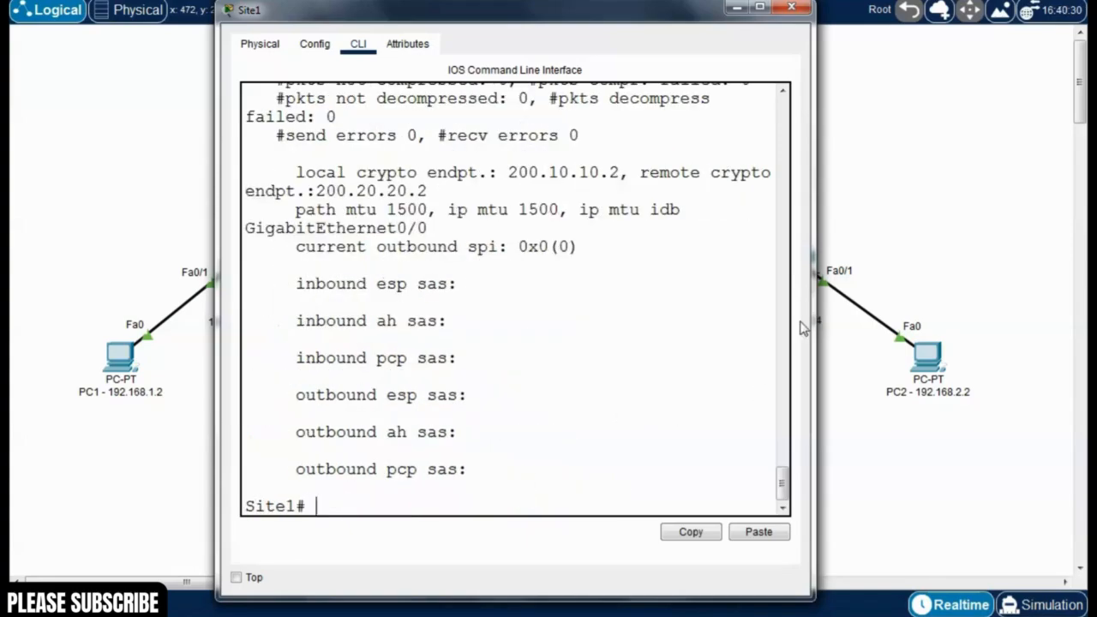
# - Widen the Site1 console and examine the packet encaps, encrypt, decaps and decrypt counters in the IPSec SA output
pyautogui.moveTo(814, 274); pyautogui.dragTo(966, 274)
pyautogui.scroll(2, 750, 329)
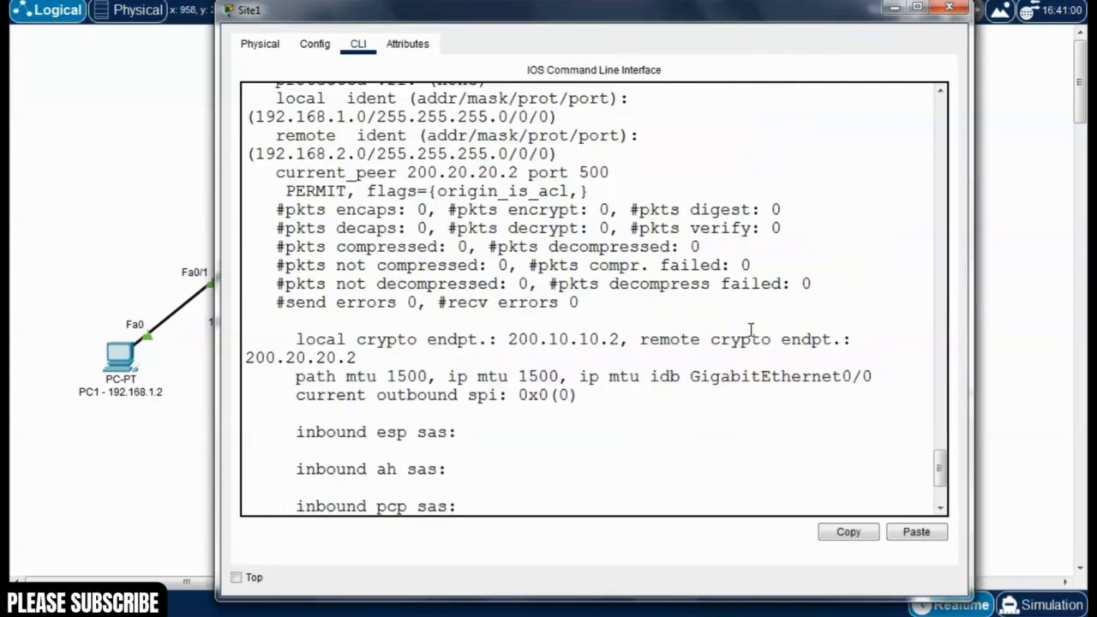
pyautogui.scroll(1, 750, 330)
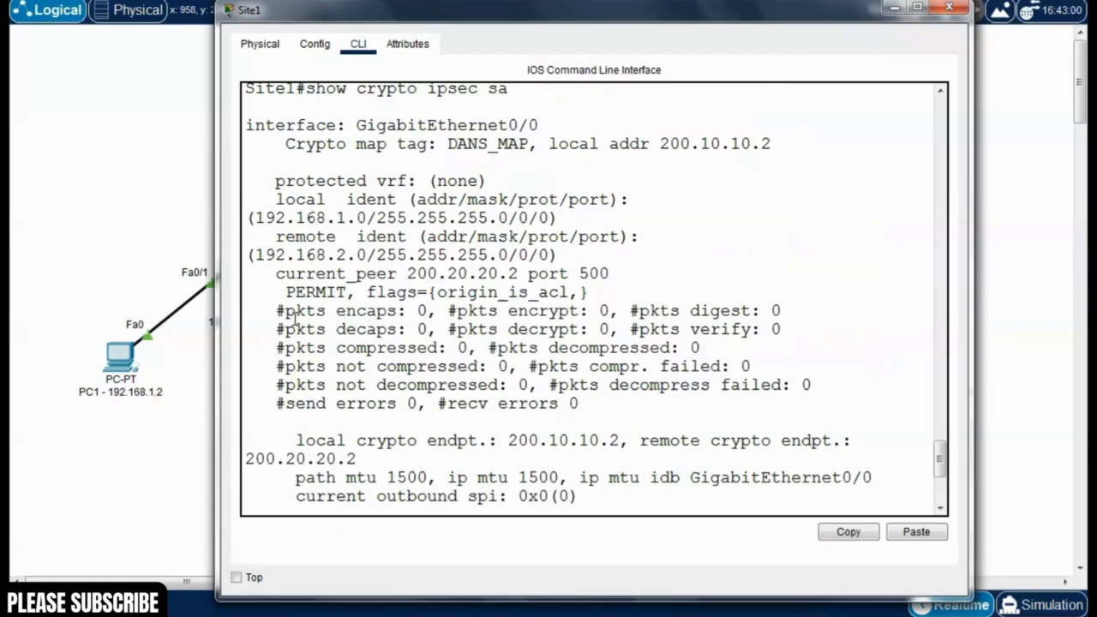
pyautogui.moveTo(286, 312); pyautogui.dragTo(619, 312)
pyautogui.click(500, 325)
pyautogui.click(520, 332)
pyautogui.moveTo(458, 329); pyautogui.dragTo(608, 333)
pyautogui.click(362, 347)
pyautogui.moveTo(425, 330); pyautogui.dragTo(272, 334)
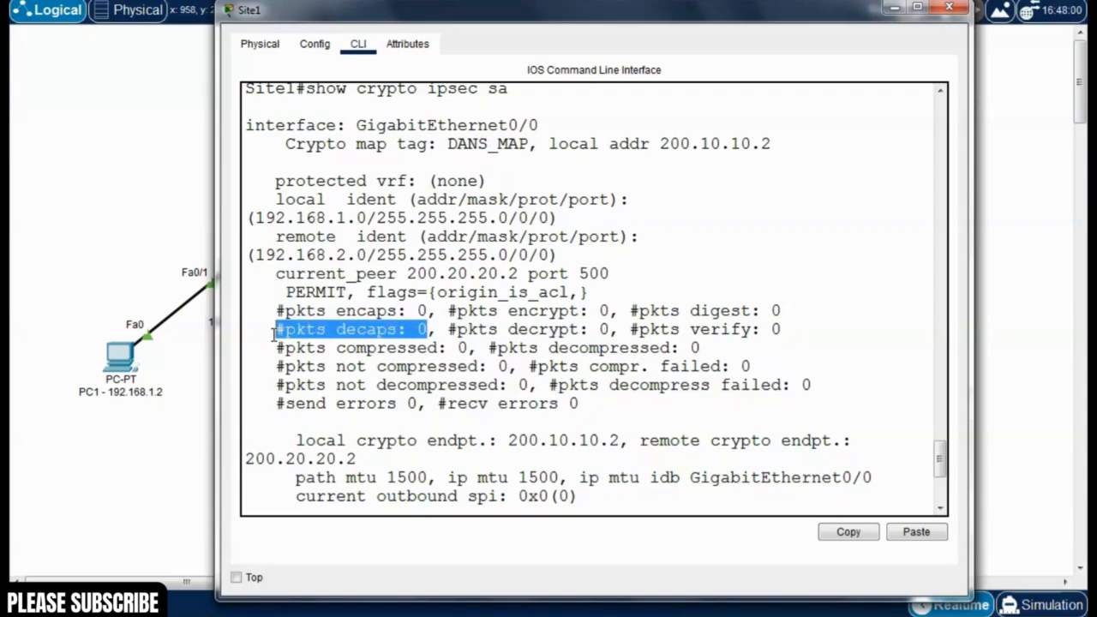
pyautogui.click(339, 334)
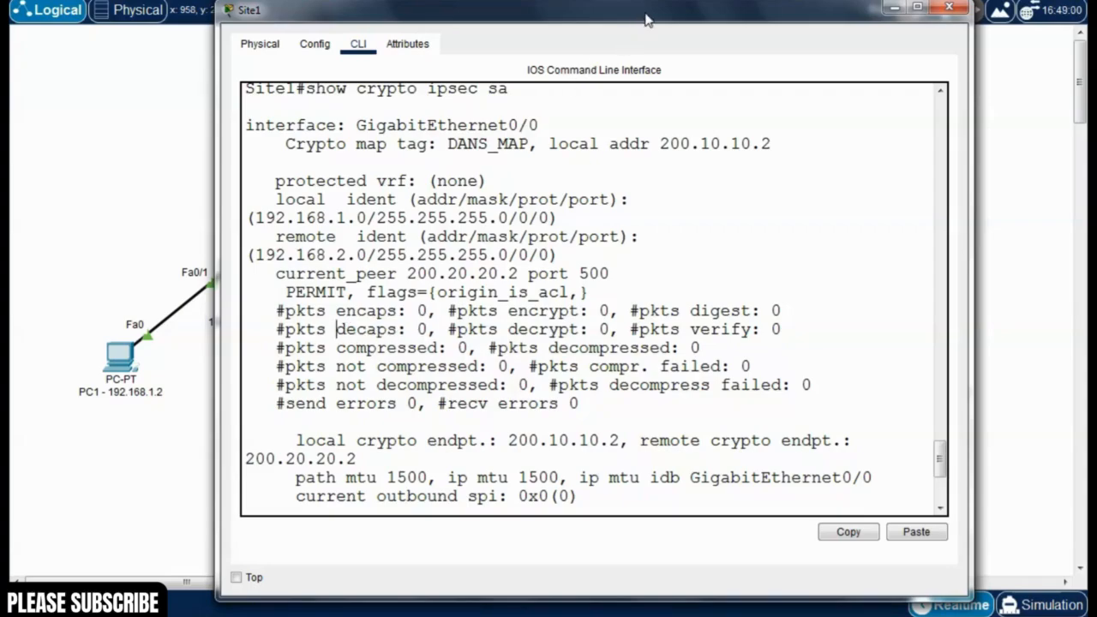
pyautogui.moveTo(650, 19); pyautogui.dragTo(565, 48)
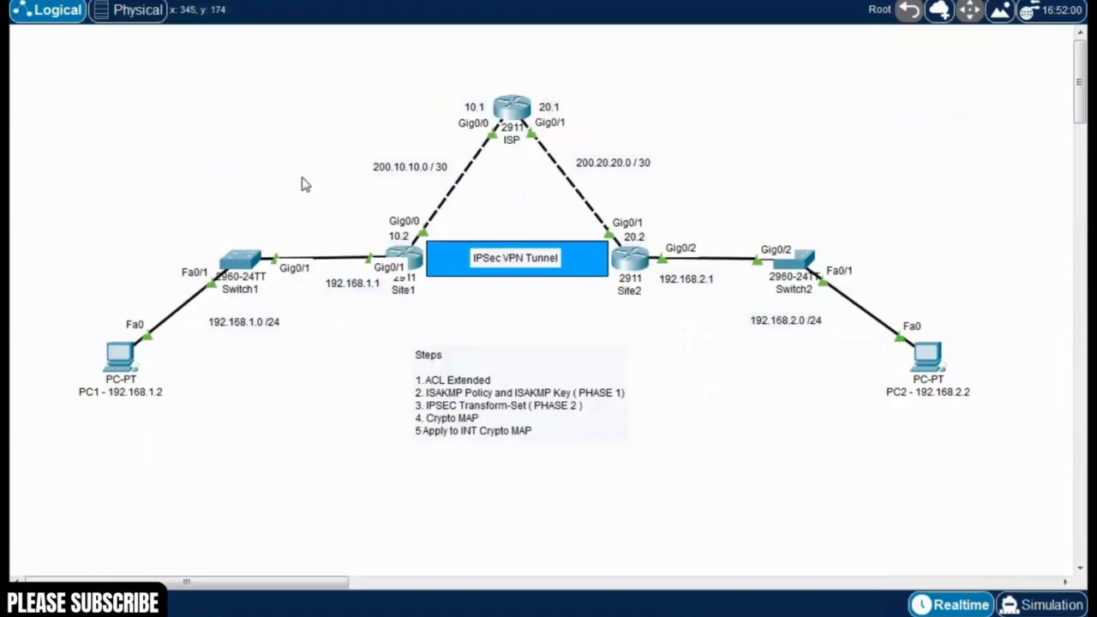
# - Open the command prompt on PC1 and ping PC2 at 192.168.2.2 to send traffic between the two sites
pyautogui.click(124, 363)
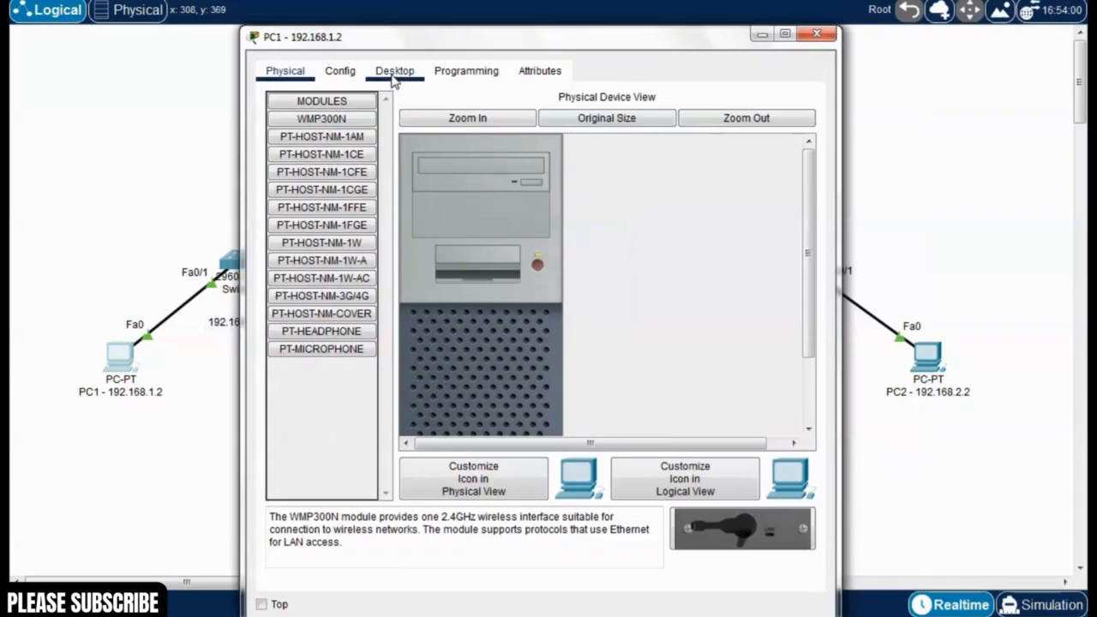
pyautogui.click(393, 73)
pyautogui.click(632, 152)
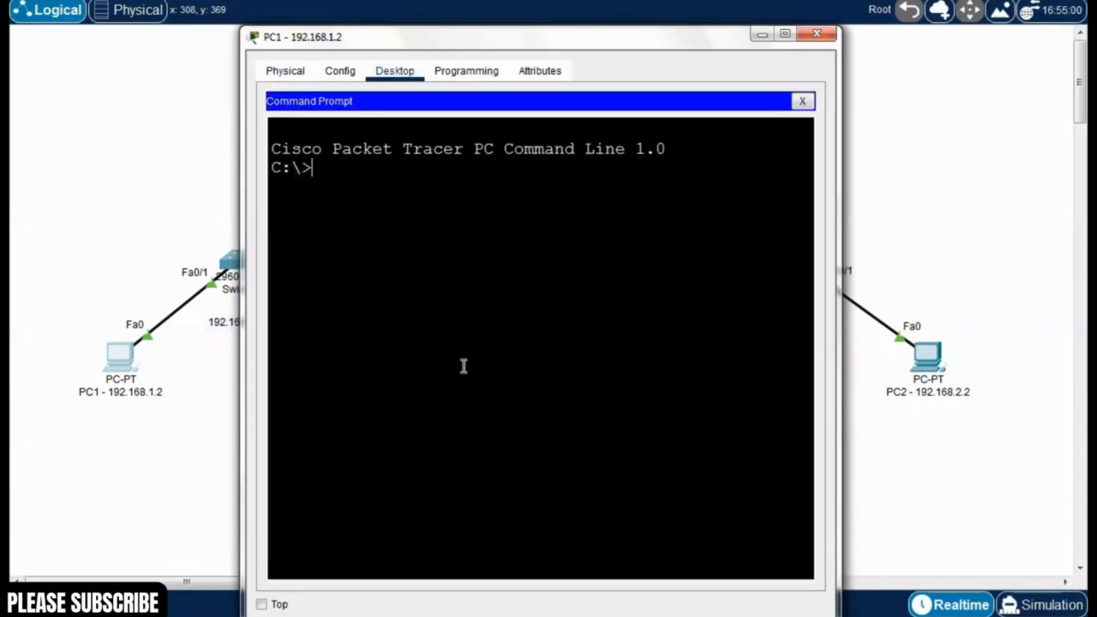
pyautogui.write('ping 192.168.')
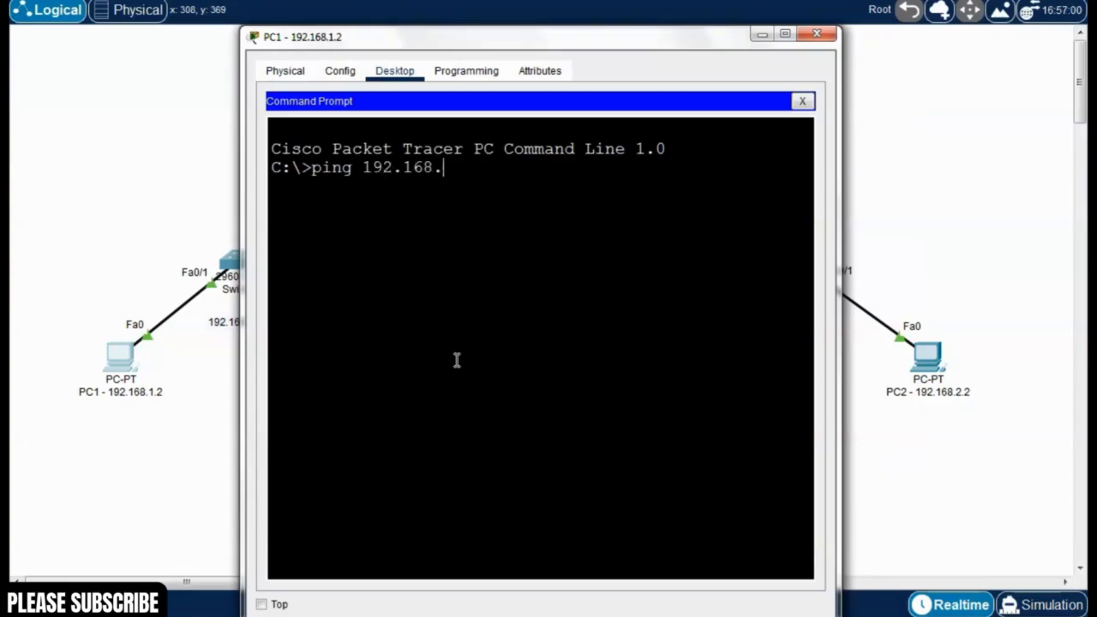
pyautogui.write('2.2')
pyautogui.press('Return')
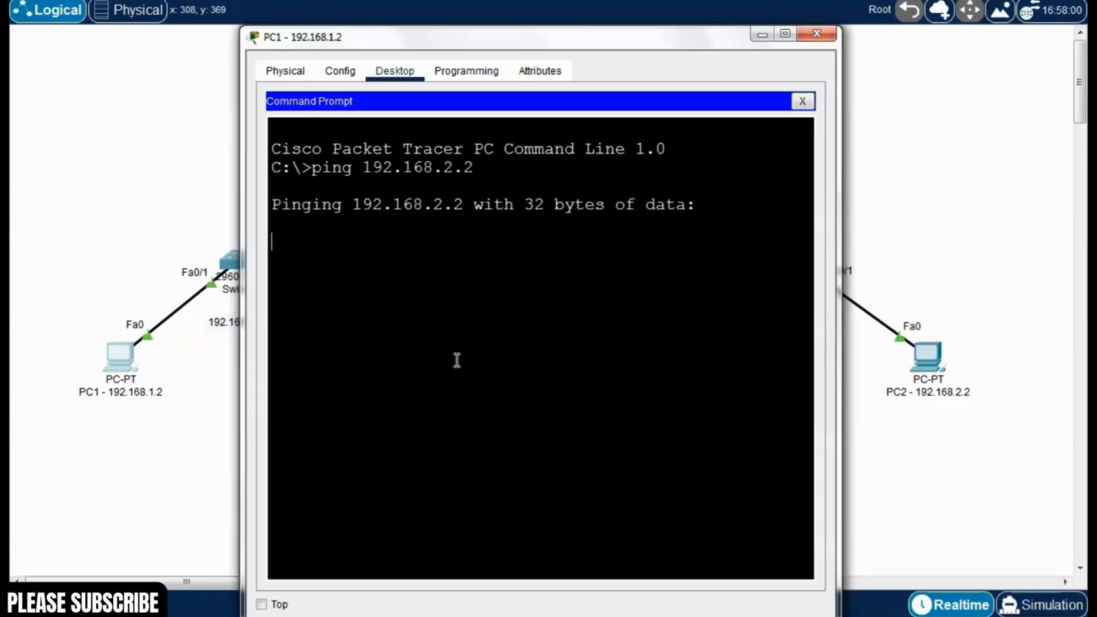
pyautogui.moveTo(602, 41); pyautogui.dragTo(492, 28)
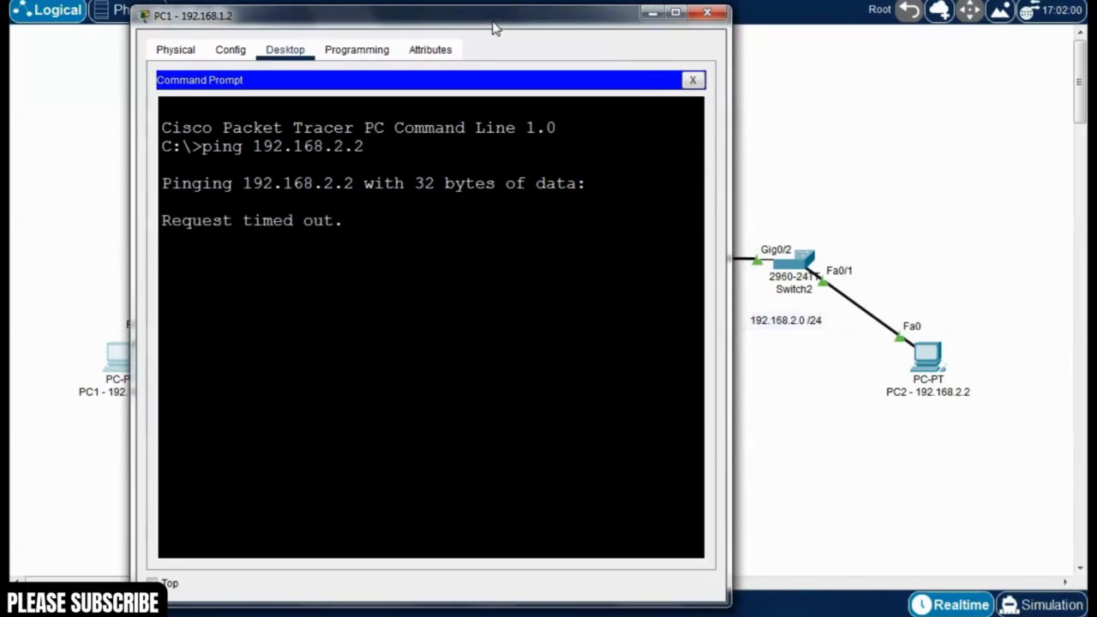
pyautogui.moveTo(492, 29); pyautogui.dragTo(507, 24)
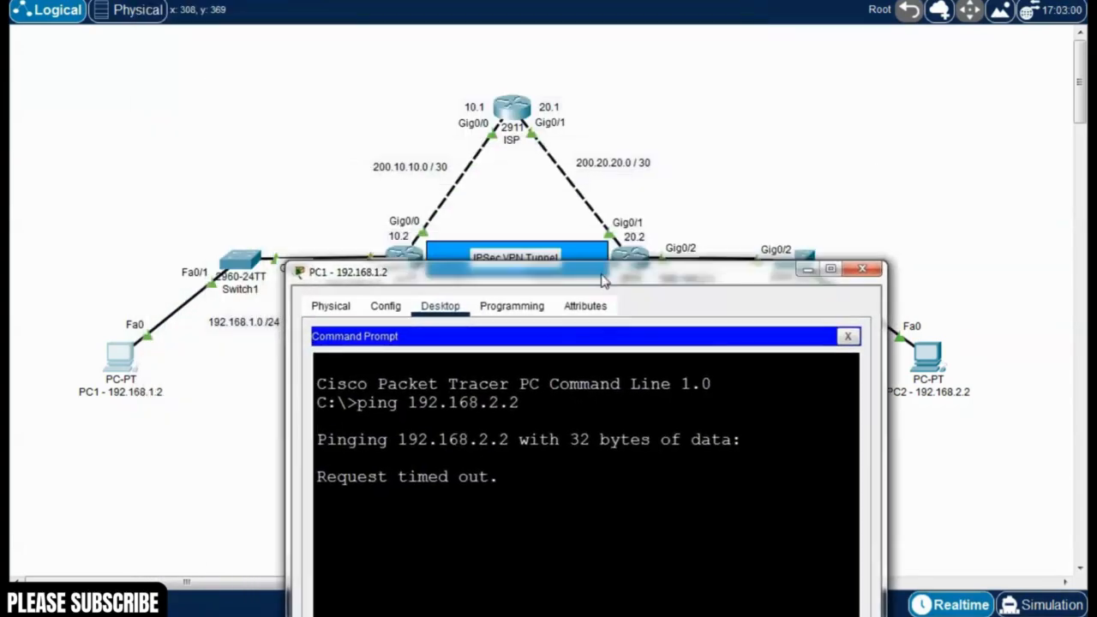
pyautogui.moveTo(608, 294); pyautogui.dragTo(505, 18)
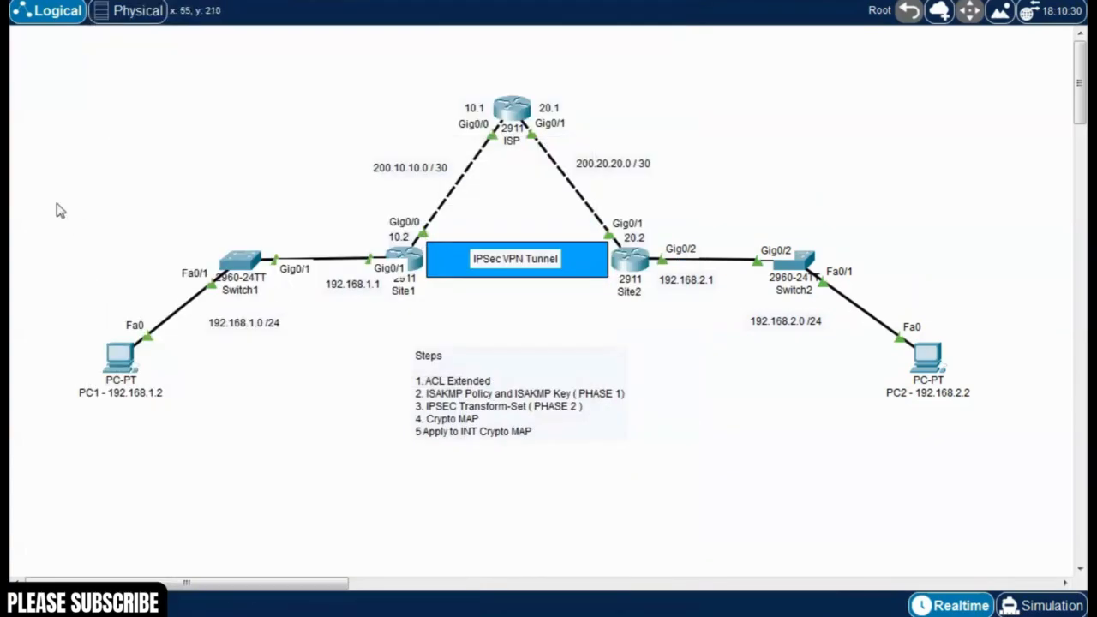
pyautogui.moveTo(60, 207); pyautogui.dragTo(376, 490)
pyautogui.click(790, 469)
pyautogui.moveTo(693, 167); pyautogui.dragTo(977, 500)
pyautogui.click(765, 442)
# - Stop the running ping on PC1 and start a new continuous ping with ping -t 192.168.2.2
pyautogui.click(121, 358)
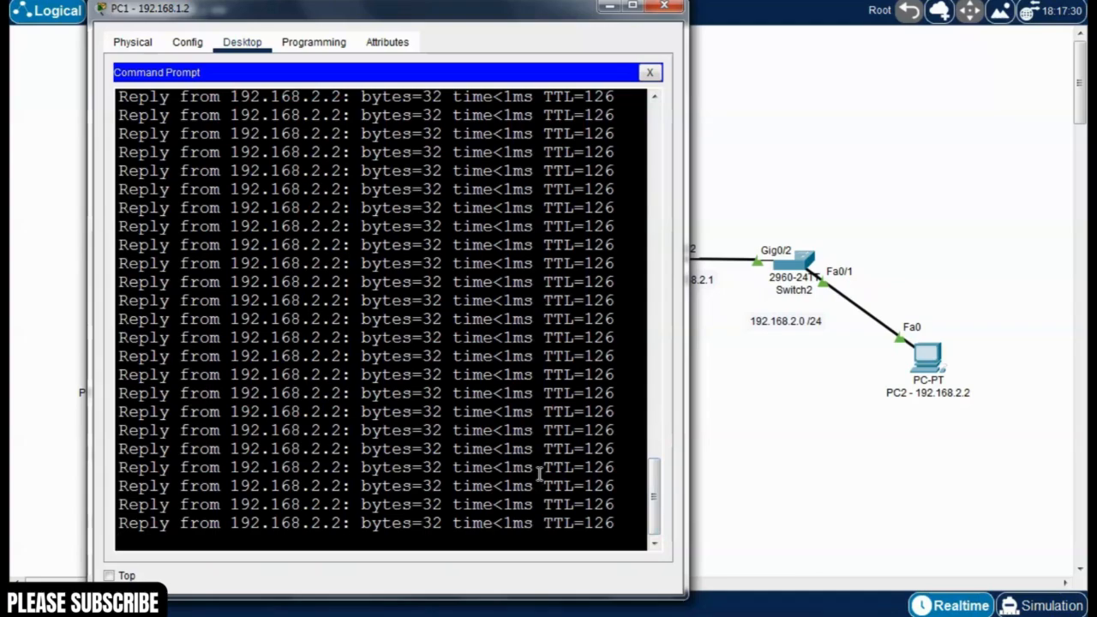
pyautogui.hotkey('ctrl', 'c')
pyautogui.press('Return')
pyautogui.press('Up')
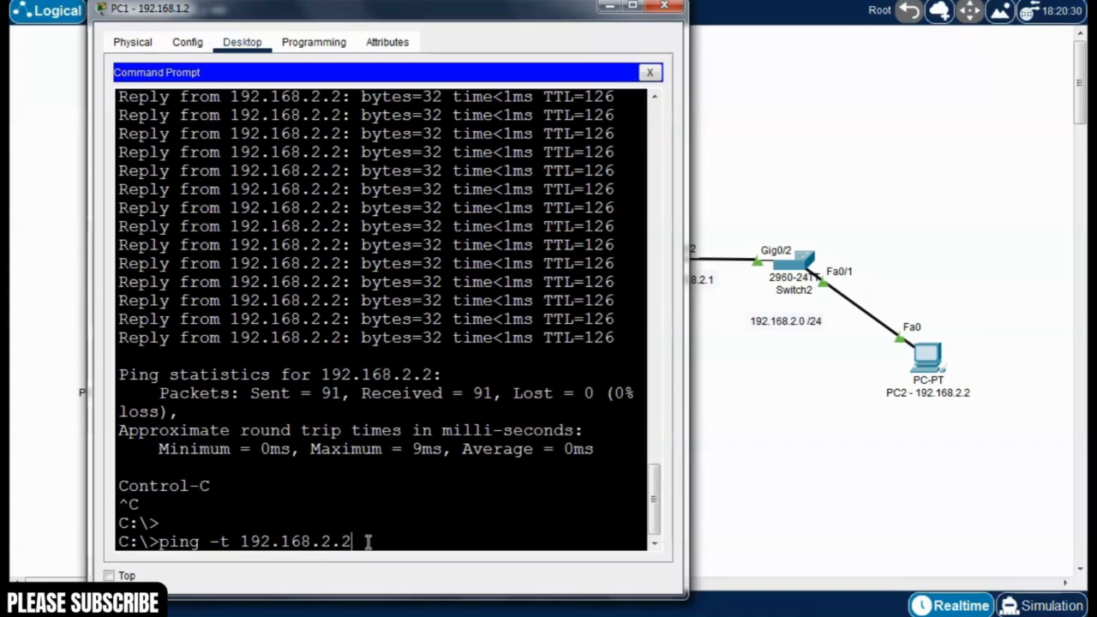
pyautogui.press('Return')
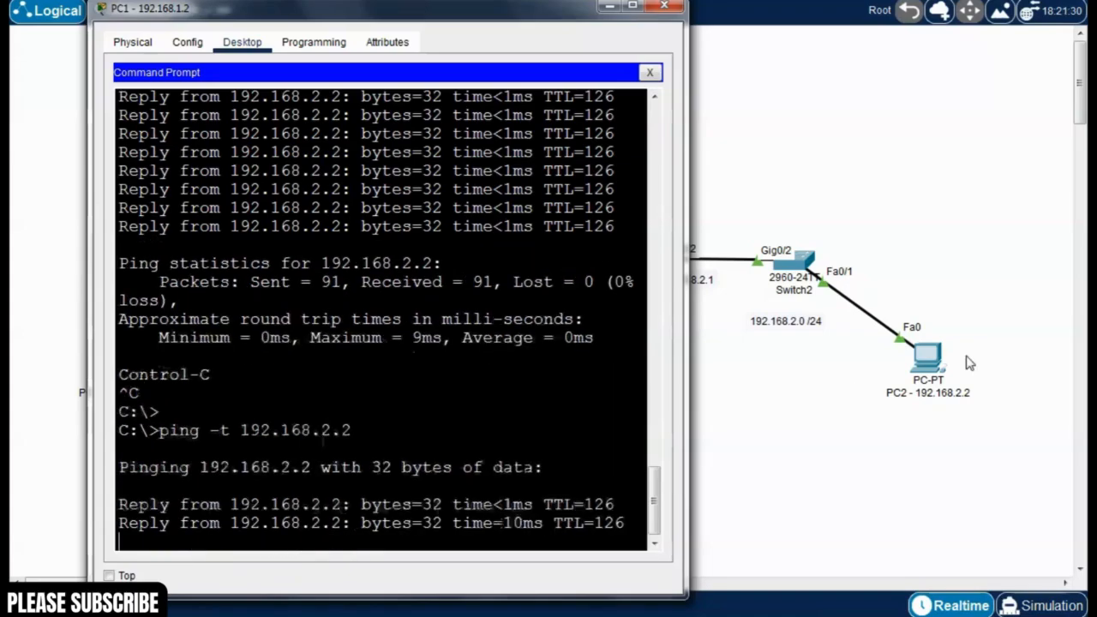
# - Return to the Site1 console and run show crypto ipsec sa again while the continuous ping from PC1 is running
pyautogui.moveTo(572, 9); pyautogui.dragTo(569, 3)
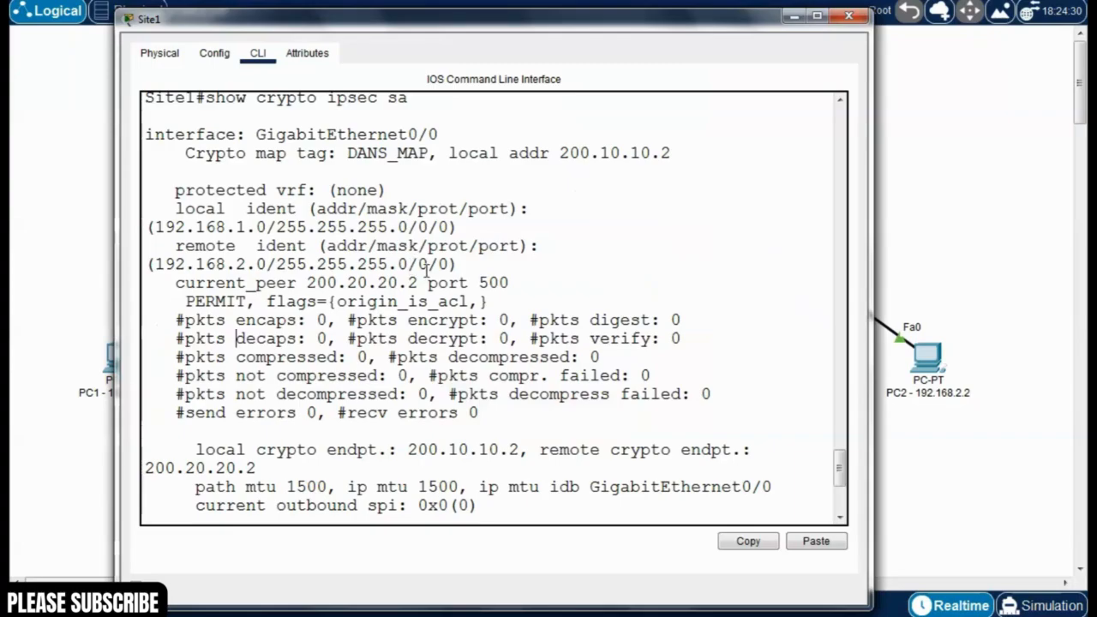
pyautogui.moveTo(844, 480); pyautogui.dragTo(841, 510)
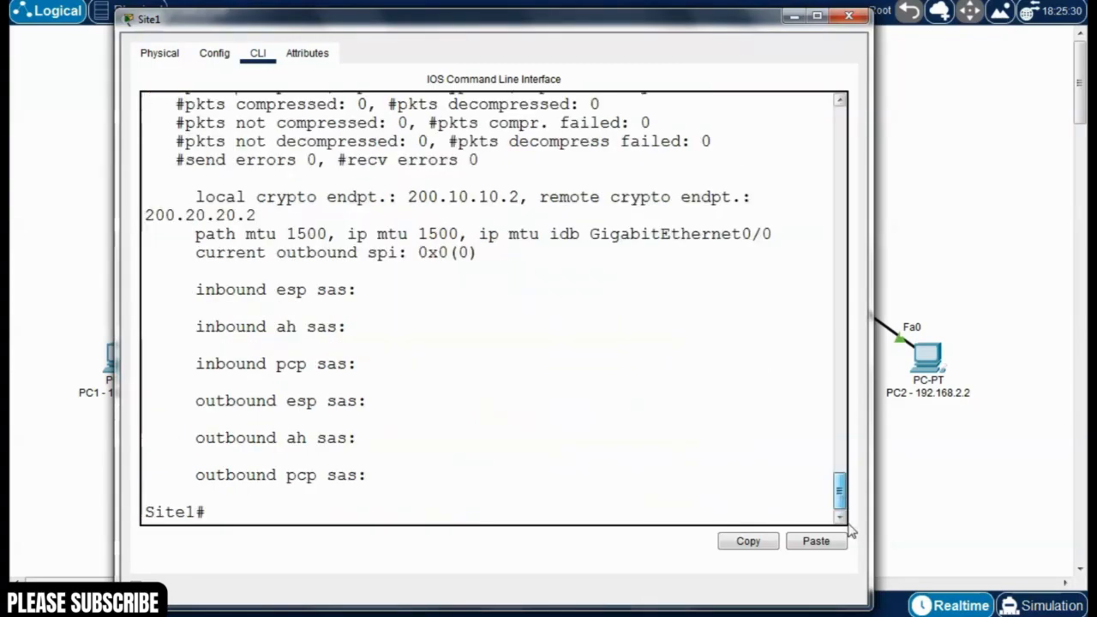
pyautogui.press('Up')
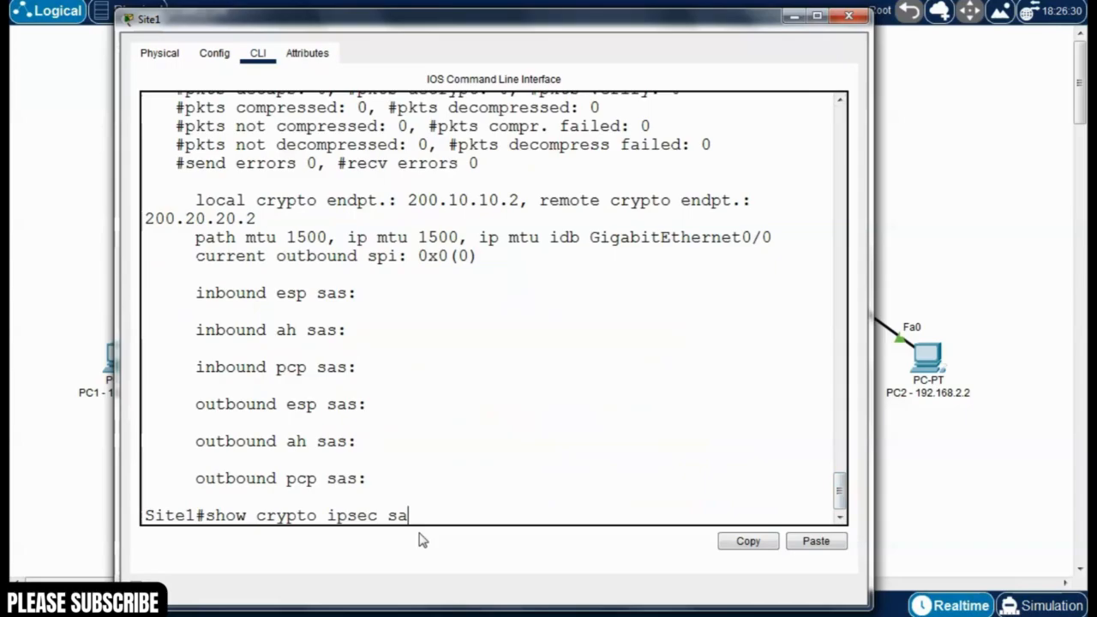
pyautogui.moveTo(389, 515); pyautogui.dragTo(413, 515)
pyautogui.click(428, 515)
pyautogui.press('Return')
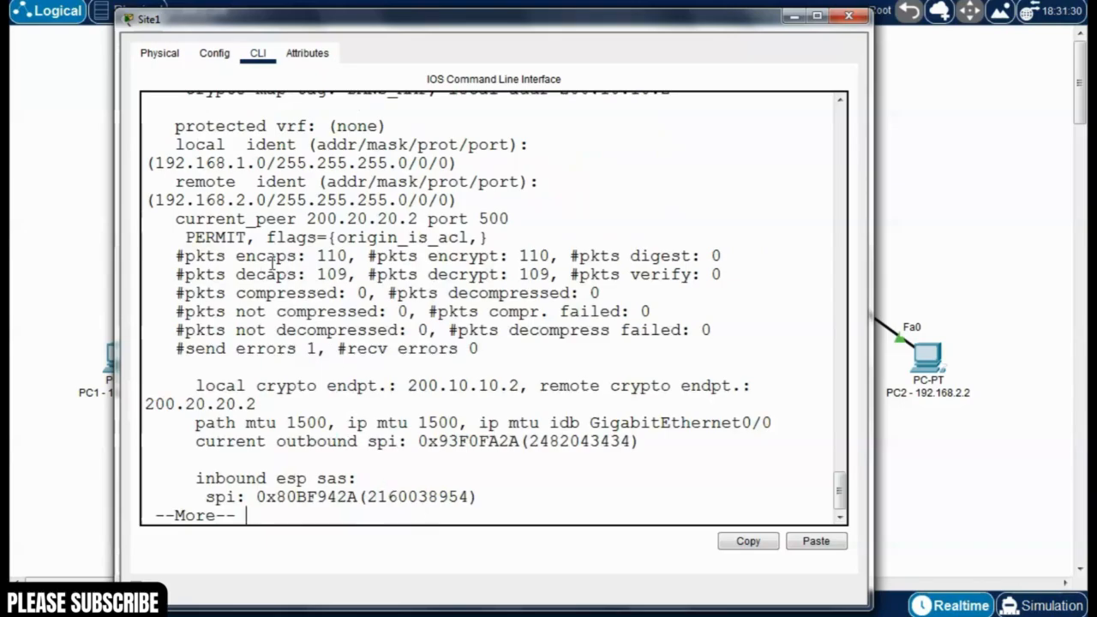
# - Examine the packet encaps, encrypt, decaps and decrypt counters in the Site1 IPSec SA output
pyautogui.moveTo(185, 255); pyautogui.dragTo(339, 263)
pyautogui.click(350, 260)
pyautogui.moveTo(441, 260); pyautogui.dragTo(514, 276)
pyautogui.click(519, 255)
pyautogui.click(510, 289)
pyautogui.click(387, 291)
pyautogui.moveTo(351, 275); pyautogui.dragTo(276, 276)
pyautogui.click(357, 310)
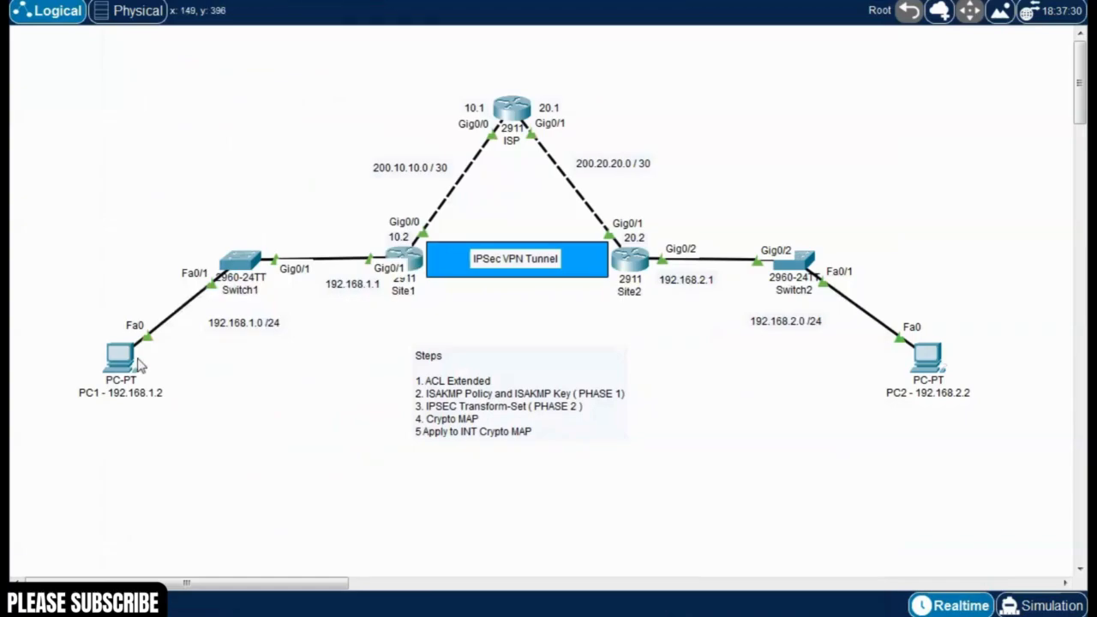
# - Page to the end of the SA output on Site1 and rerun show crypto ipsec sa to refresh the counters
pyautogui.click(136, 358)
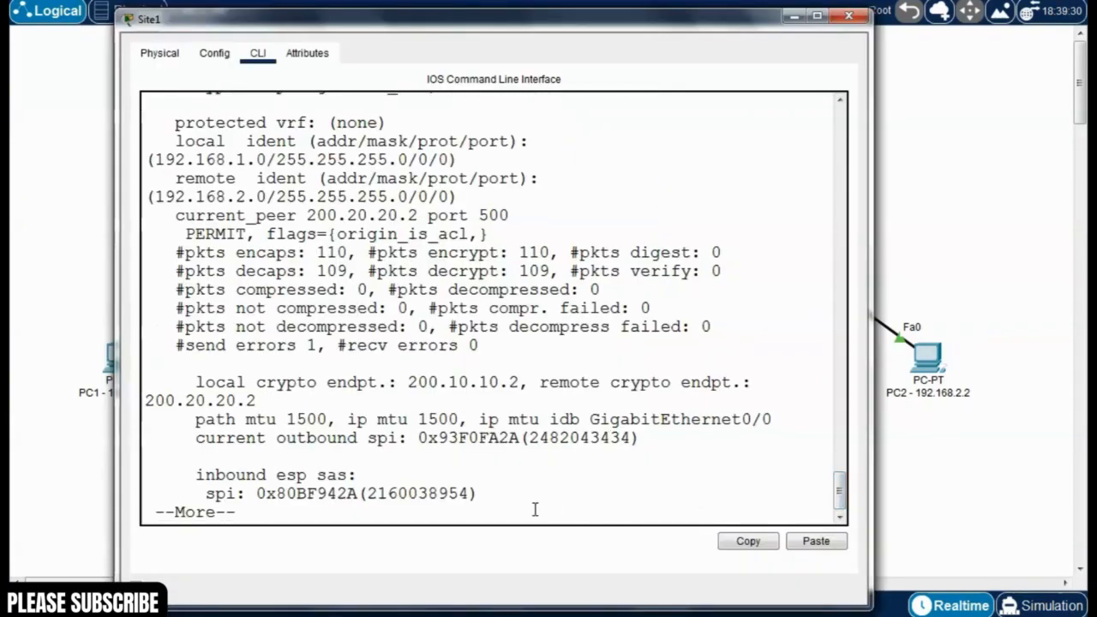
pyautogui.press('space')
pyautogui.press('space')
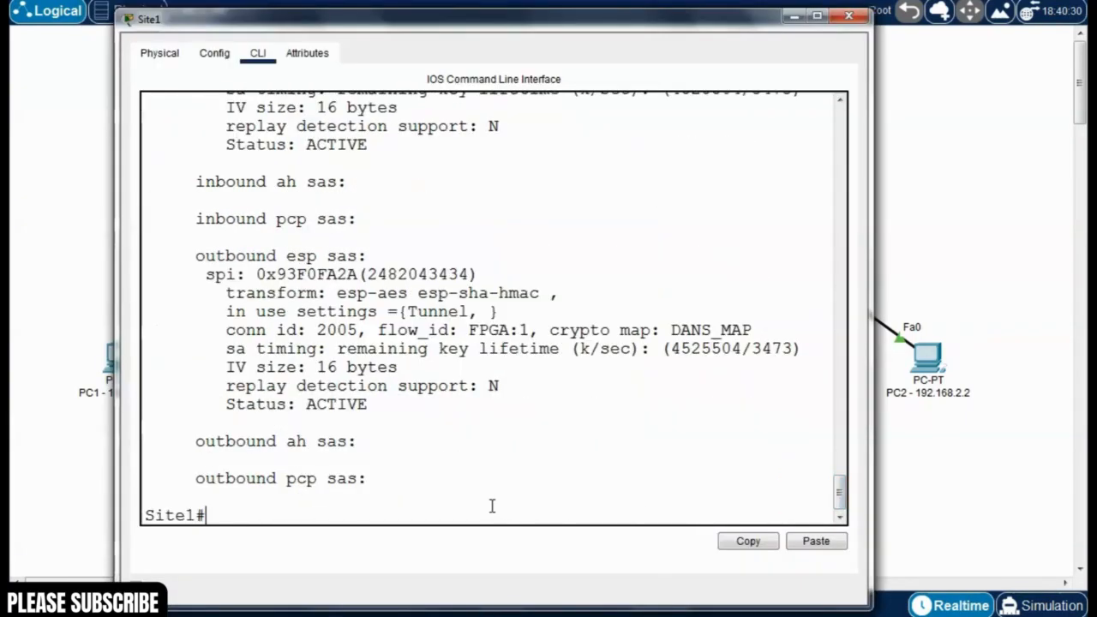
pyautogui.press('Up')
pyautogui.scroll(8, 492, 506)
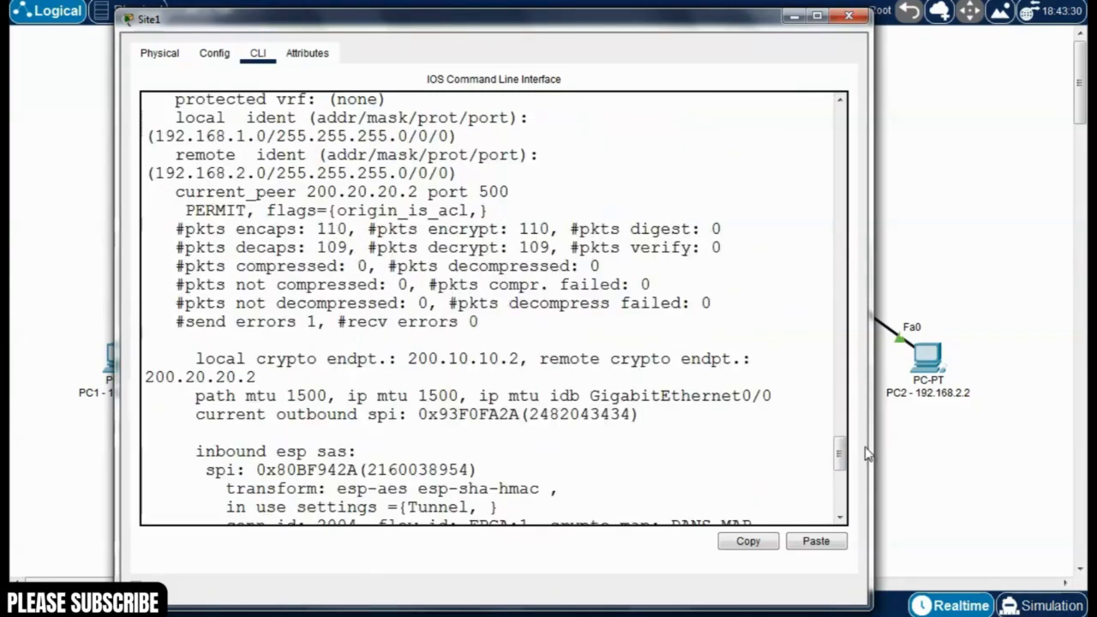
pyautogui.scroll(-8, 850, 455)
pyautogui.press('Return')
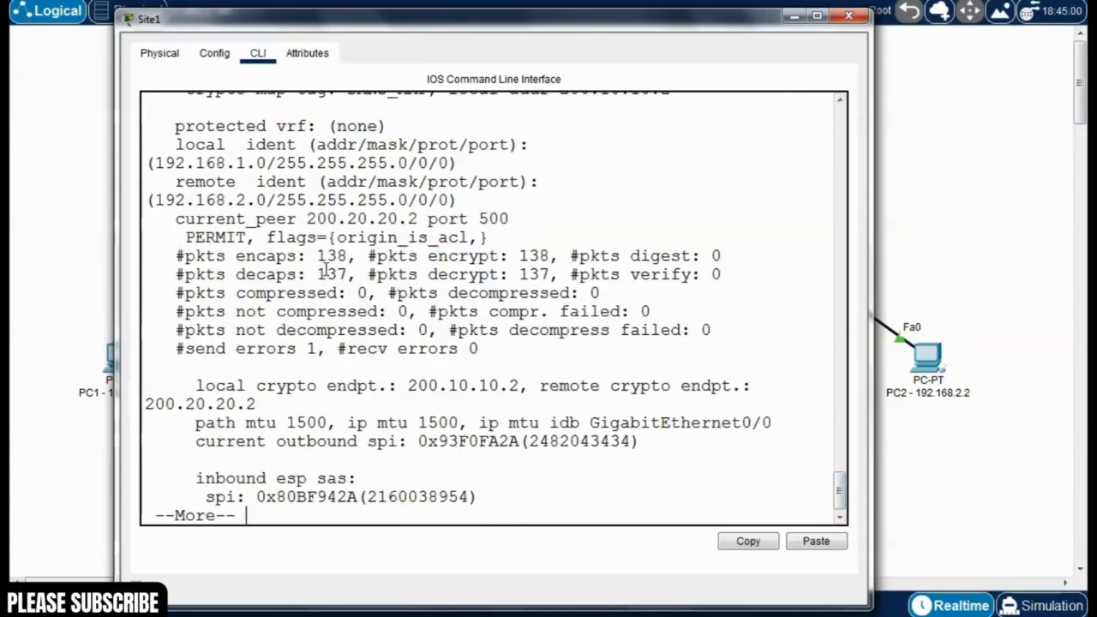
# - Compare the refreshed encaps, encrypt, decaps and decrypt counters, and page through the remaining SA output to the Site1 prompt
pyautogui.moveTo(316, 257); pyautogui.dragTo(358, 257)
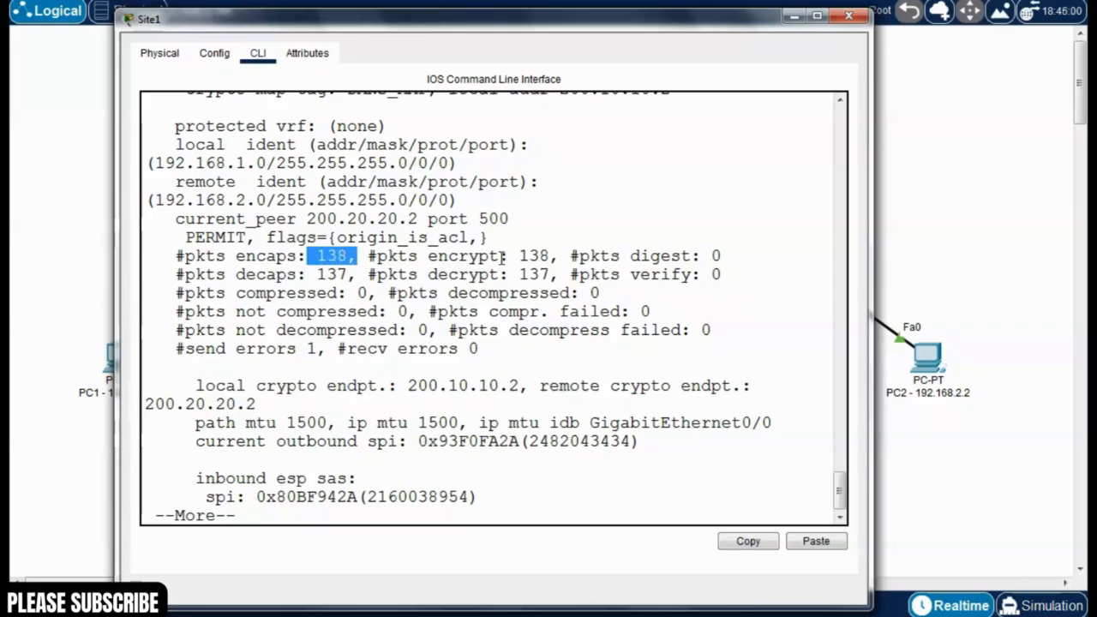
pyautogui.moveTo(519, 255); pyautogui.dragTo(562, 274)
pyautogui.moveTo(355, 277); pyautogui.dragTo(300, 276)
pyautogui.click(379, 350)
pyautogui.scroll(1, 514, 411)
pyautogui.scroll(-2, 343, 506)
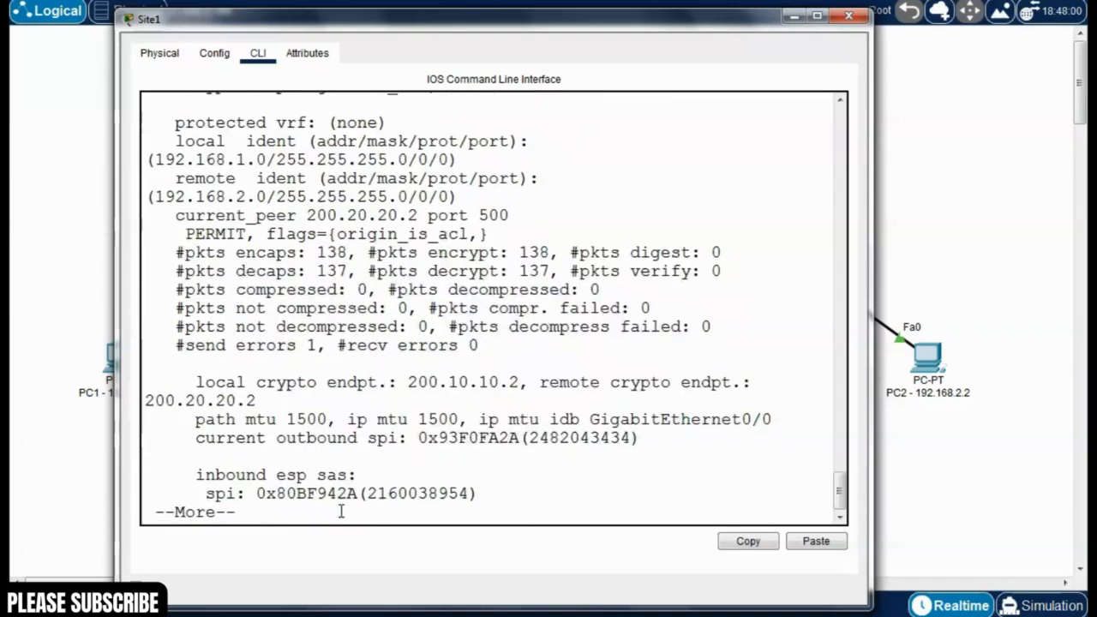
pyautogui.press('space')
pyautogui.press('space')
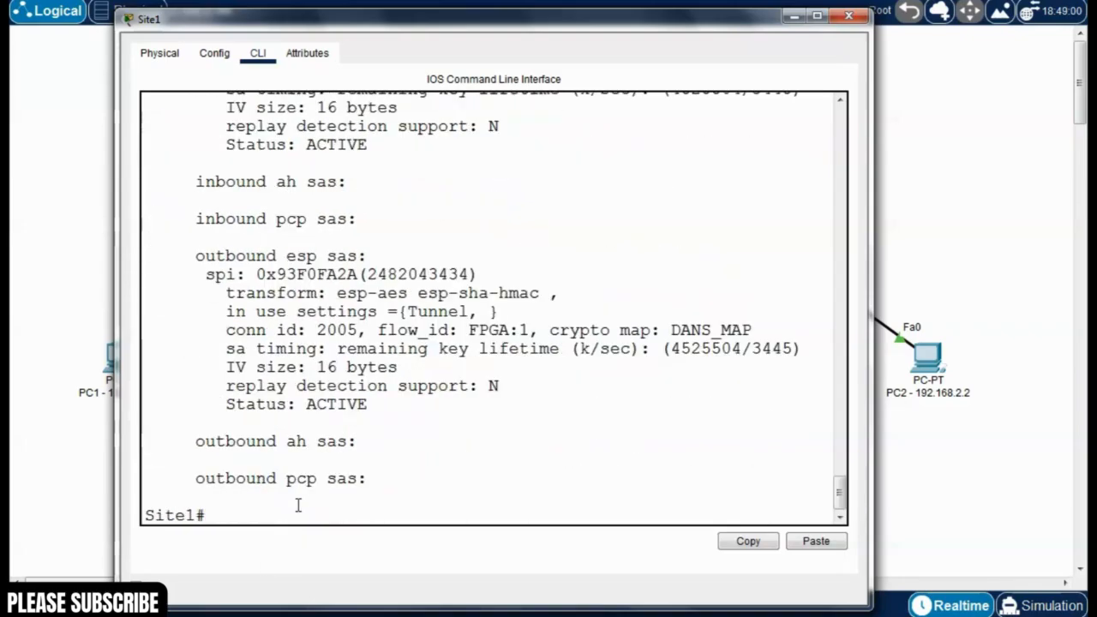
# - List the show crypto options on Site1 and display the crypto map configuration with show crypto map
pyautogui.write('show cr')
pyautogui.press('Tab')
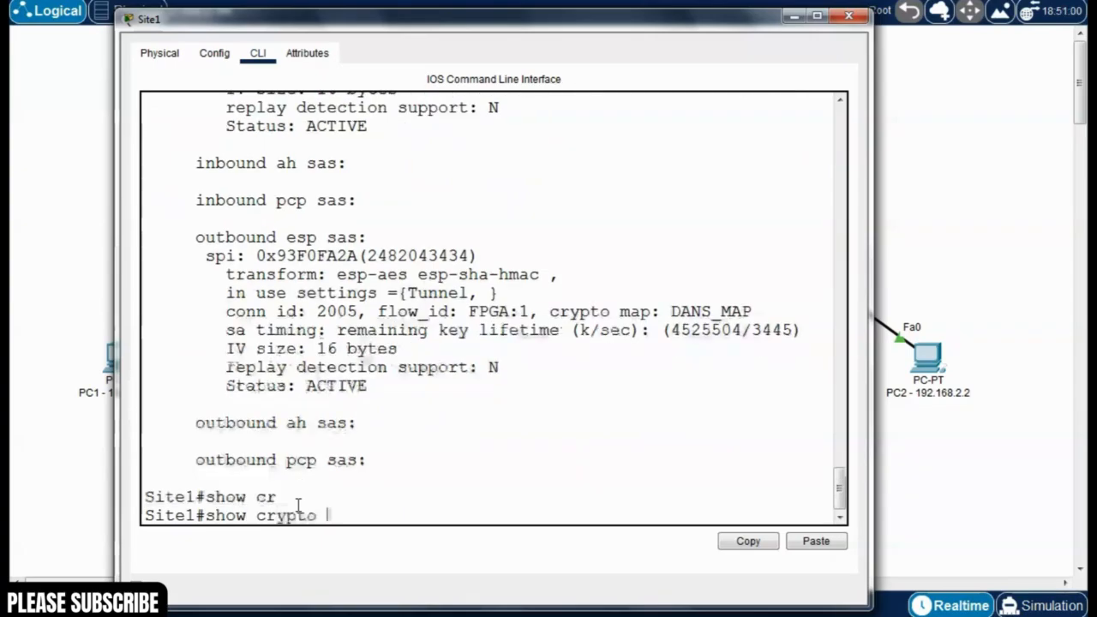
pyautogui.write('?')
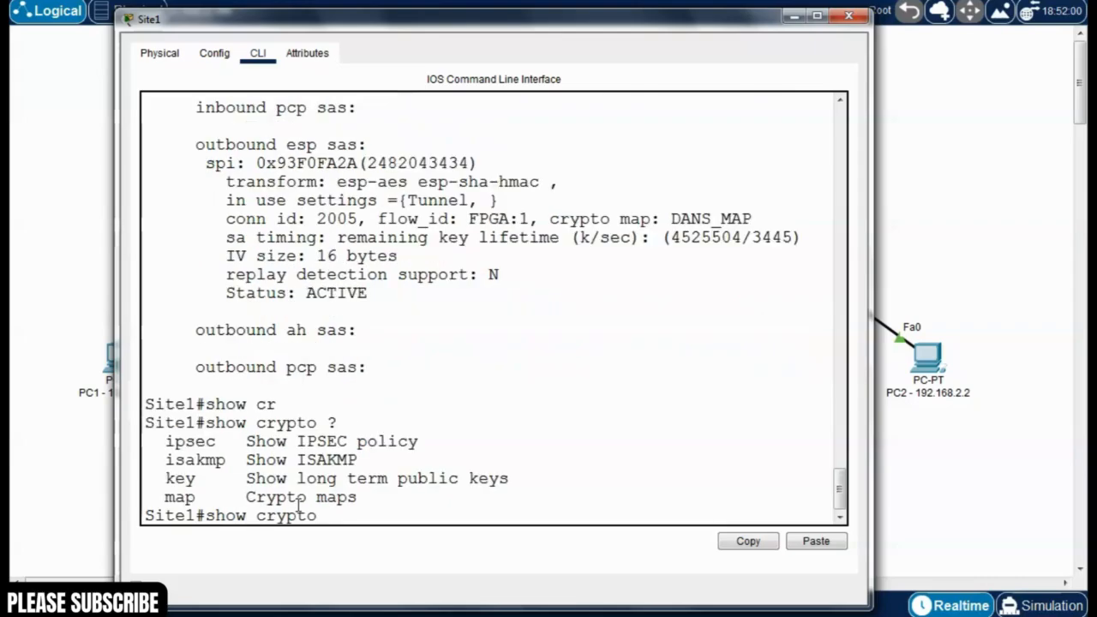
pyautogui.doubleClick(181, 502)
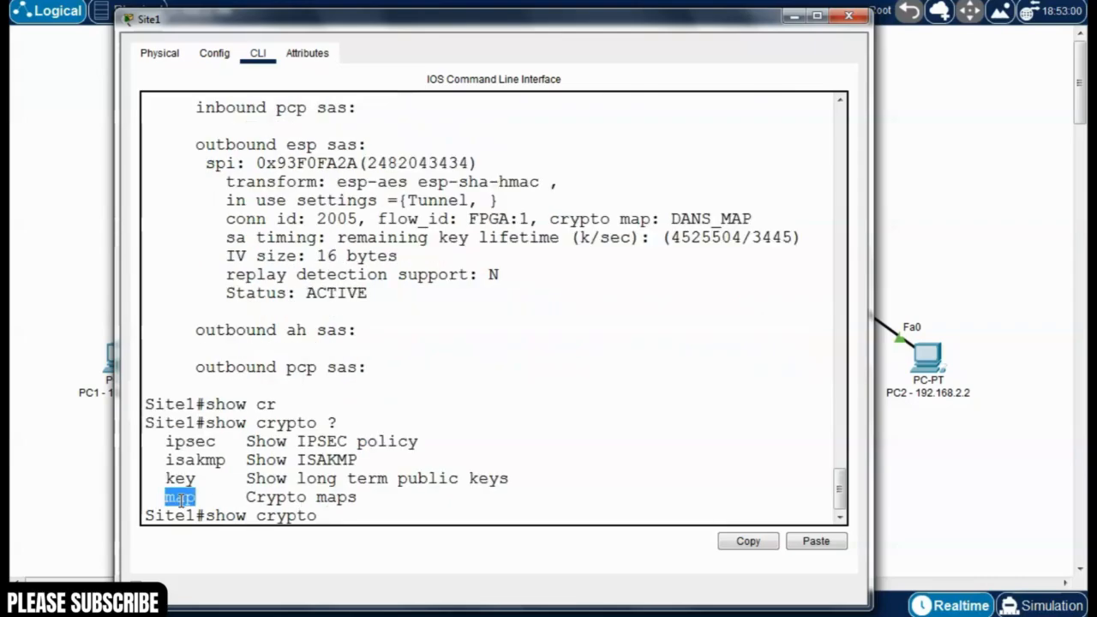
pyautogui.click(197, 500)
pyautogui.write('map')
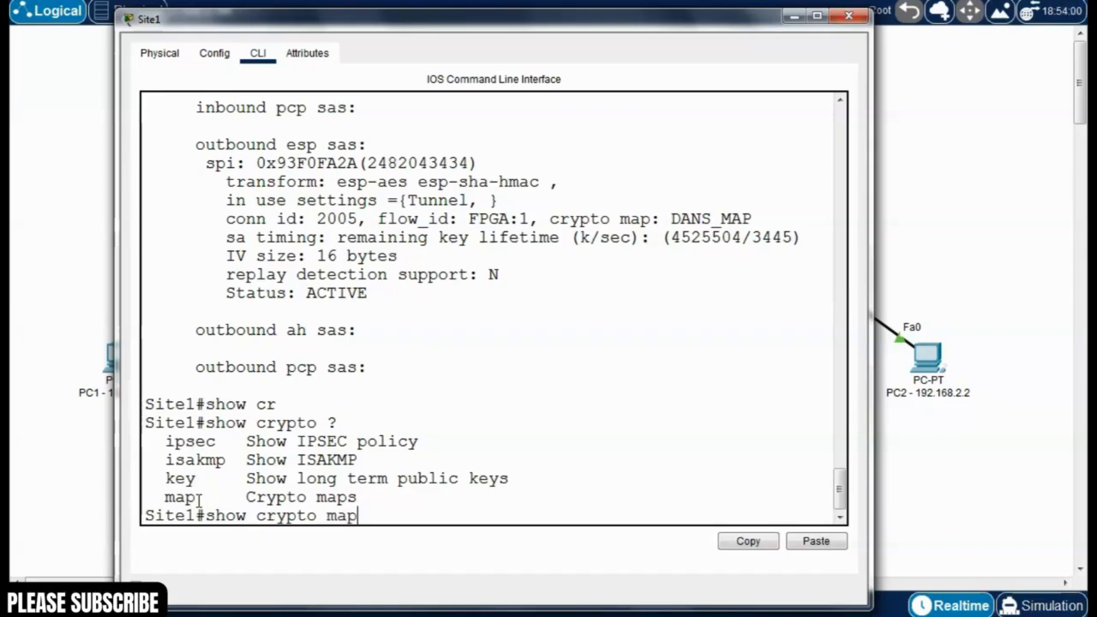
pyautogui.write(' ?')
pyautogui.press('Return')
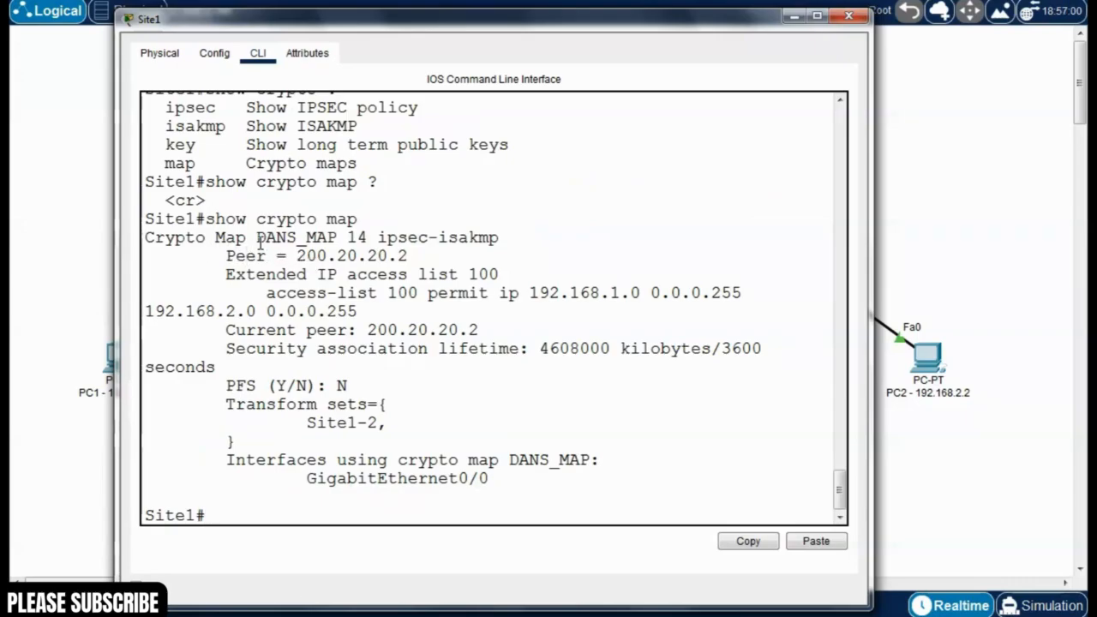
# - Examine the name, peer address, access list 100 entry and transform set of the Site1 crypto map, and close the Site1 window
pyautogui.moveTo(256, 237); pyautogui.dragTo(409, 256)
pyautogui.click(350, 257)
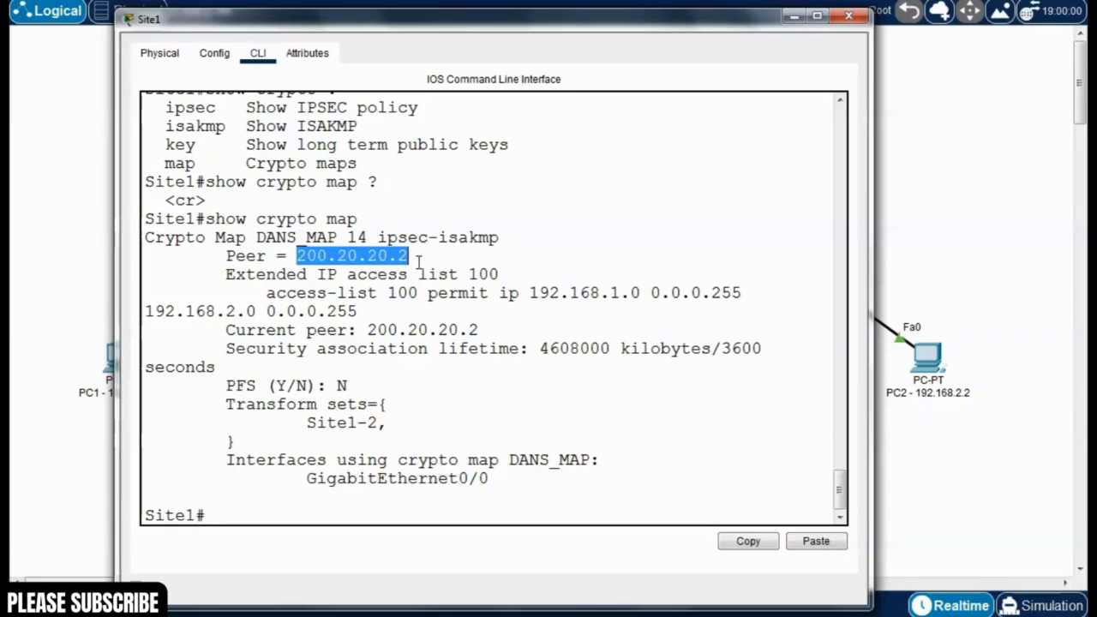
pyautogui.click(429, 259)
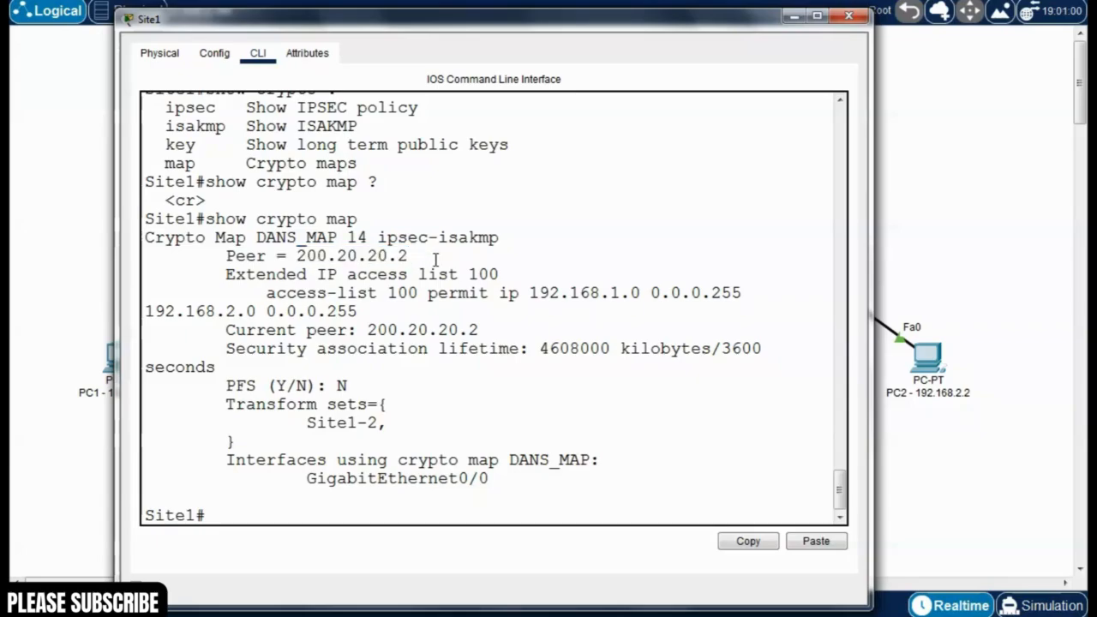
pyautogui.moveTo(502, 275); pyautogui.dragTo(487, 275)
pyautogui.click(420, 293)
pyautogui.moveTo(266, 293); pyautogui.dragTo(745, 300)
pyautogui.click(640, 314)
pyautogui.moveTo(488, 24); pyautogui.dragTo(476, 22)
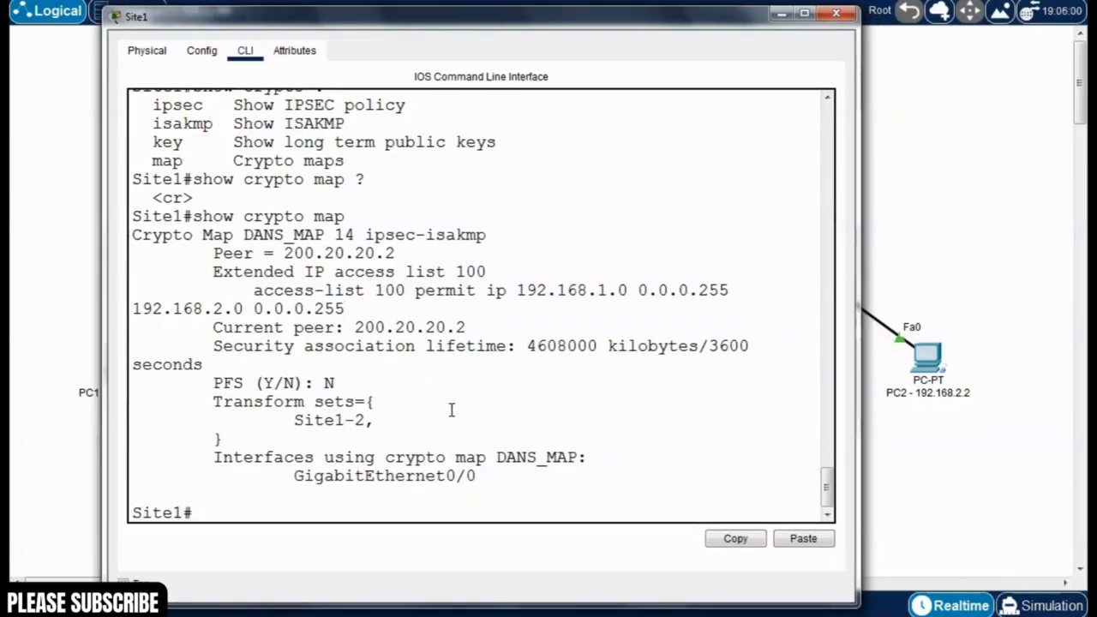
pyautogui.click(451, 411)
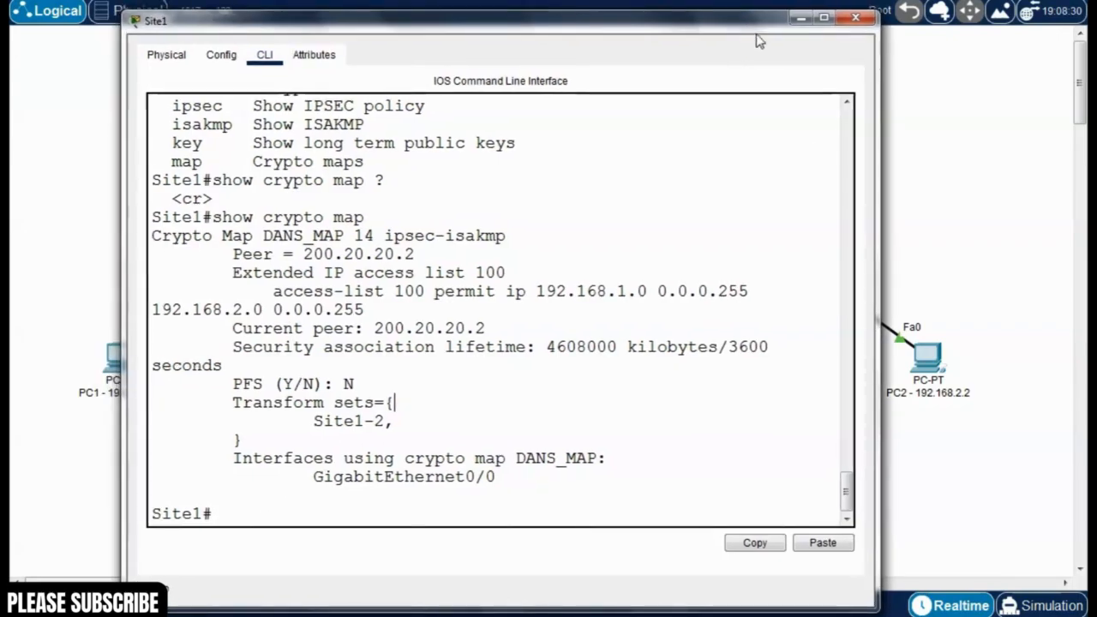
pyautogui.click(855, 17)
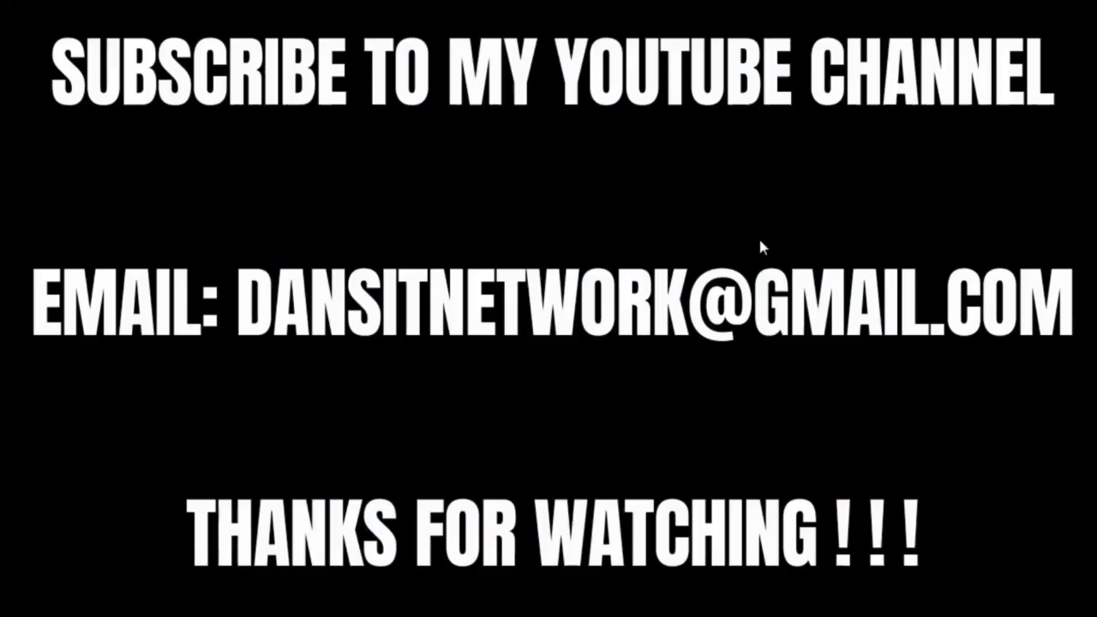